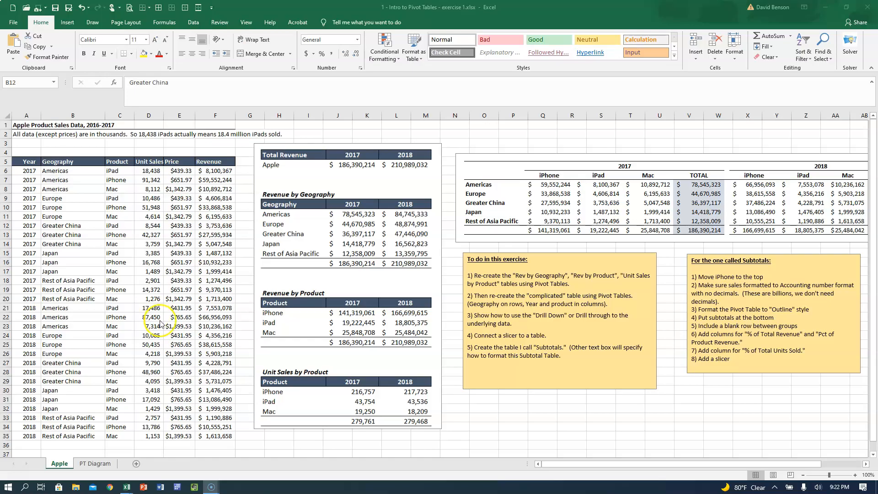
Step: Review the exercise and Subtotals instructions, plus the Geography, Product, Unit Sales, Price and Revenue columns of the Apple sales data
left_click(476, 270)
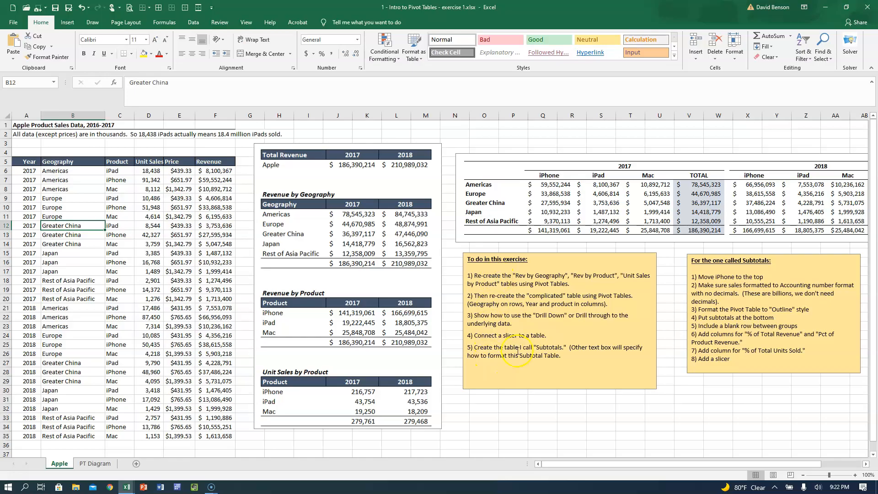
left_click(722, 259)
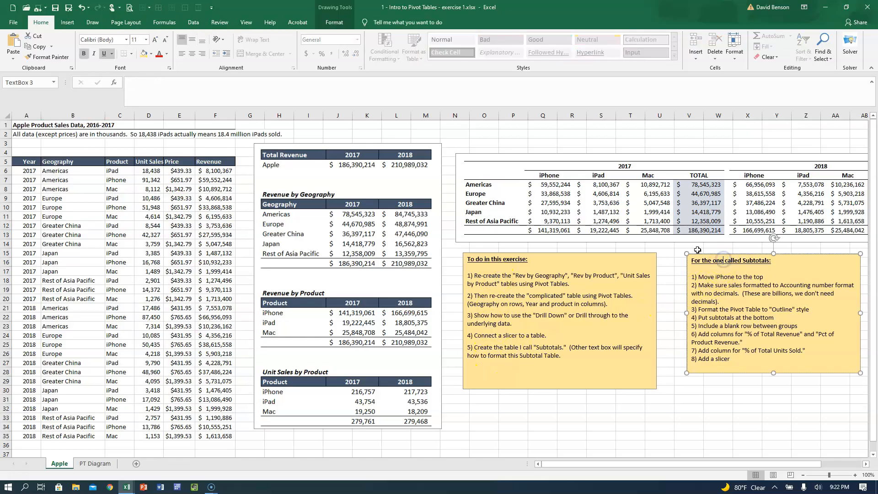
left_click(467, 349)
left_click(703, 298)
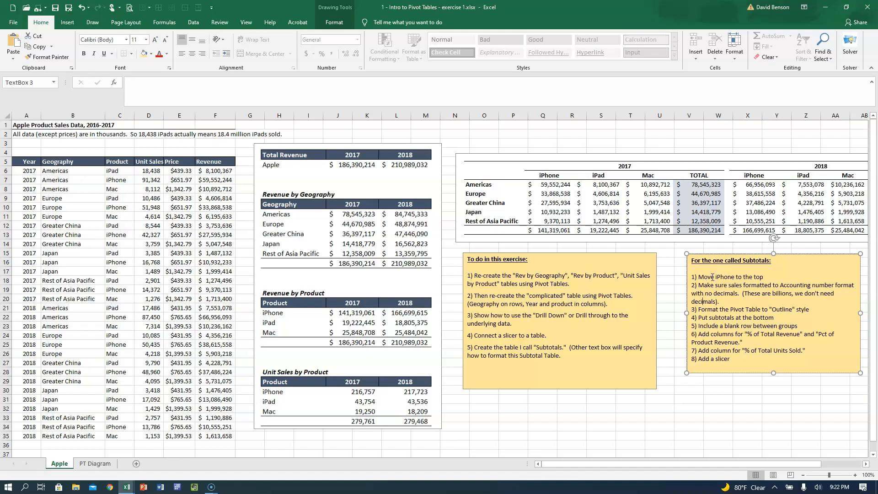
left_click(151, 207)
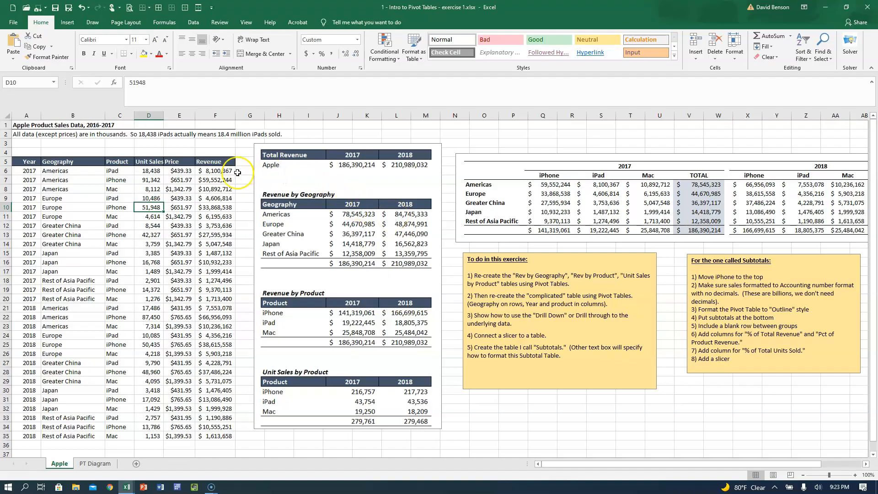
left_click(46, 179)
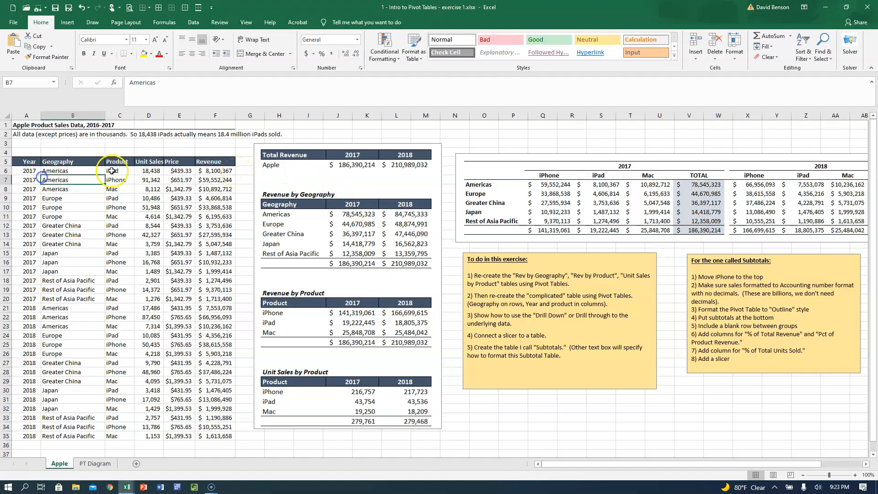
left_click(124, 219)
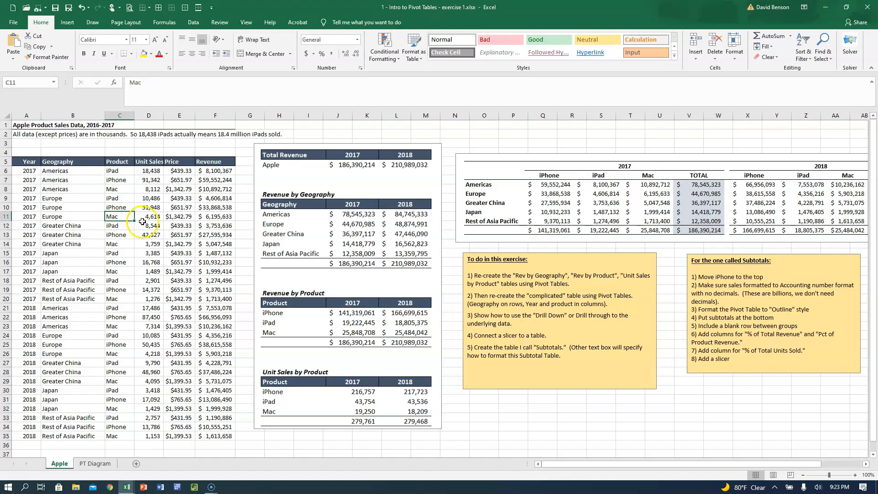
left_click(149, 162)
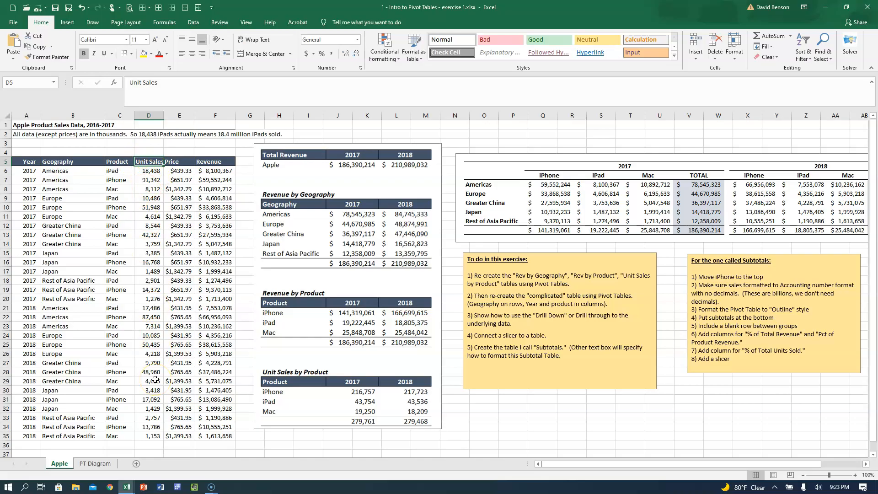
left_click(186, 161)
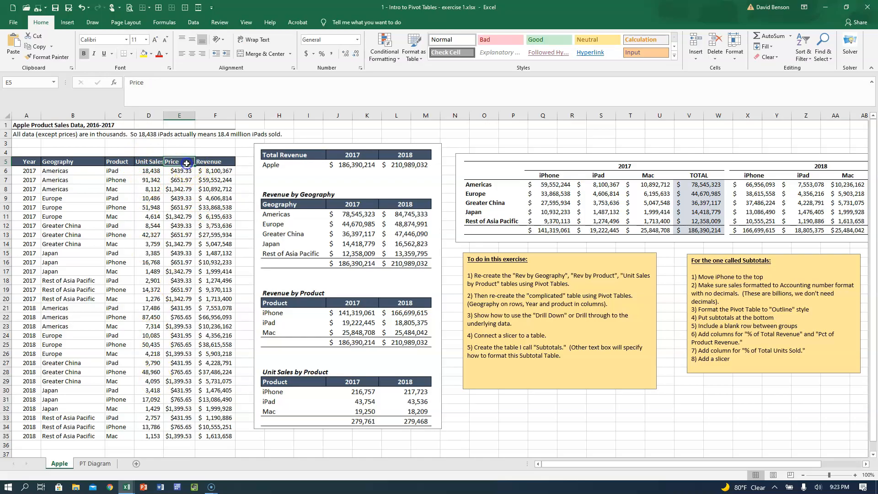
left_click(206, 162)
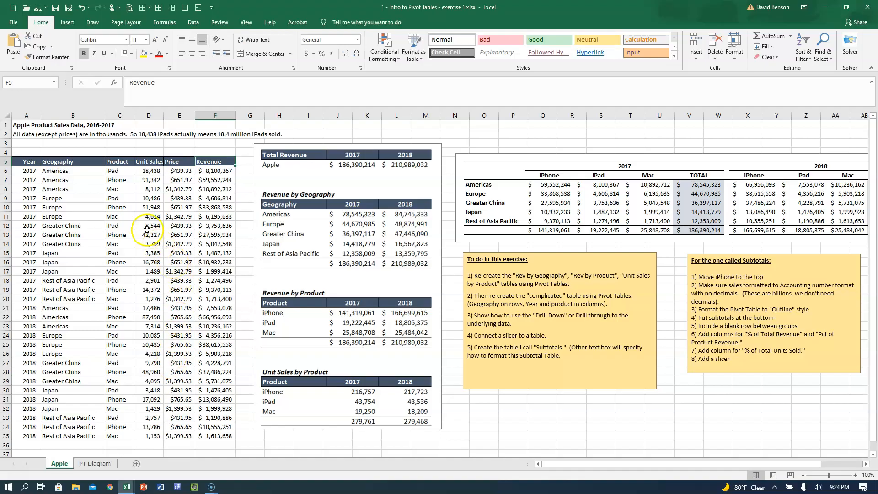
Step: Create a PivotTable from the Apple sales data range A5:F35 on a new worksheet
left_click(121, 226)
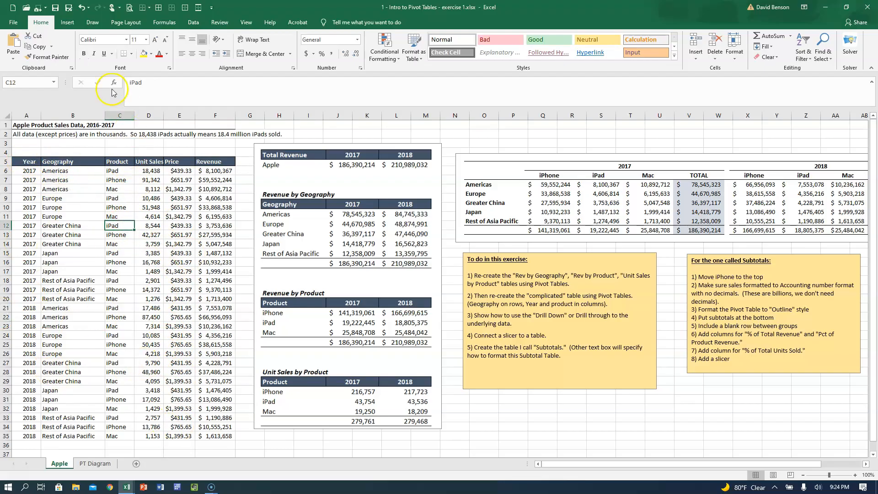
left_click(68, 23)
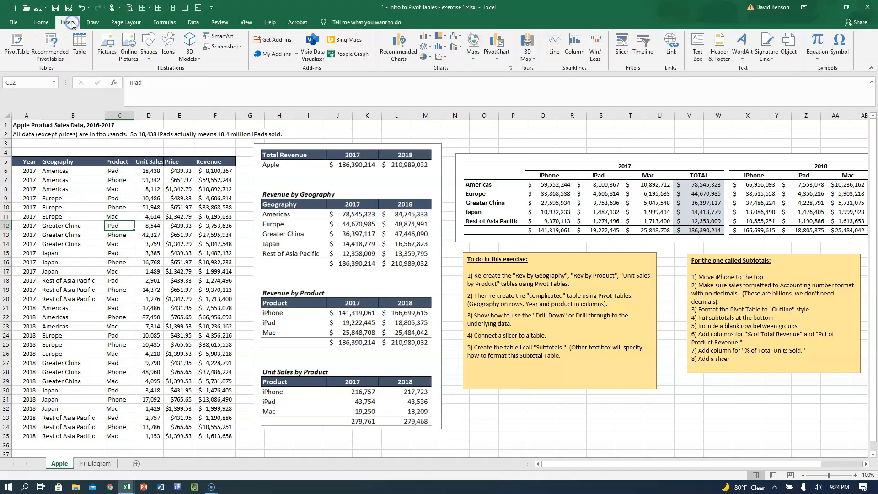
left_click(15, 48)
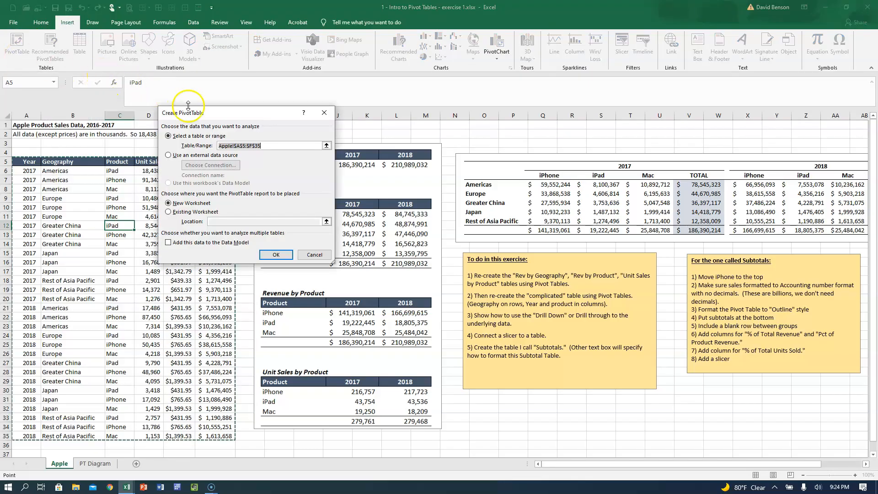
left_click_drag(222, 120, 270, 124)
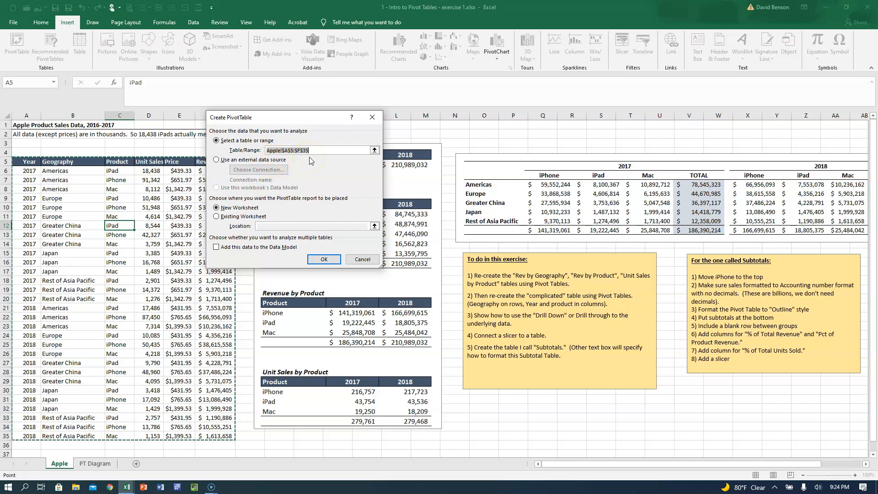
left_click(232, 211)
left_click(329, 260)
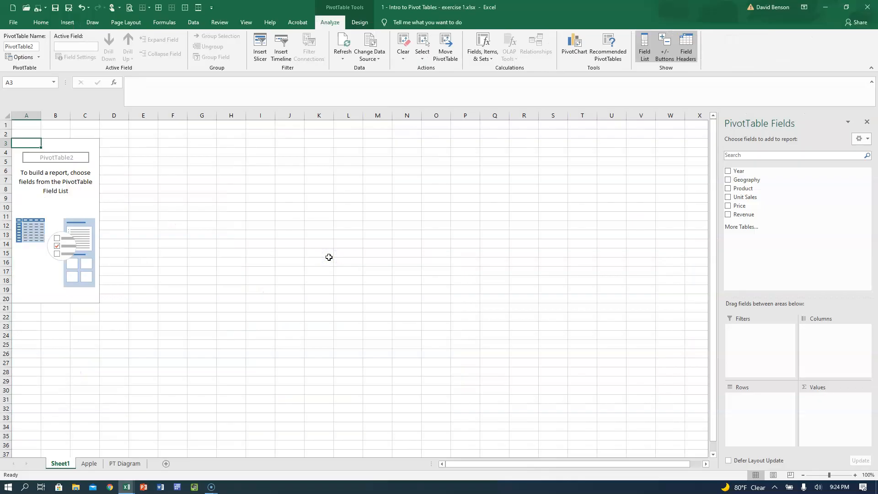
Step: Copy the picture of the summary revenue and unit sales tables from the Apple sheet onto Sheet1, around columns I to O
left_click(93, 467)
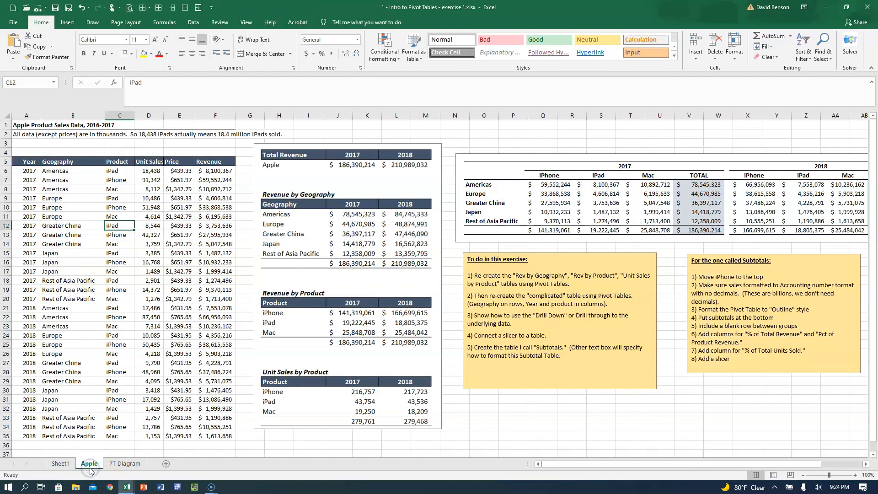
left_click(321, 284)
left_click(410, 211)
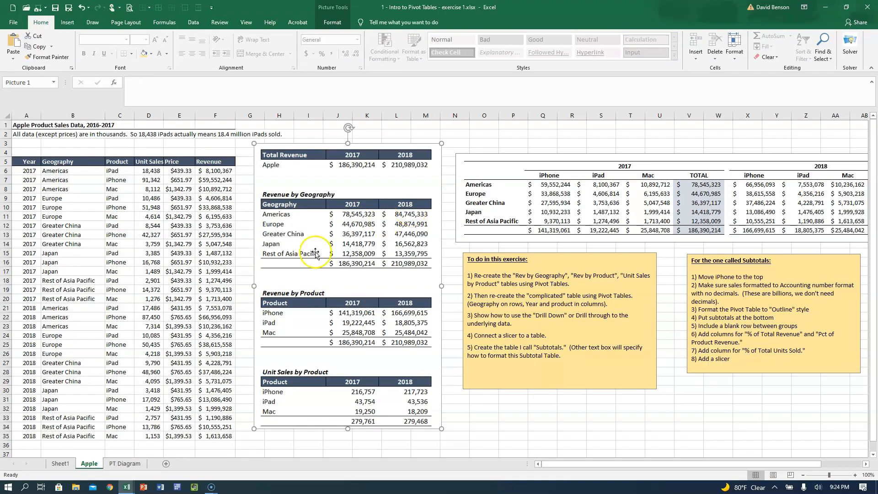
left_click(60, 464)
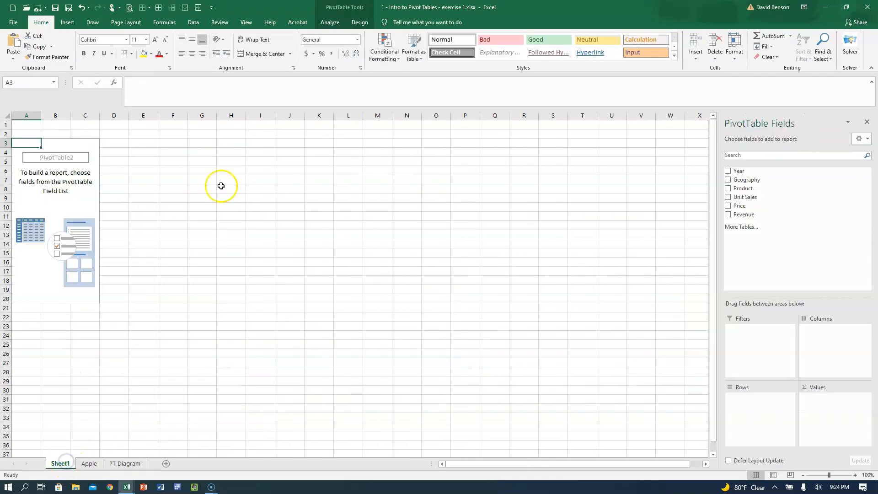
left_click(233, 160)
left_click(253, 161)
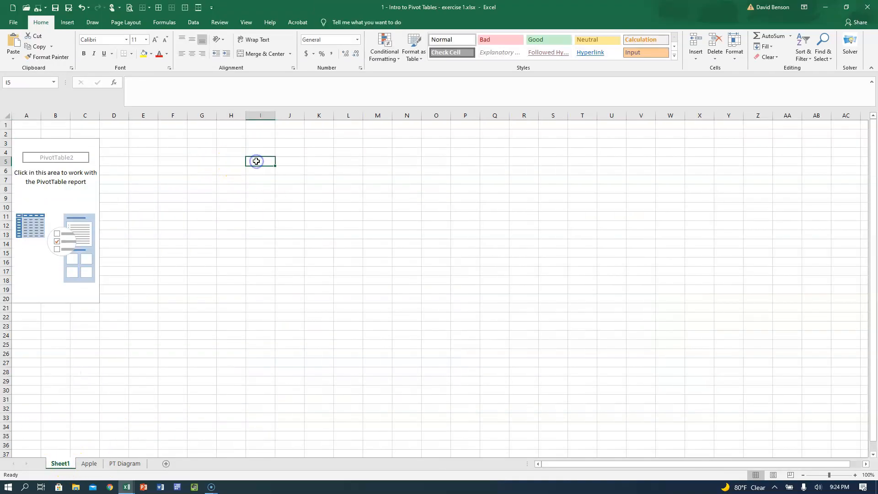
key("ctrl+v")
left_click_drag(305, 193, 324, 166)
left_click(317, 166)
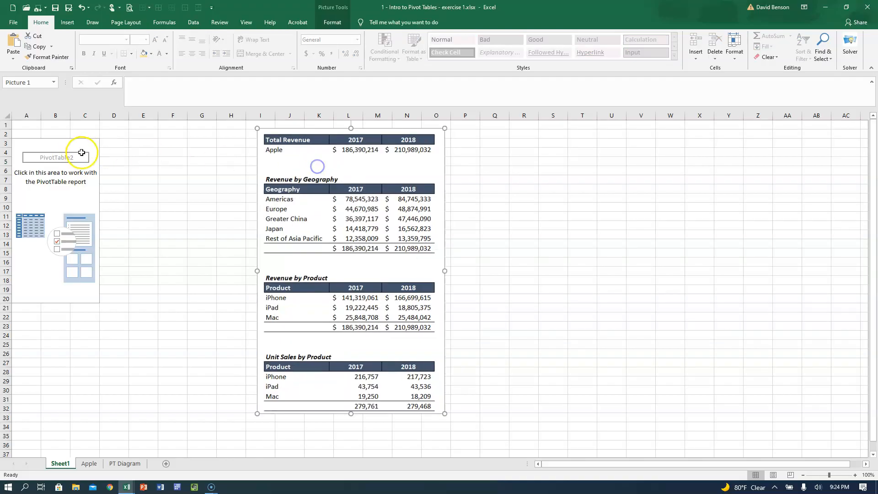
Step: Build the Revenue by Geography PivotTable with Geography as rows, Year as columns and the sum of Revenue as values
left_click(95, 189)
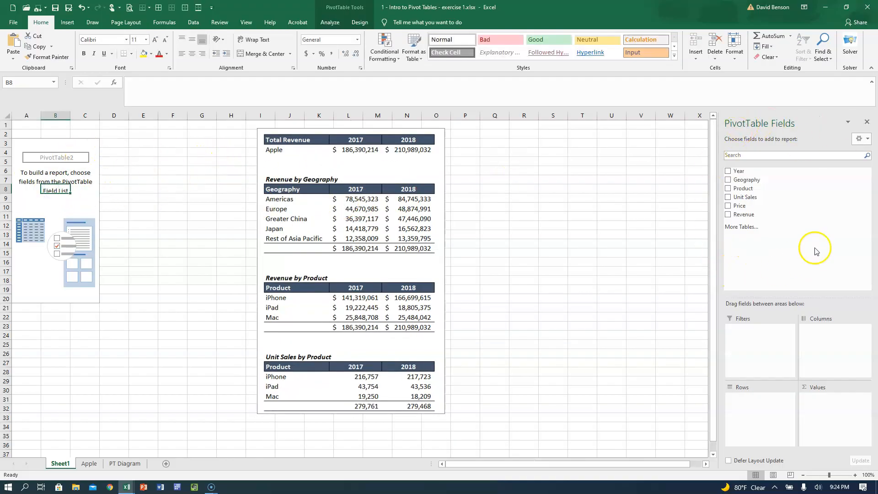
left_click(208, 206)
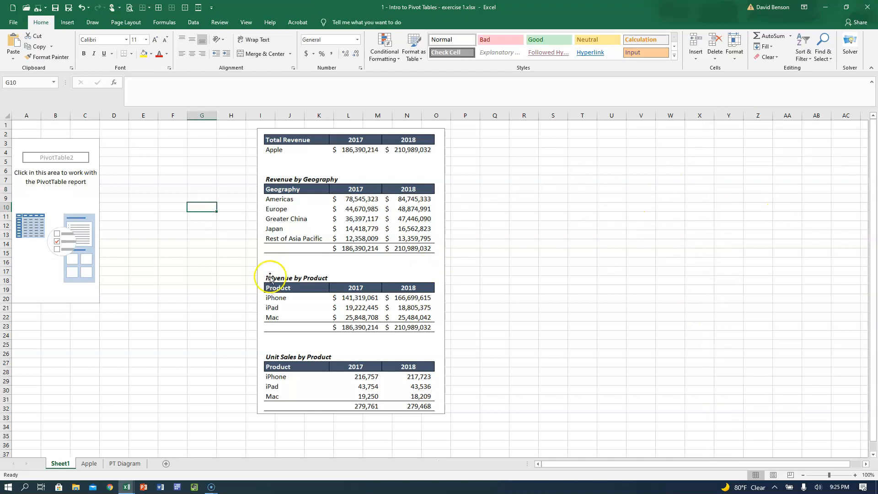
left_click(52, 196)
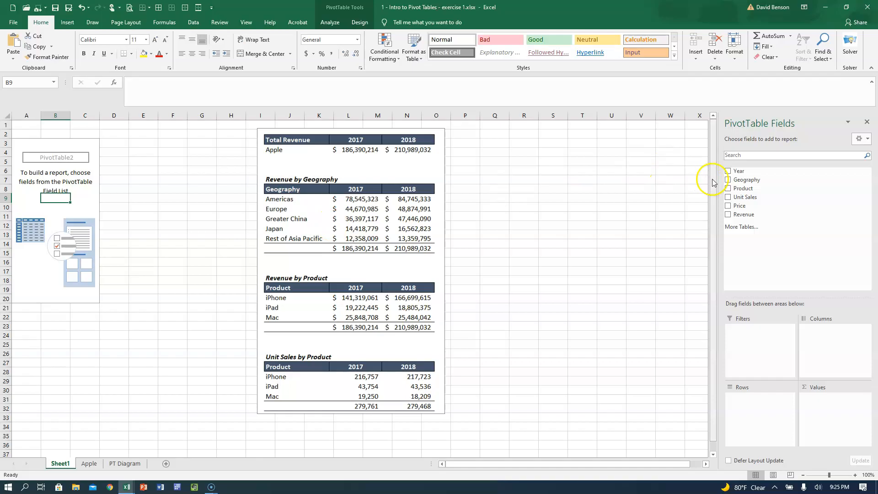
left_click_drag(743, 179, 762, 411)
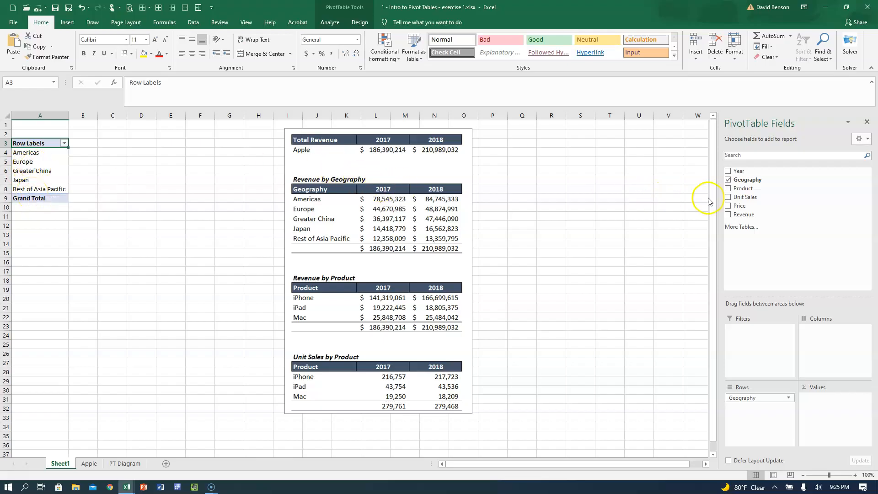
left_click_drag(756, 172, 829, 336)
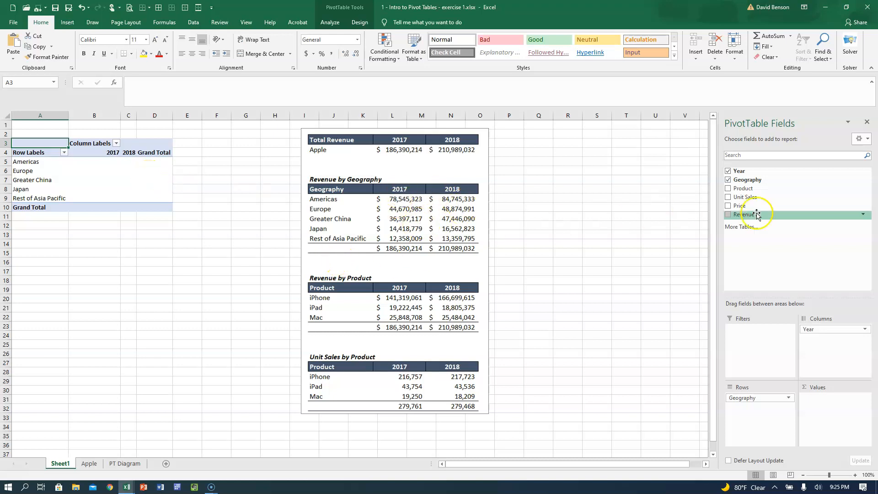
left_click_drag(737, 215, 848, 478)
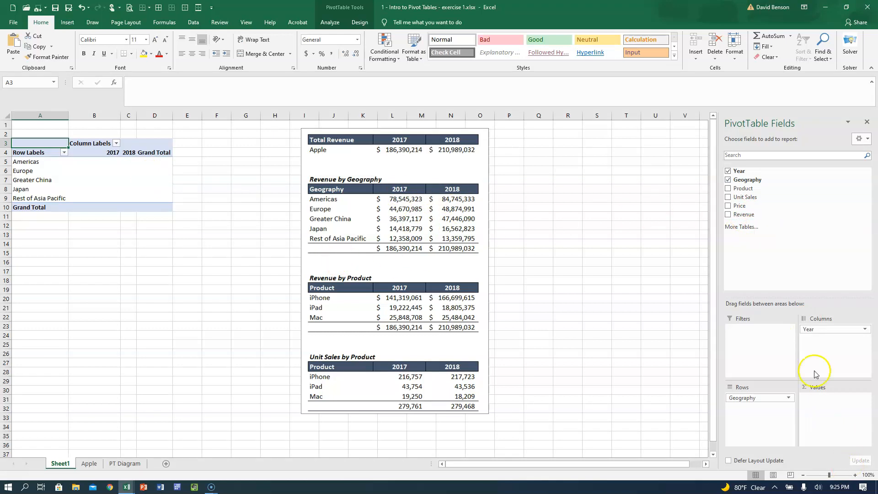
left_click(728, 215)
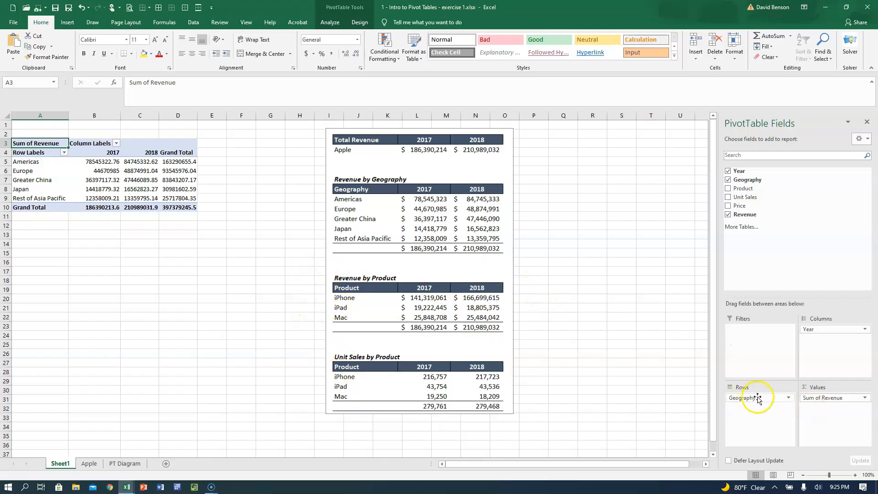
Step: Replace Geography with Product as the PivotTable's row field to produce Revenue by Product
left_click(789, 398)
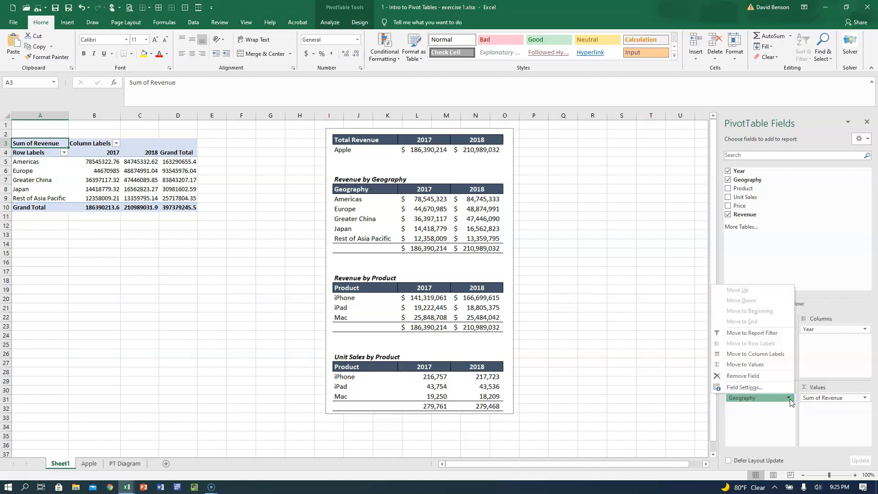
left_click(761, 376)
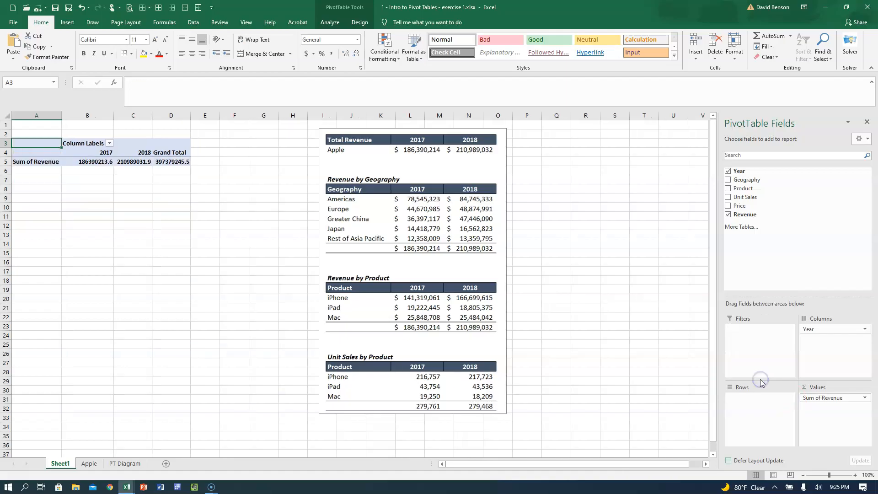
left_click_drag(744, 188, 763, 406)
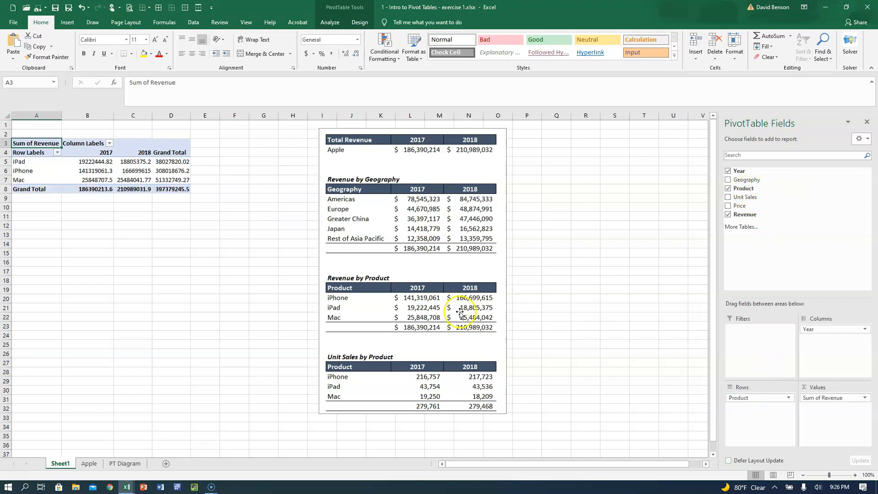
Step: Format all the PivotTable's revenue values, including grand totals, as Accounting with no decimals
left_click(76, 162)
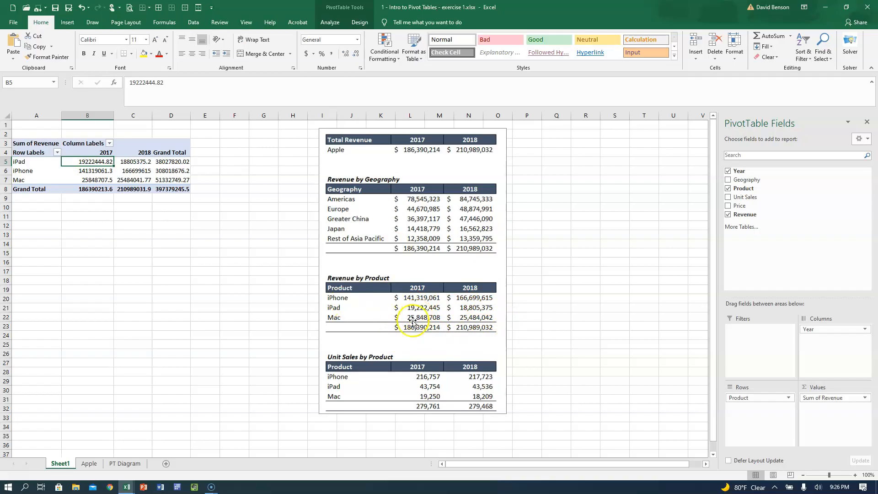
left_click_drag(84, 162, 177, 188)
left_click(307, 54)
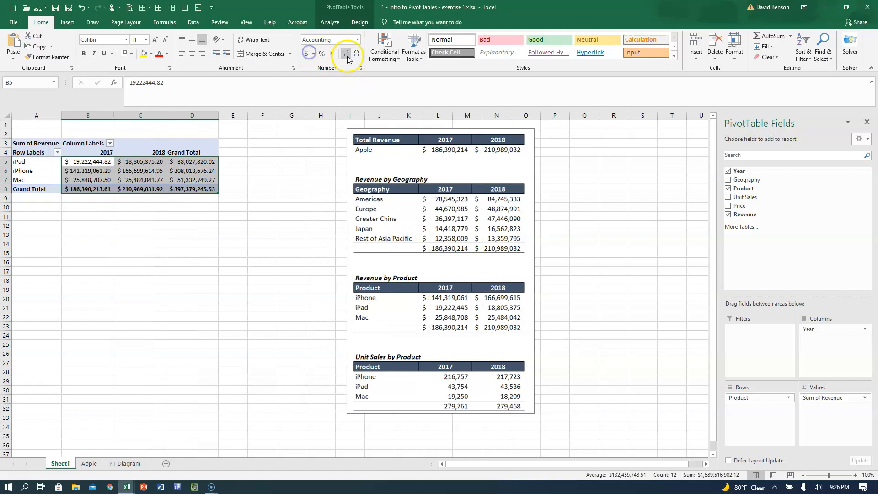
left_click(107, 161)
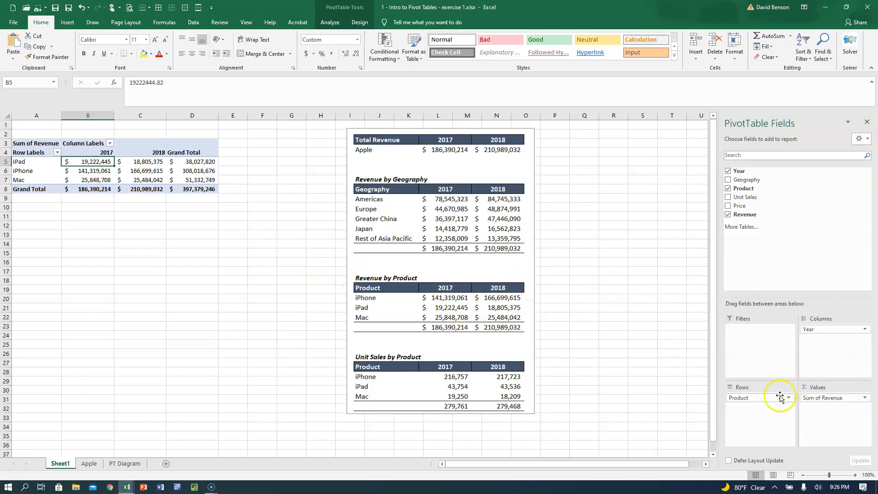
Step: Remove Product from the PivotTable's rows and Year from its columns, keeping only the sum of Revenue
left_click_drag(765, 399, 676, 398)
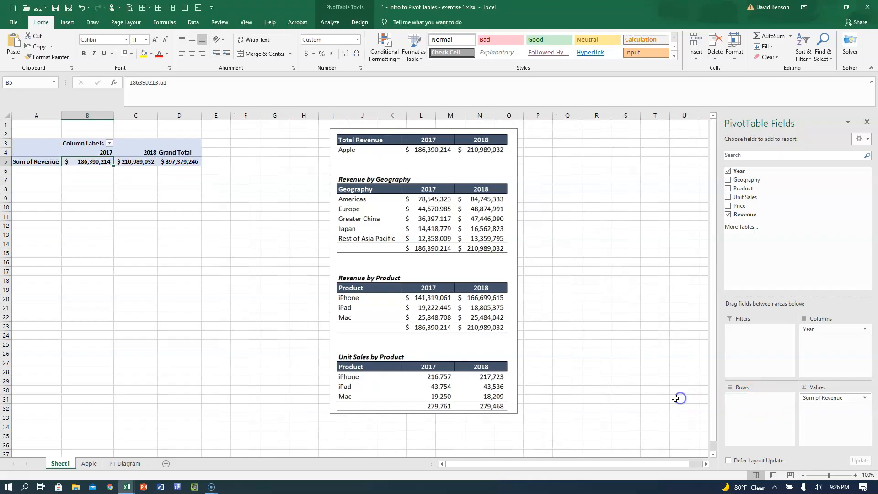
left_click_drag(849, 327, 685, 368)
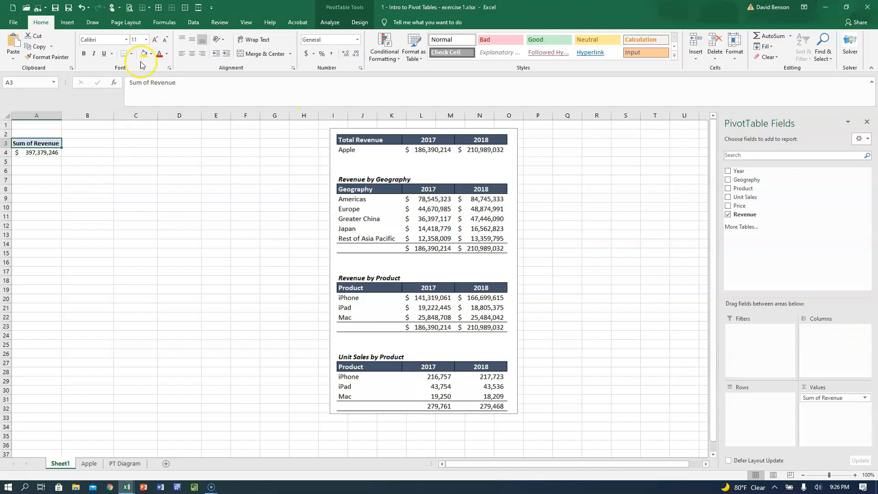
left_click(67, 22)
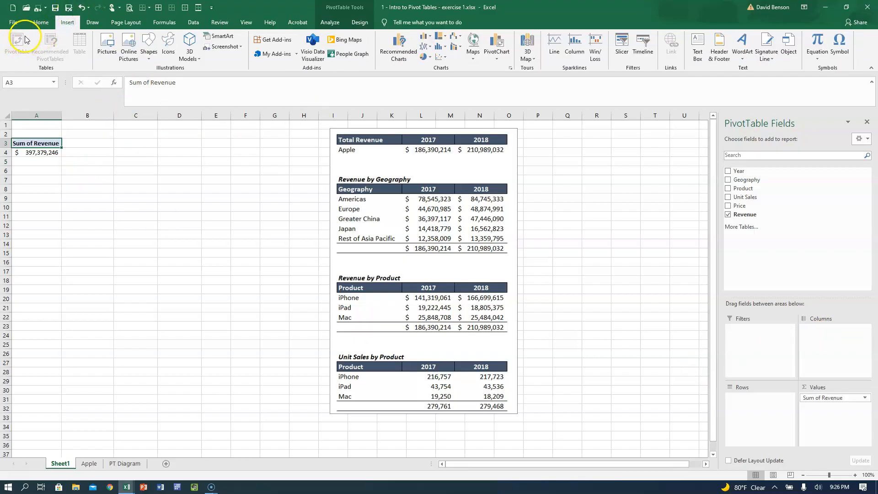
Step: Add Year and Product to the PivotTable and swap them so Product forms the rows and Year the columns
left_click_drag(748, 173, 763, 399)
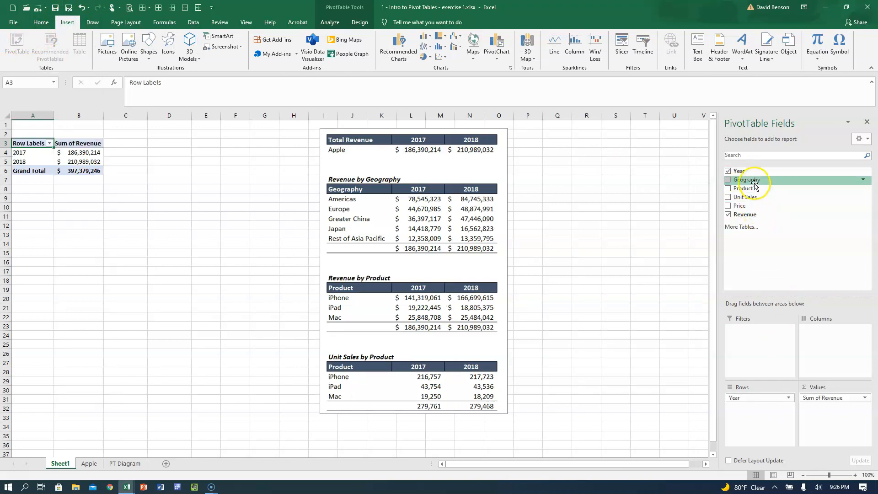
left_click_drag(756, 188, 841, 369)
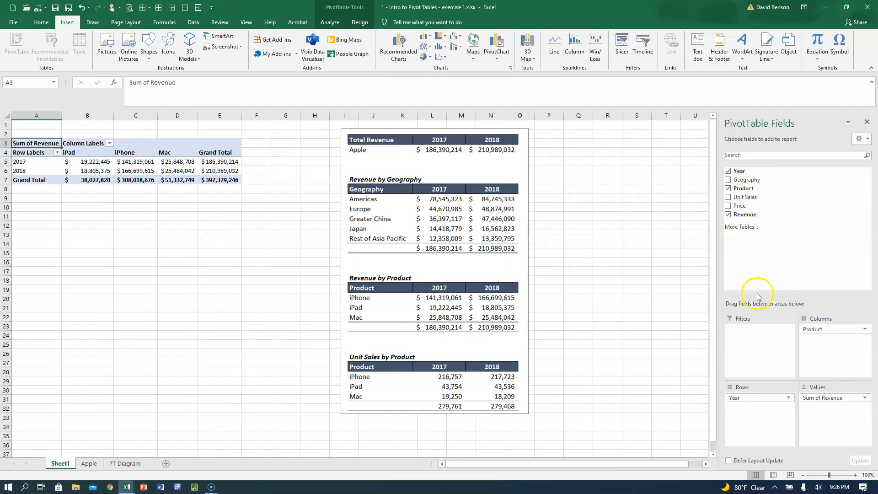
mouse_move(833, 330)
left_mouse_down()
mouse_move(774, 400)
mouse_move(842, 344)
left_mouse_up()
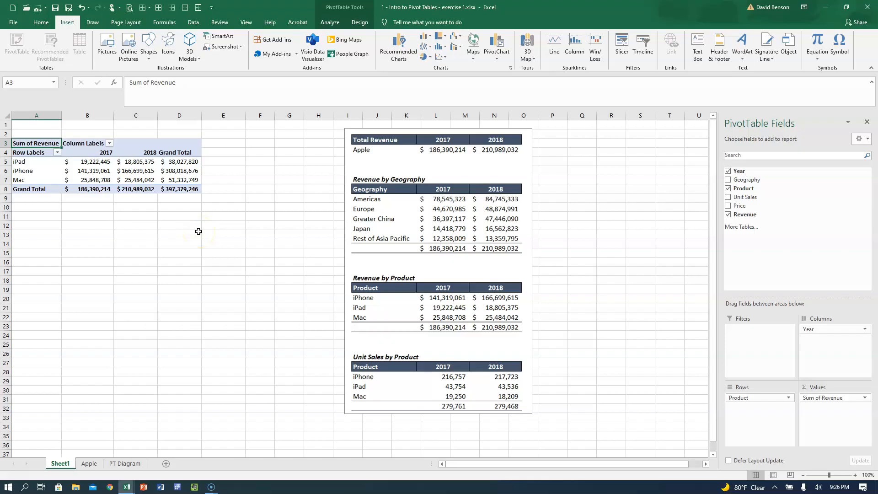
Step: Replace Product with Geography as the PivotTable's row field and compare the yearly revenue totals with the reference table
left_click_drag(753, 397, 670, 385)
left_click_drag(750, 179, 777, 429)
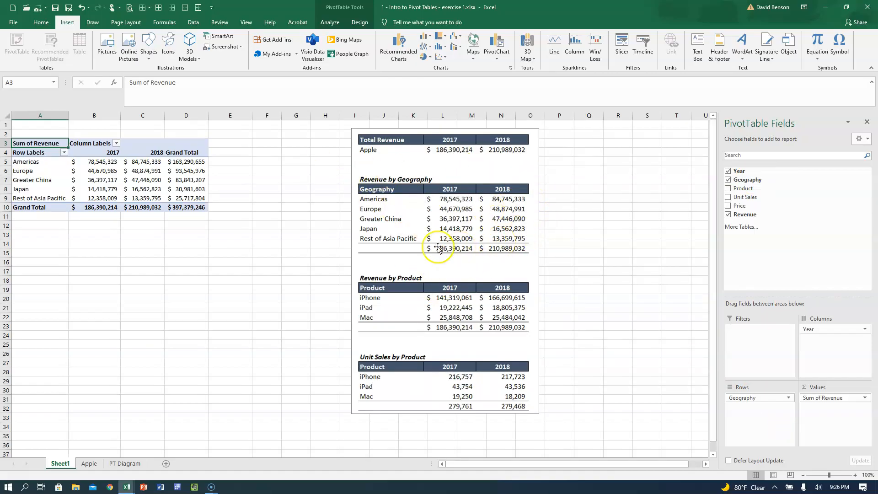
left_click(94, 171)
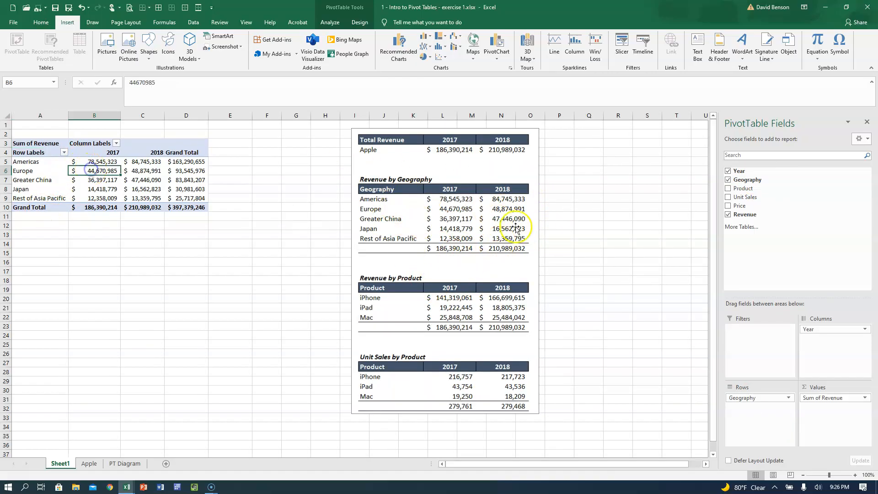
left_click(89, 208)
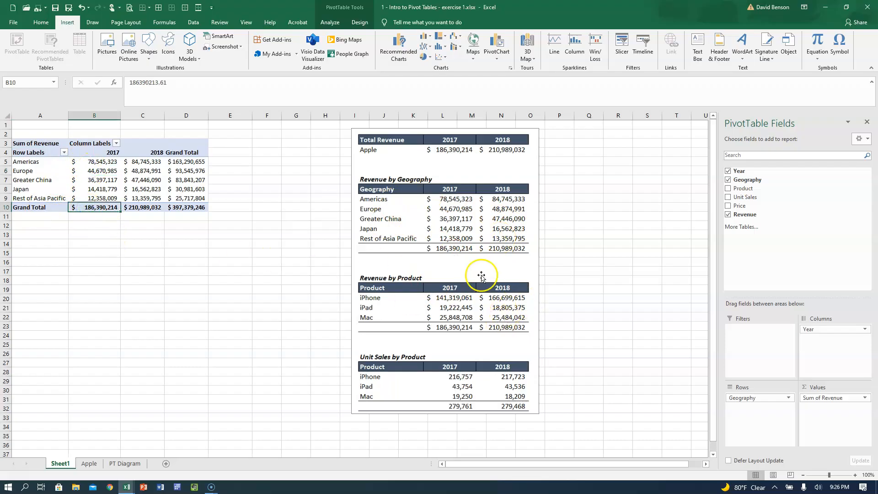
left_click(134, 208)
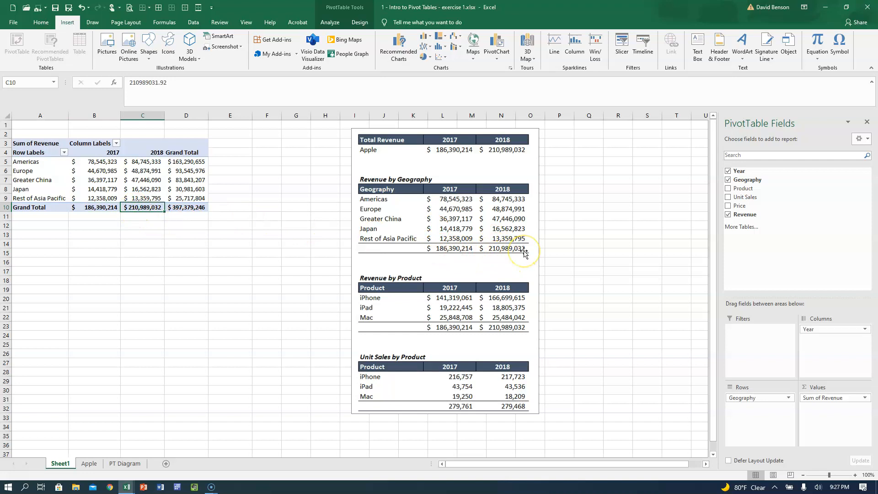
Step: Format all revenue values in the geography PivotTable, including grand totals, as Accounting with no decimals
left_click_drag(112, 159, 184, 204)
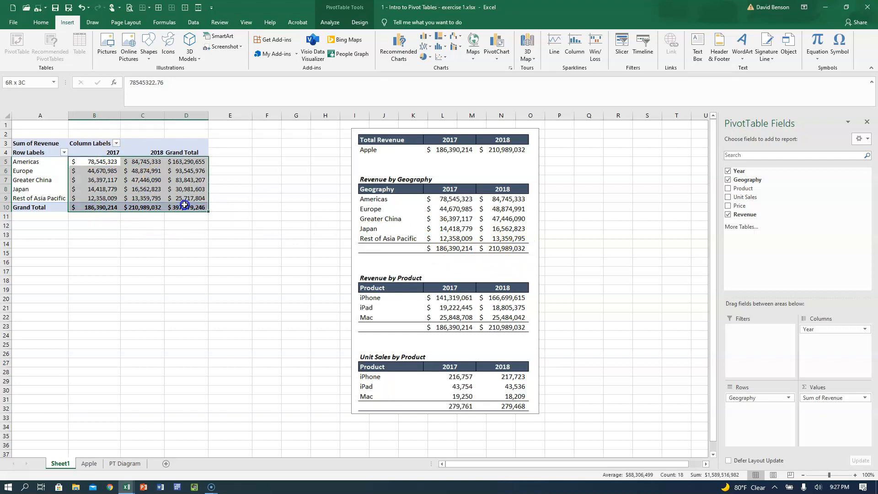
left_click(41, 22)
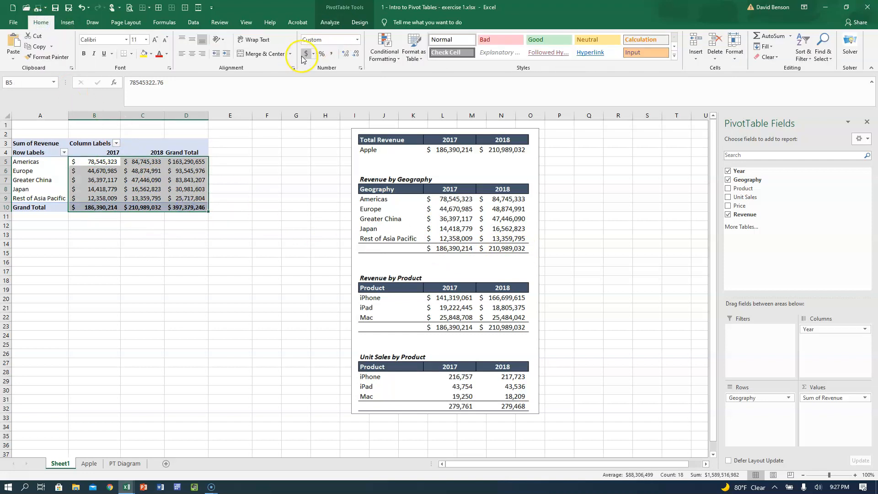
left_click(304, 54)
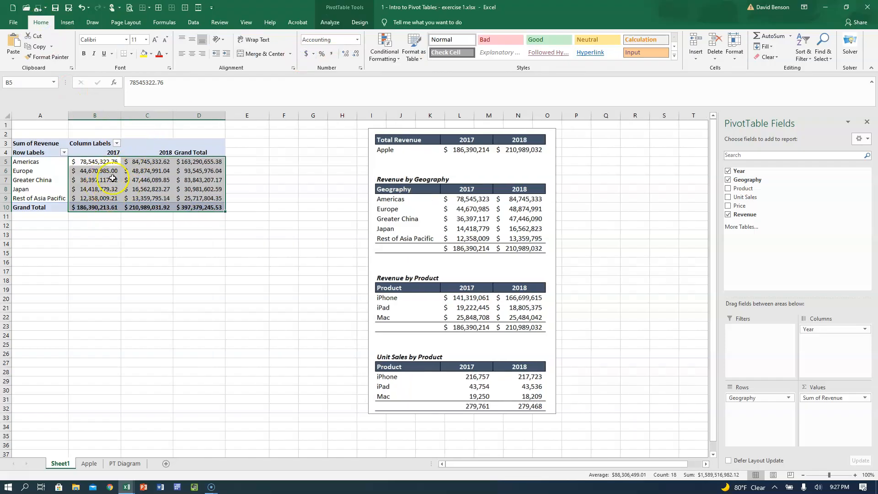
left_click(356, 55)
left_click(356, 55)
left_click(105, 169)
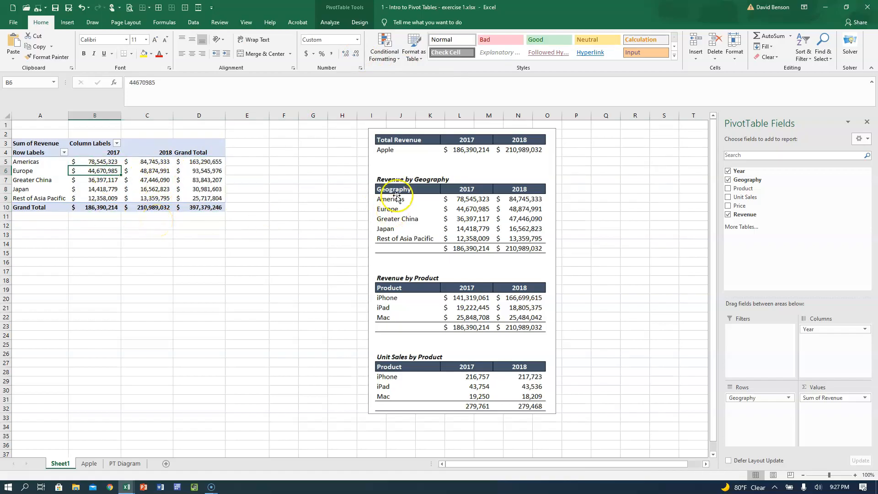
Step: Rename the sheet holding the geography PivotTable as Rev by Geo
double_click(67, 464)
type("Rev by Geo")
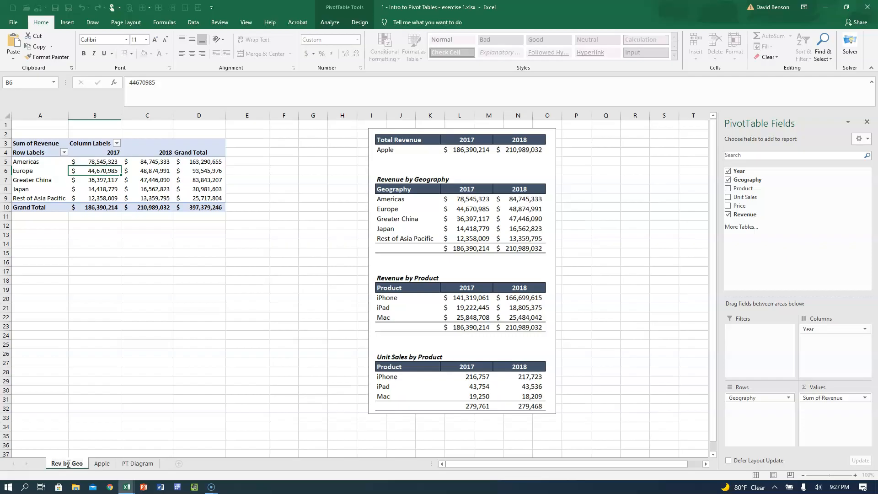
key("Return")
left_click(92, 188)
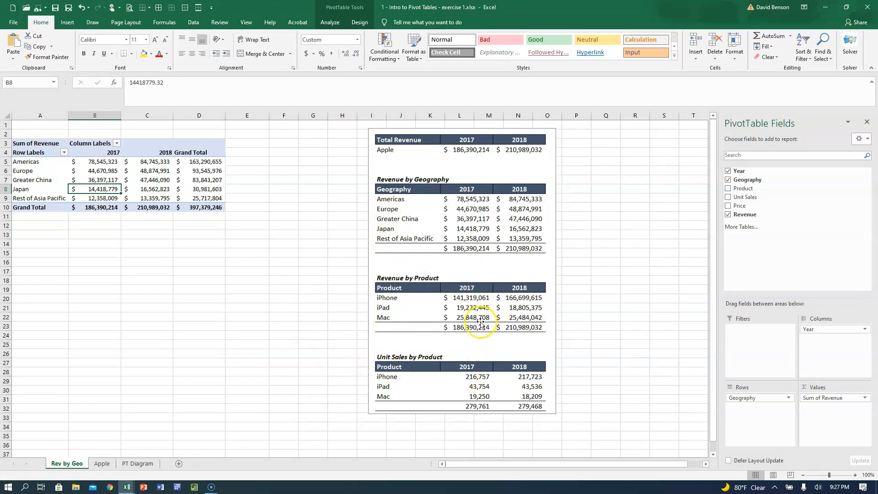
Step: Create another PivotTable on a new worksheet from the Apple sheet's sales data, range A5:F35
left_click(102, 463)
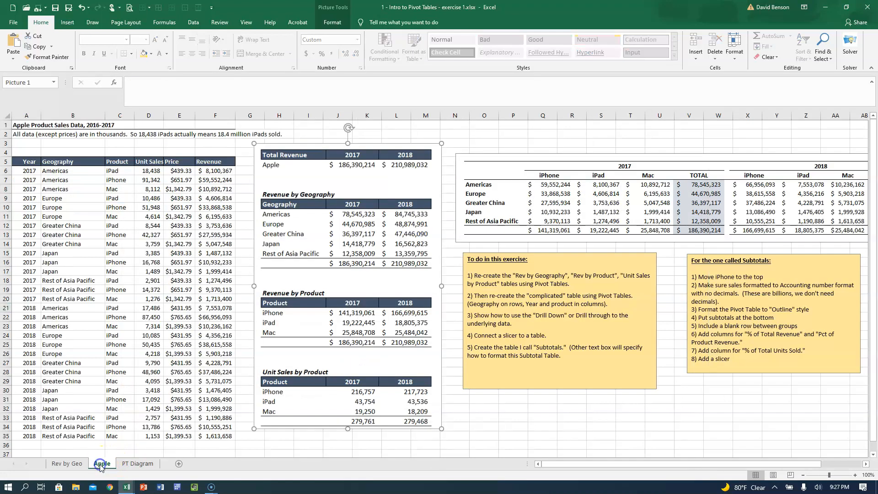
left_click(67, 21)
left_click(14, 46)
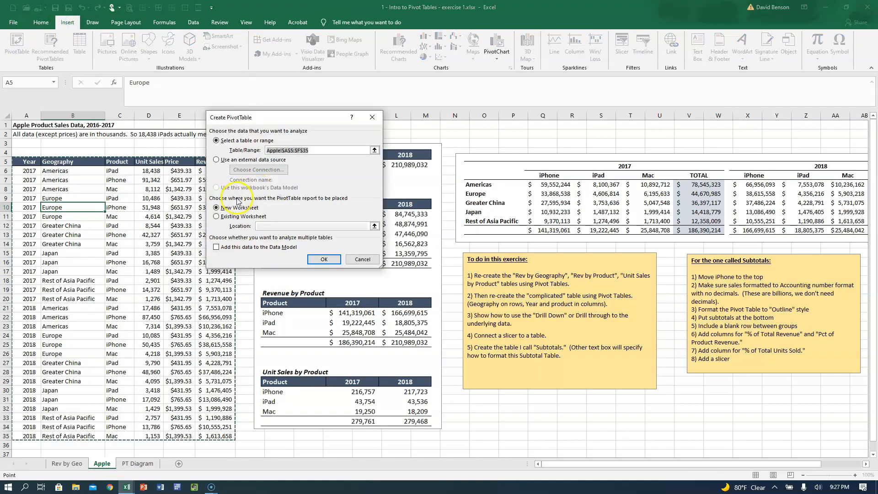
left_click(324, 259)
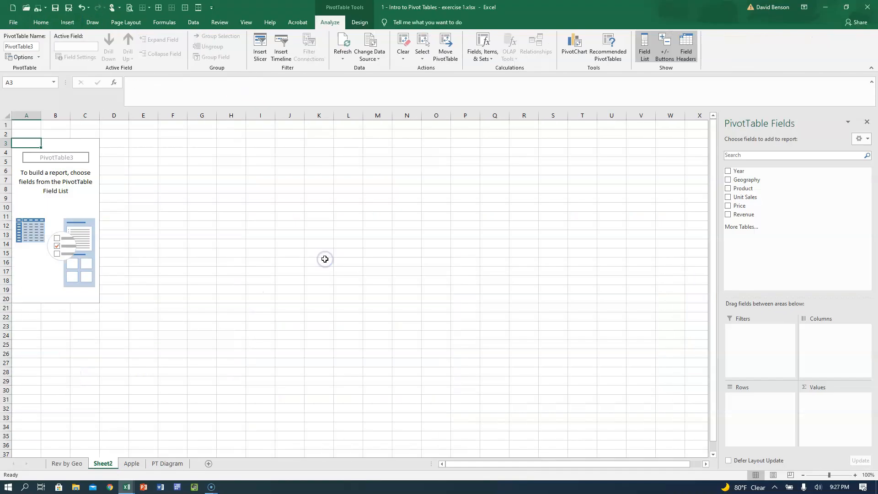
Step: Copy the picture of the reference summary tables from the Apple sheet and place it beside the empty PivotTable on Sheet2
left_click(129, 464)
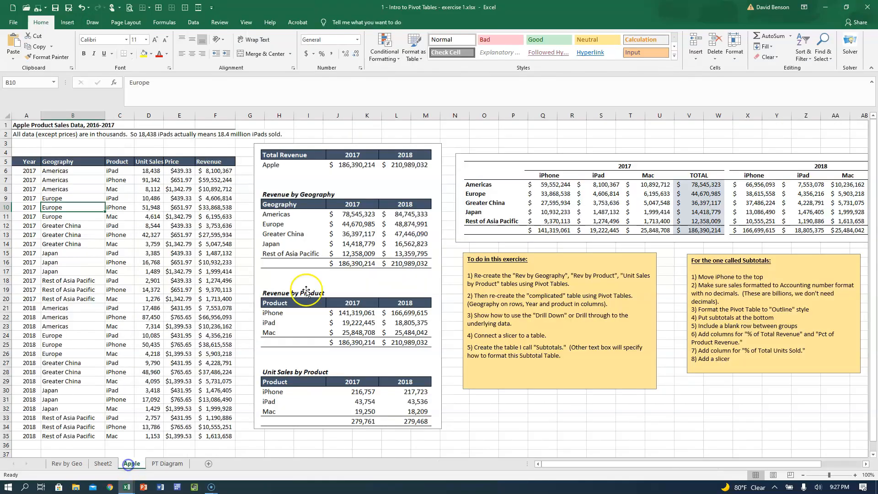
left_click(304, 258)
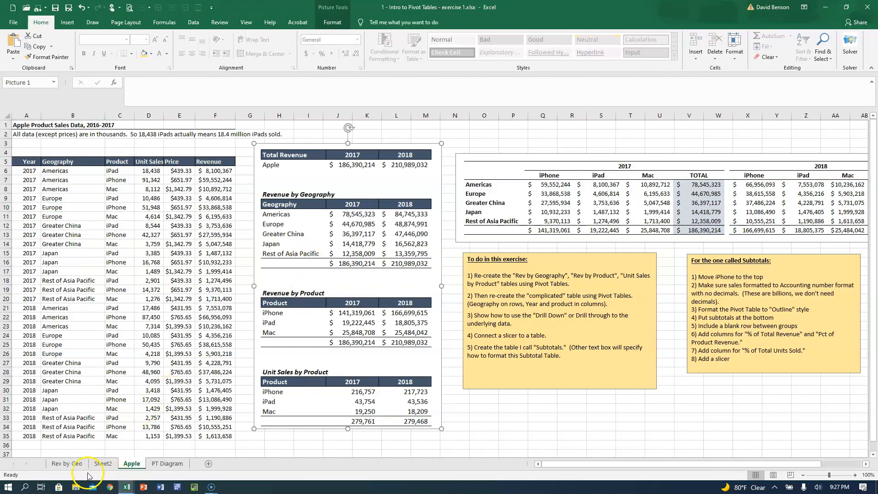
left_click(102, 463)
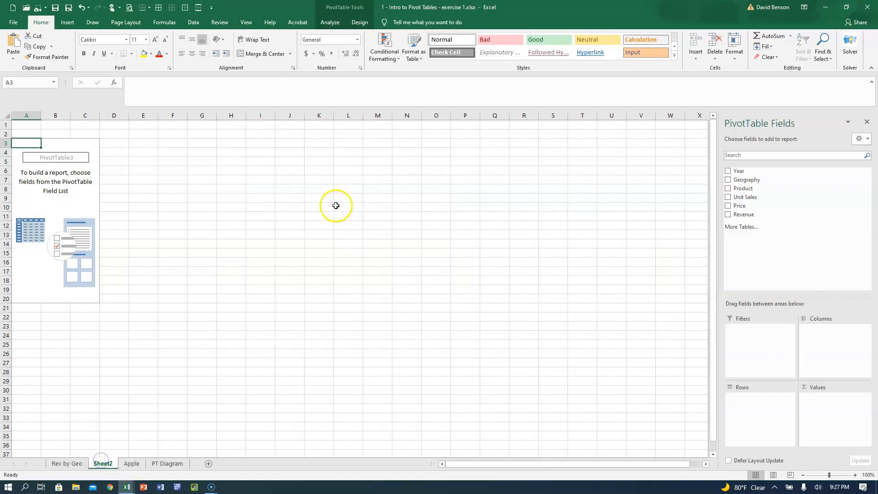
left_click(322, 170)
key("ctrl+v")
left_click_drag(334, 183, 283, 150)
left_click(54, 195)
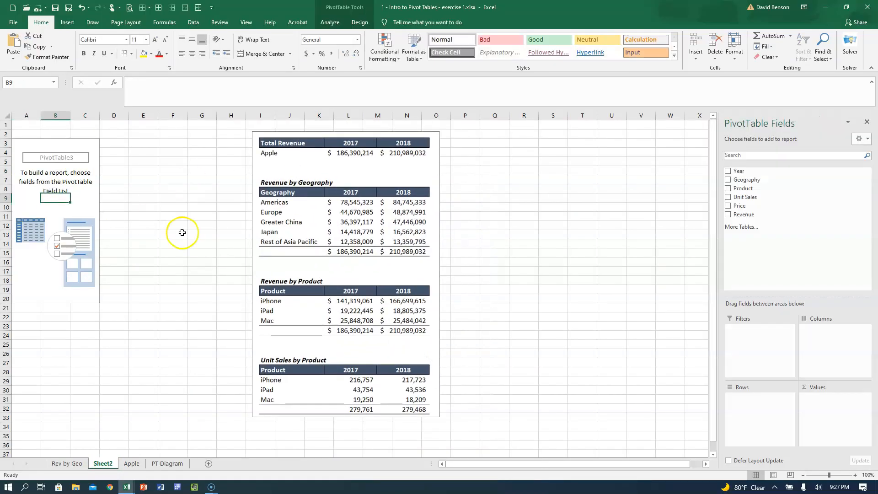
Step: Build the Revenue by Product PivotTable with Product as rows, Year as columns and the sum of Revenue as values
left_click_drag(763, 189, 774, 395)
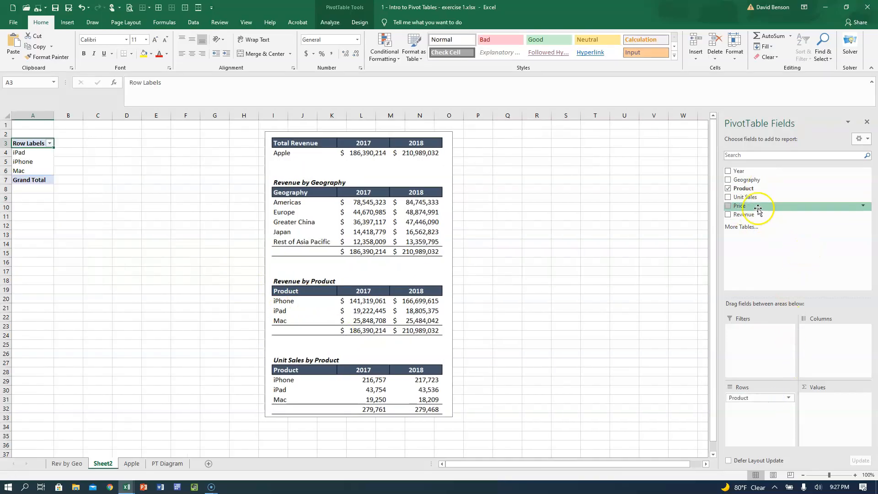
left_click_drag(761, 171, 826, 330)
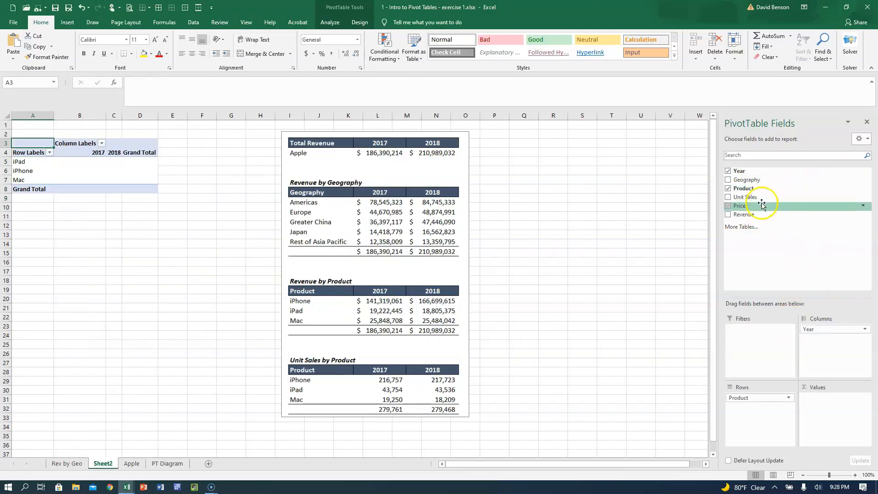
left_click_drag(828, 215, 837, 410)
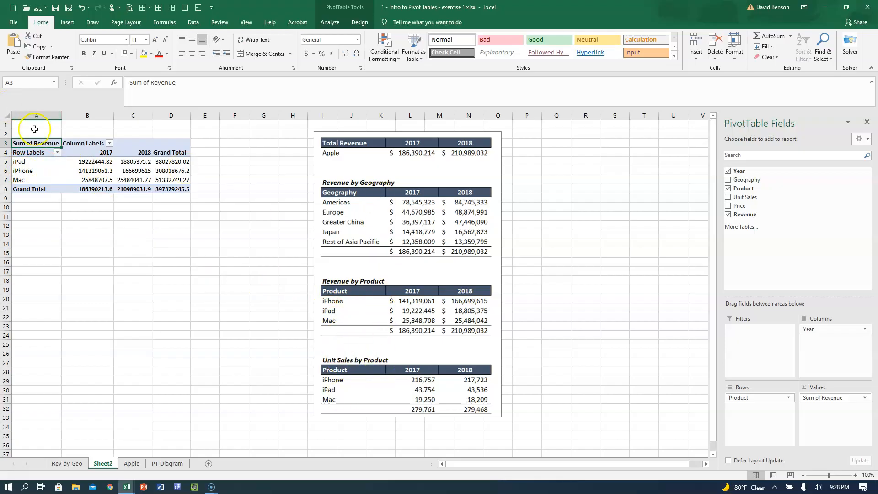
left_click(35, 171)
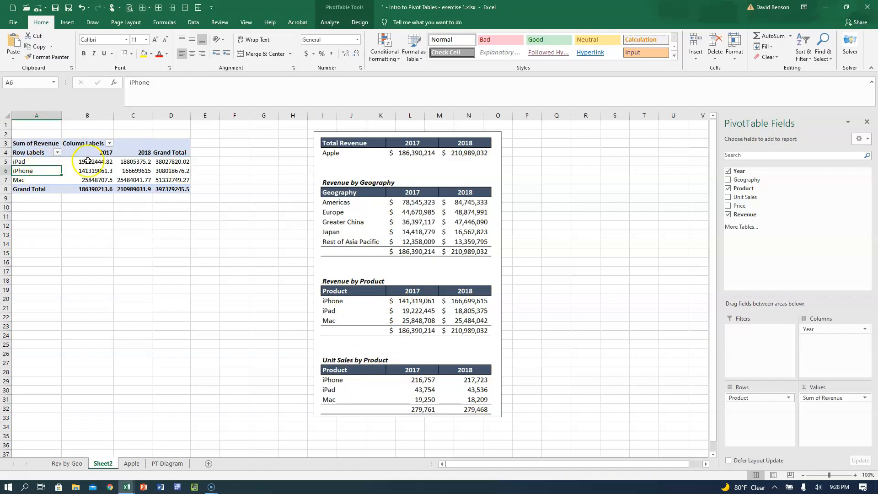
Step: Format all revenue values in the product PivotTable, including grand totals, as Accounting with no decimals
left_click_drag(89, 161, 174, 190)
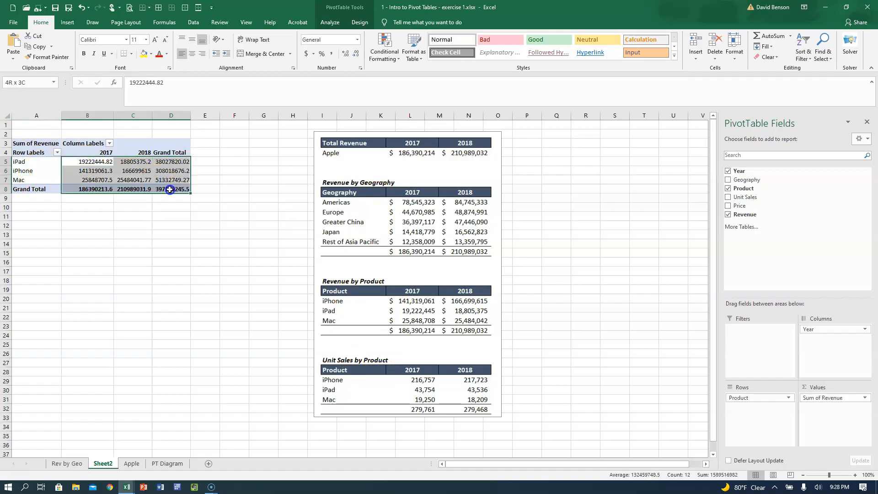
left_click(306, 53)
left_click(355, 53)
left_click(355, 53)
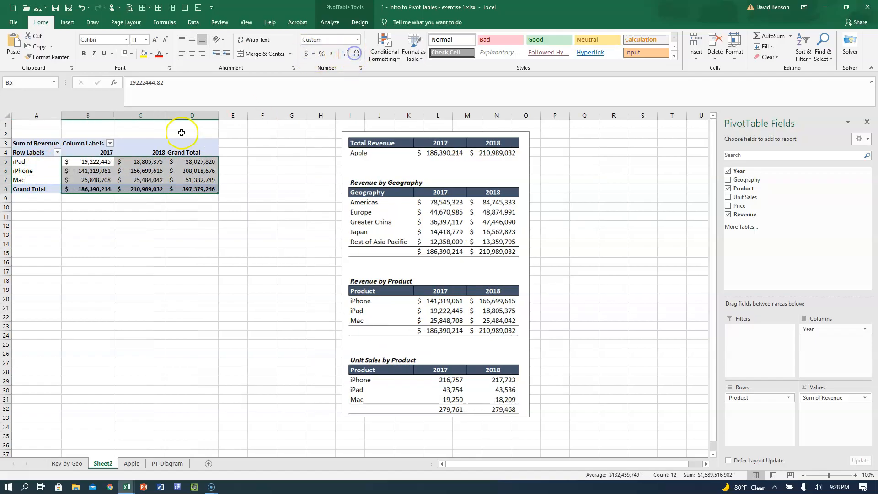
left_click(89, 163)
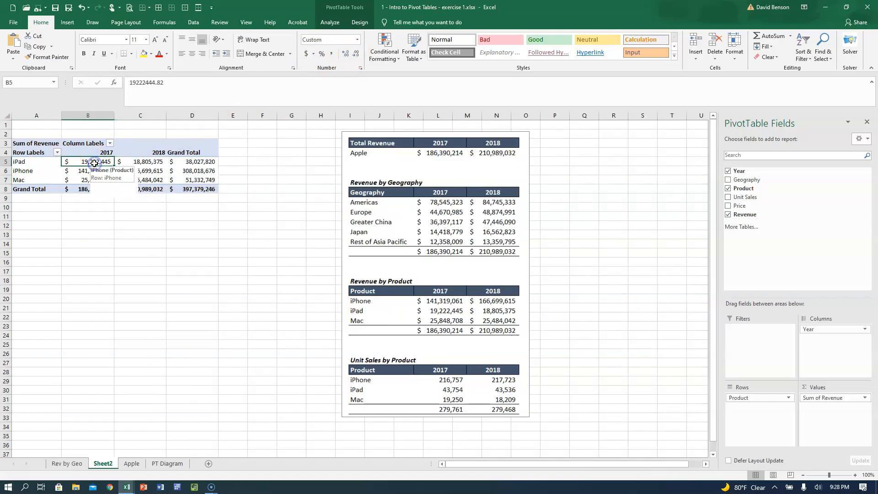
Step: Move iPhone above iPad in the product PivotTable's row labels
left_click(29, 171)
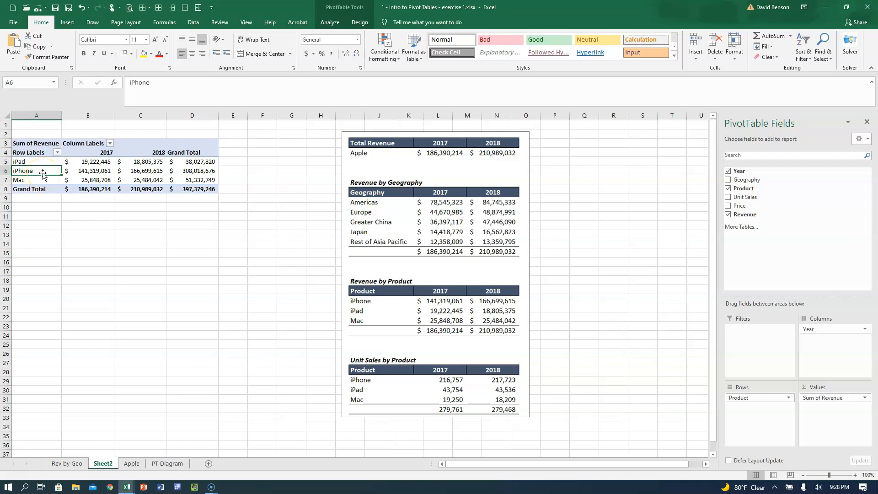
left_click_drag(43, 176, 38, 151)
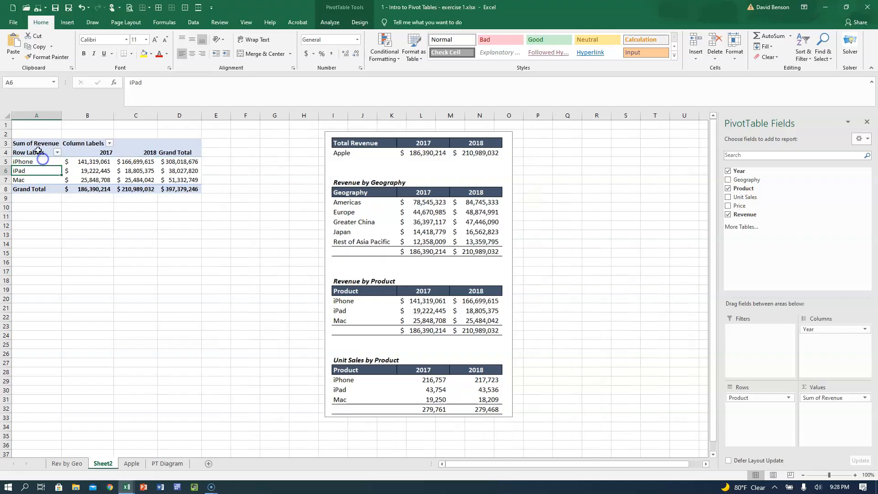
left_click(29, 162)
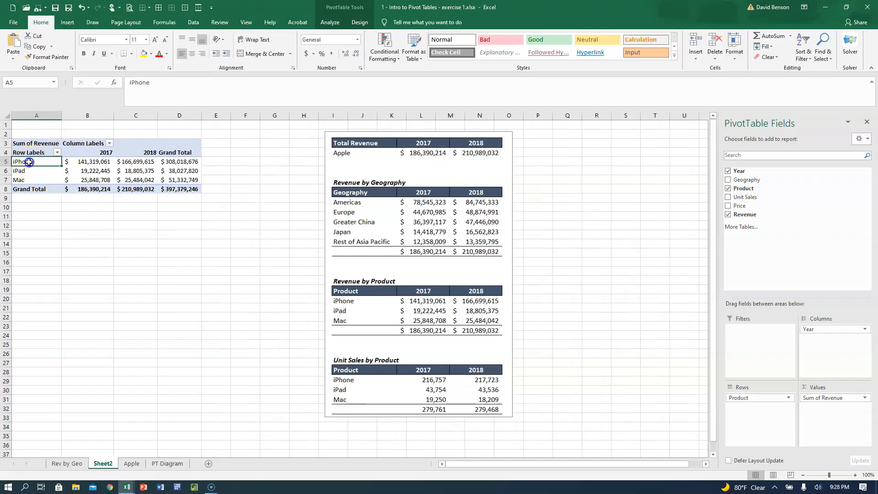
Step: Move Mac to the top of the product rows and restore the order iPhone, iPad, Mac
left_click(34, 179)
left_click_drag(35, 180, 41, 160)
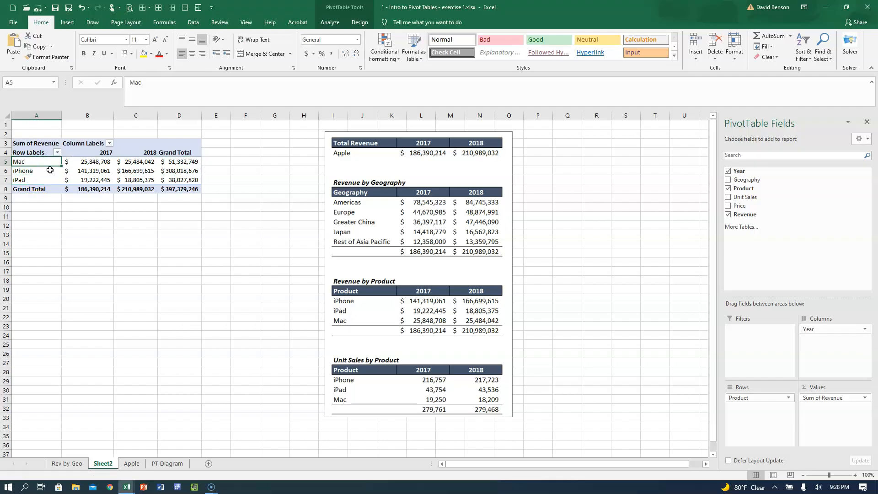
left_click_drag(43, 167, 42, 183)
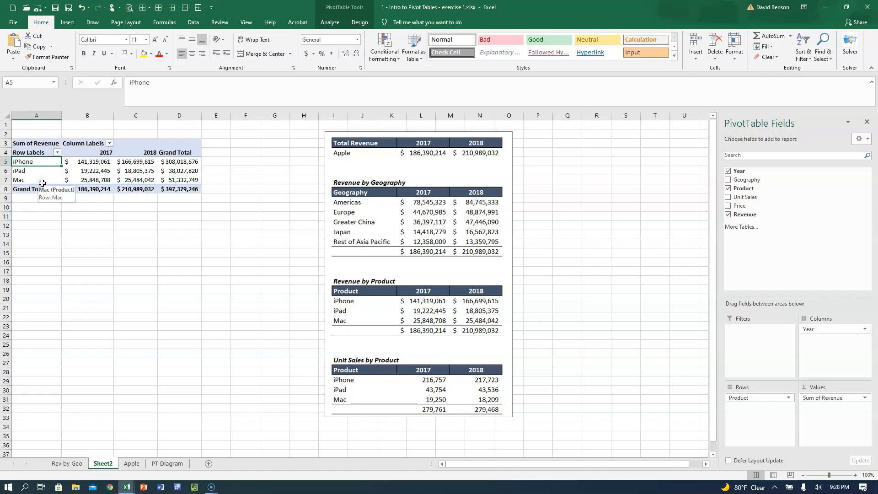
Step: Select the iPhone row of the product PivotTable, and extend the selection to the entire PivotTable
left_click(85, 169)
left_click(86, 162)
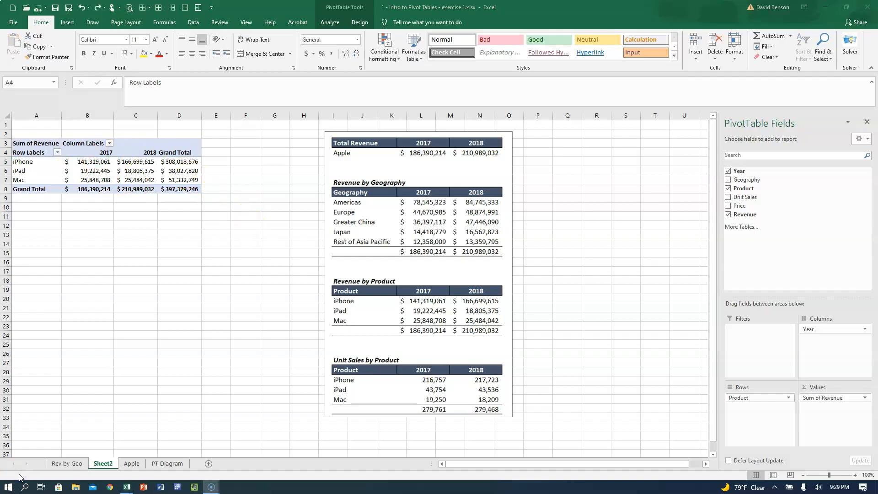
left_click(23, 164)
left_click(23, 162)
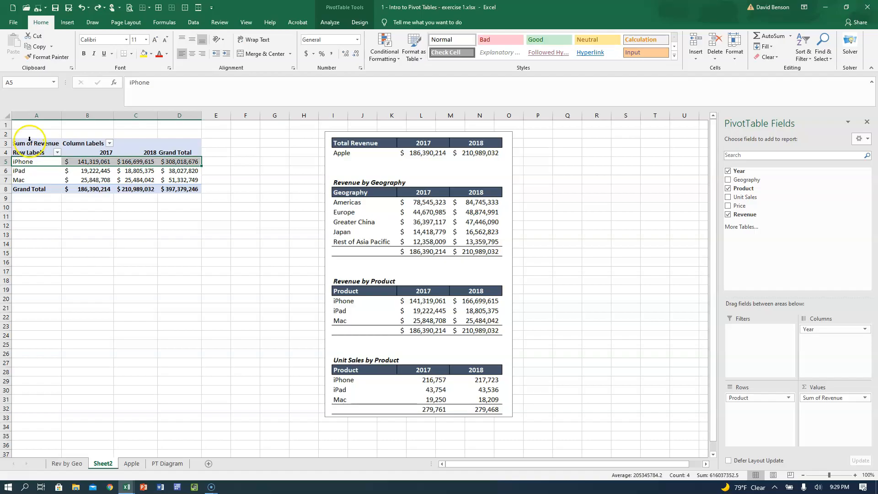
left_click(24, 143)
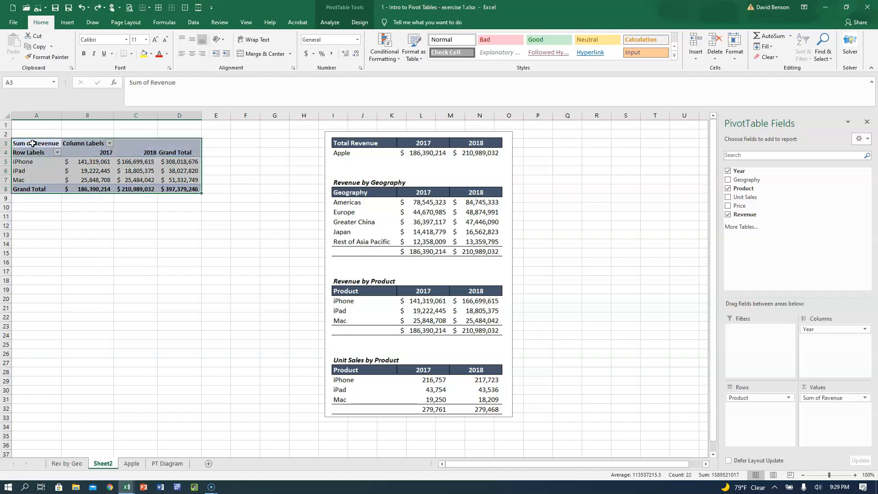
Step: Copy the product revenue PivotTable and paste the duplicate below it, starting at cell A15
key("ctrl+c")
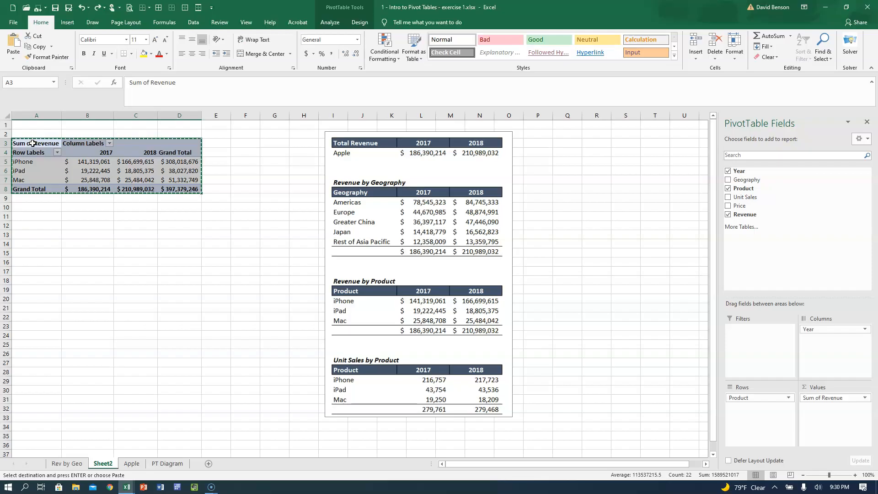
left_click(46, 254)
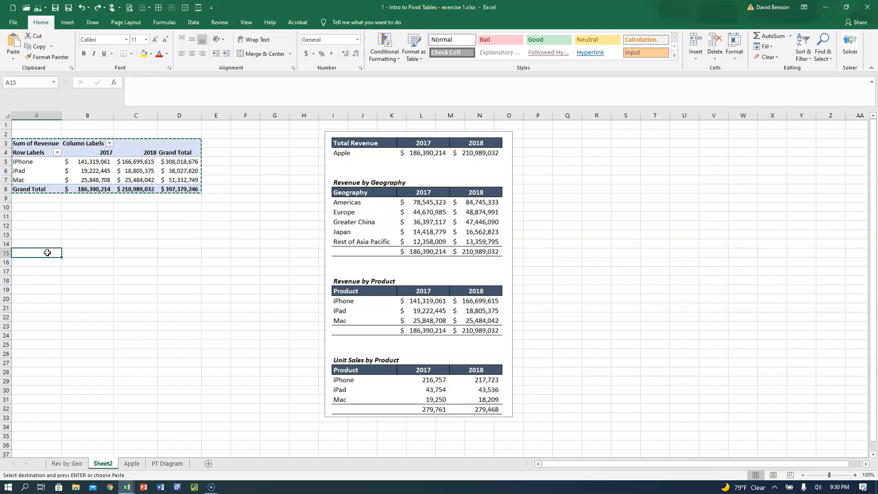
key("ctrl+v")
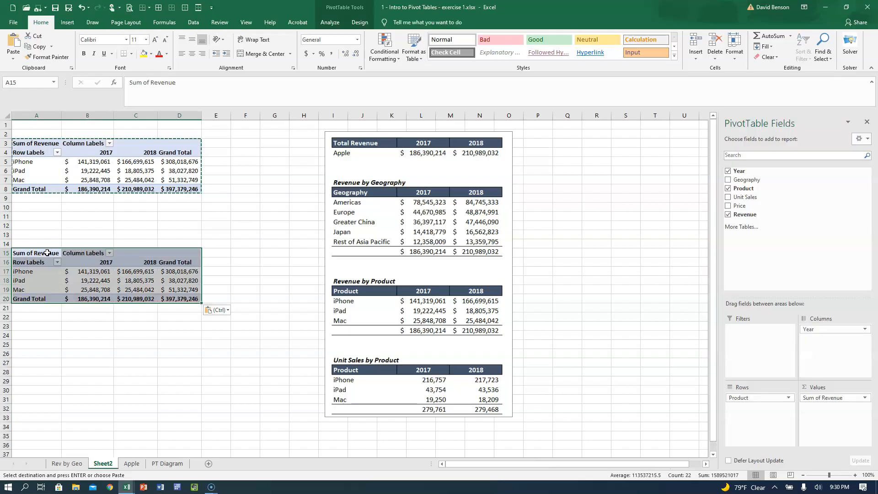
left_click(46, 164)
key("Escape")
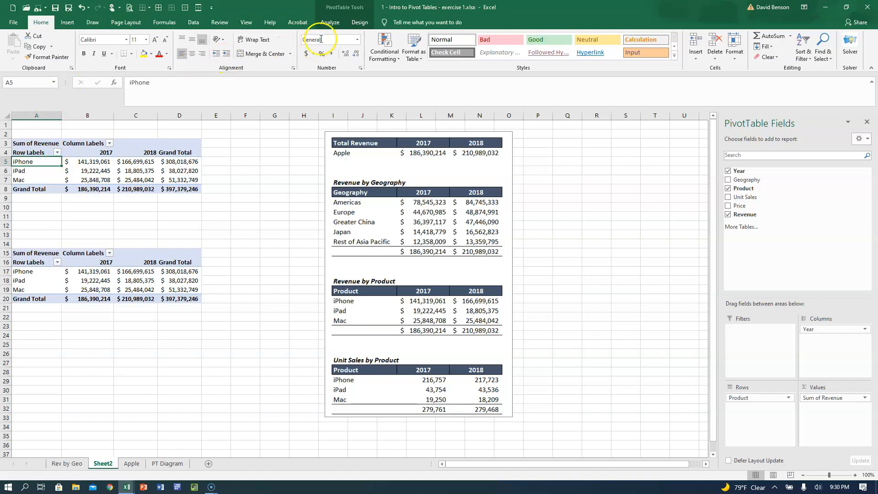
Step: Rename the upper product PivotTable as Prod_rev
left_click(330, 23)
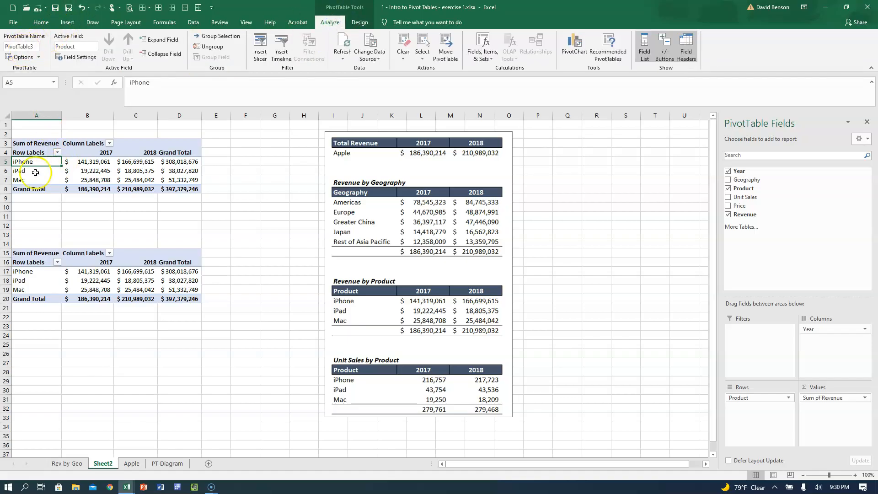
left_click(31, 273)
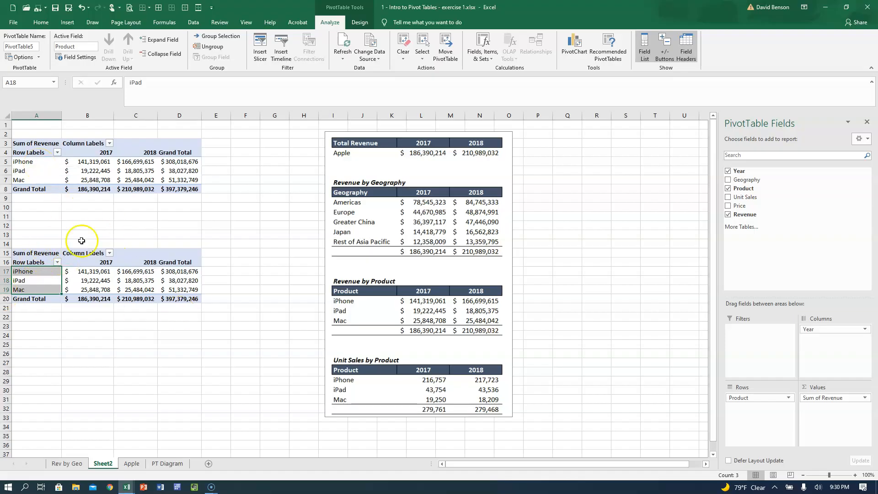
left_click(44, 164)
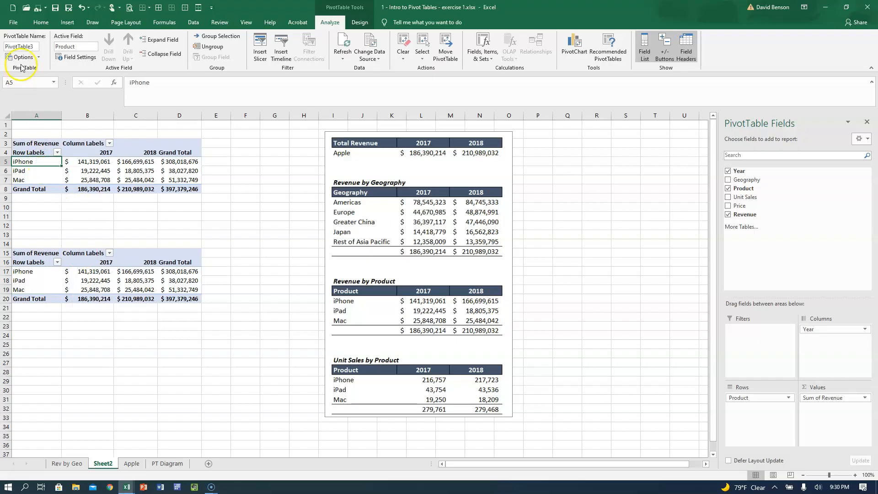
left_click(26, 46)
type("Prod_rev")
key("Return")
Step: Rename the lower, pasted PivotTable as Unit_sales
left_click(46, 272)
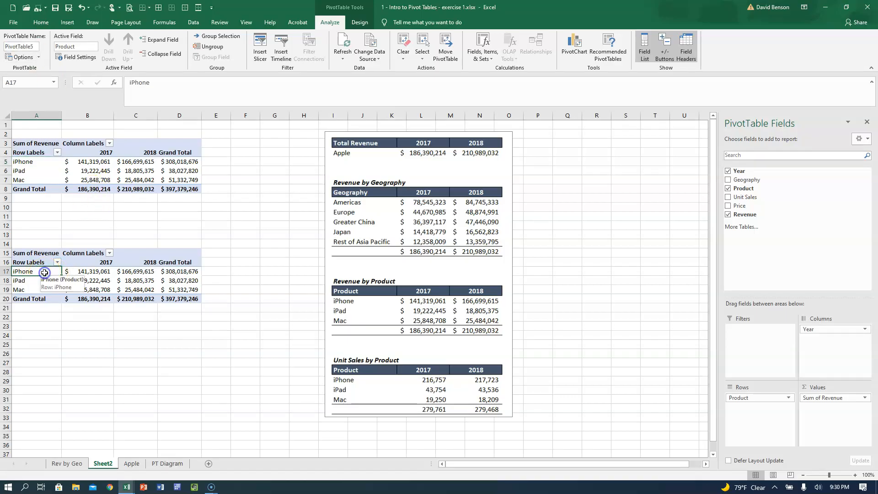
left_click(22, 47)
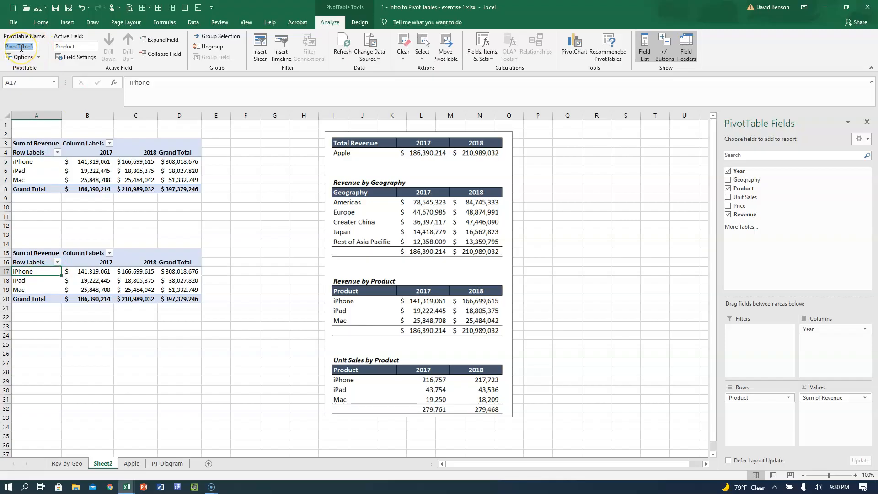
type("Unit_sales")
key("Return")
left_click(33, 161)
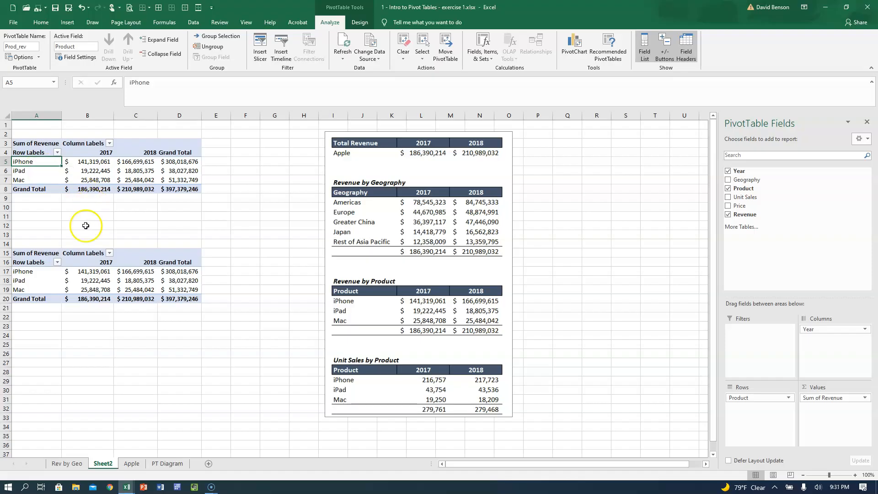
Step: In the lower PivotTable, replace Sum of Revenue with Unit Sales as the summarized value
left_click(31, 281)
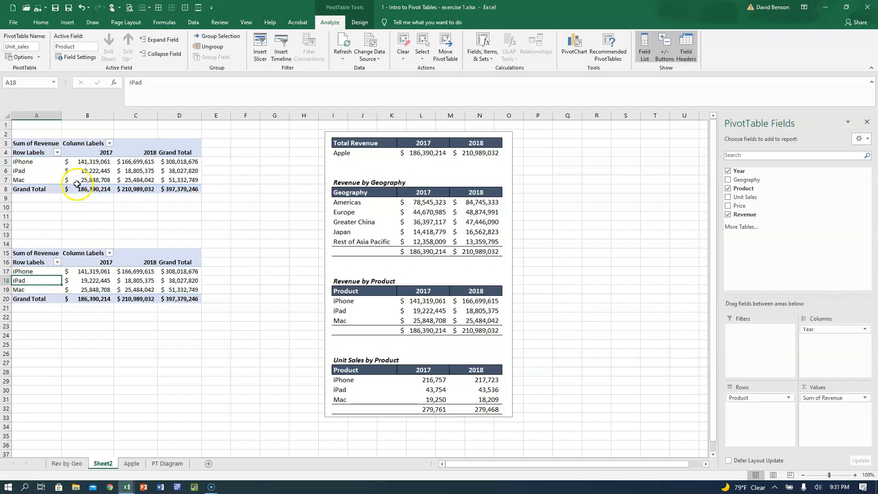
left_click_drag(843, 400, 677, 422)
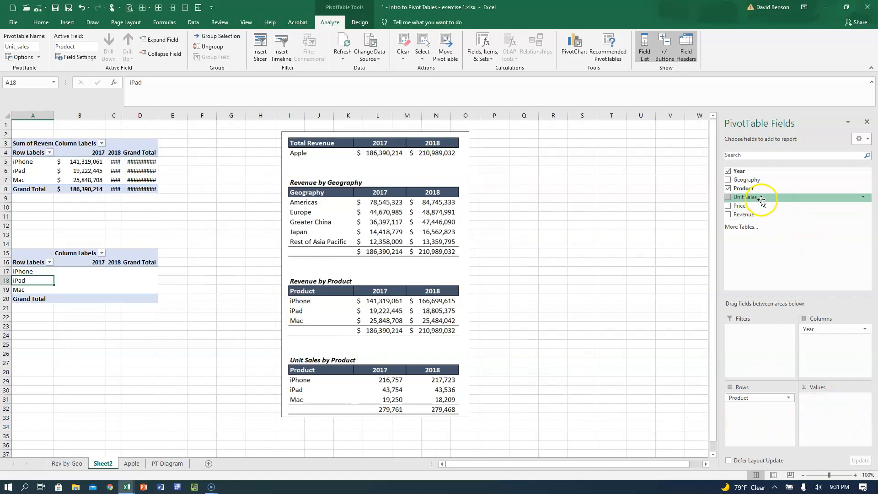
left_click_drag(753, 199, 830, 405)
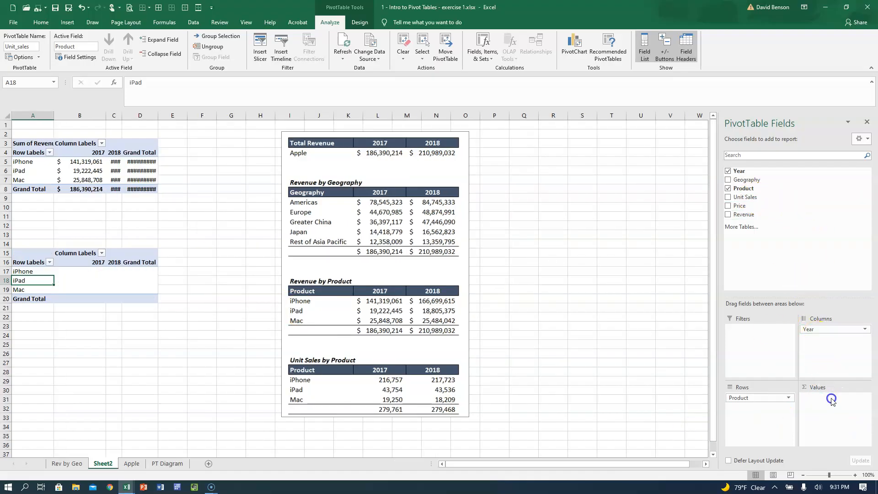
Step: Autofit columns C and D to show the full 2018 and Grand Total revenue figures
left_click(102, 199)
left_click(133, 161)
double_click(149, 116)
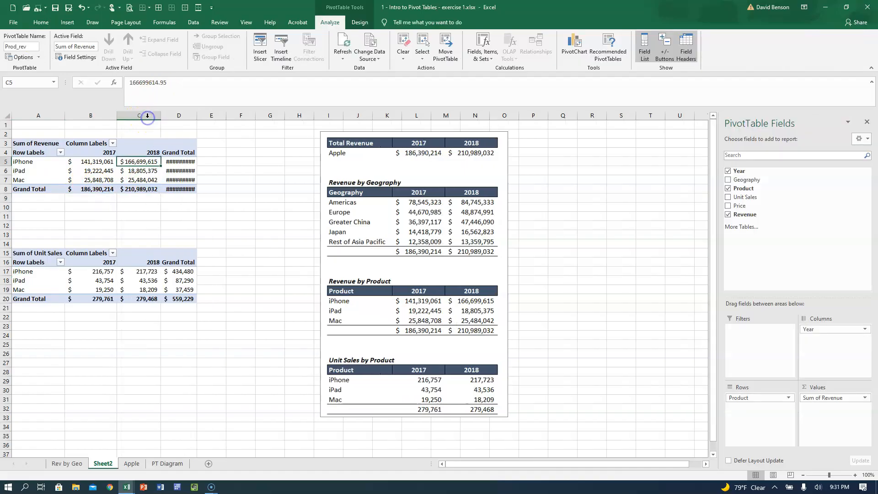
double_click(199, 116)
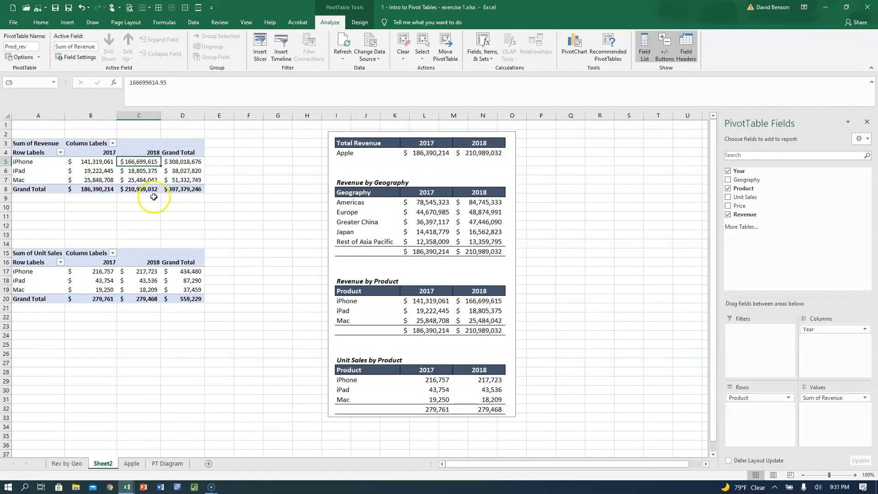
Step: Format all unit sales values, including grand totals, with comma separators, no currency symbol and no decimals
left_click_drag(84, 273, 185, 296)
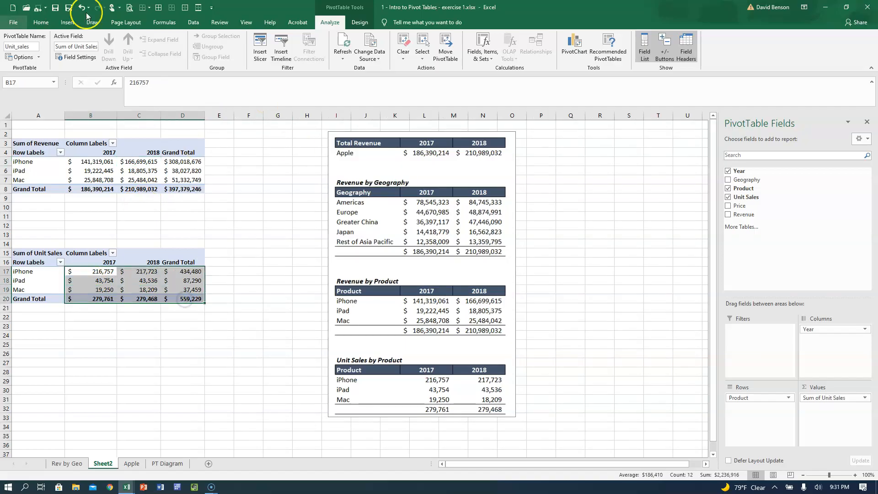
left_click(41, 21)
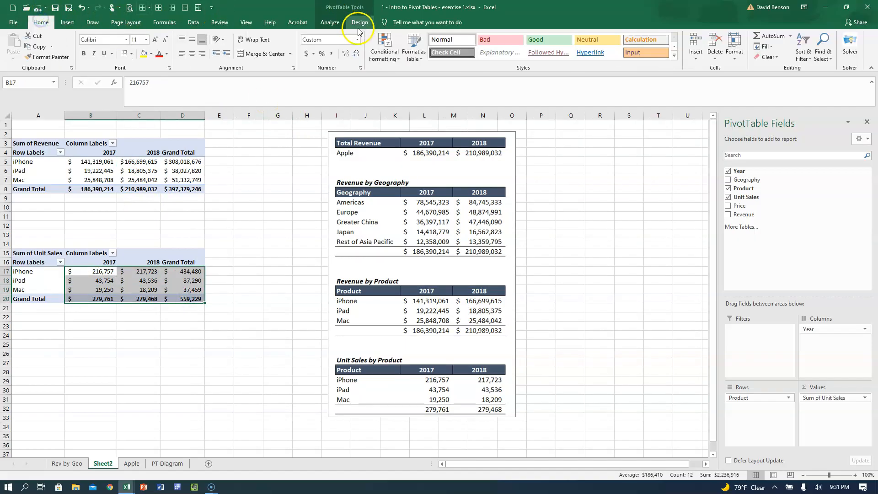
left_click(332, 54)
left_click(356, 55)
left_click(356, 55)
left_click(101, 288)
left_click(98, 272)
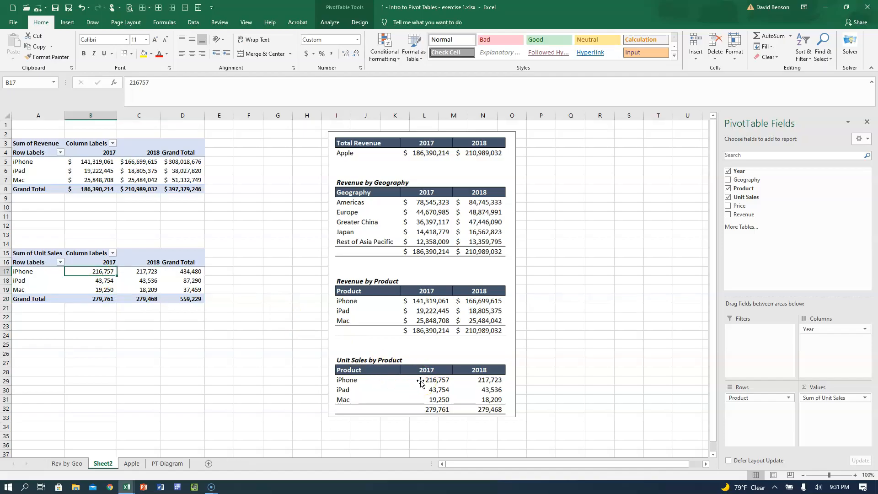
Step: Rename the sheet holding both product PivotTables as Prod Sales
left_click(41, 271)
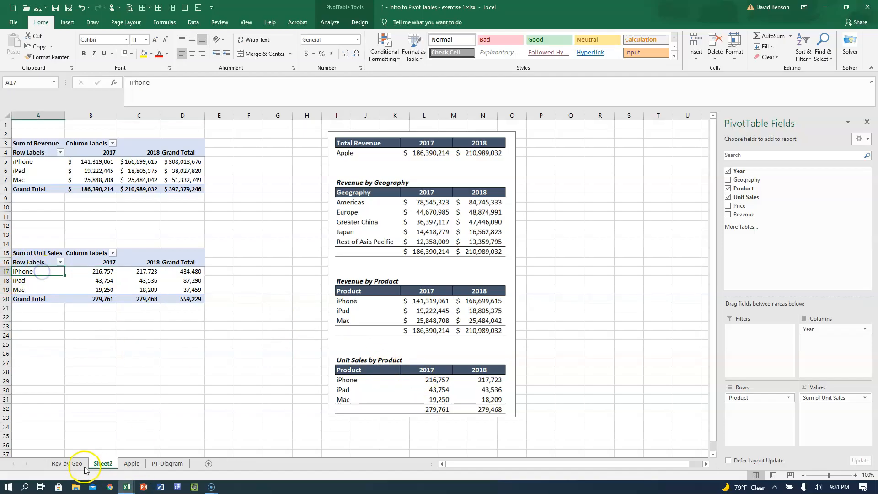
double_click(103, 464)
type("Prod Sales")
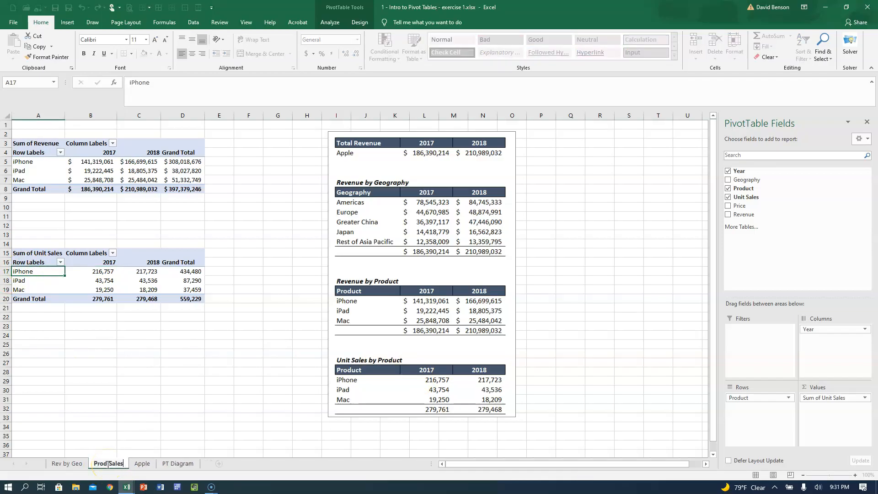
left_click(91, 454)
Step: Review the finished PivotTables, the PT Diagram, and the exercise instructions and the year-by-product reference table on the Apple sheet
left_click(67, 463)
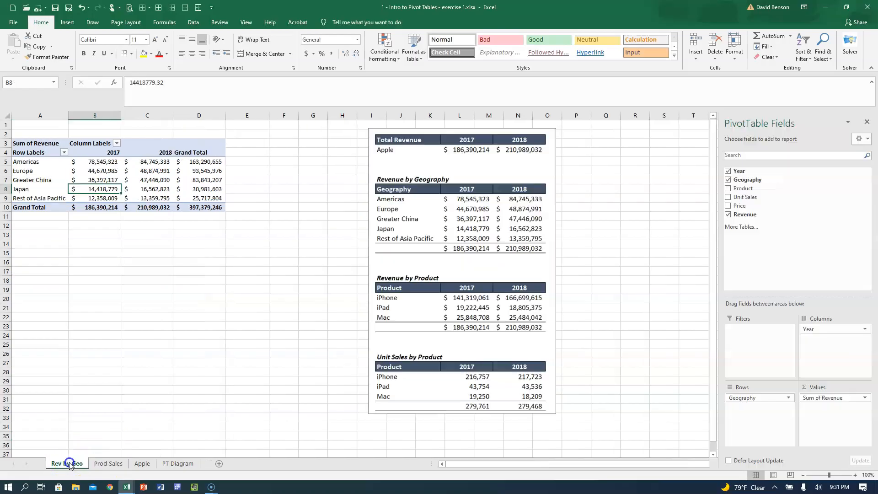
left_click(102, 463)
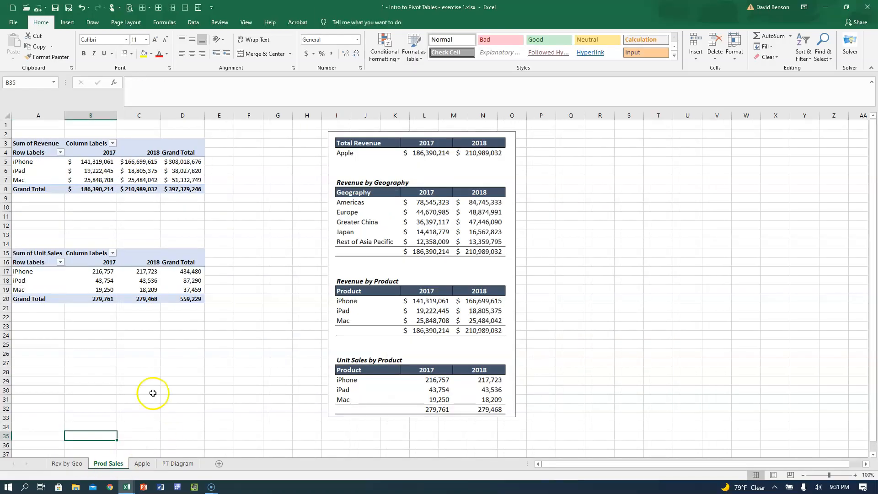
left_click(93, 281)
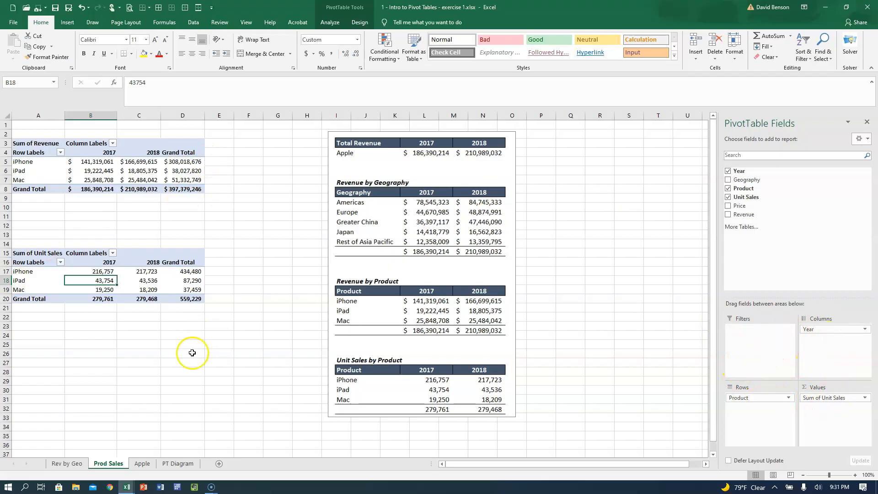
left_click(178, 464)
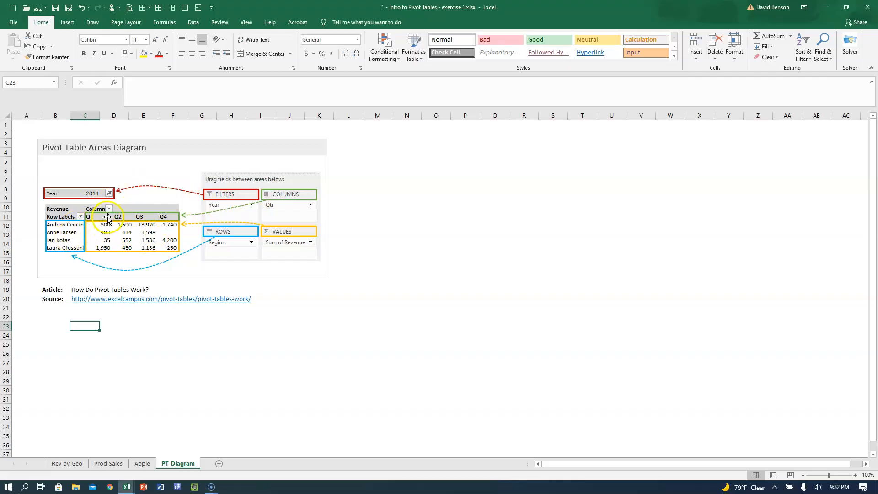
left_click(98, 463)
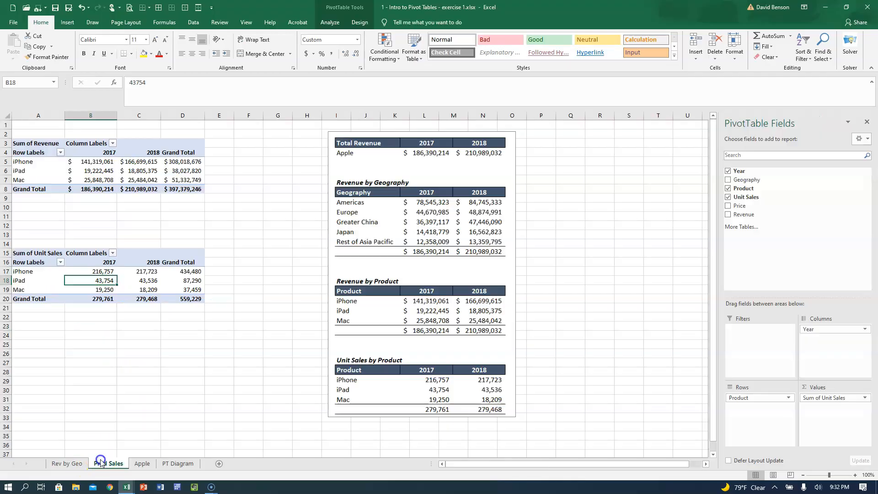
left_click(142, 463)
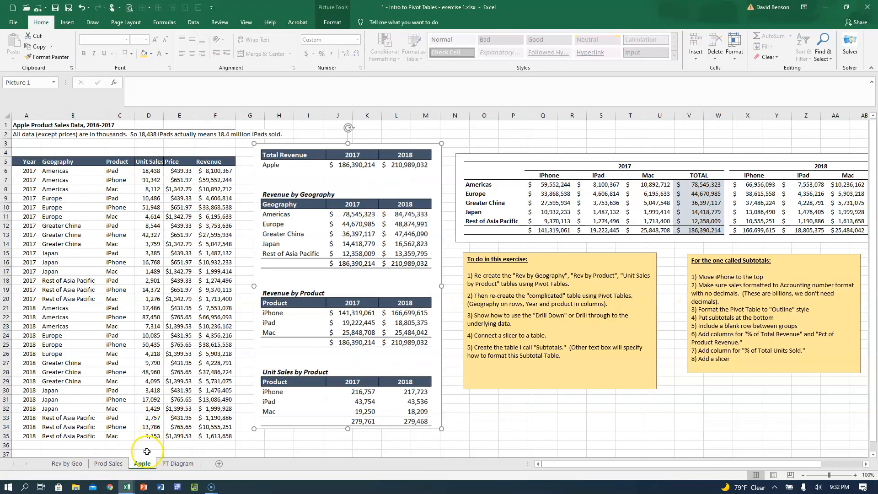
left_click(525, 276)
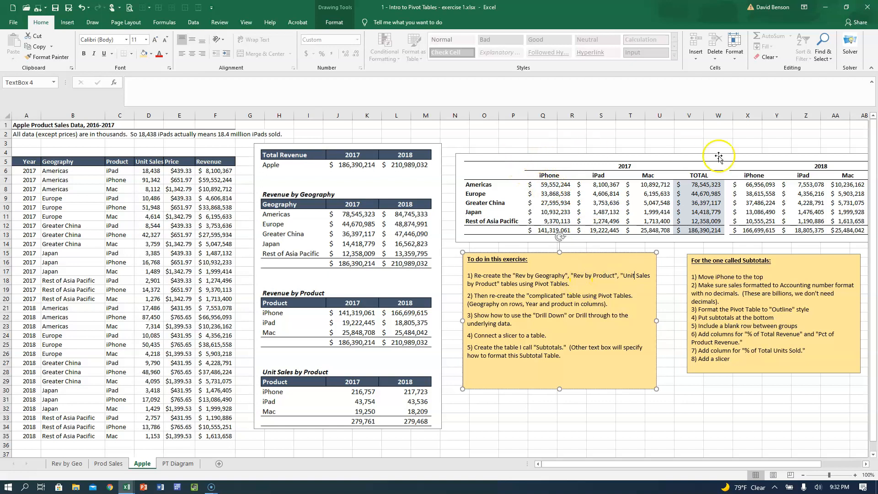
left_click(549, 178)
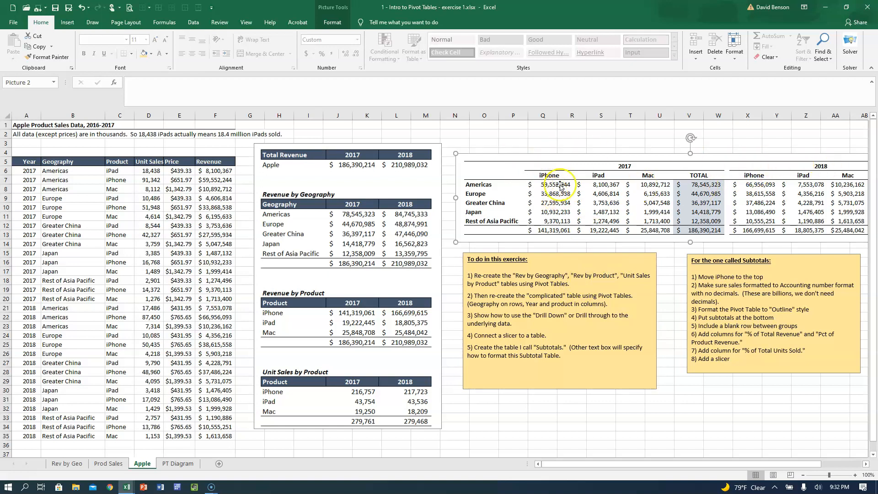
left_click(493, 245)
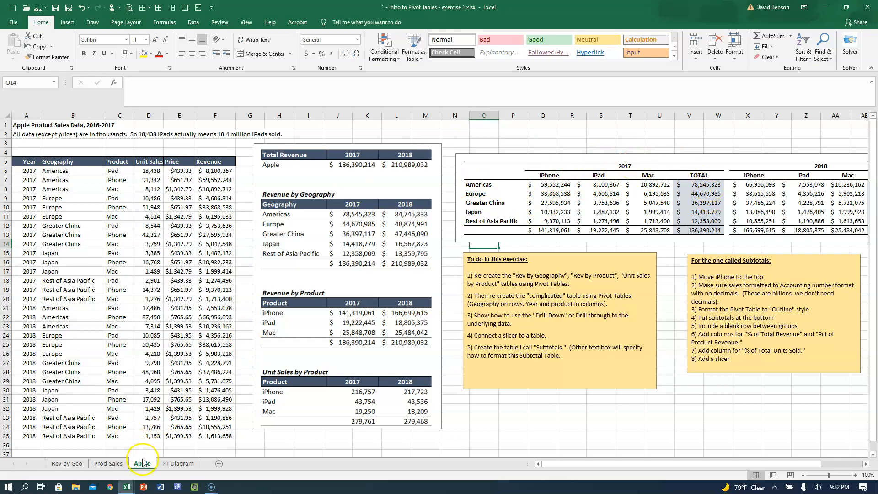
Step: Create a PivotTable on a new worksheet from the Apple sales data range A5:F35
left_click(65, 243)
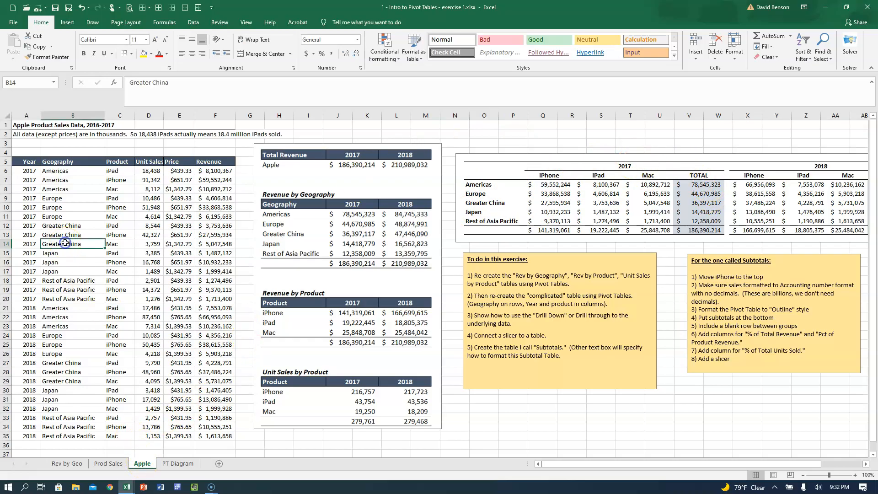
left_click(65, 22)
left_click(16, 42)
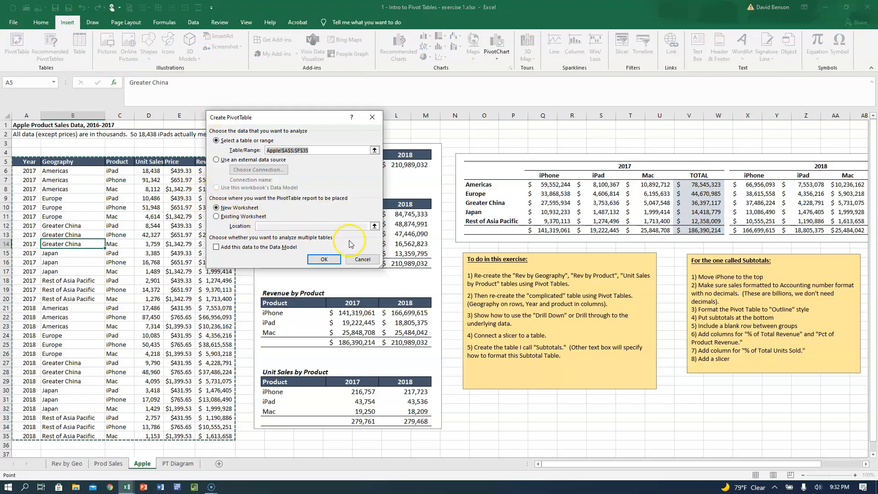
left_click(326, 259)
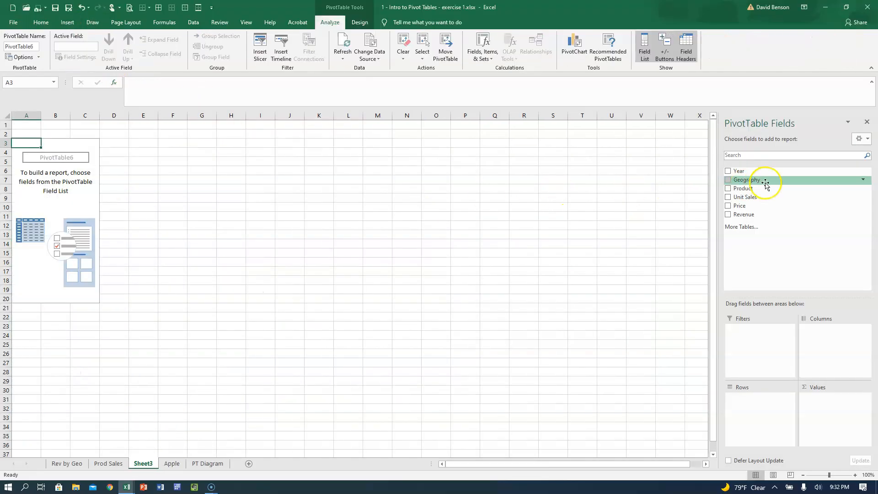
Step: Lay out the new PivotTable with Geography in rows, Product in columns and the sum of Revenue as values
left_click_drag(766, 184, 749, 425)
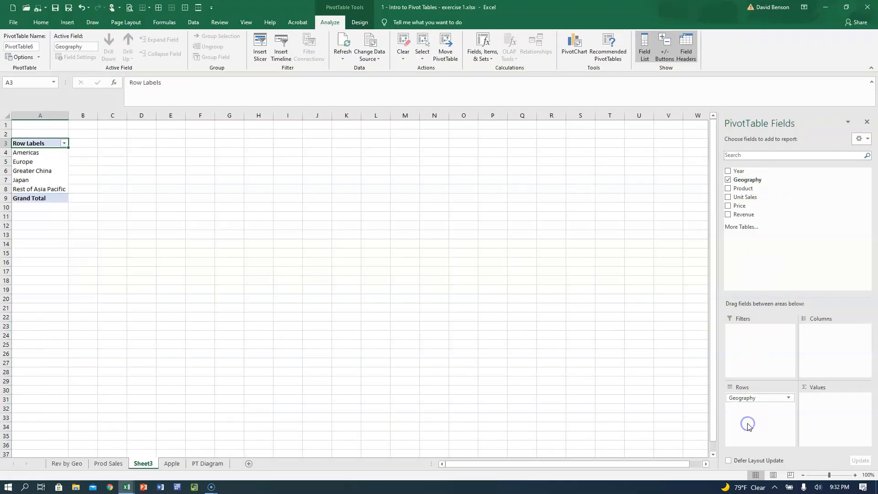
left_click_drag(787, 174, 788, 175)
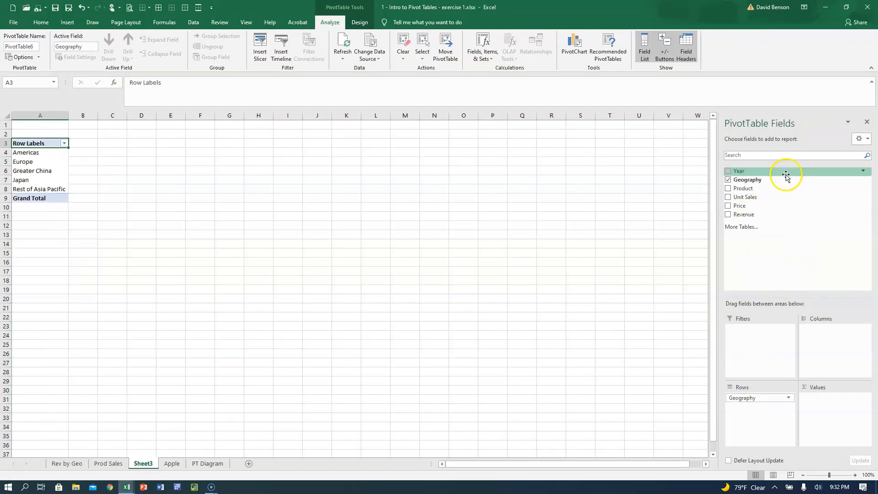
left_click_drag(768, 188, 815, 330)
left_click_drag(759, 214, 820, 395)
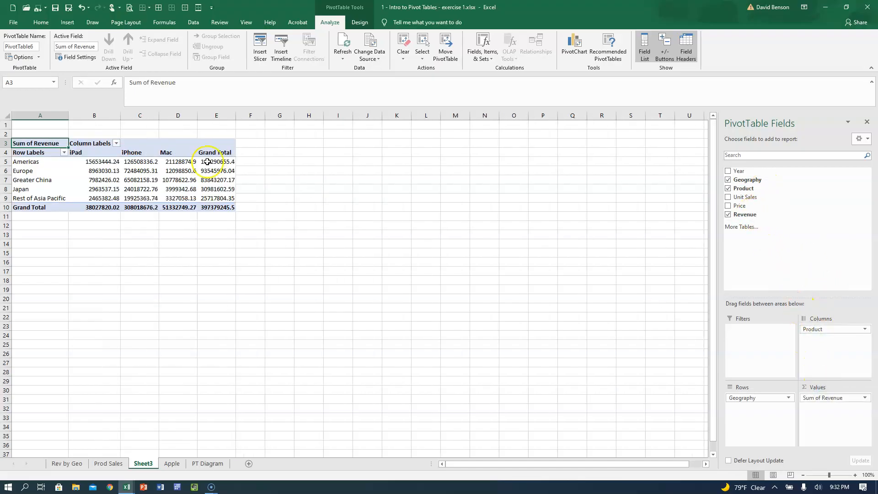
Step: Format the PivotTable's revenue values and grand totals in B5:E10 as Accounting with no decimals
left_click(107, 162)
left_click_drag(107, 163, 211, 206)
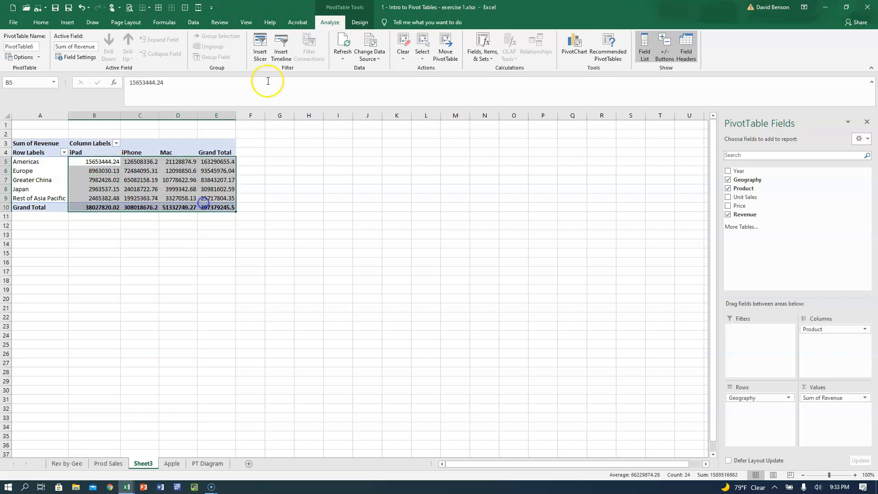
left_click(40, 22)
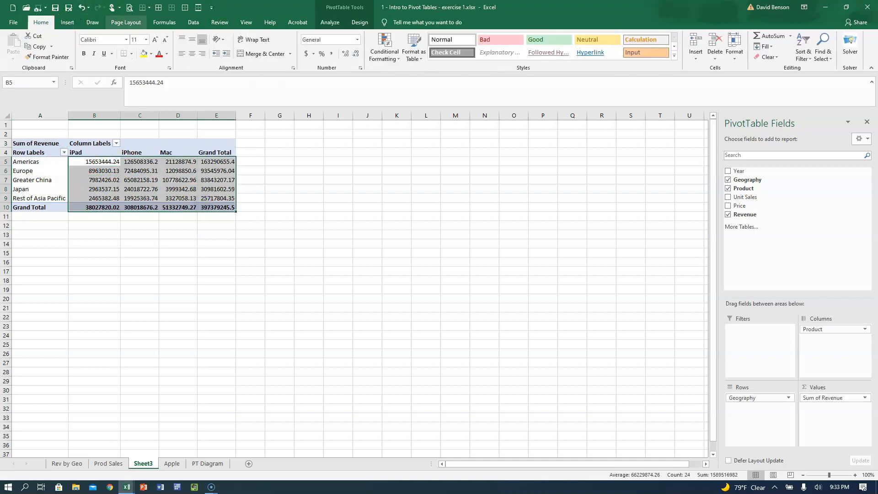
left_click(306, 53)
left_click(357, 55)
left_click(357, 54)
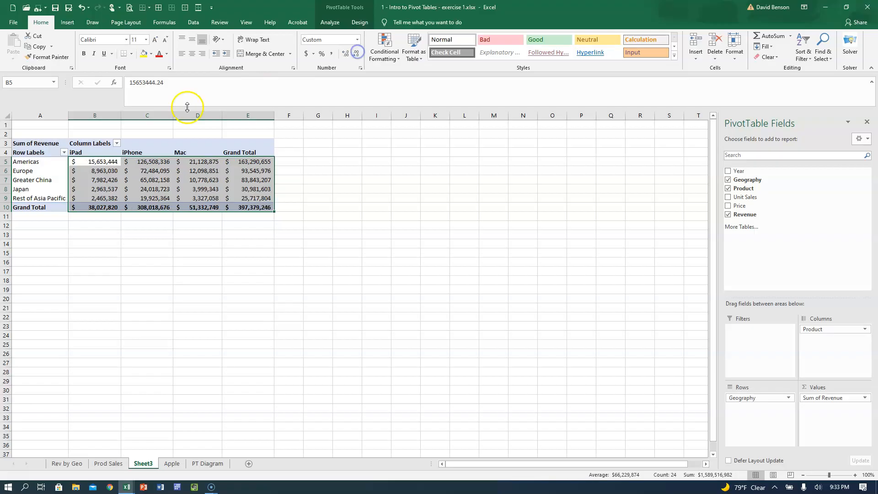
left_click(98, 165)
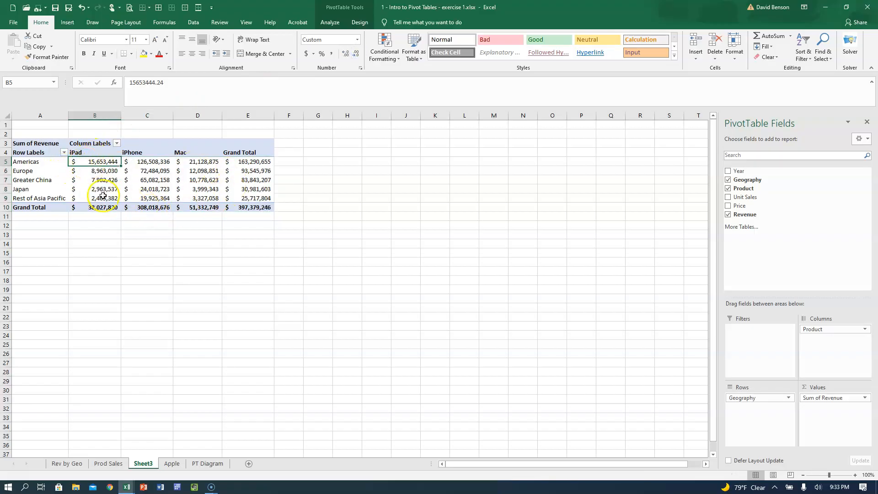
Step: Add Year to the PivotTable's columns and order it above Product, so products are grouped within each year
mouse_move(103, 196)
left_click_drag(749, 173, 831, 333)
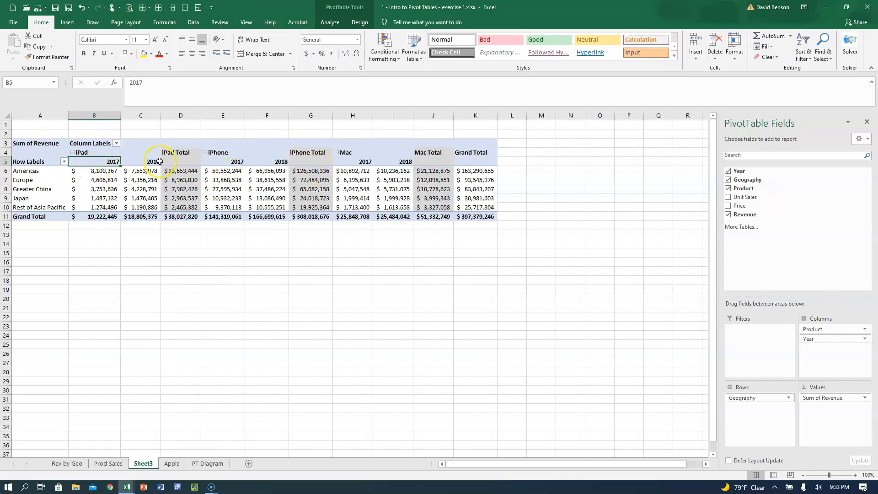
left_click(72, 153)
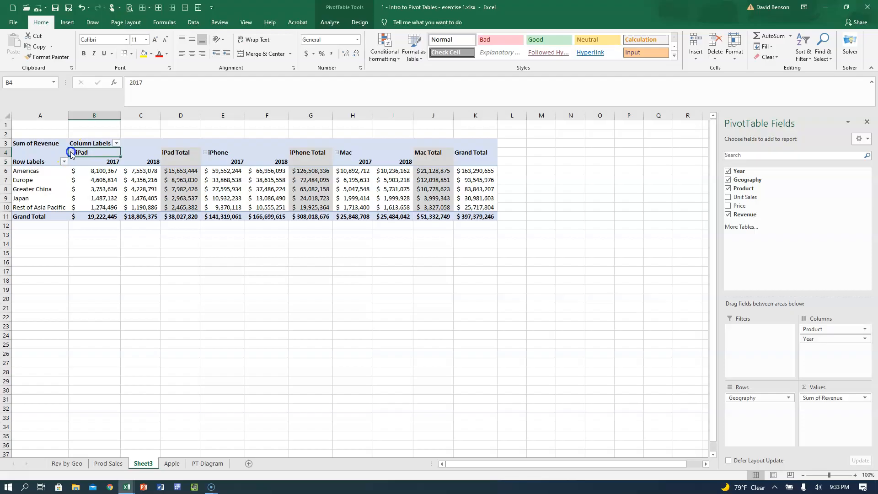
left_click(72, 153)
left_click(825, 339)
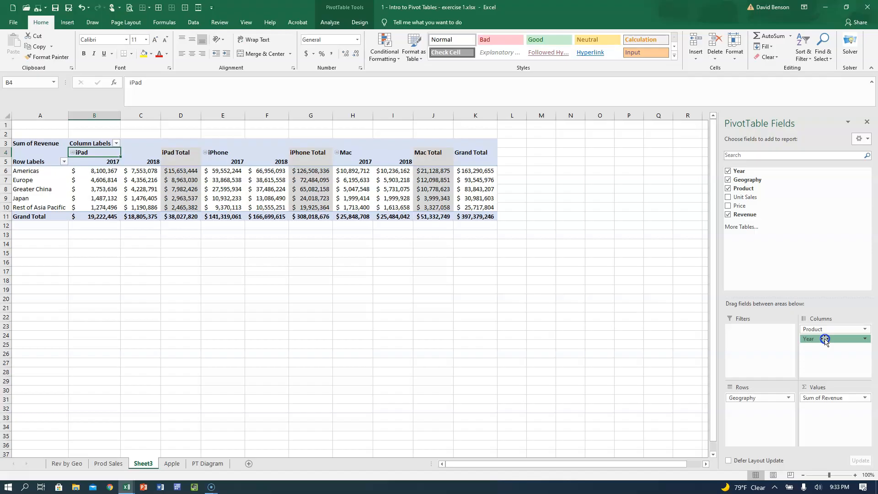
left_click_drag(825, 340, 824, 327)
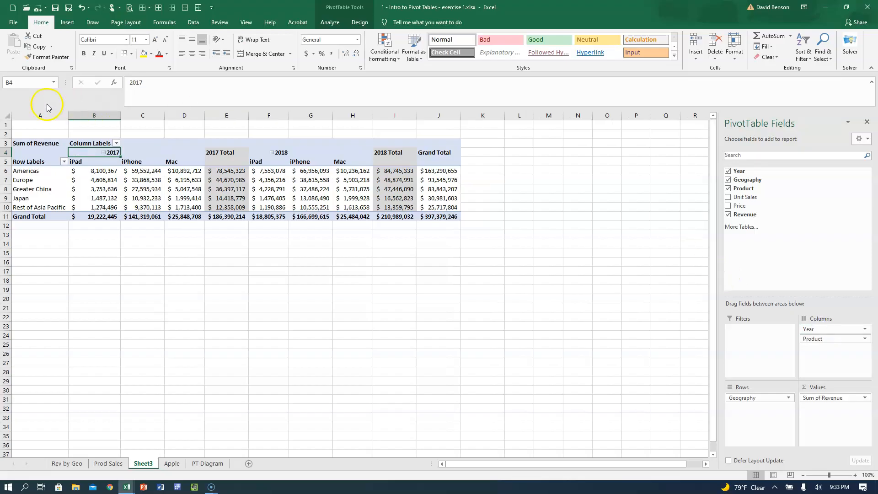
Step: Collapse the 2017 group in the PivotTable's columns and expand it again
left_click(223, 172)
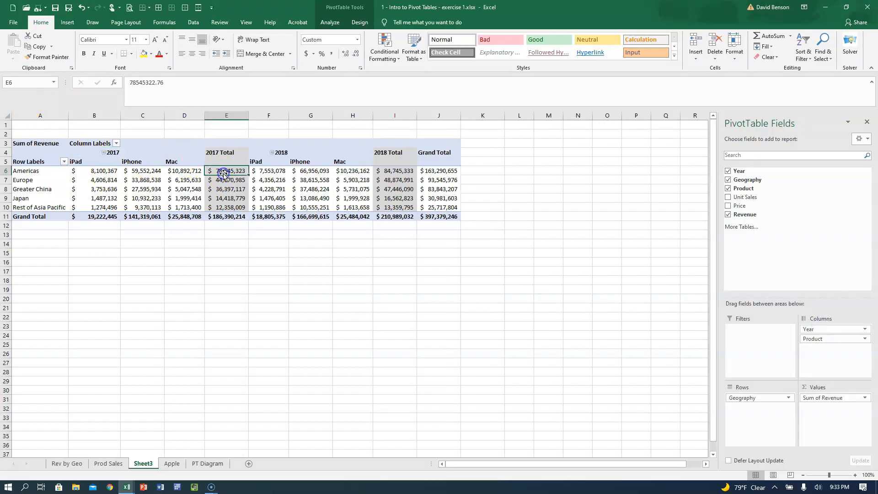
left_click(104, 153)
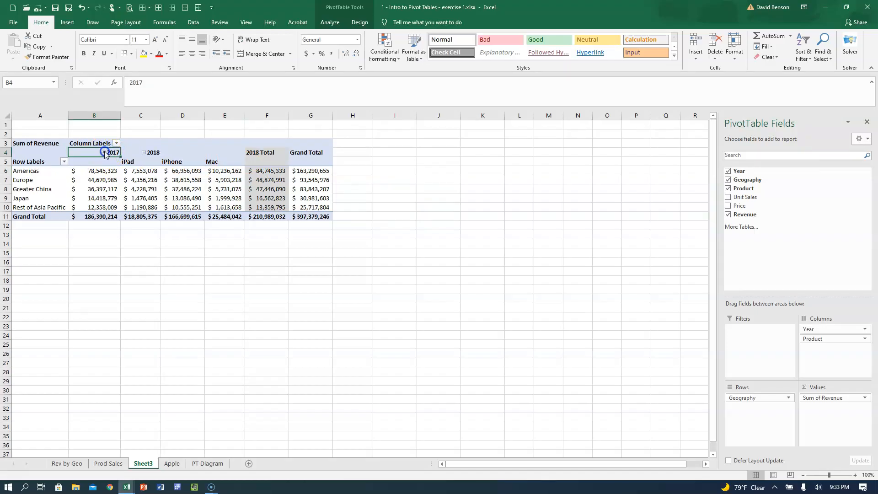
left_click(104, 153)
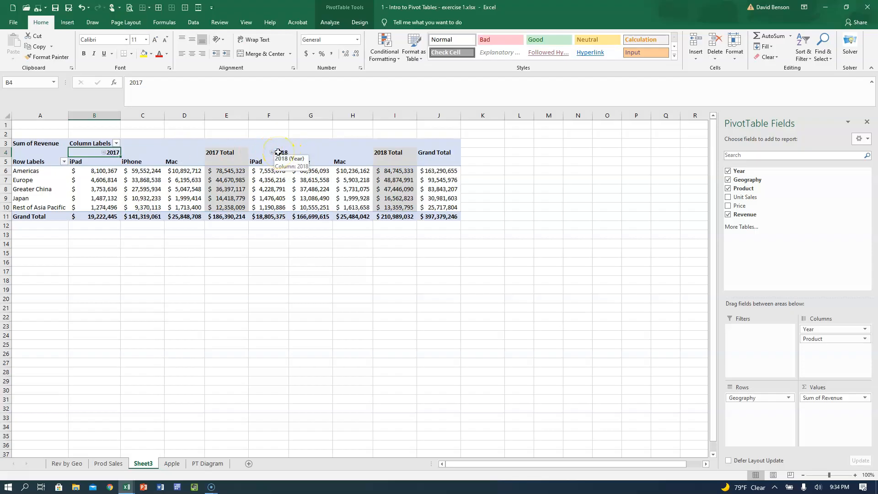
left_click(441, 179)
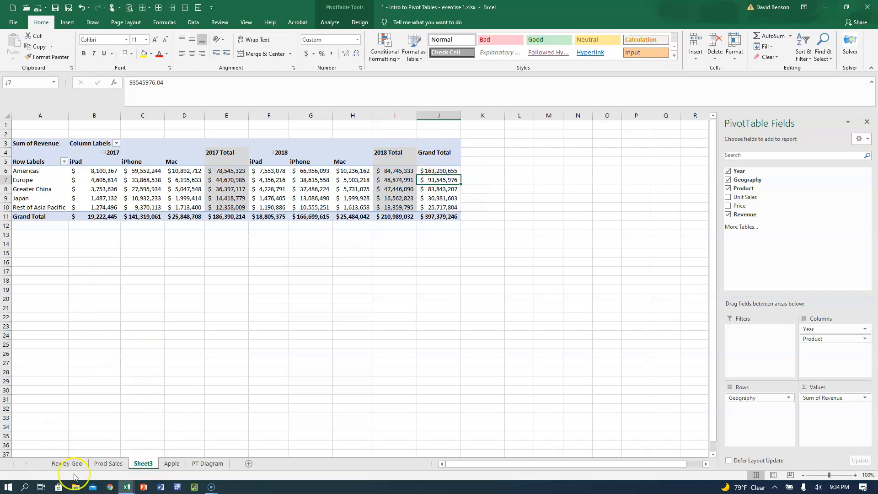
Step: Copy the year-by-product reference picture from the Apple sheet below the Sheet3 PivotTable and compare the two
left_click(172, 463)
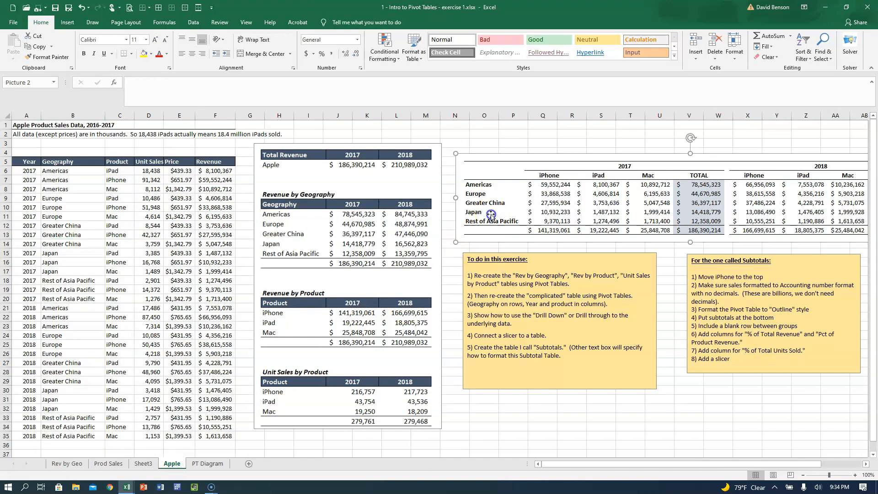
left_click(143, 463)
key("ctrl+v")
mouse_move(175, 274)
left_mouse_down()
mouse_move(176, 254)
mouse_move(176, 265)
left_mouse_up()
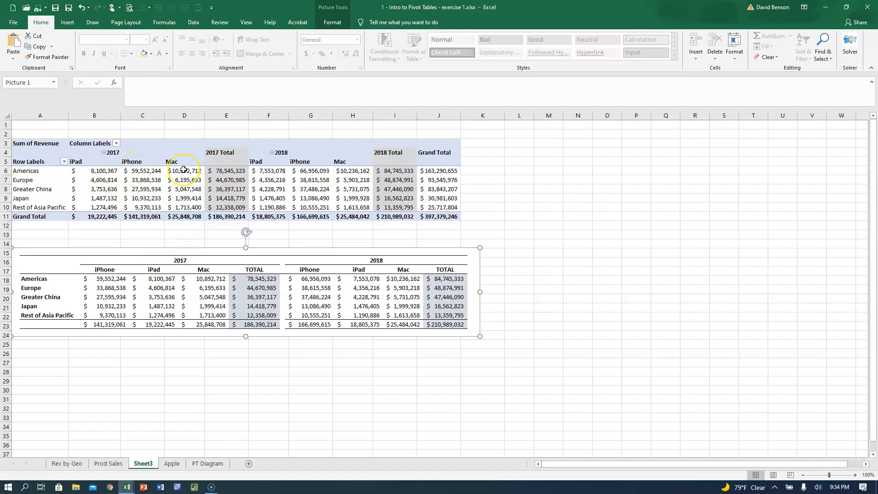
left_click(86, 170)
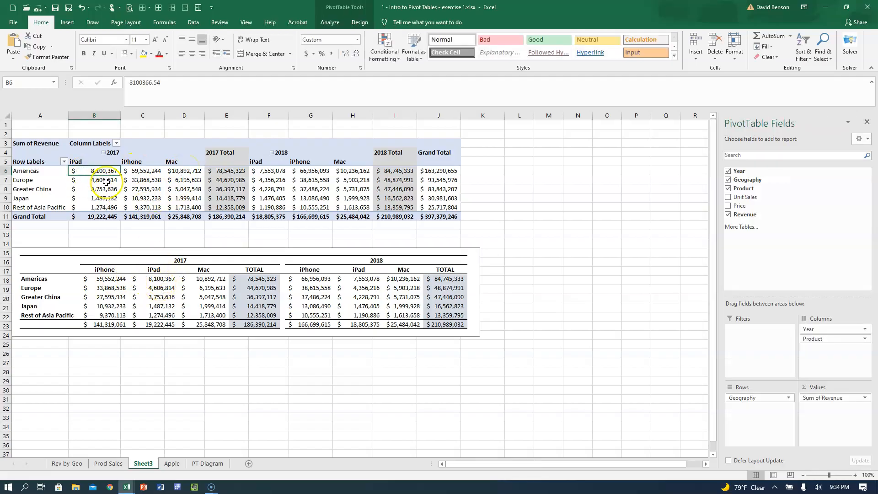
left_click(95, 218)
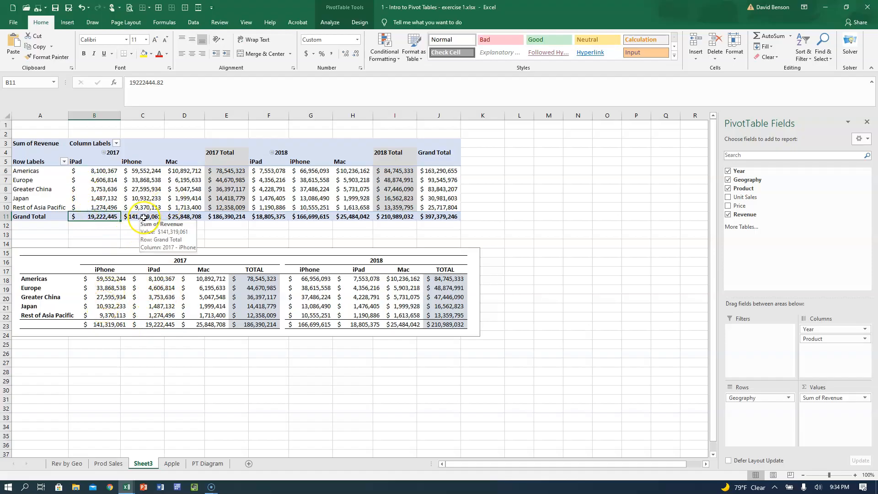
left_click(144, 218)
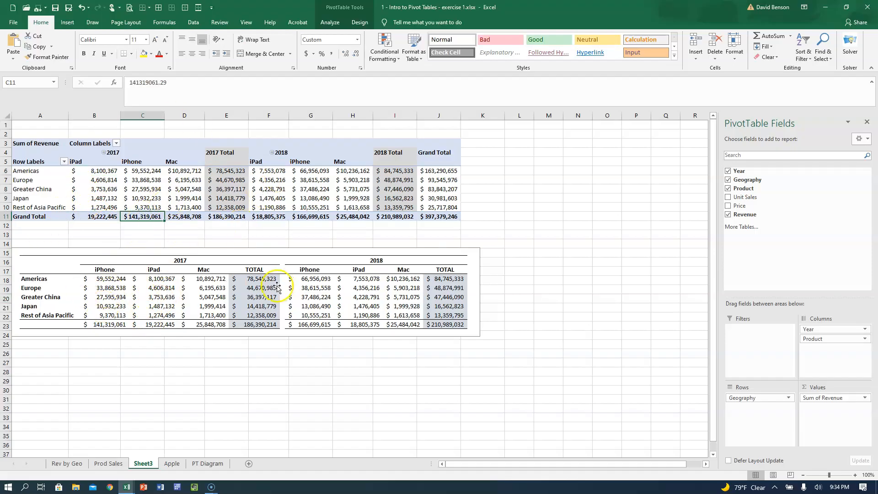
left_click_drag(244, 289, 245, 286)
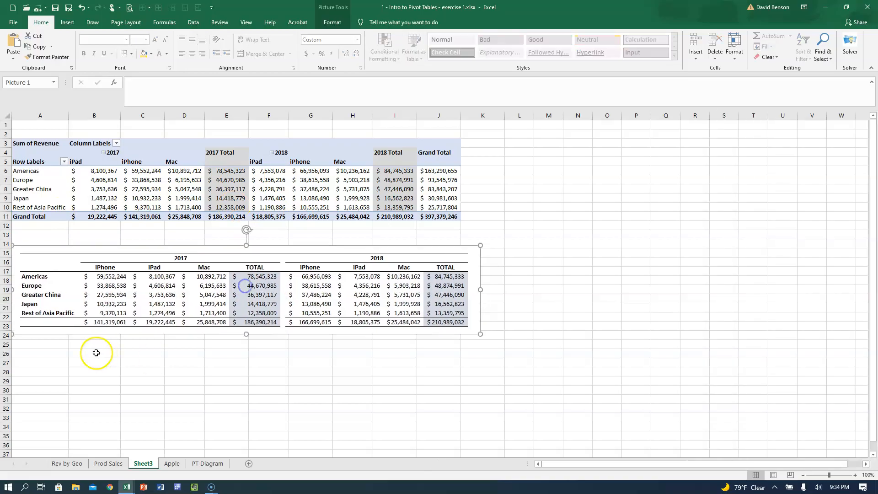
Step: Rename Sheet3, which holds the year-by-product PivotTable, as Complicated
left_click(62, 198)
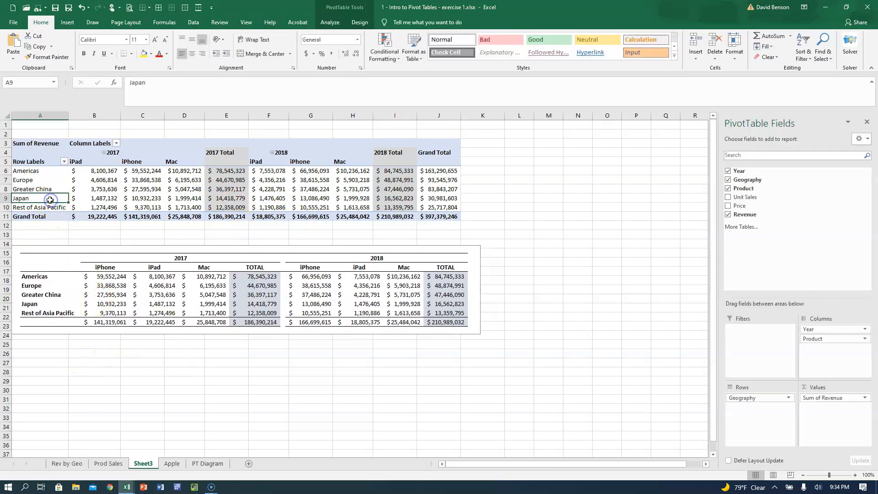
left_click(147, 462)
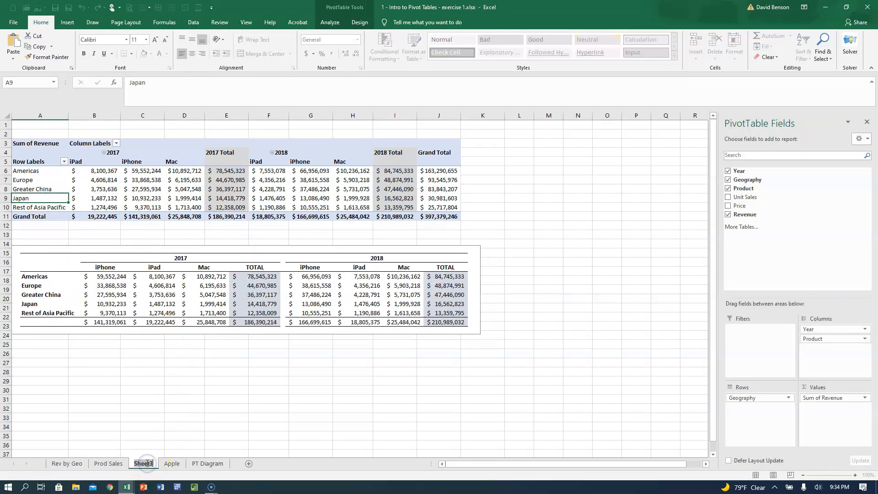
type("Complic")
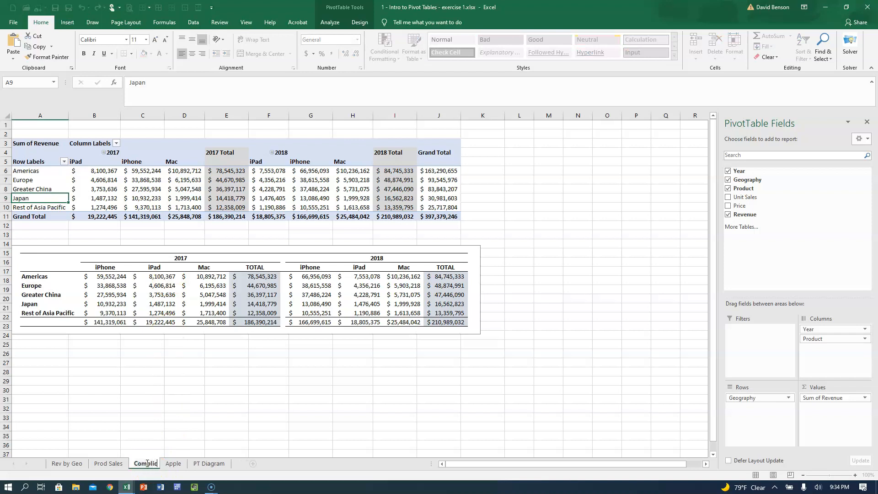
type("ated")
left_click(115, 392)
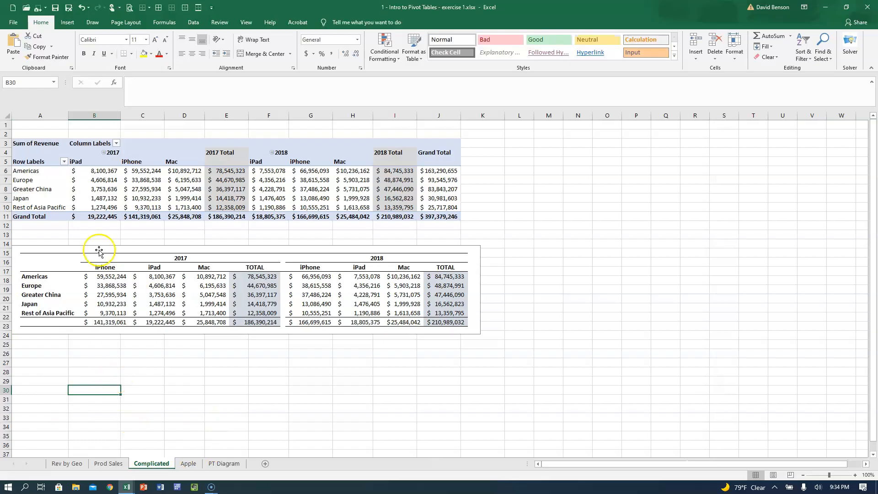
left_click(80, 232)
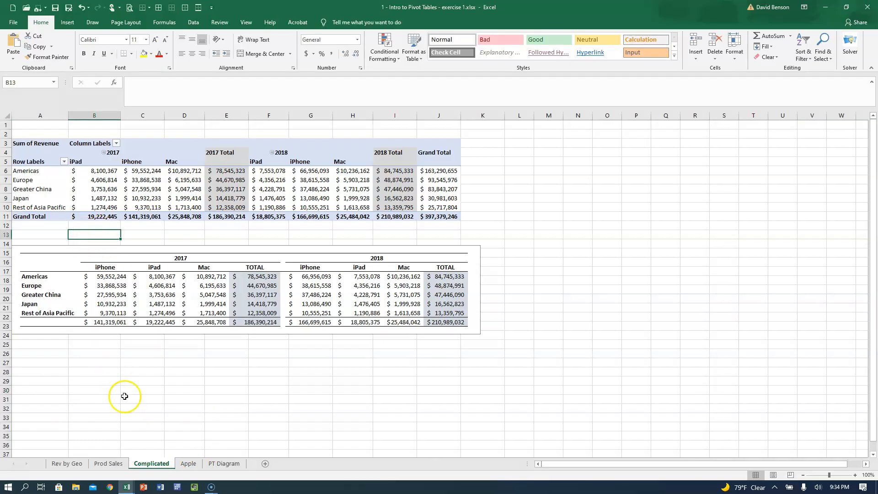
Step: Move the Apple data sheet in front of all the PivotTable sheets
left_click(78, 463)
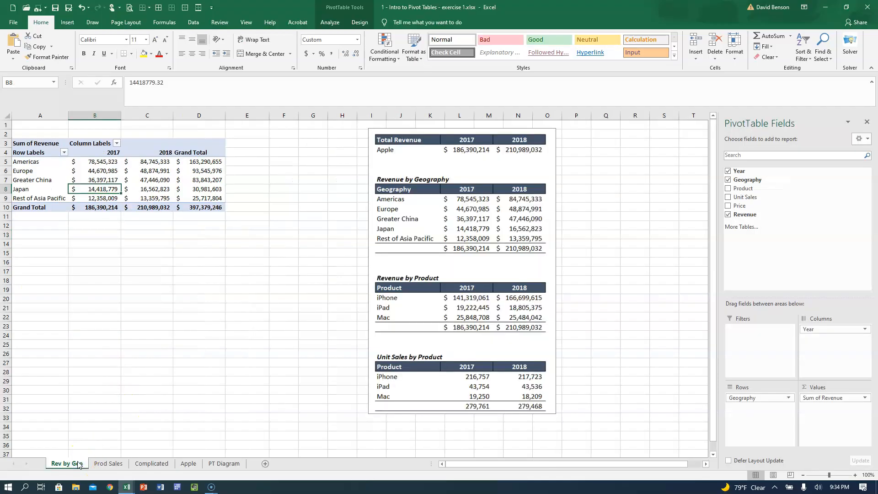
left_click(189, 463)
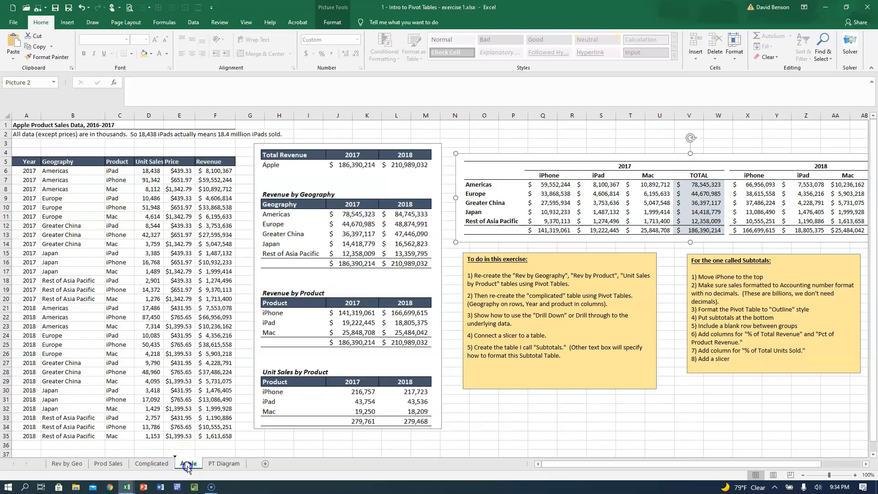
left_click_drag(73, 459, 71, 460)
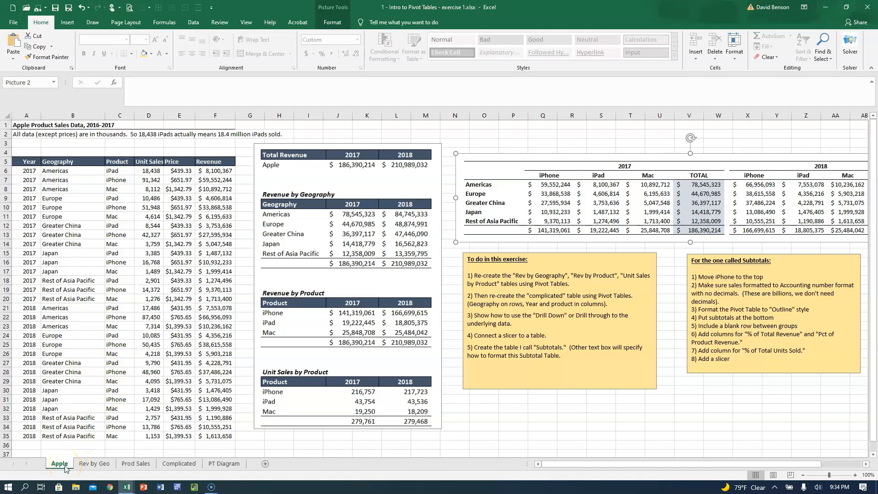
left_click(150, 464)
left_click(177, 225)
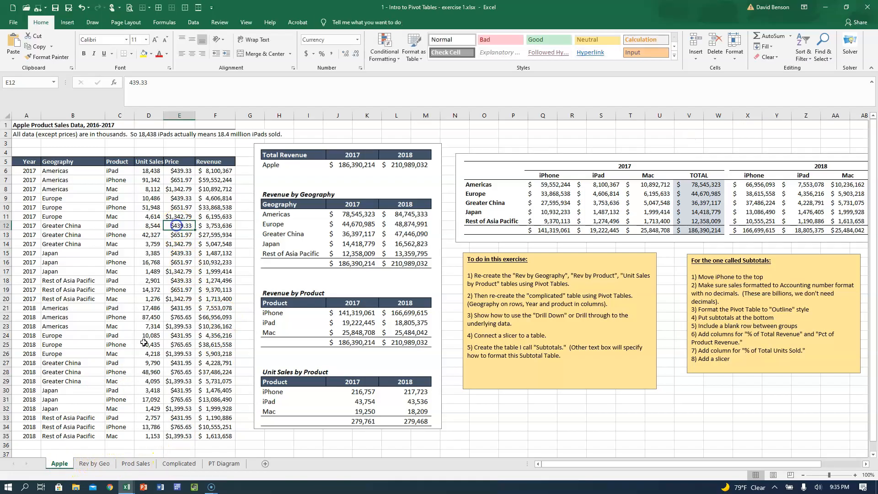
Step: Review the Rev by Geo PivotTable, and overwrite the 2017 Americas iPhone revenue in F7 of the Apple sheet with 0
left_click(94, 463)
left_click(93, 191)
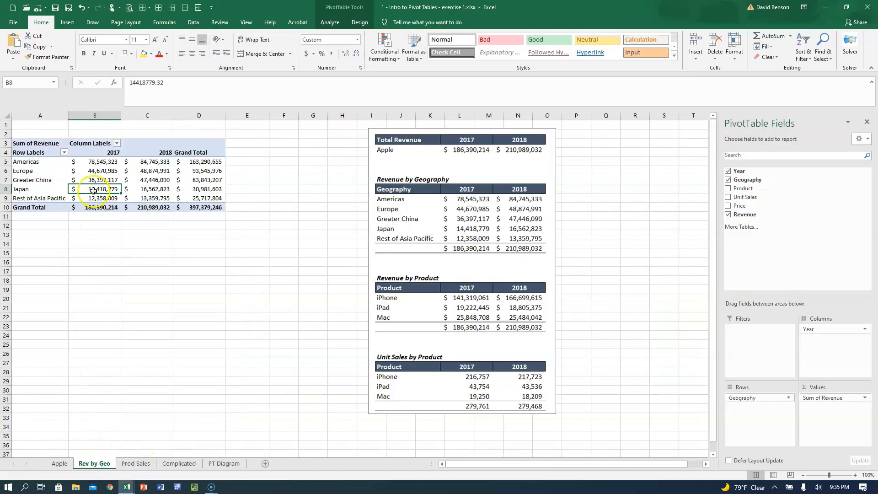
mouse_move(92, 188)
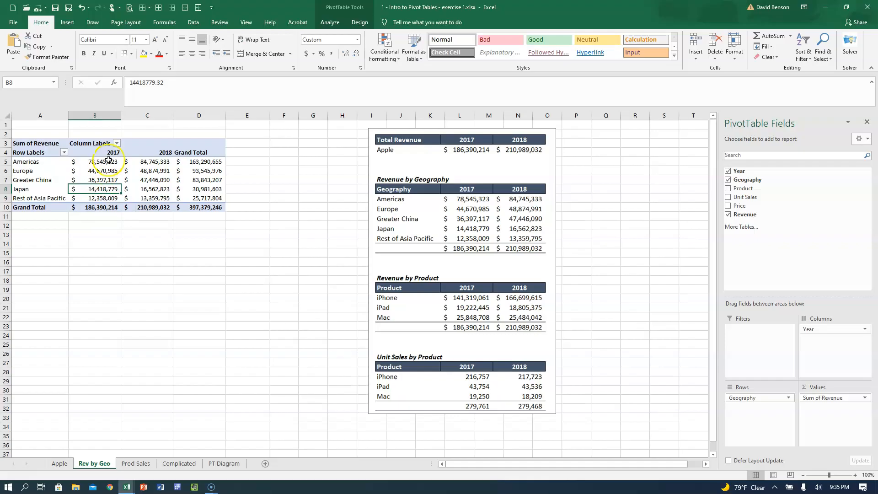
left_click(59, 463)
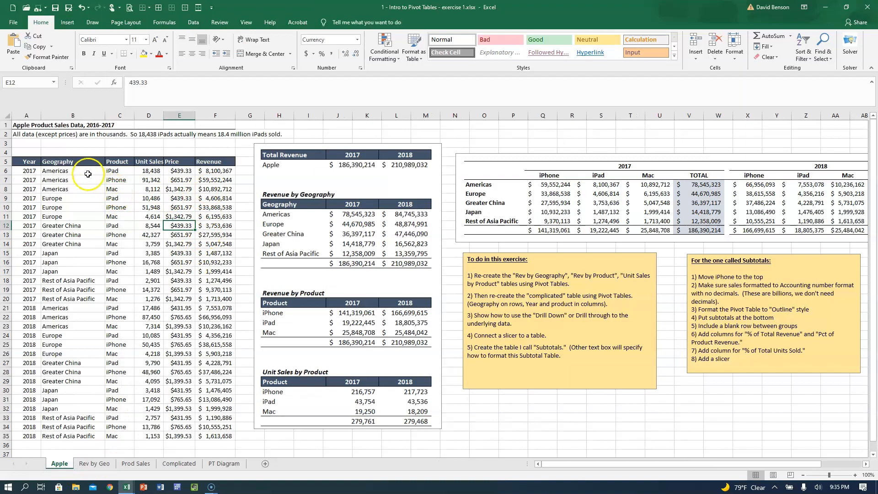
left_click(211, 180)
type("0")
key("Return")
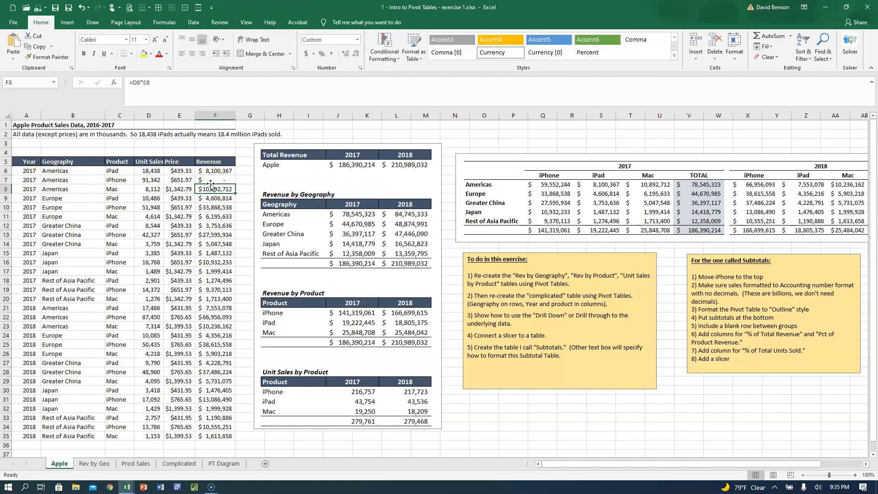
Step: Check the revenue PivotTables on the Rev by Geo and Prod Sales sheets against the edited source data
left_click(107, 463)
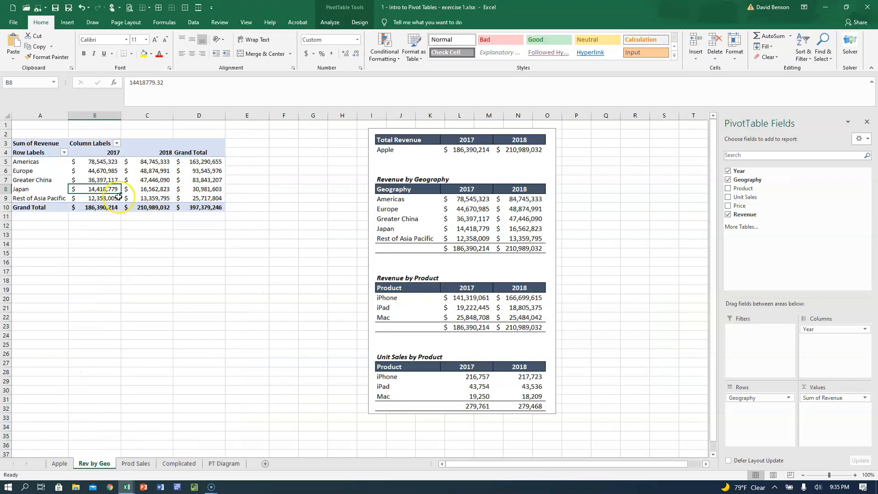
left_click(130, 464)
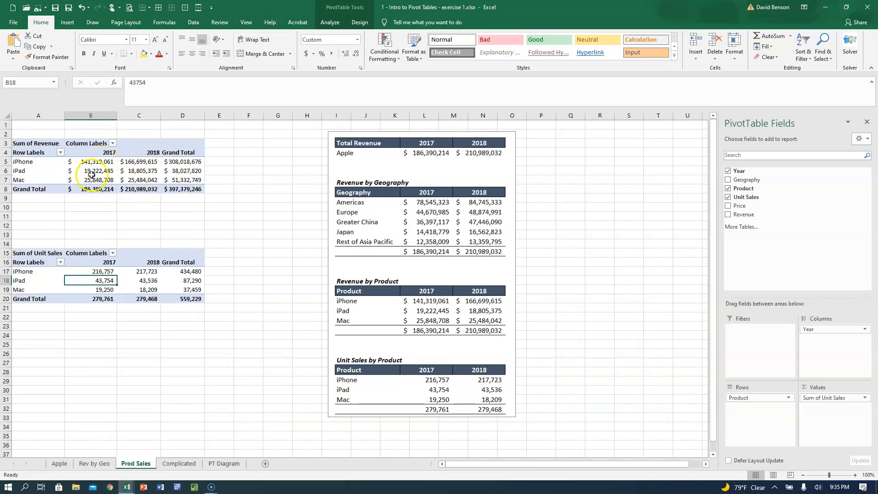
mouse_move(89, 172)
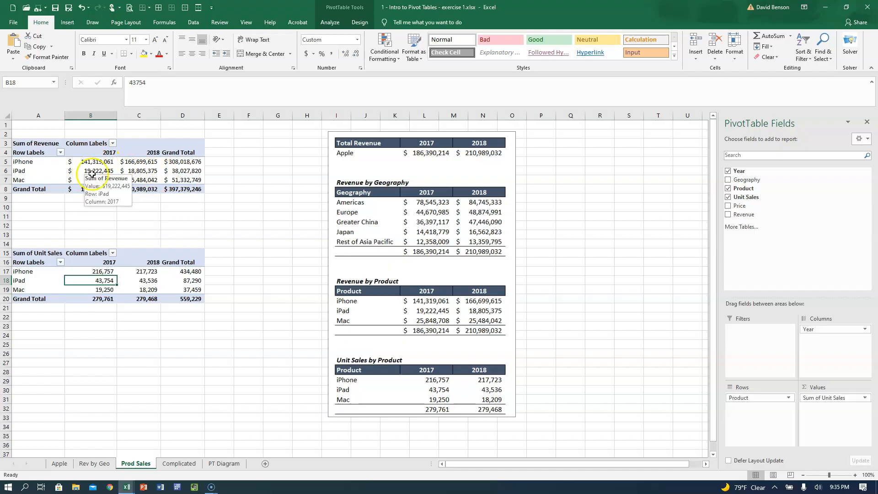
left_click(85, 164)
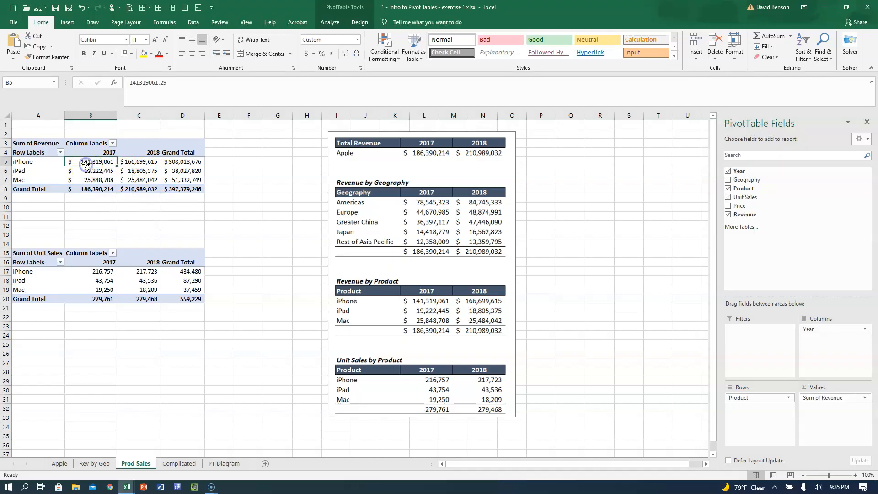
Step: Refresh the revenue-by-product PivotTable on the Prod Sales sheet and check its 2017 iPhone revenue
left_click(331, 27)
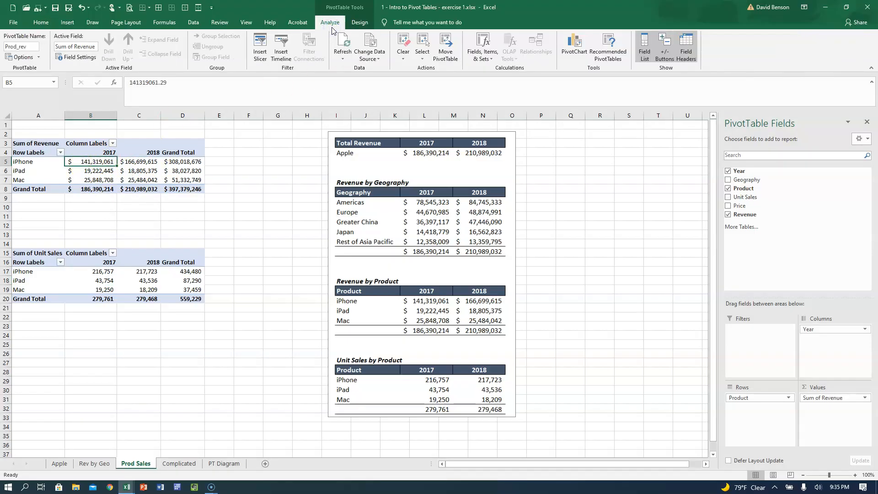
left_click(348, 33)
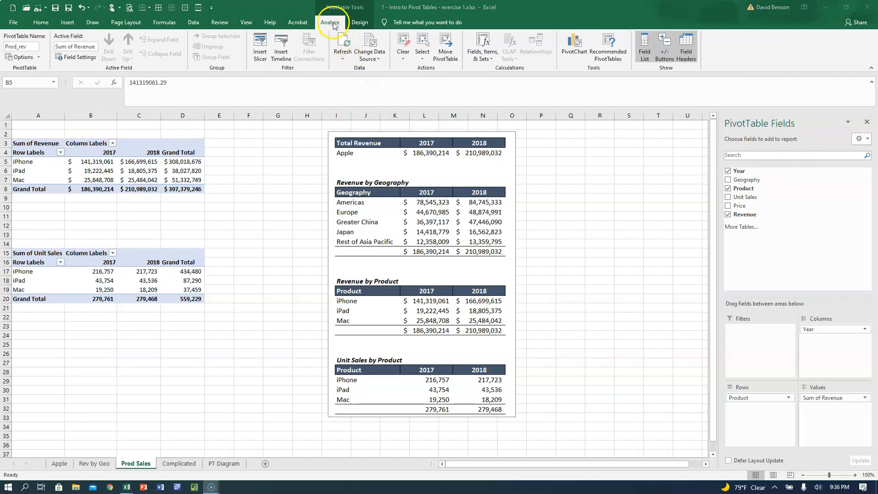
left_click(341, 48)
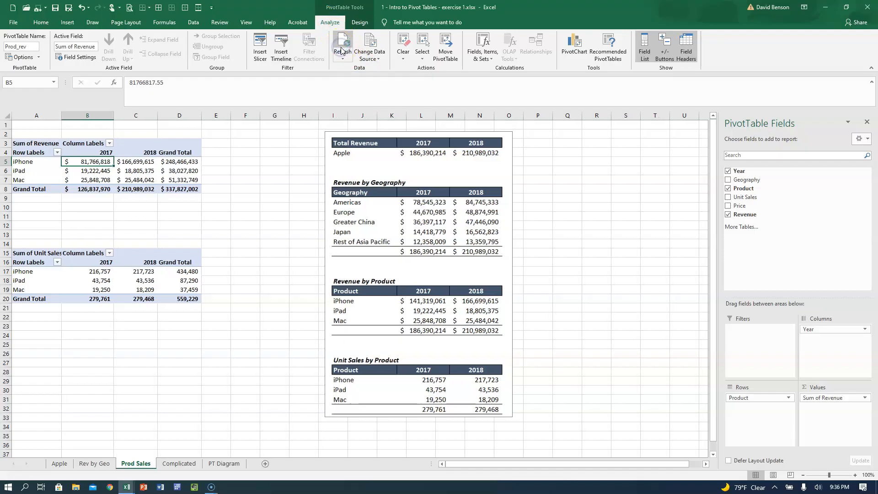
left_click(78, 162)
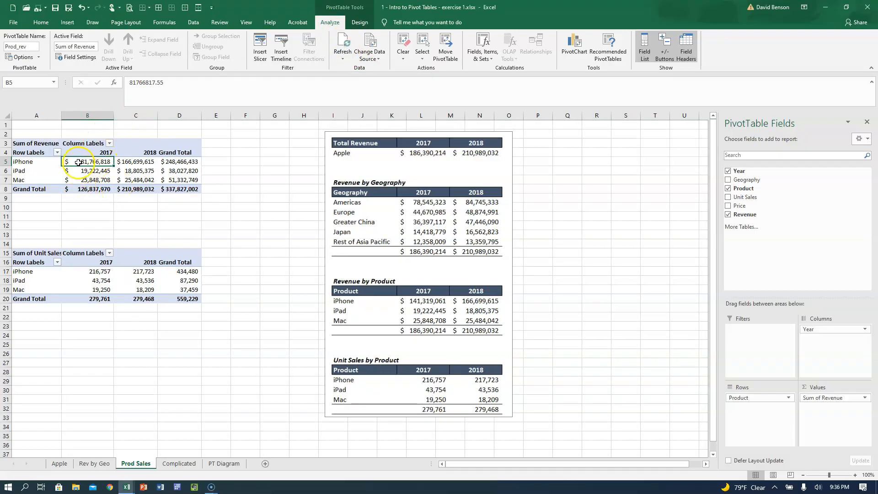
mouse_move(79, 163)
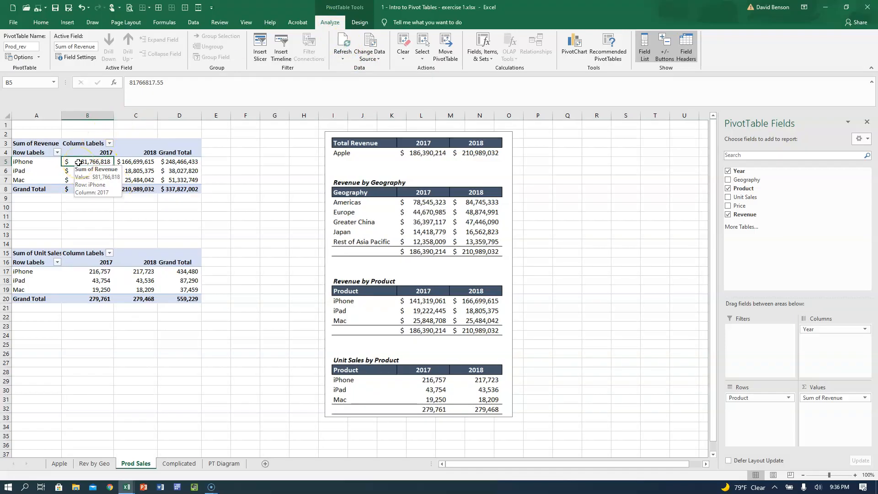
Step: Examine the refresh options of the Prod Sales and Rev by Geo PivotTables, including Refresh All
left_click(138, 162)
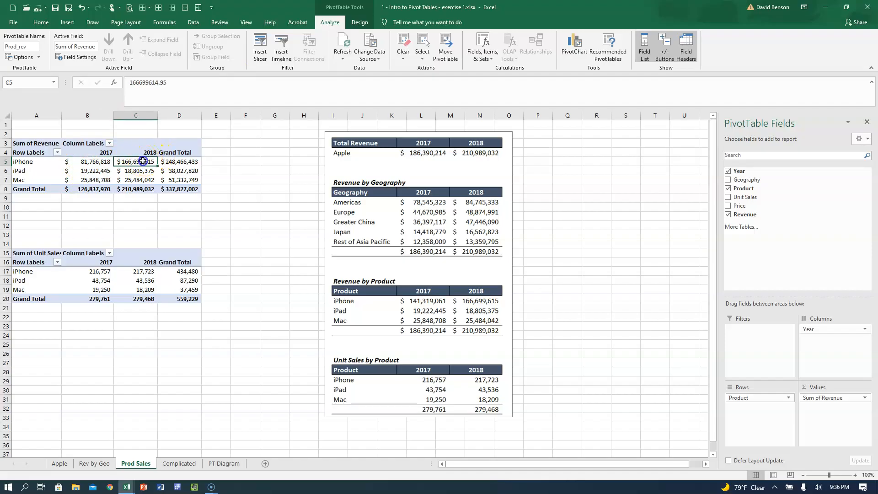
right_click(141, 161)
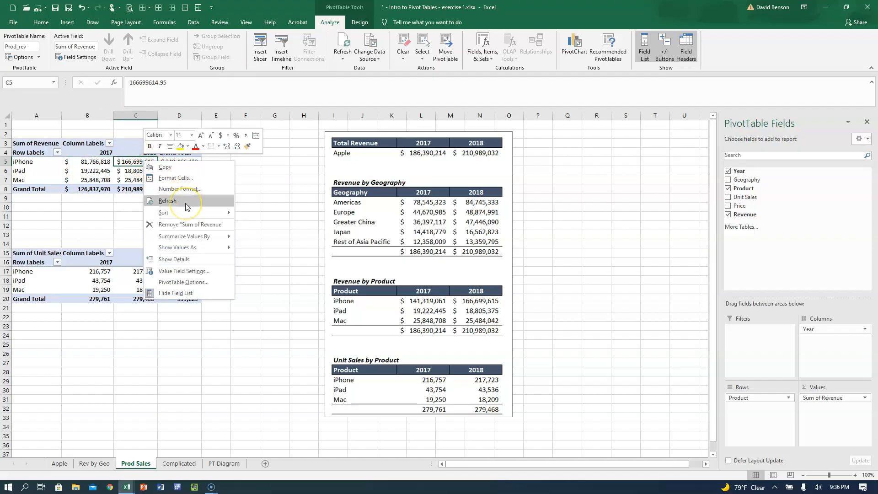
left_click(86, 176)
key("ctrl+Page_Up")
left_click(91, 161)
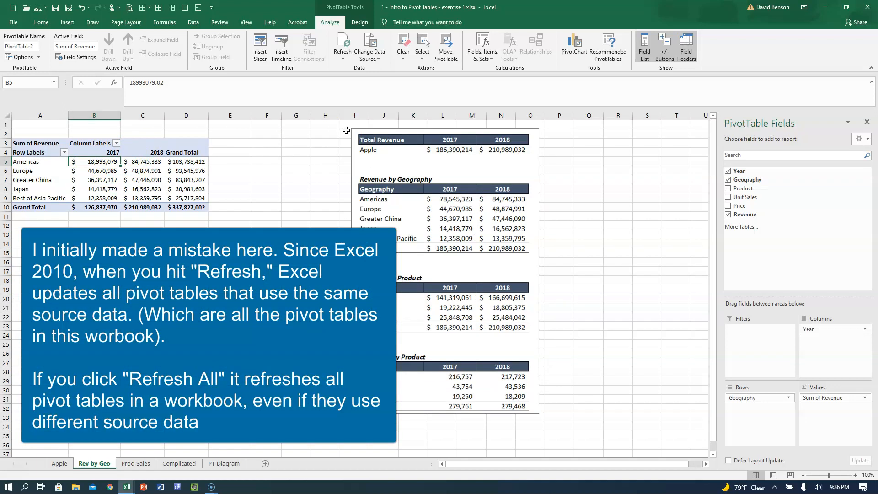
left_click(342, 56)
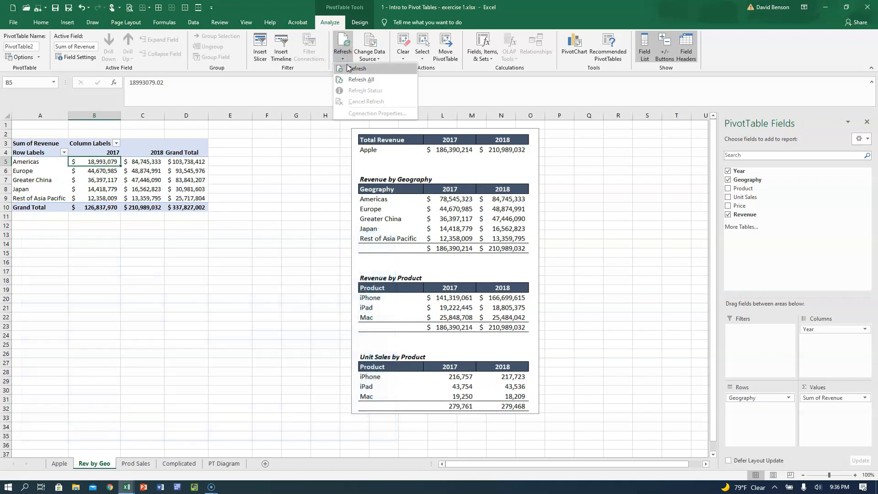
left_click(347, 84)
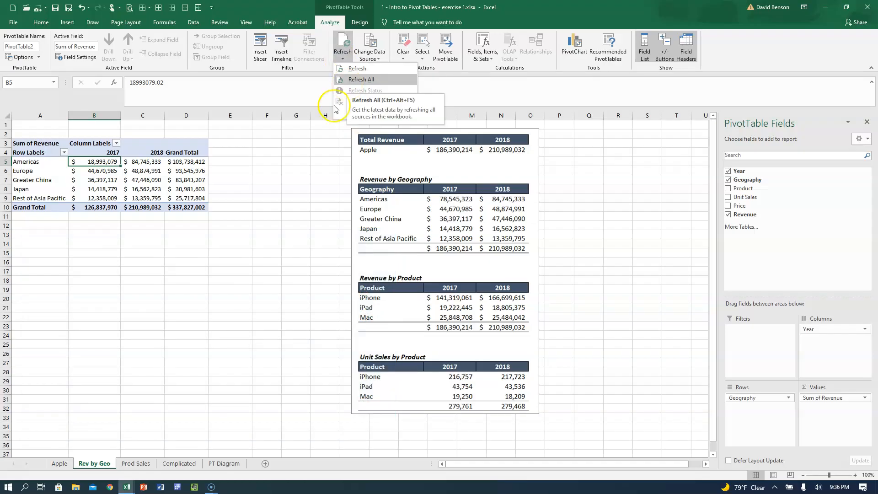
Step: Restore the overwritten 2017 Americas iPhone revenue on the Apple sheet by copying the formula in F6 to F7 and F8
left_click(59, 463)
left_click(212, 171)
key("ctrl+c")
key("Down")
key("ctrl+v")
key("Down")
key("ctrl+v")
key("Up")
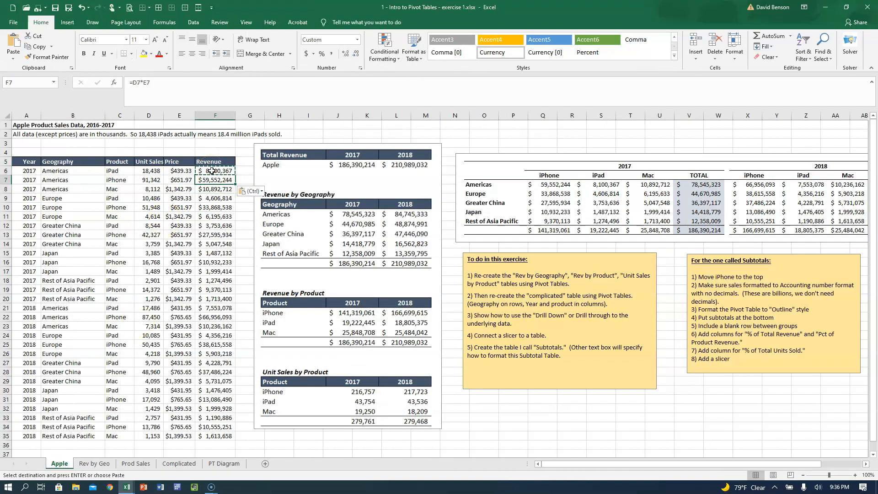
left_click(140, 208)
Step: Refresh all PivotTables in the workbook, starting from the revenue PivotTable on the Prod Sales sheet
left_click(135, 463)
left_click(67, 164)
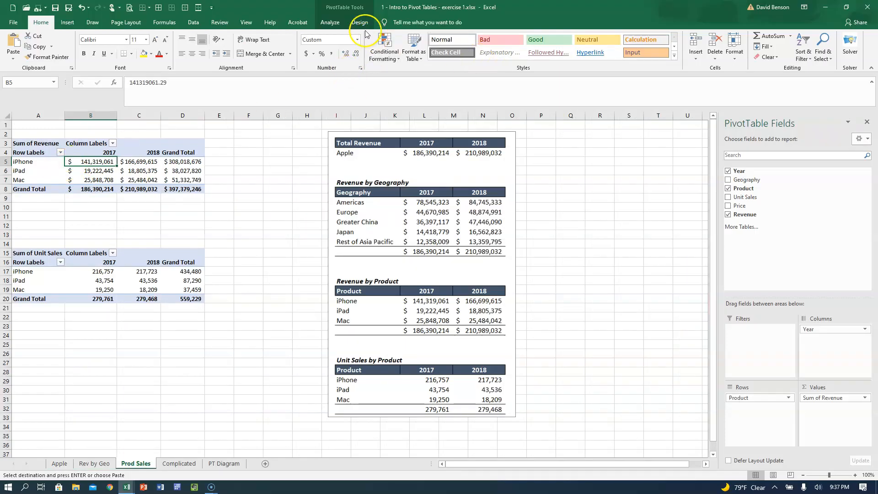
left_click(325, 22)
left_click(342, 59)
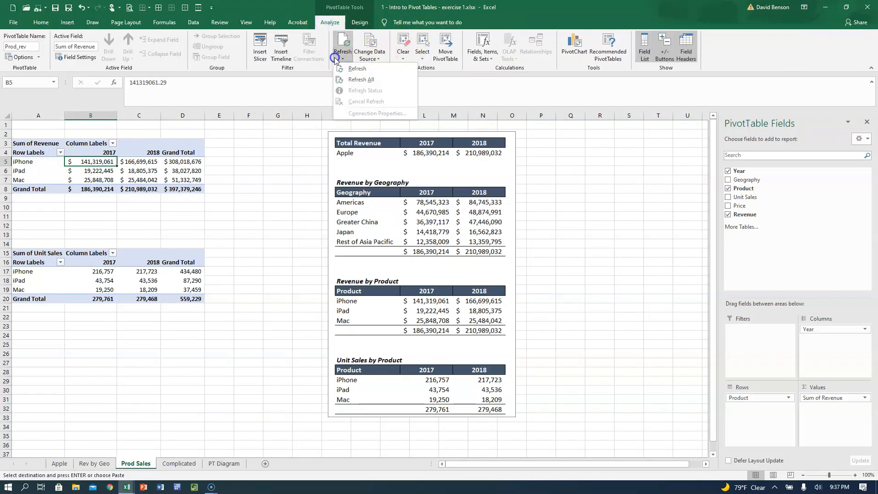
left_click(347, 81)
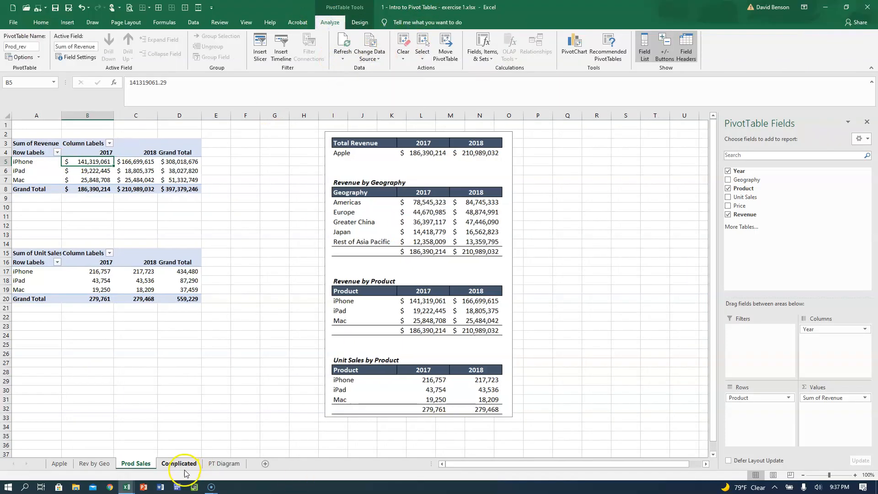
Step: Compare the restored Apple source data with the revenue PivotTables on the Rev by Geo and Prod Sales sheets
left_click(58, 463)
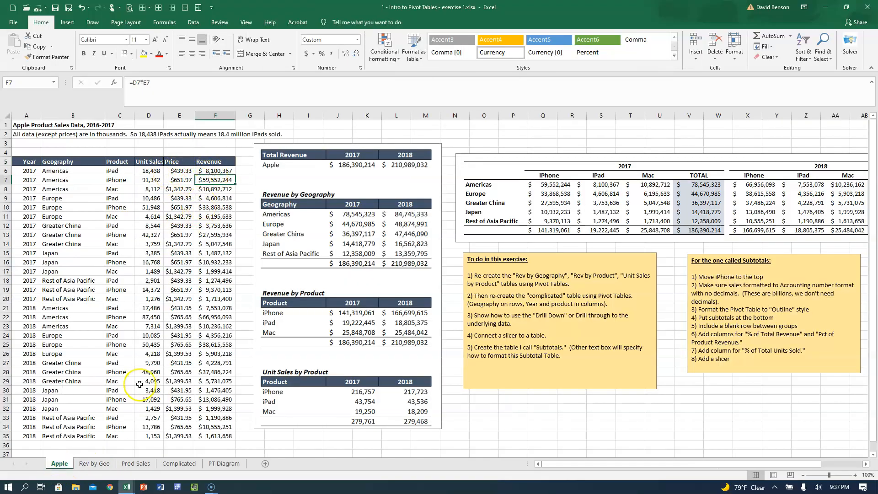
left_click(94, 463)
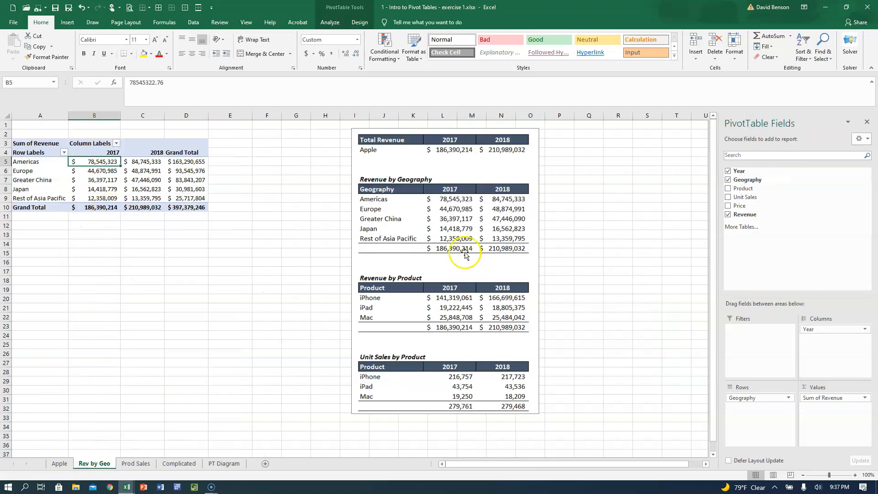
left_click(135, 464)
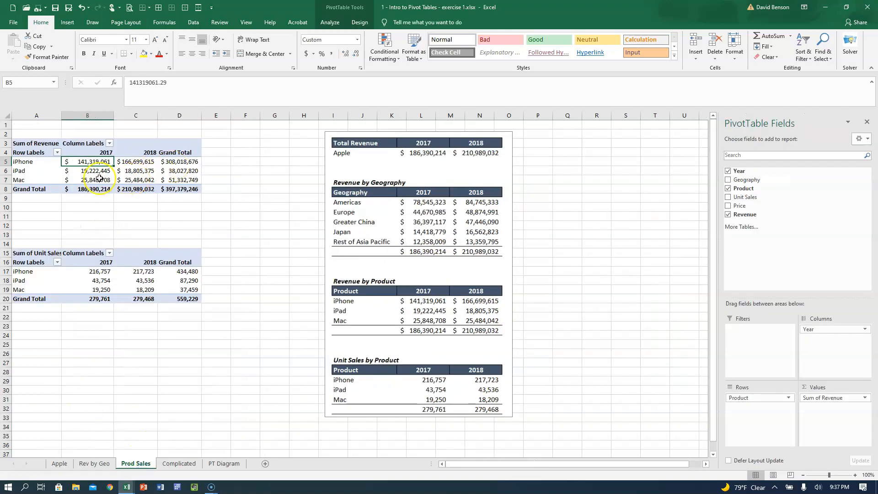
mouse_move(99, 178)
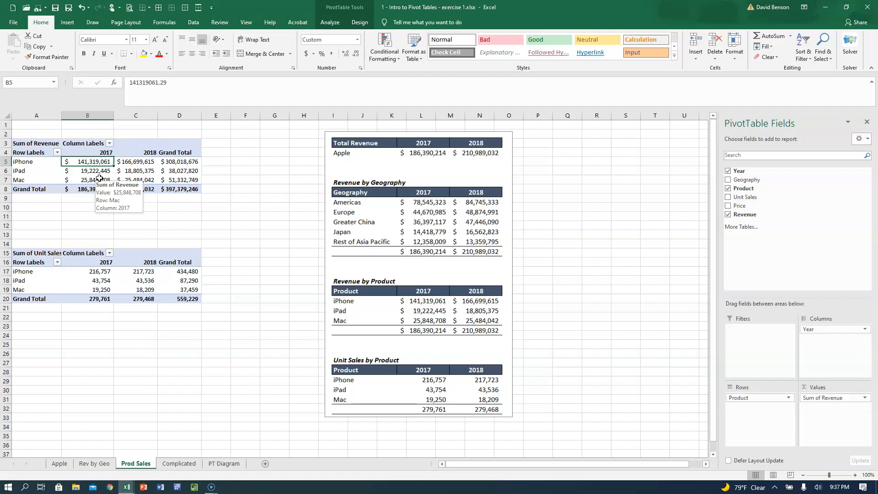
Step: Review the exercise list on the Apple sheet, and drill down into the Americas Grand Total of the Rev by Geo PivotTable
left_click(60, 464)
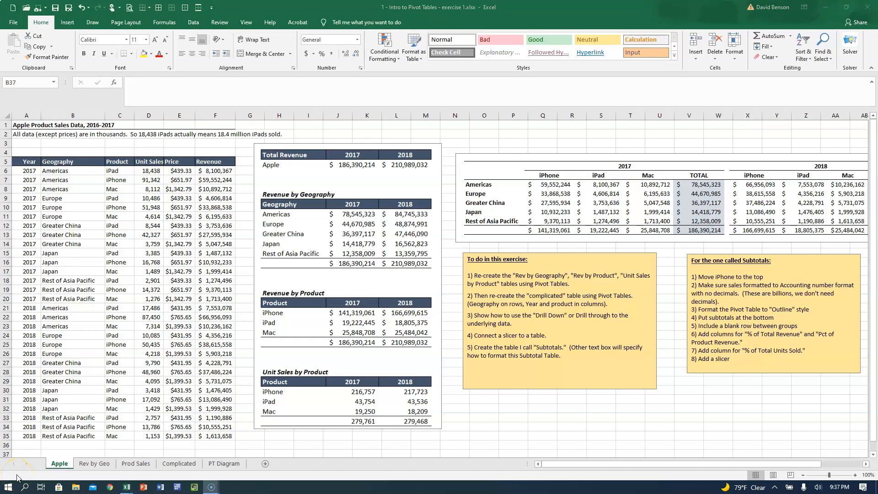
left_click(489, 315)
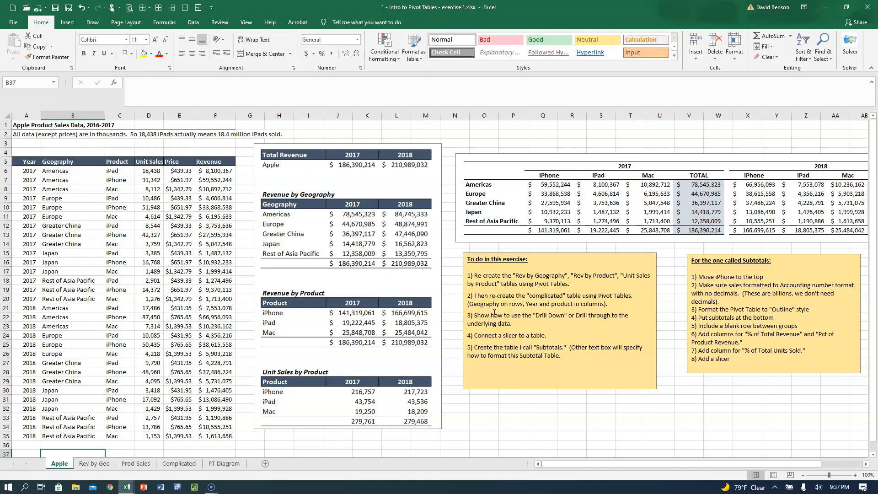
left_click(102, 463)
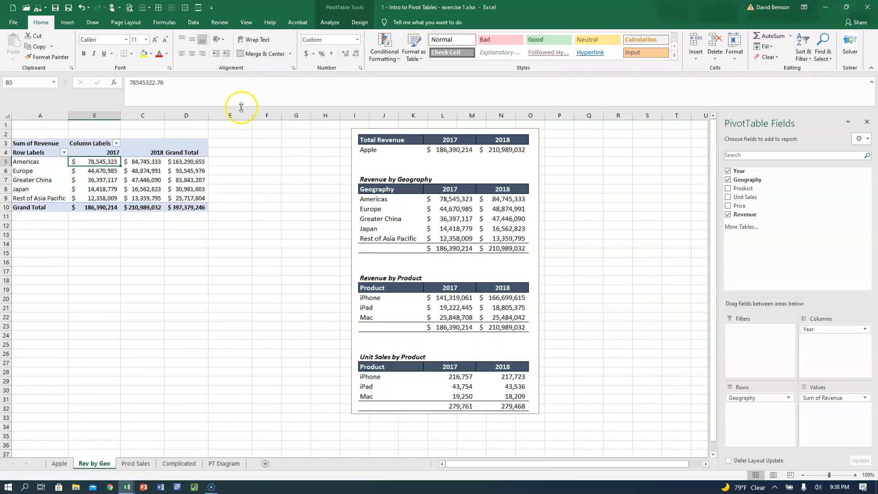
left_click(189, 163)
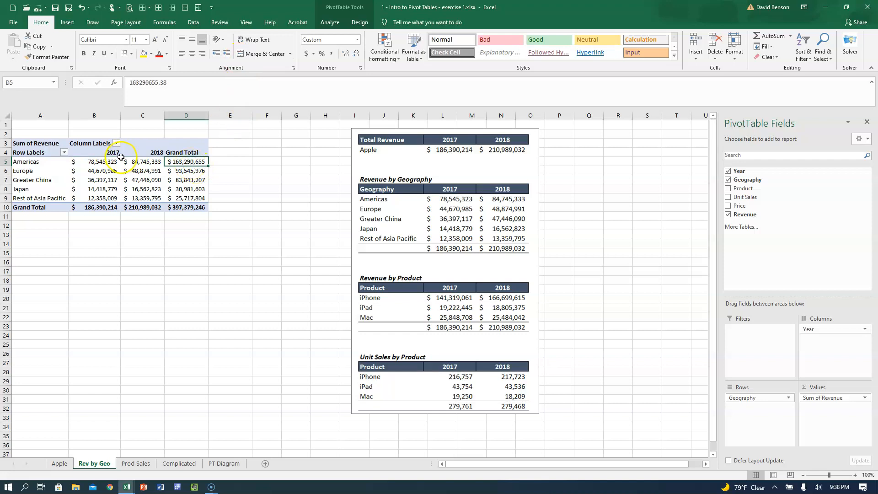
left_click(141, 162)
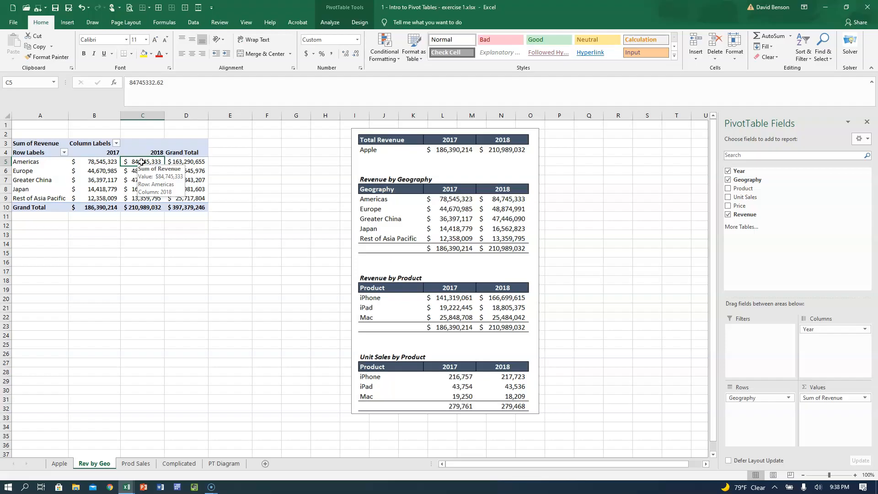
left_click(190, 161)
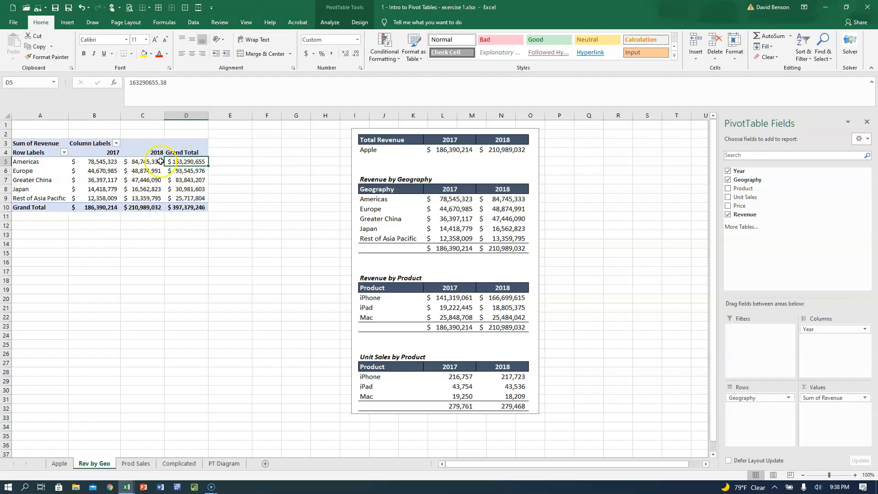
mouse_move(178, 161)
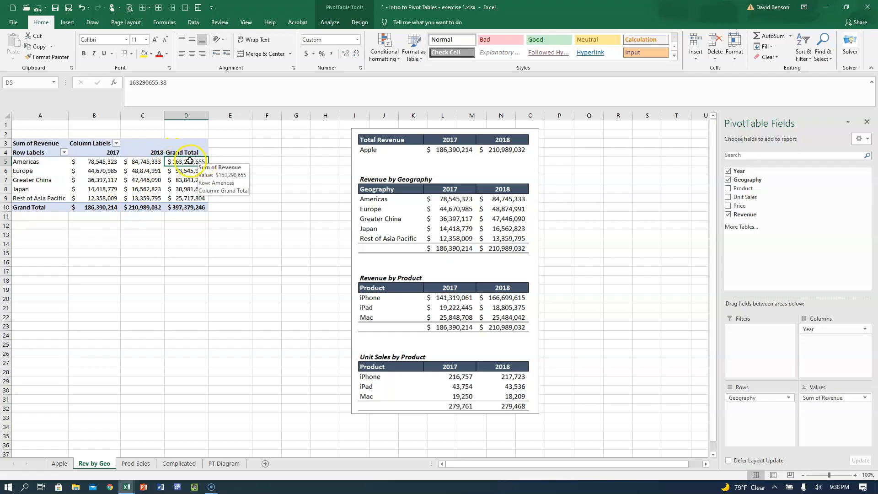
double_click(179, 160)
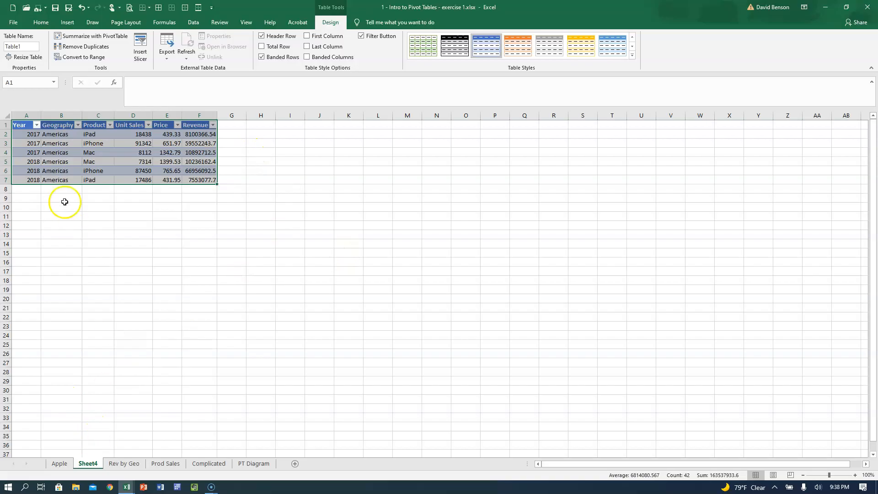
Step: Compare the Americas drill-down records on Sheet4 with the Americas totals in the Rev by Geo PivotTable
left_click(130, 464)
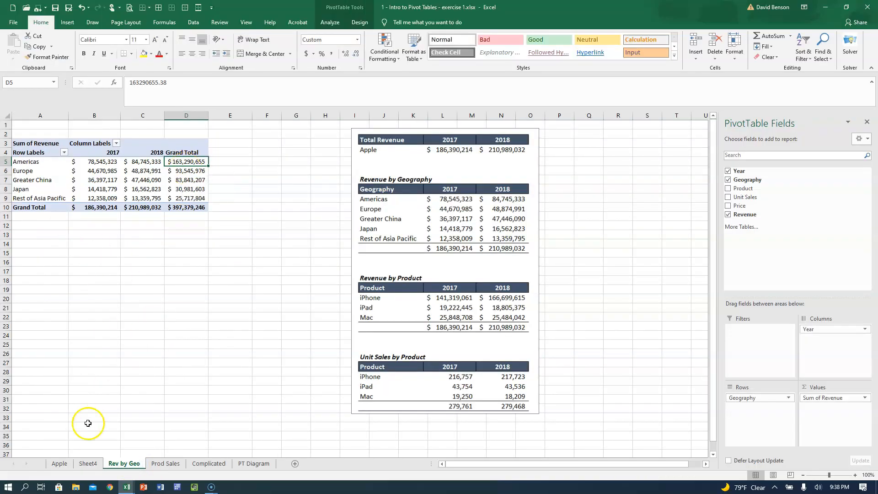
left_click(89, 465)
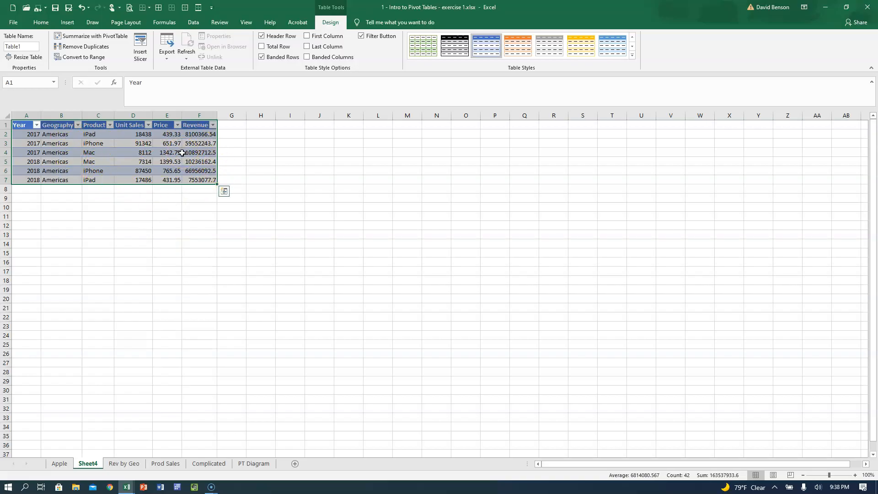
left_click(124, 464)
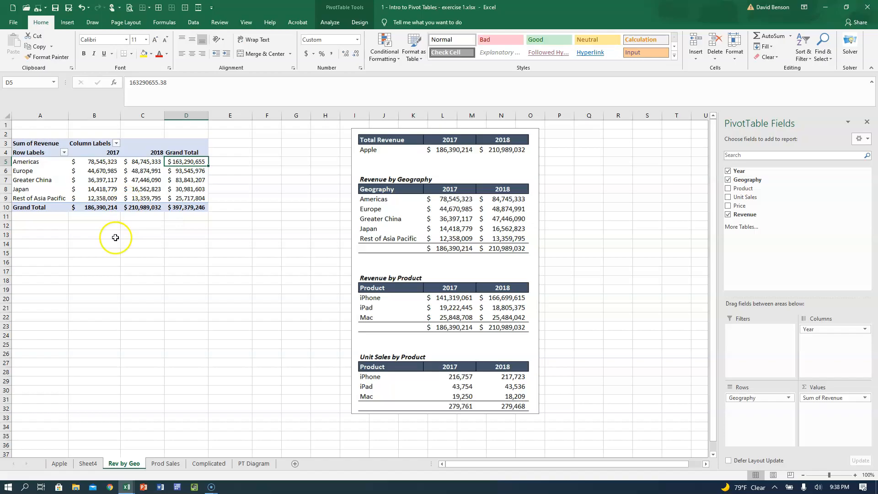
left_click(91, 463)
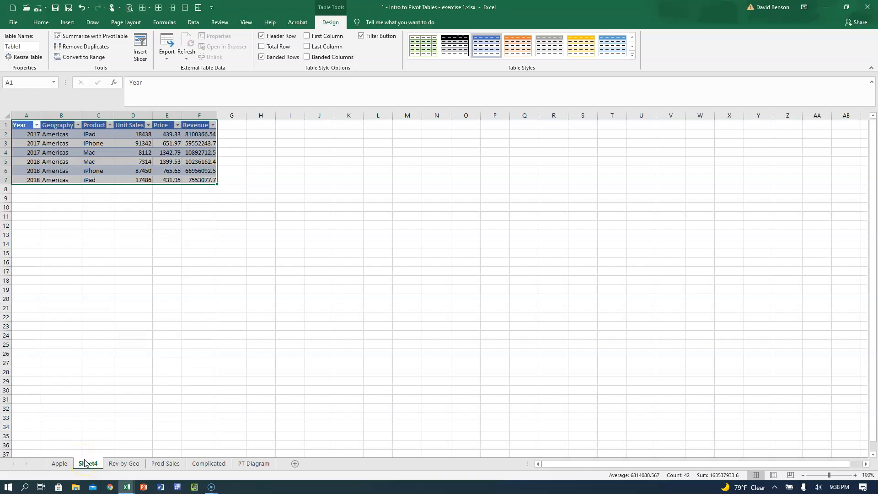
left_click(111, 162)
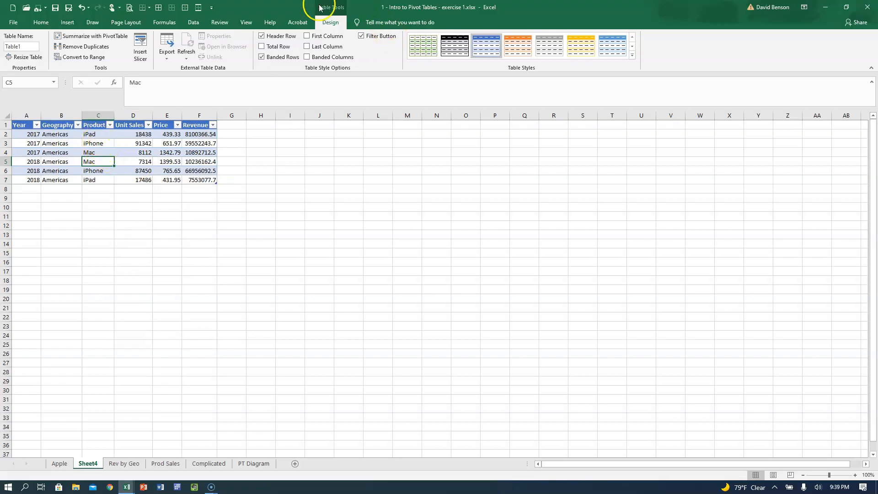
left_click(93, 158)
left_click(20, 472)
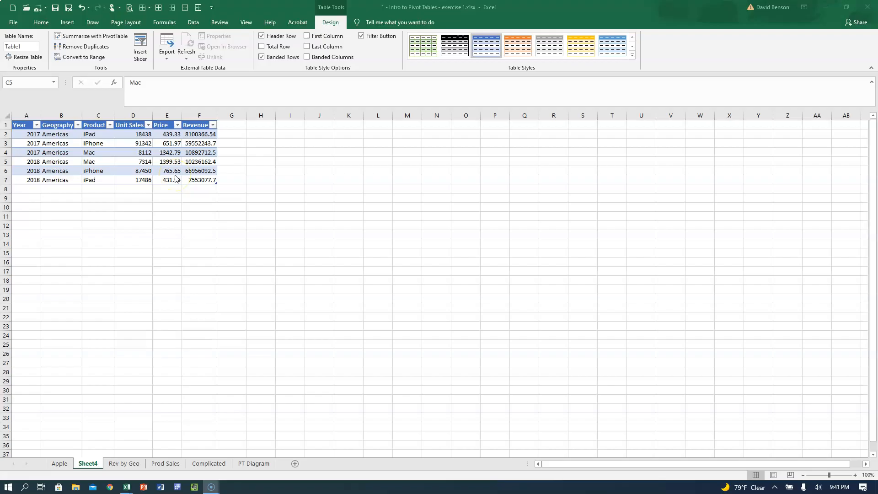
Step: Format the Unit Sales values in D2:D7 of Sheet4 with thousands separators and no decimals
left_click_drag(137, 134, 132, 180)
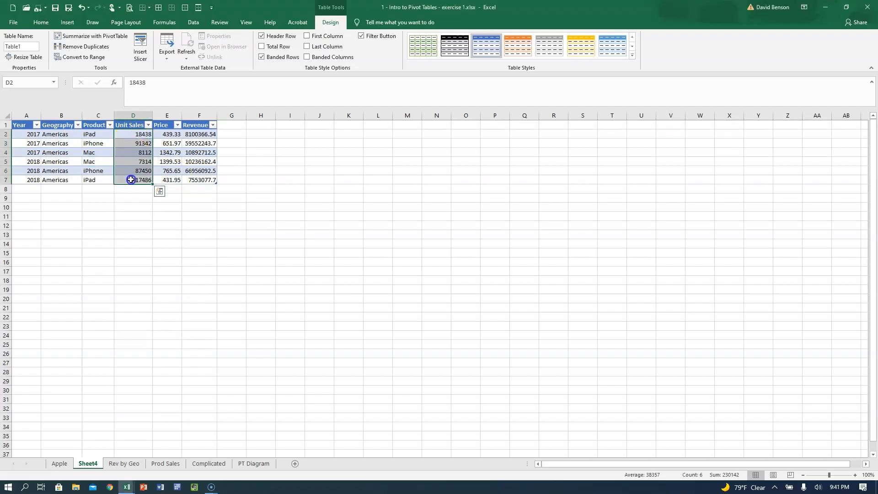
left_click(41, 21)
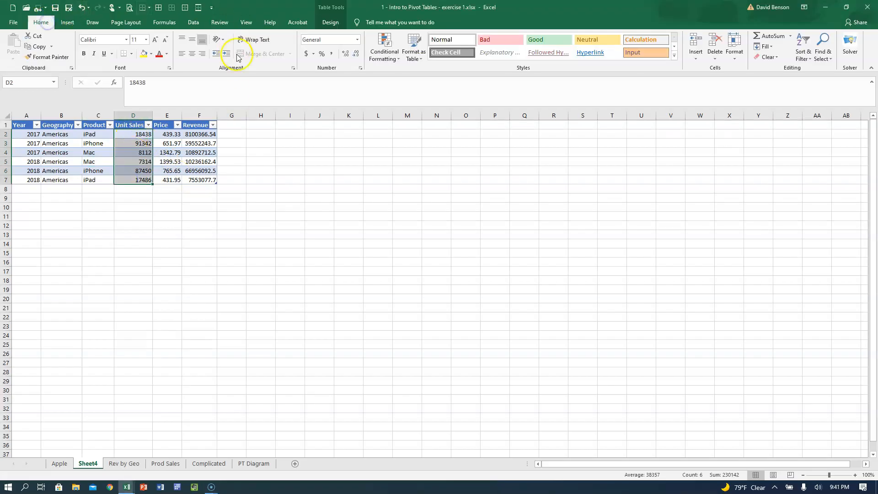
left_click(331, 54)
left_click(355, 54)
left_click(355, 54)
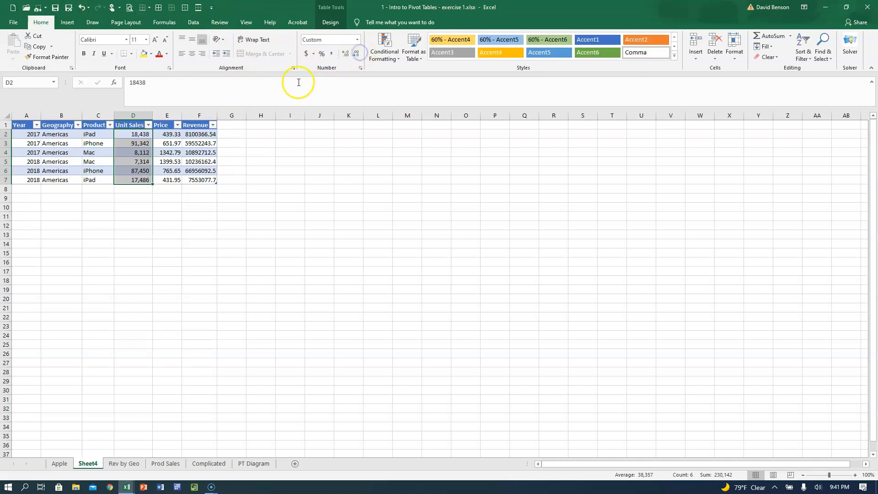
Step: Format Price in E2:E7 as accounting currency and Revenue in F2:F7 as accounting currency without decimals, fitting column F to its contents
left_click_drag(169, 134, 169, 180)
left_click(304, 54)
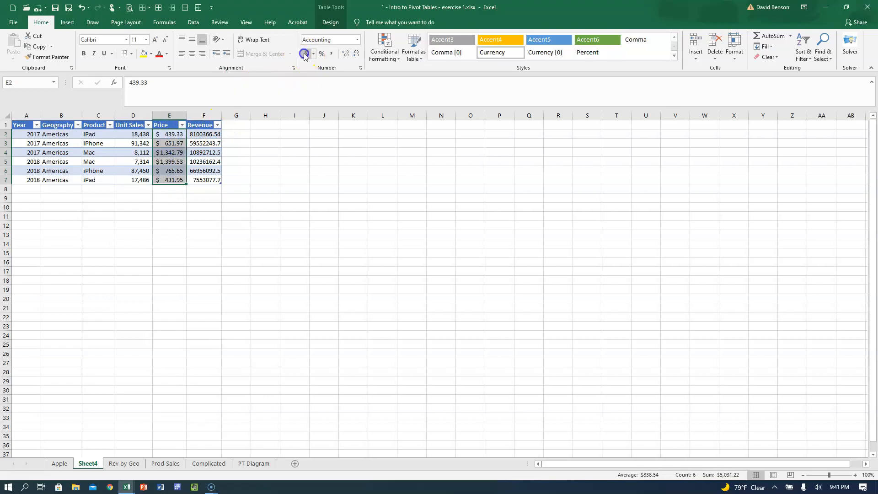
left_click_drag(205, 134, 206, 180)
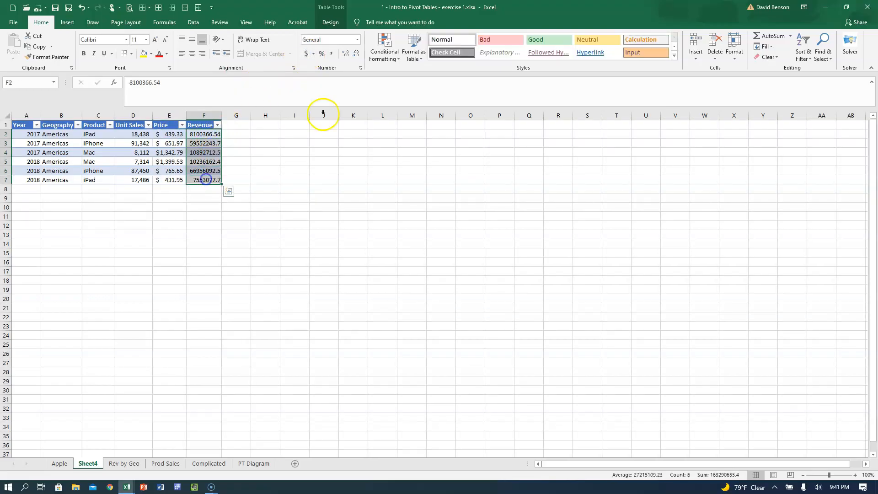
left_click(306, 54)
left_click(357, 54)
left_click(357, 53)
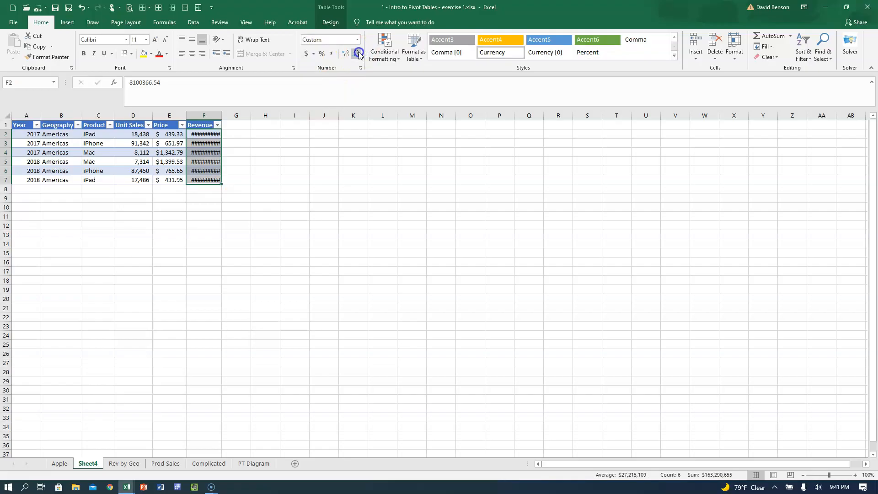
double_click(225, 116)
Step: Add a total row to the Sheet4 table and compare its Revenue total with the Americas Grand Total on the Rev by Geo sheet
left_click(150, 142)
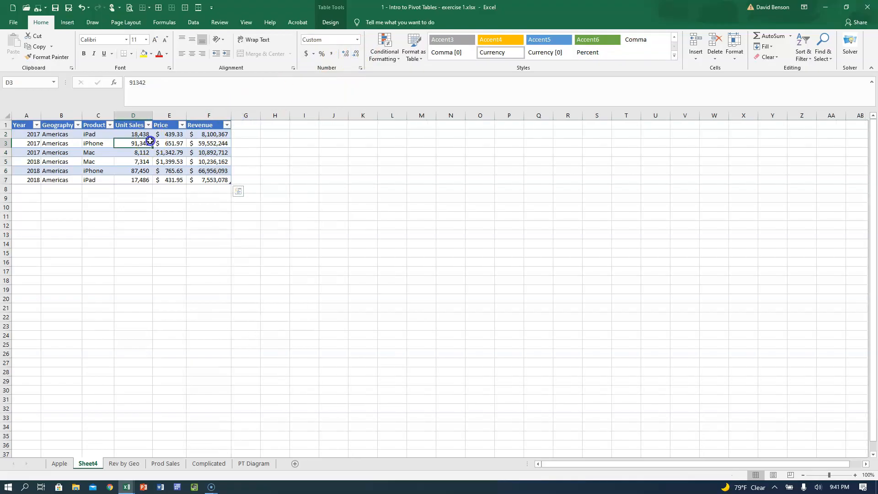
left_click(320, 23)
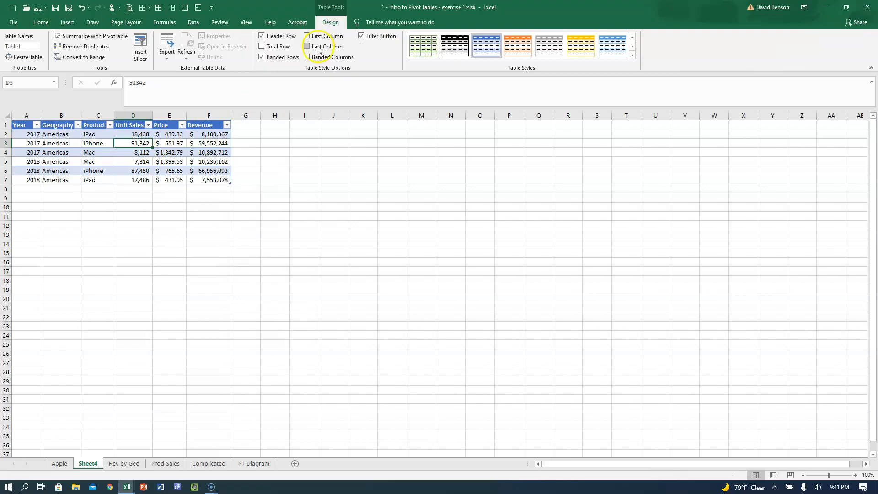
left_click(277, 48)
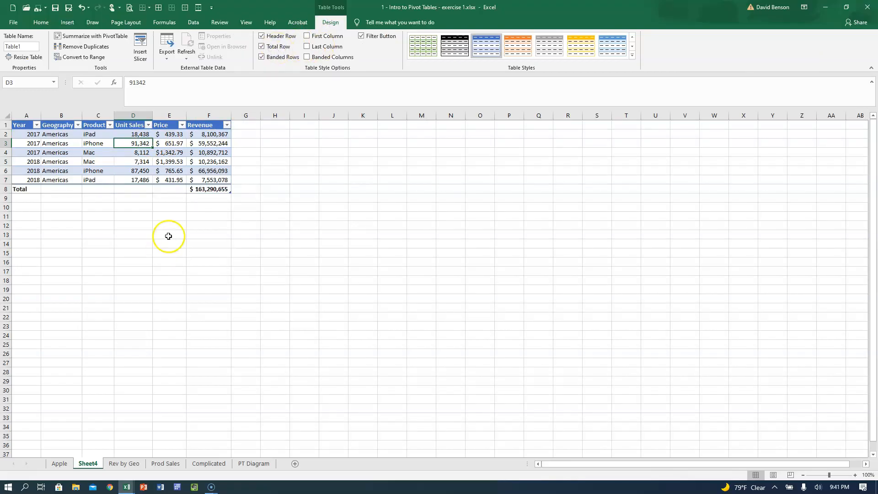
left_click(124, 463)
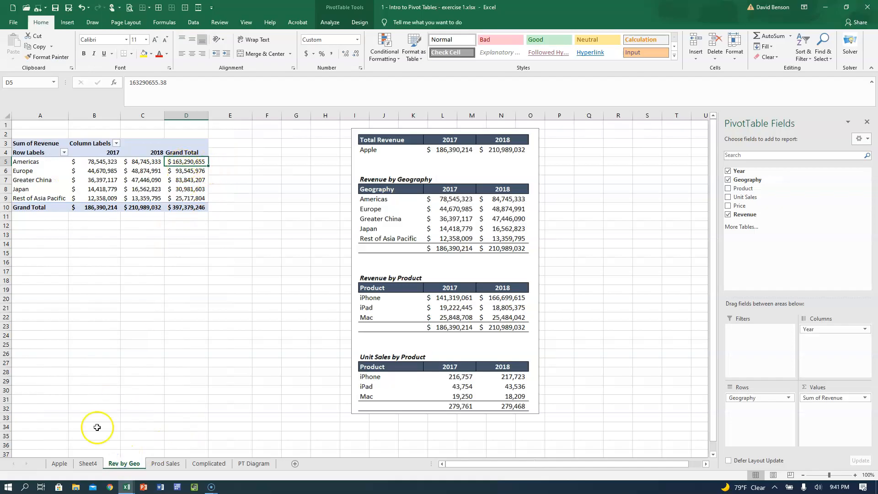
left_click(87, 463)
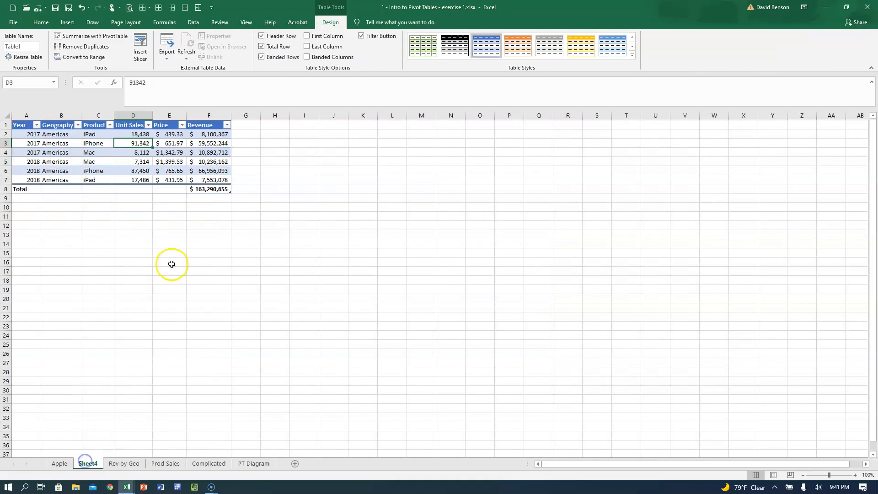
Step: Enter a SUM formula over the Unit Sales values D2:D7 in total row cell D8
left_click(130, 187)
type("=sum")
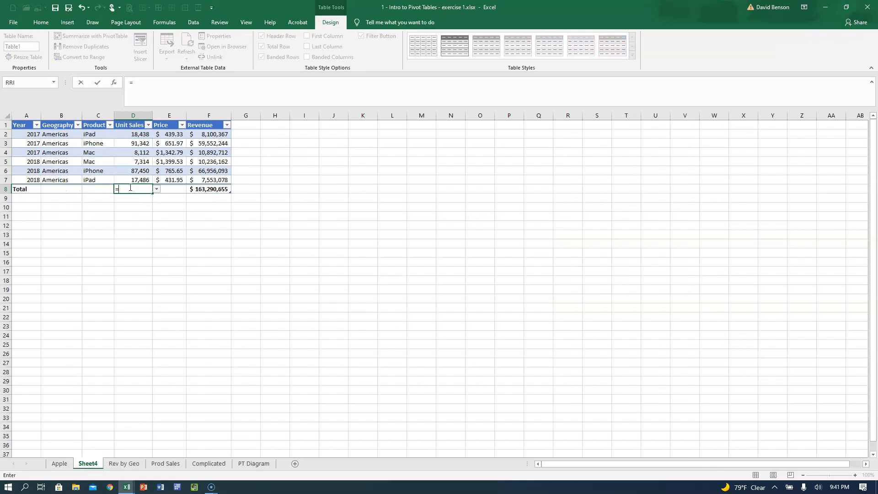
type("(")
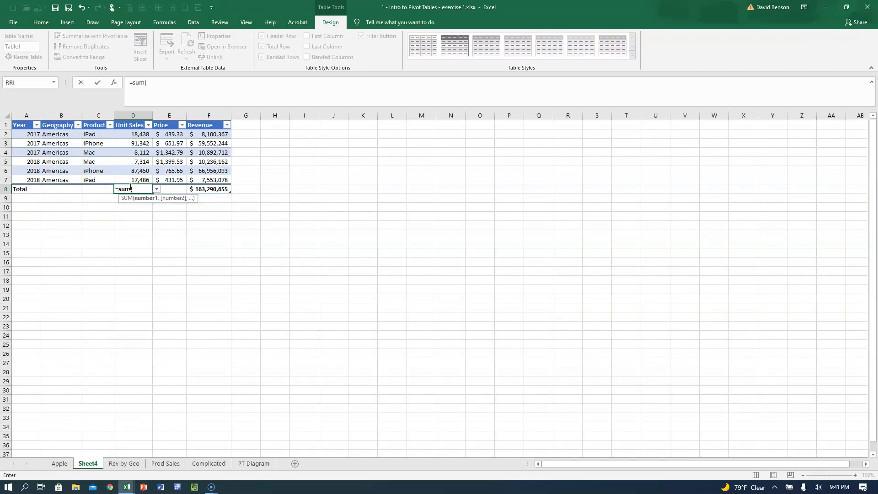
left_click_drag(142, 135, 139, 176)
key("Return")
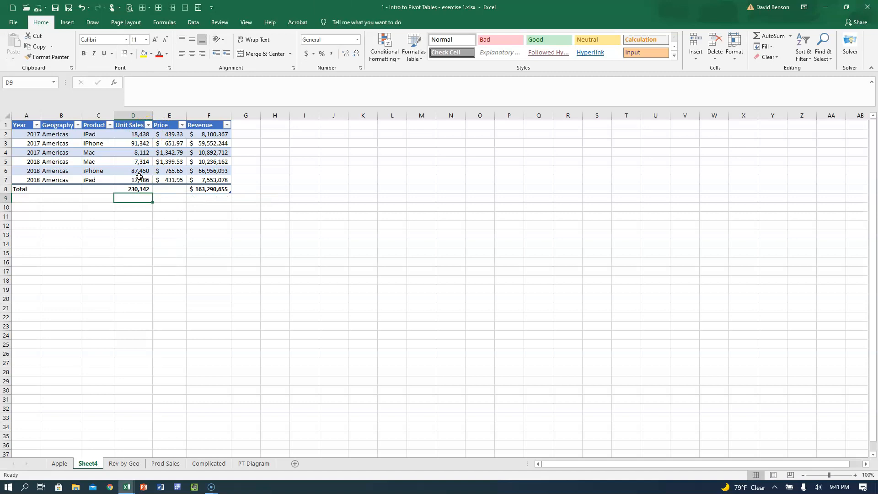
Step: Set the total row function for the Price column in E8 to Average
key("Up")
key("Right")
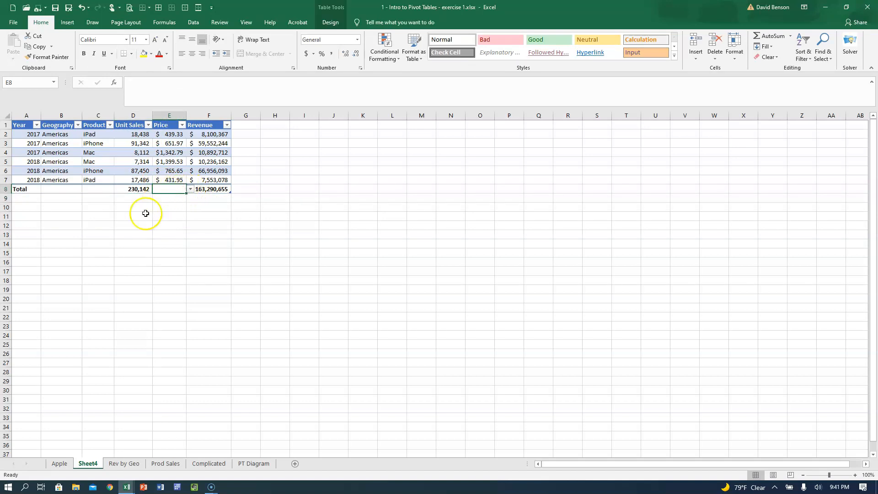
left_click(190, 189)
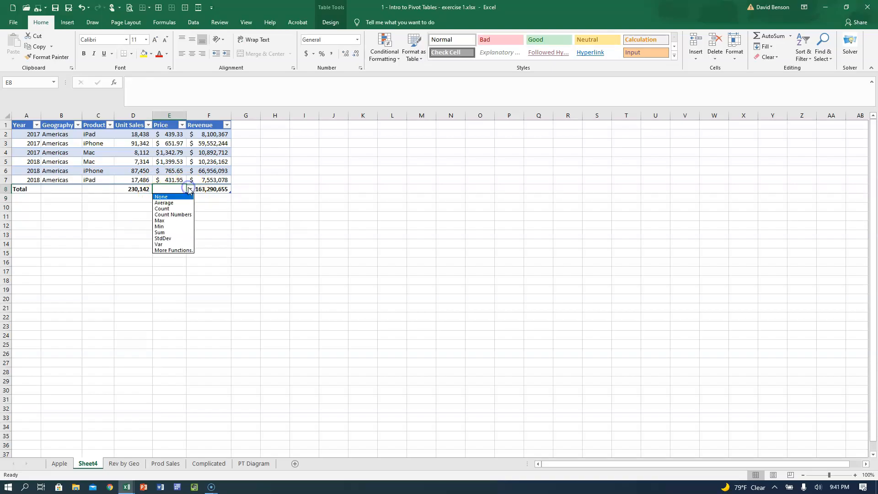
left_click(176, 202)
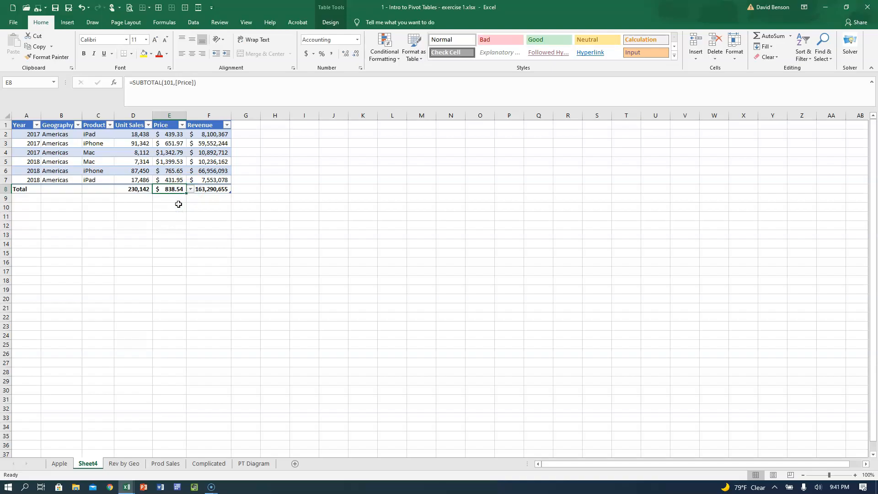
Step: Replace the Unit Sales formula in D8 with the total row's built-in Sum function and inspect the resulting formula
left_click(137, 190)
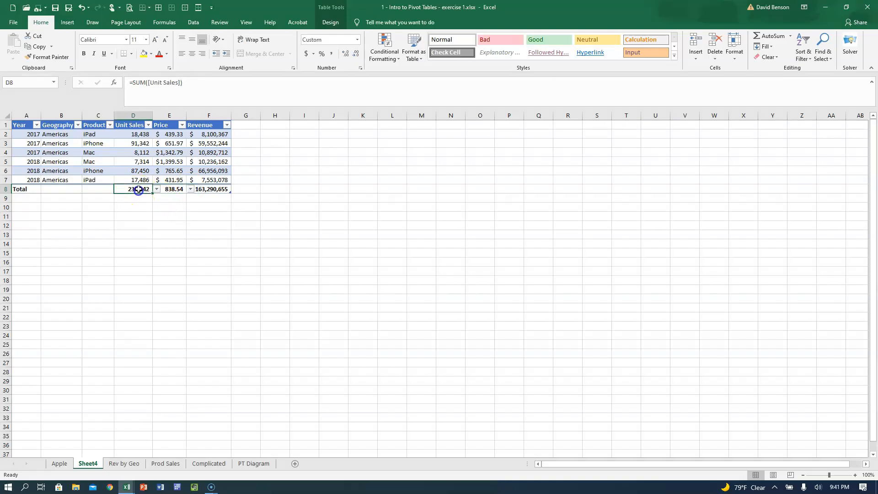
left_click(156, 190)
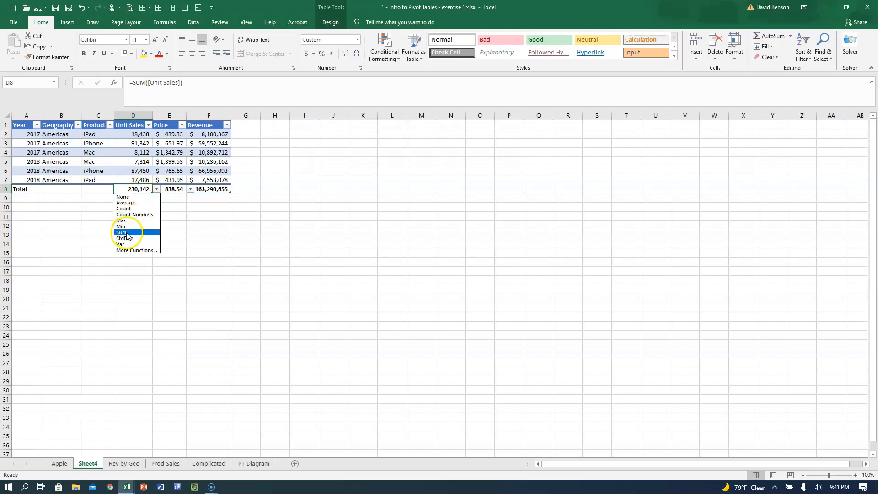
left_click(128, 236)
left_click(123, 233)
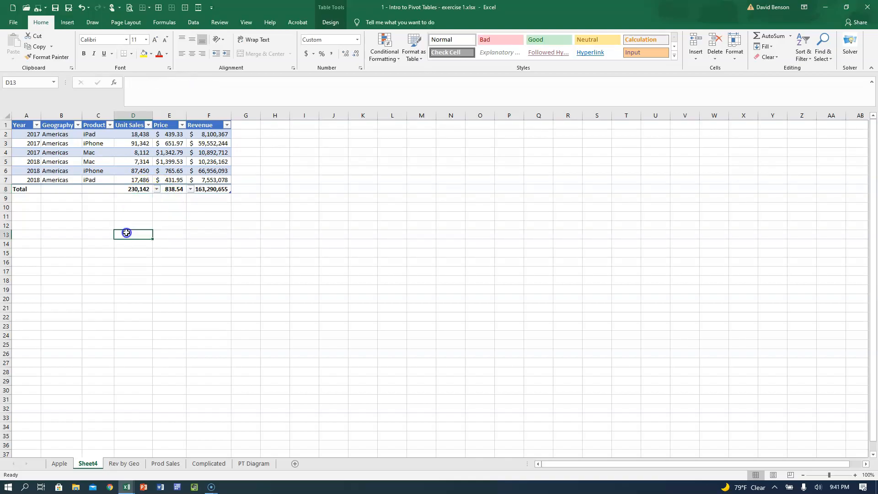
left_click(131, 189)
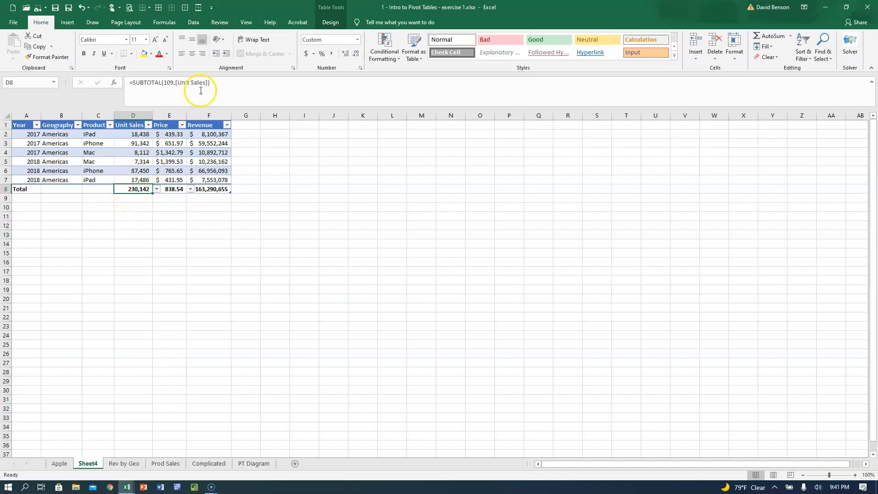
Step: Re-enter the Unit Sales total in D8 as =SUM([Unit Sales]) by referencing D2:D7
left_click(169, 188)
left_click(137, 189)
type("=sum(")
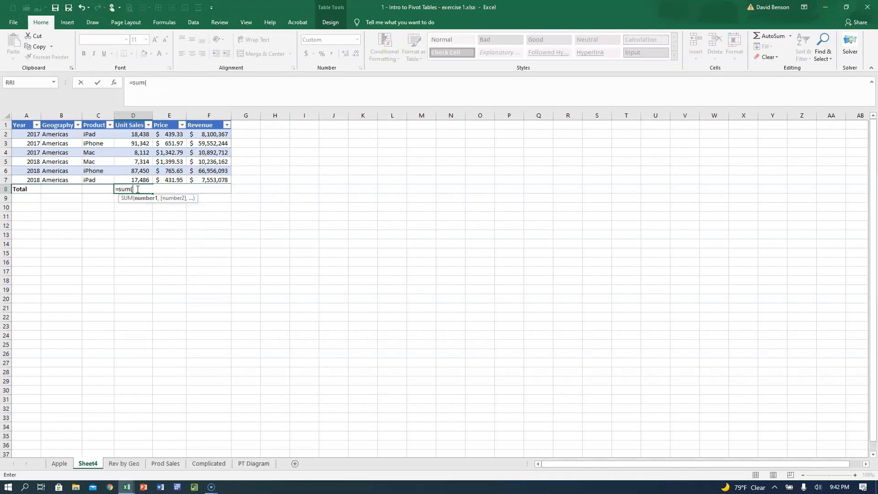
left_click_drag(144, 132, 148, 176)
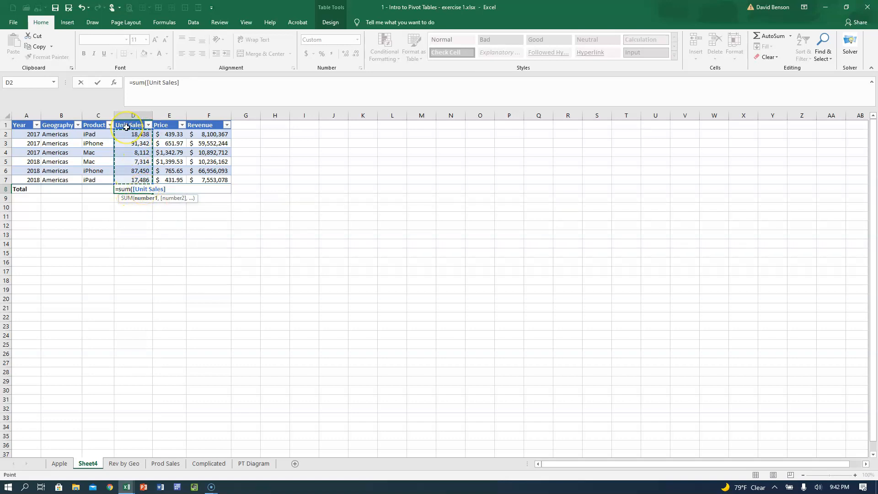
key("ctrl+Return")
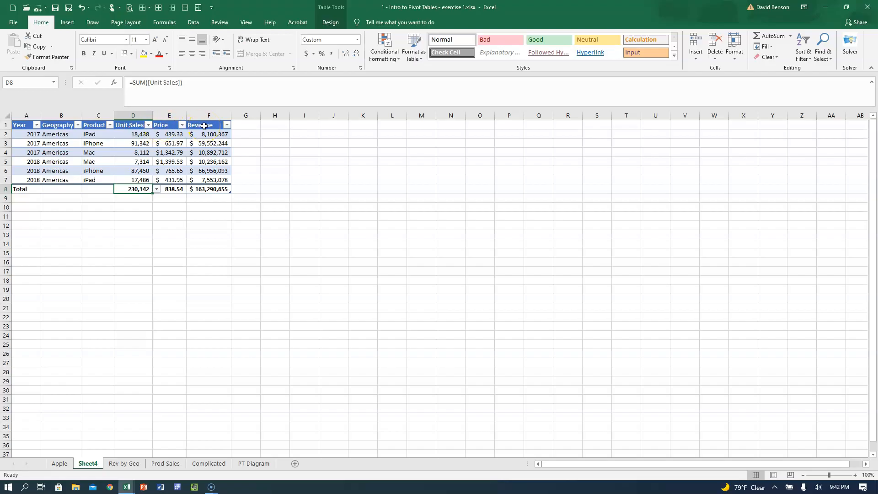
left_click(18, 471)
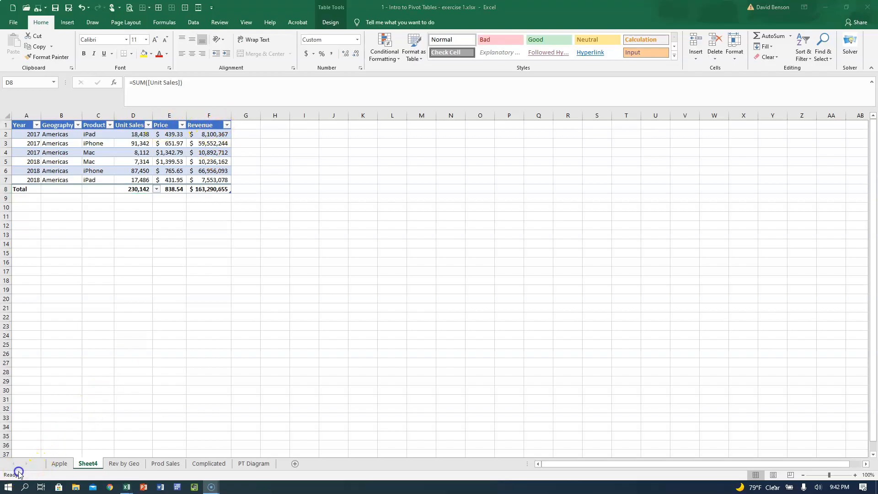
left_click(249, 126)
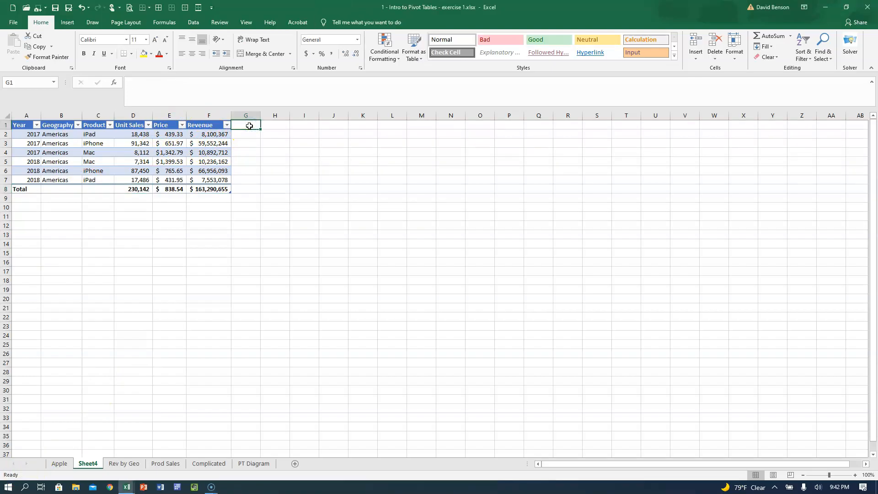
type("Sales")
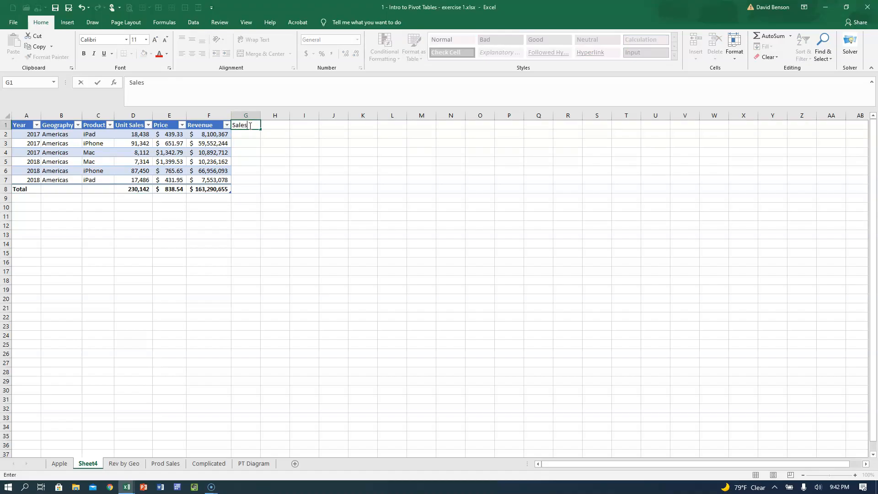
key("Return")
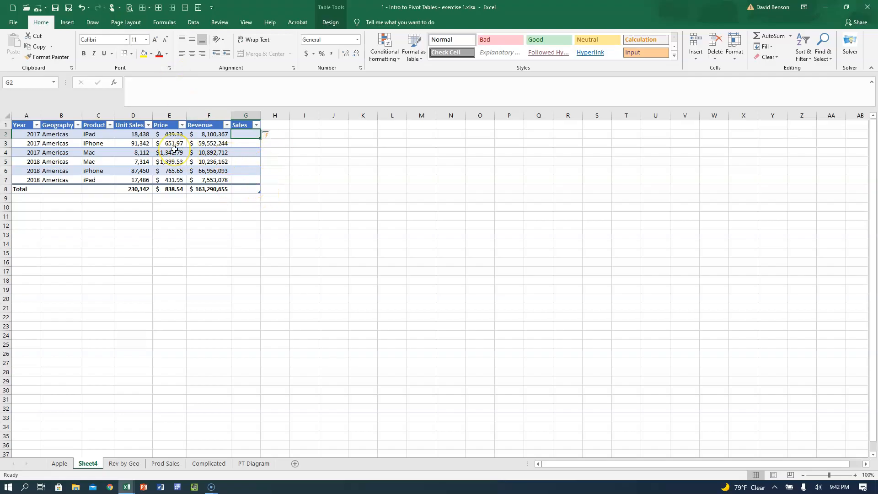
type("=")
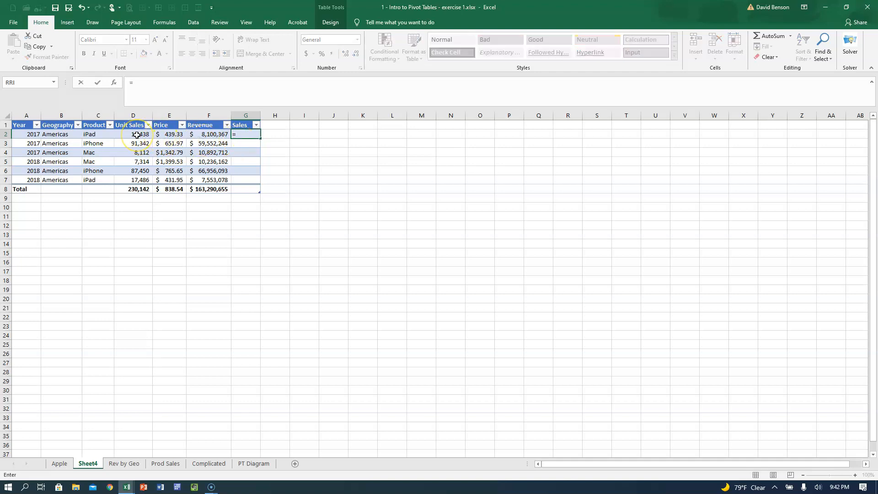
left_click(164, 135)
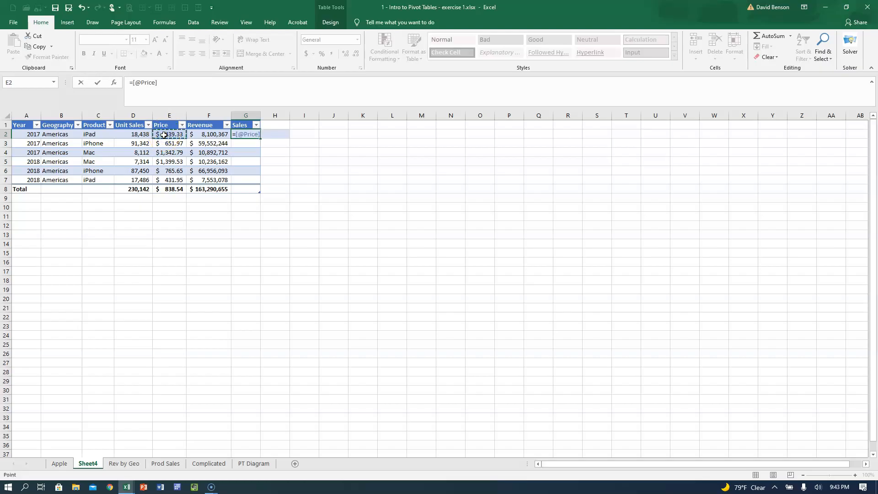
left_click(130, 135)
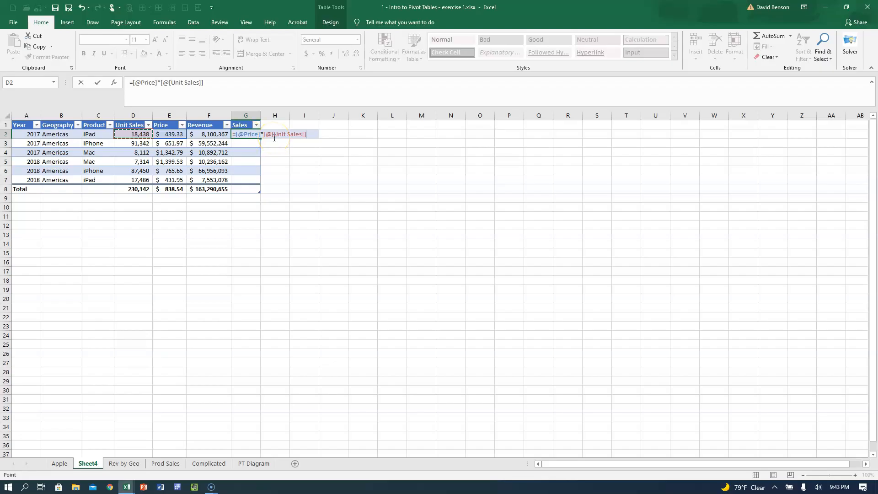
key("Return")
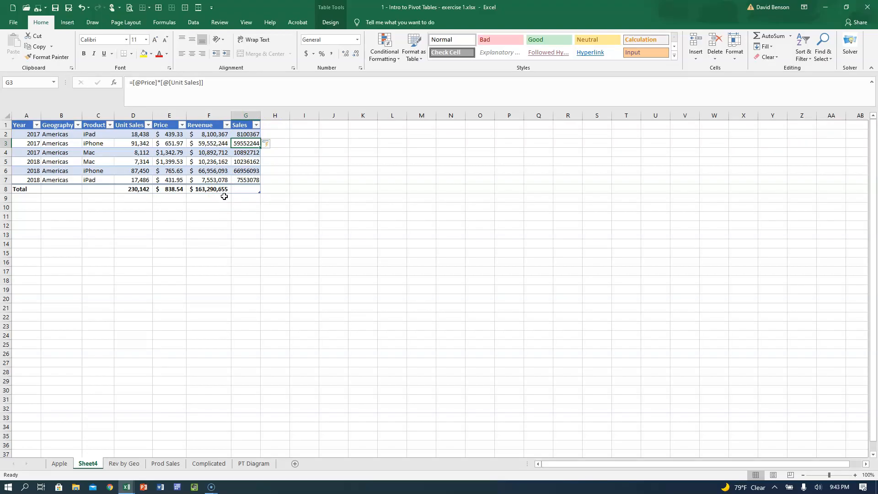
Step: Format the Sales values in G2:G7 as accounting currency without decimals, and set the Sales total in G8 to Sum
left_click_drag(247, 134, 246, 177)
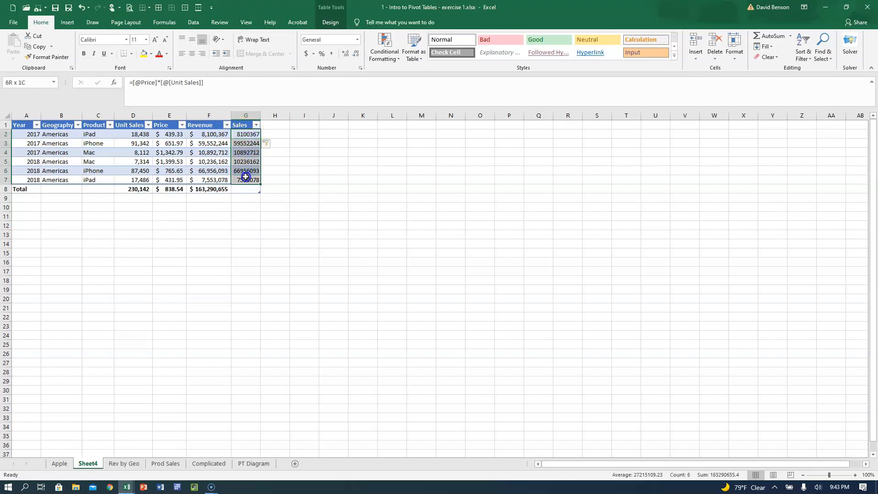
left_click(306, 53)
left_click(355, 54)
left_click(355, 54)
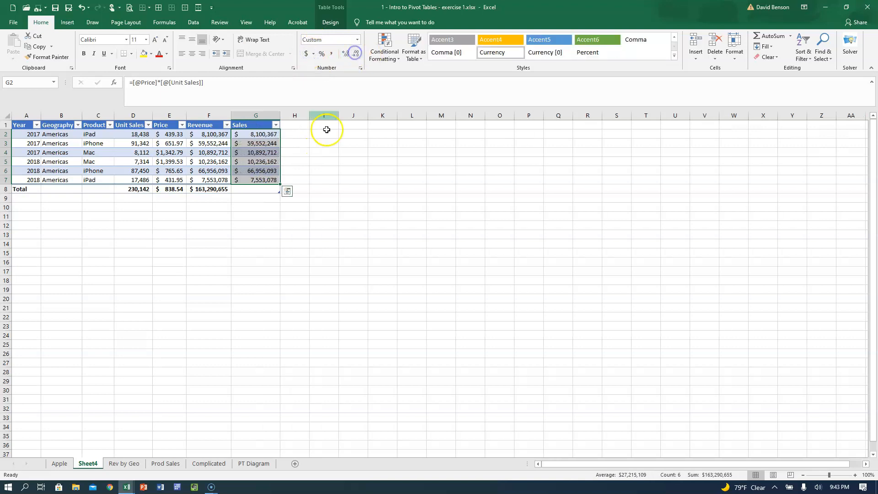
left_click(261, 189)
left_click(284, 189)
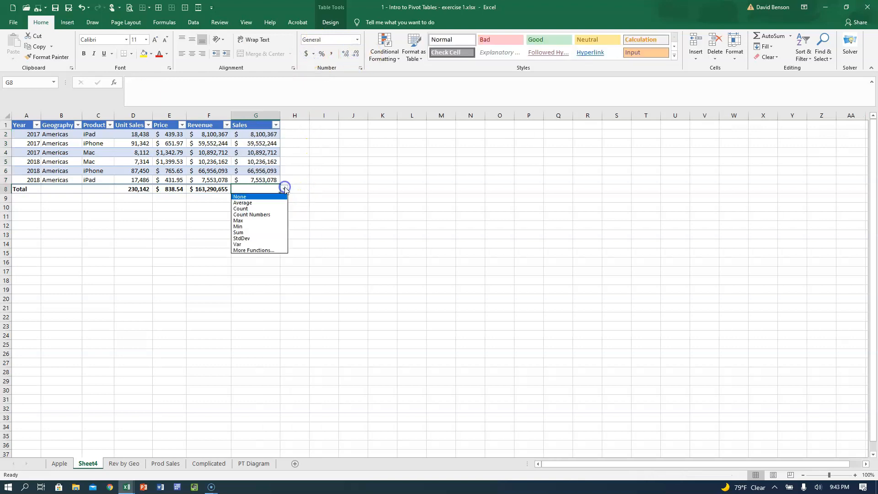
left_click(256, 232)
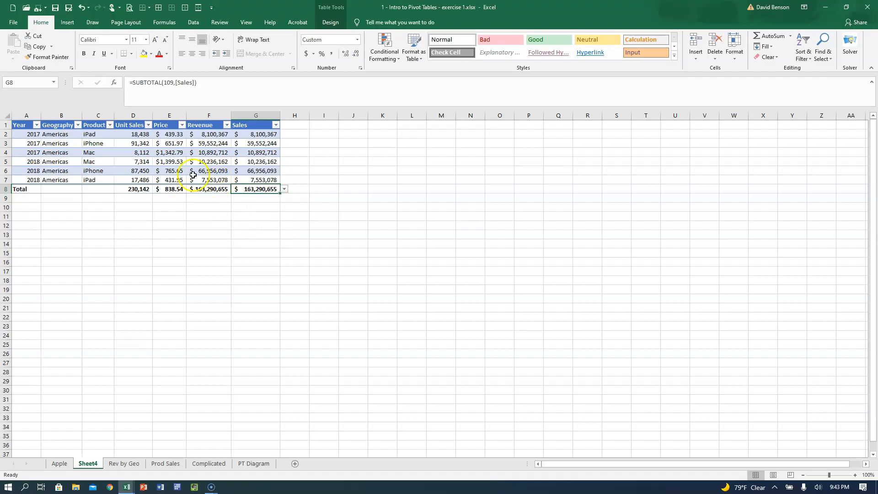
Step: Delete the Sales column G from Sheet4
right_click(265, 115)
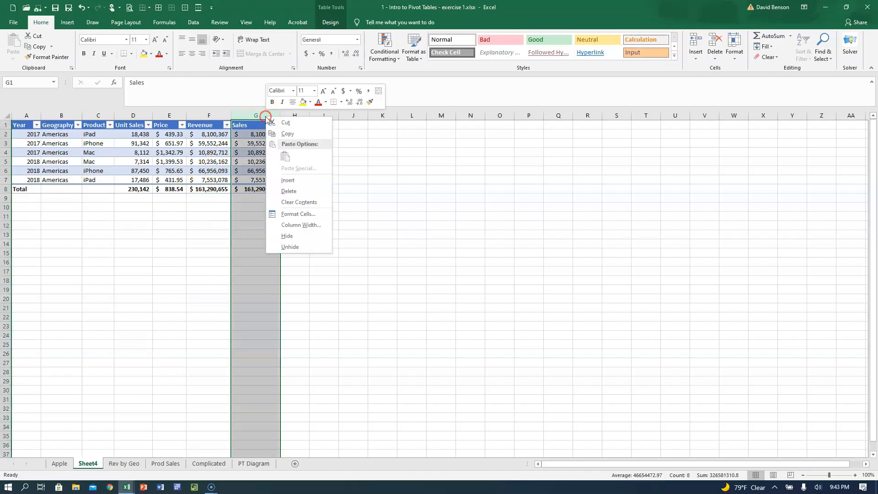
left_click(282, 191)
left_click(221, 170)
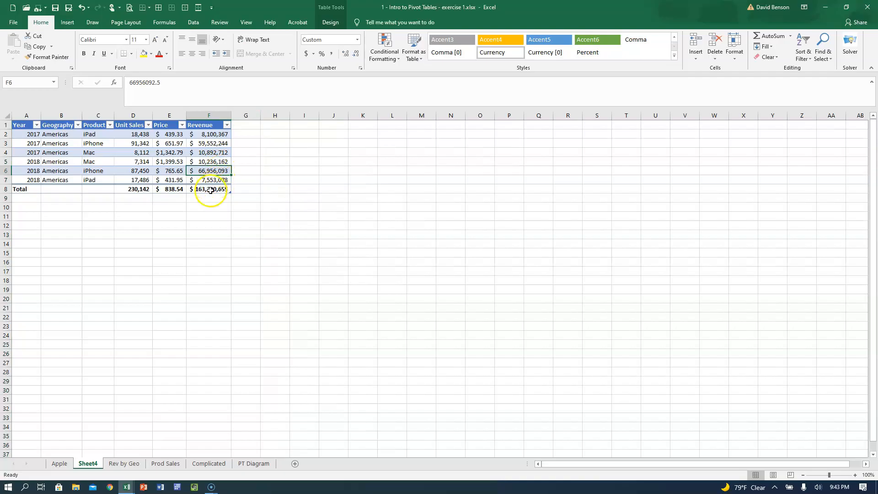
Step: Rename Sheet4 as Drill down
double_click(88, 463)
type("Drill down")
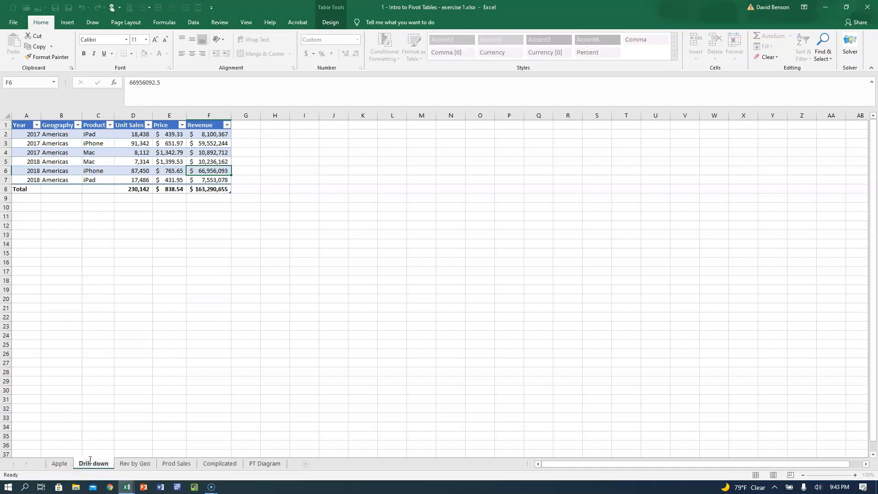
Step: Drill down from the 2018 Grand Total in the Rev by Geo PivotTable to its underlying records on a new sheet
left_click(138, 463)
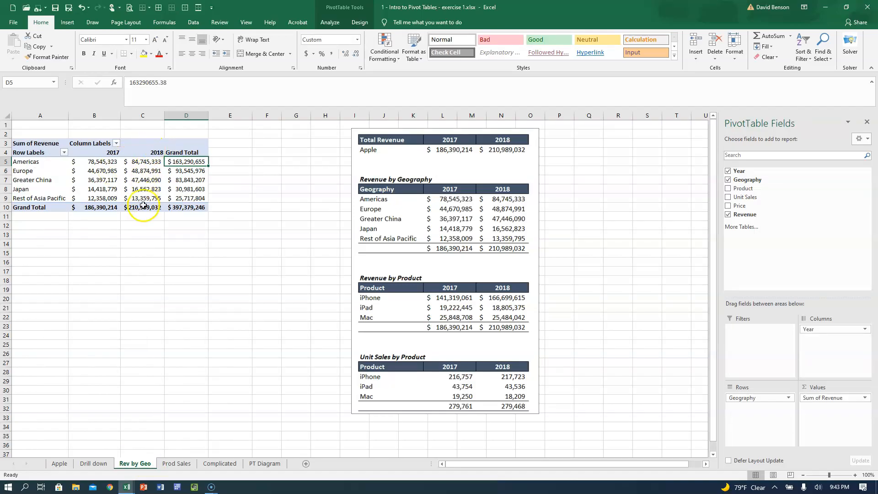
left_click(143, 206)
double_click(143, 205)
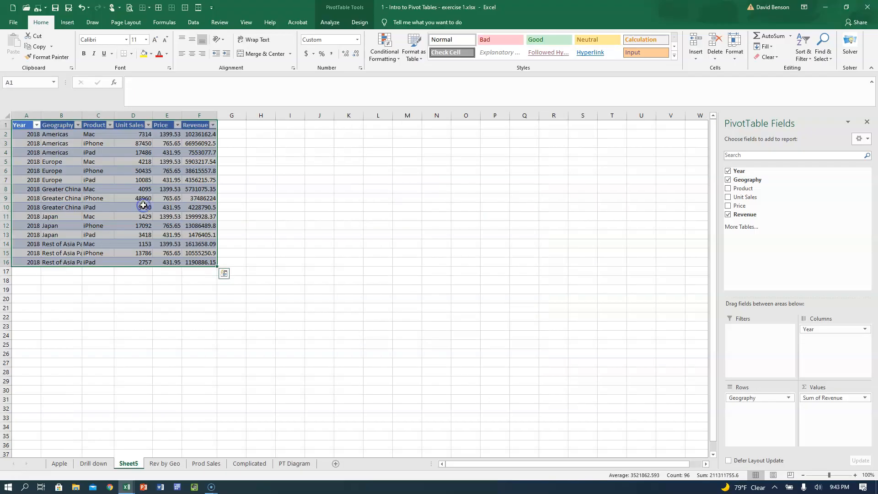
left_click(29, 134)
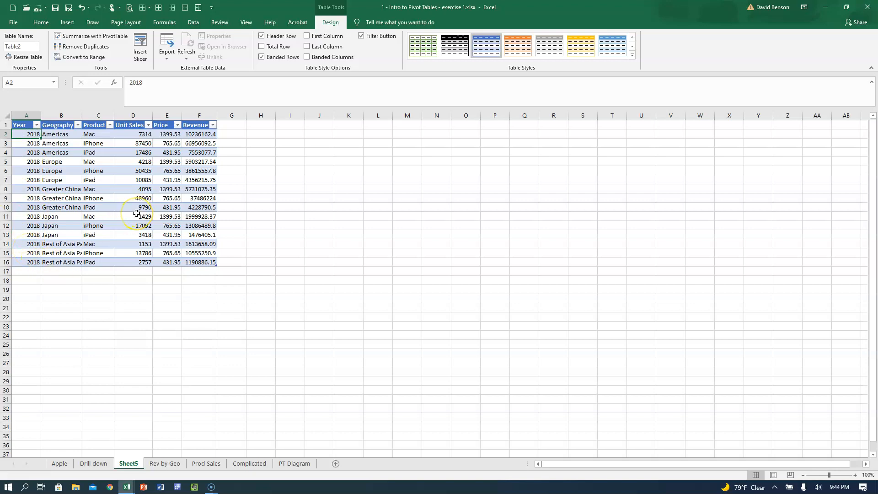
Step: Convert the drill-down table on Sheet5 to a normal range
left_click(204, 192)
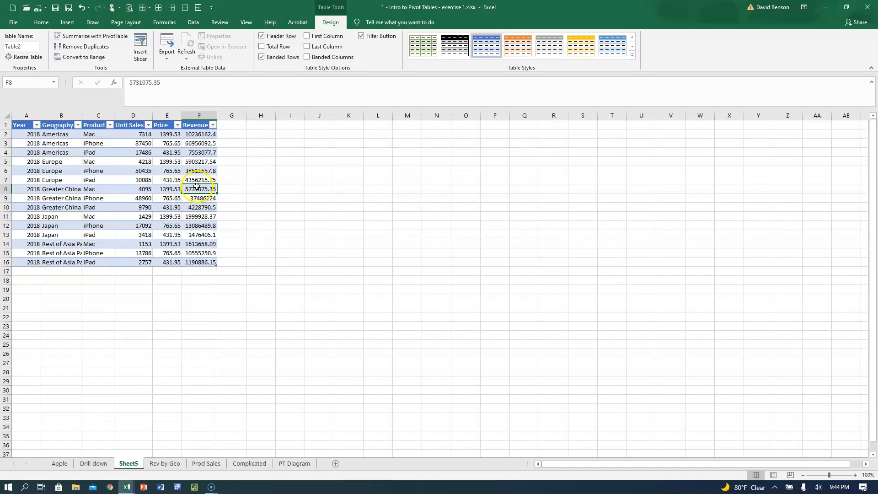
right_click(195, 188)
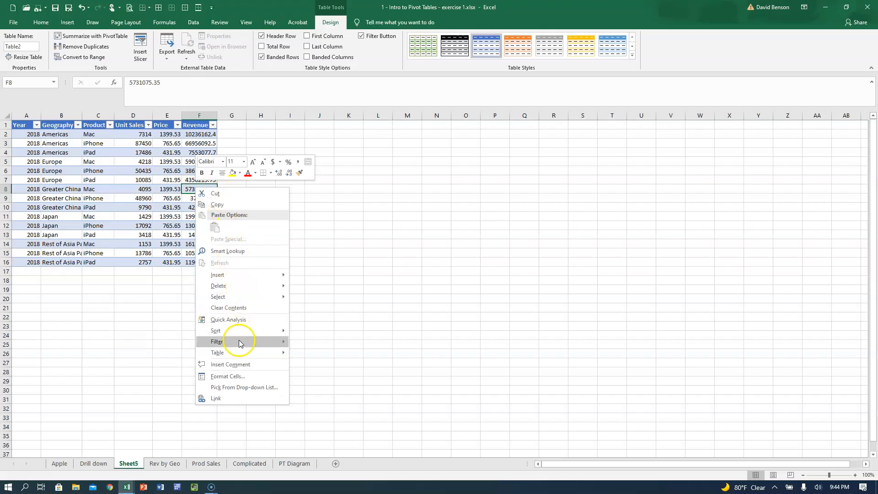
mouse_move(225, 352)
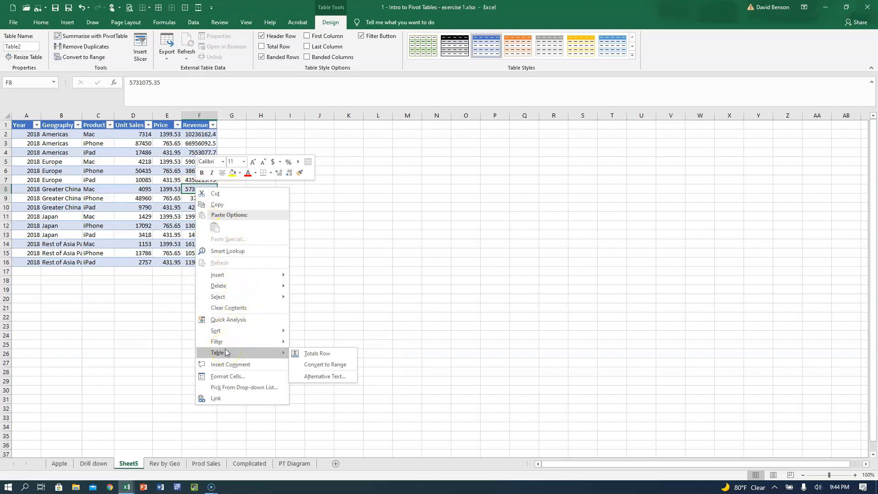
left_click(325, 364)
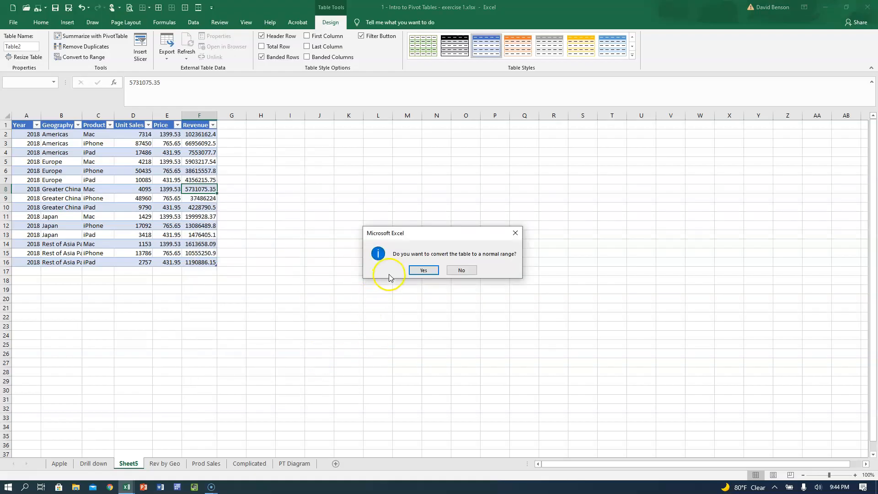
left_click(424, 271)
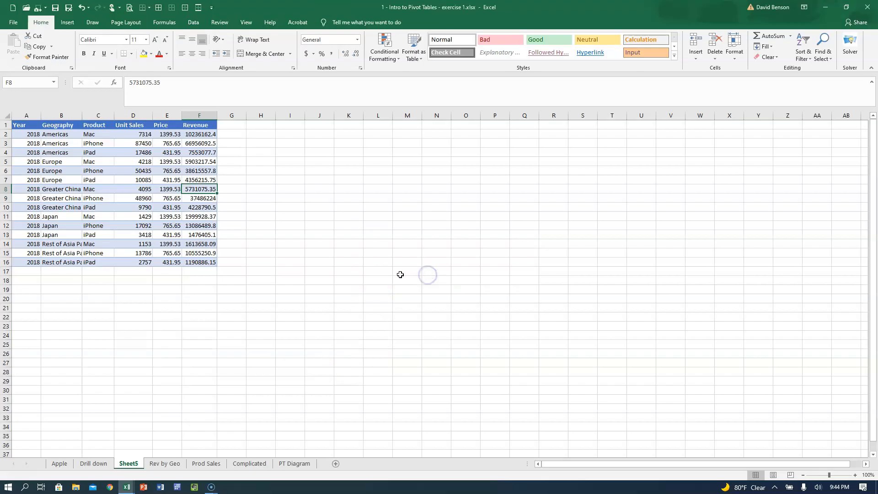
left_click(269, 244)
left_click(173, 218)
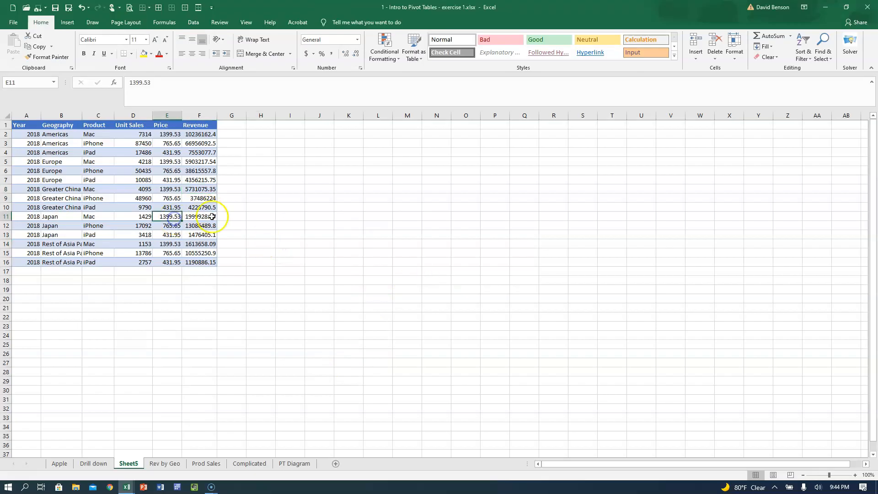
Step: Enter the header Sales in G1 of Sheet5, beside the Revenue column
left_click(197, 272)
left_click(236, 125)
type("Sales")
key("Return")
left_click(237, 125)
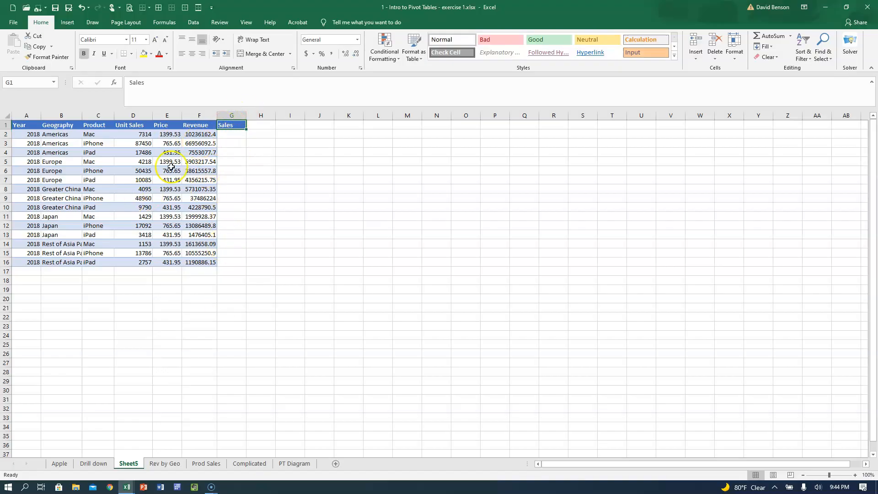
left_click(119, 171)
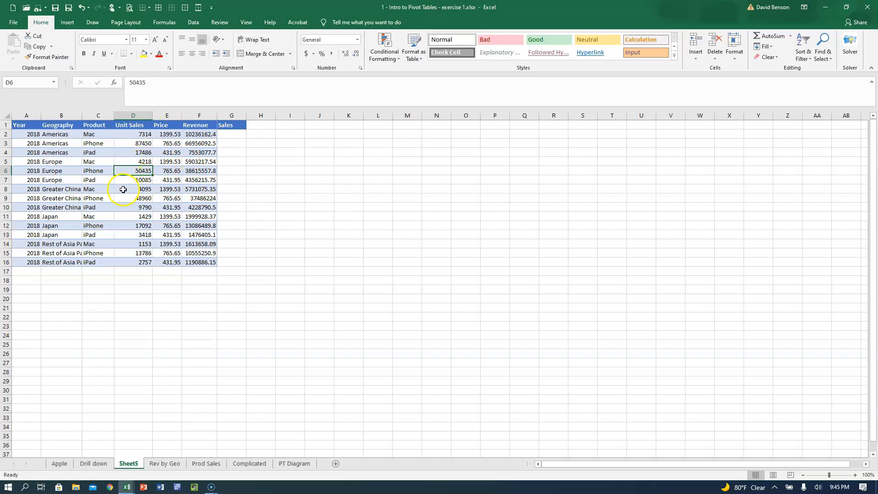
Step: Check the exercise list on the Apple sheet and create a copy of the Rev by Geo sheet before Prod Sales
left_click(150, 465)
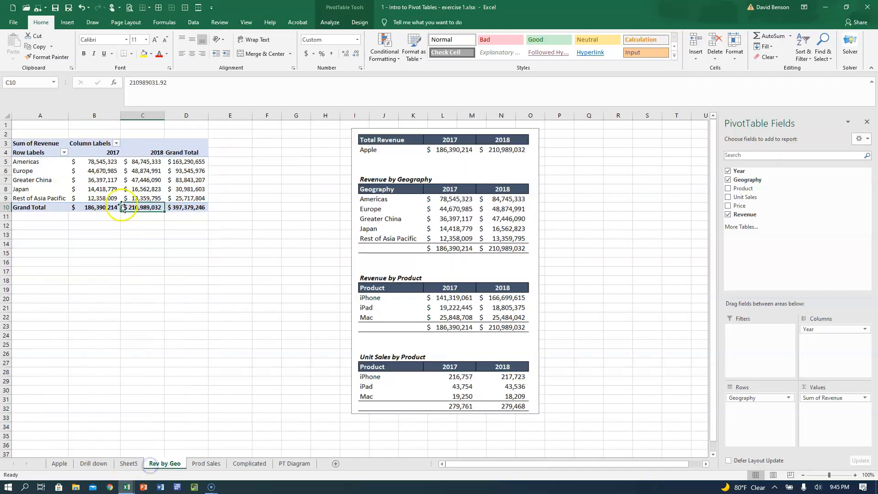
mouse_move(145, 163)
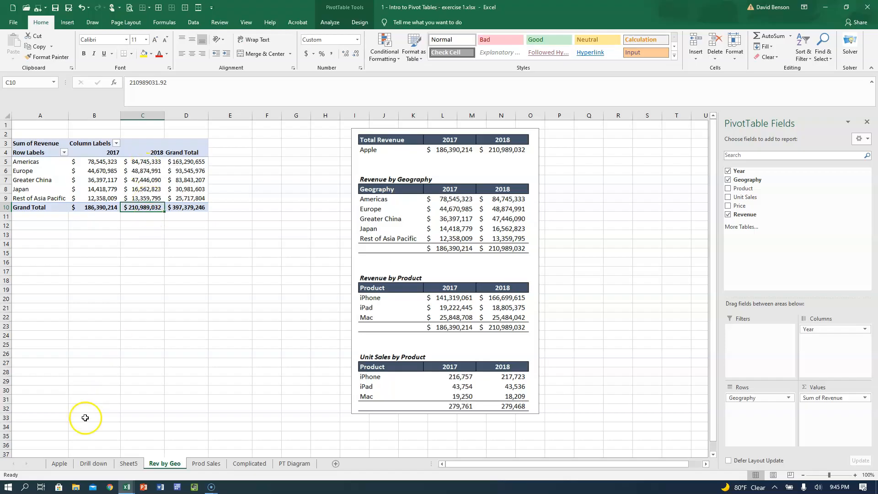
left_click(60, 463)
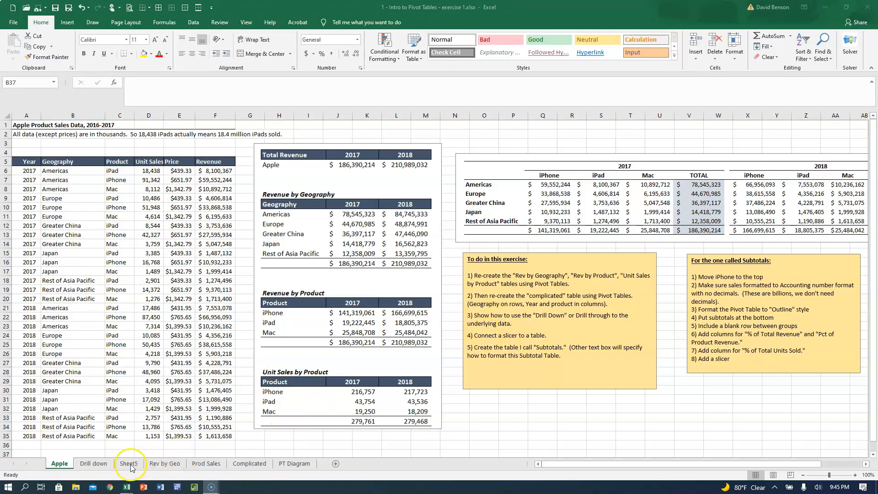
left_click(154, 466)
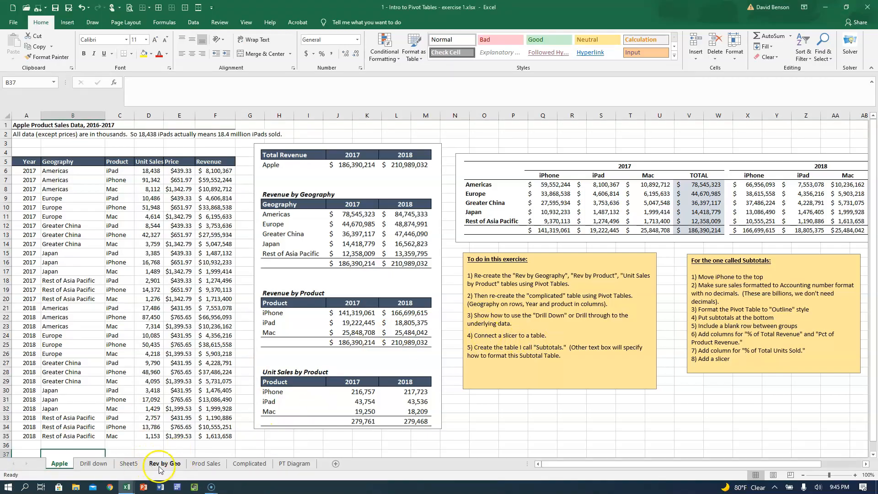
left_click(159, 465)
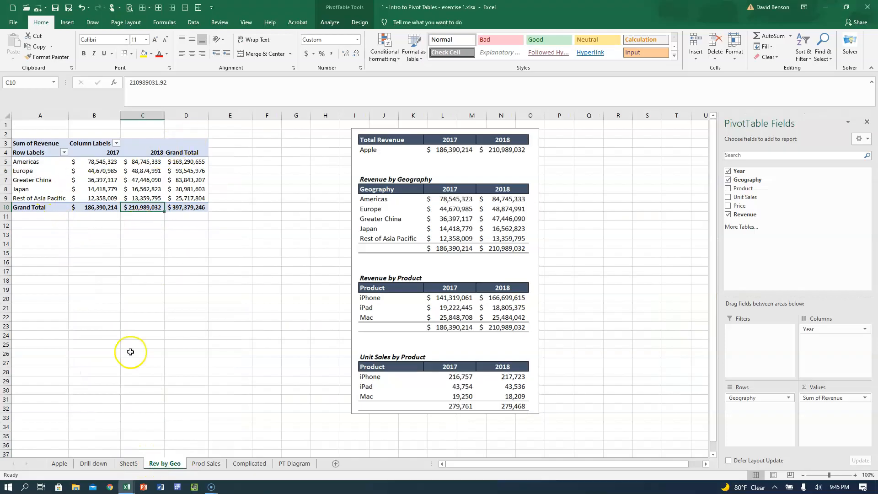
right_click(157, 465)
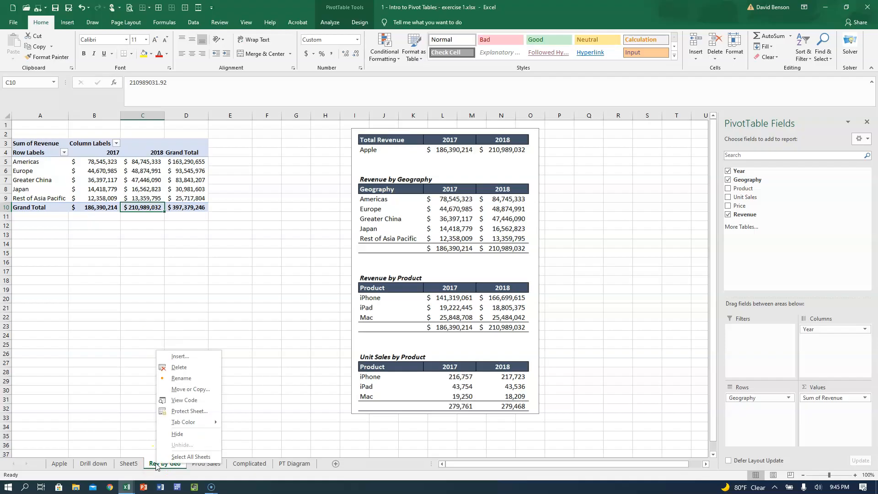
left_click(188, 389)
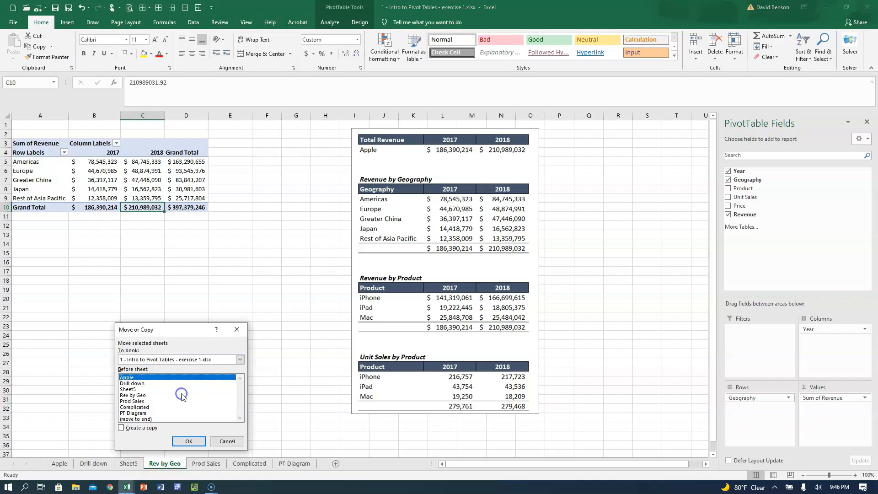
left_click(140, 429)
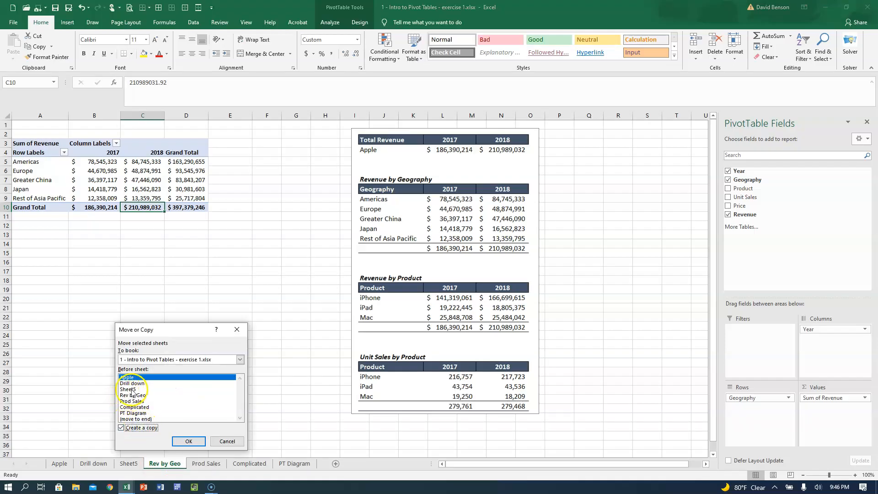
left_click(133, 401)
left_click(189, 440)
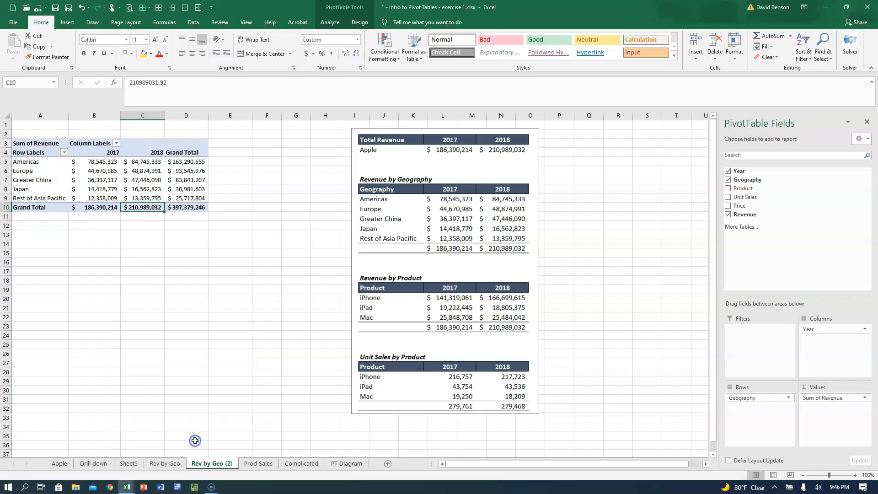
Step: Rename the copied sheet as Slicer and delete the picture of the summary tables from it
double_click(209, 463)
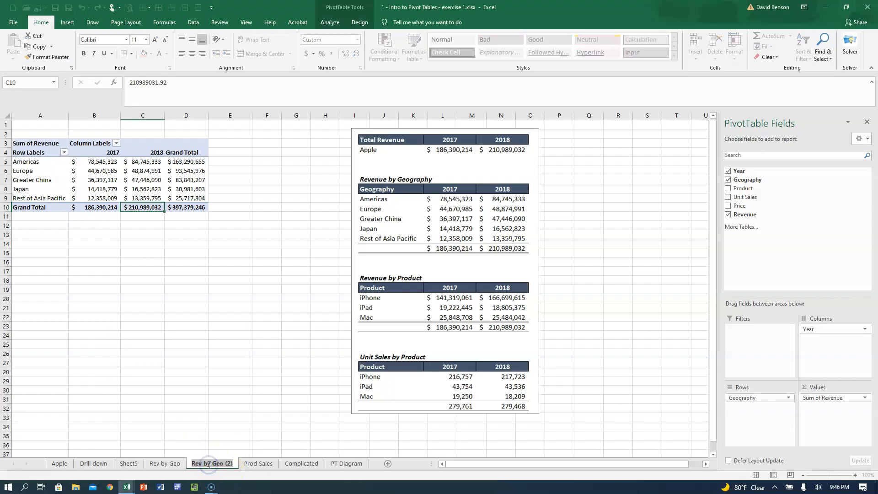
type("Slicer")
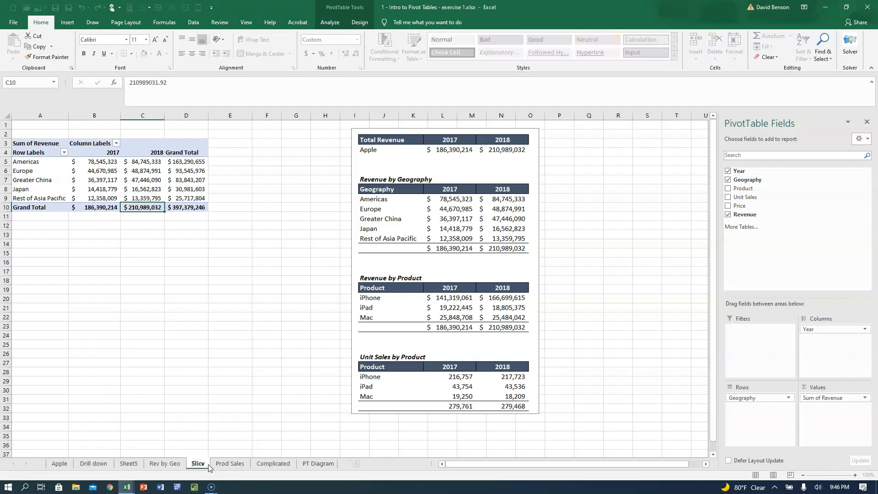
left_click(141, 324)
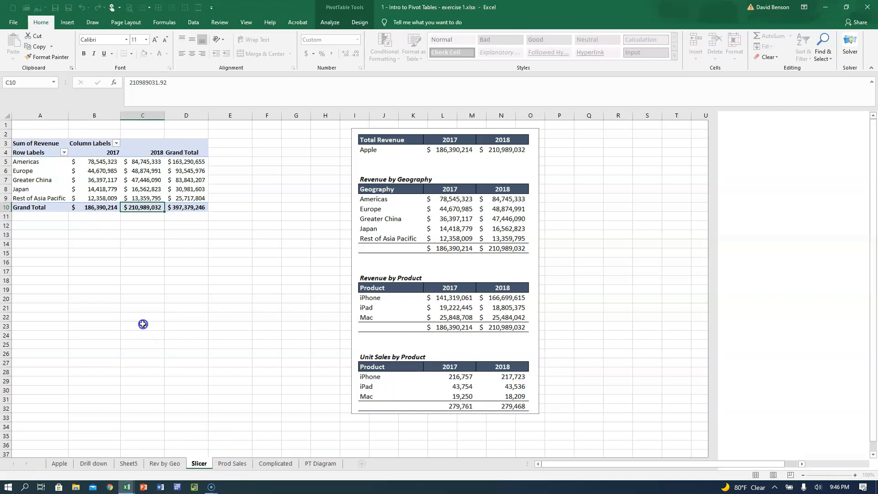
left_click(474, 249)
key("Delete")
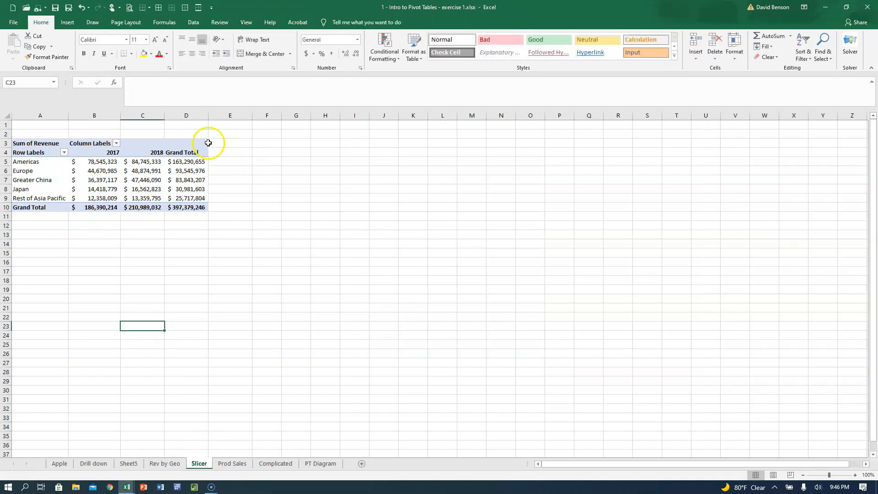
Step: Move the Year field of the Slicer sheet's PivotTable from Columns to Filters
left_click(97, 171)
mouse_move(97, 170)
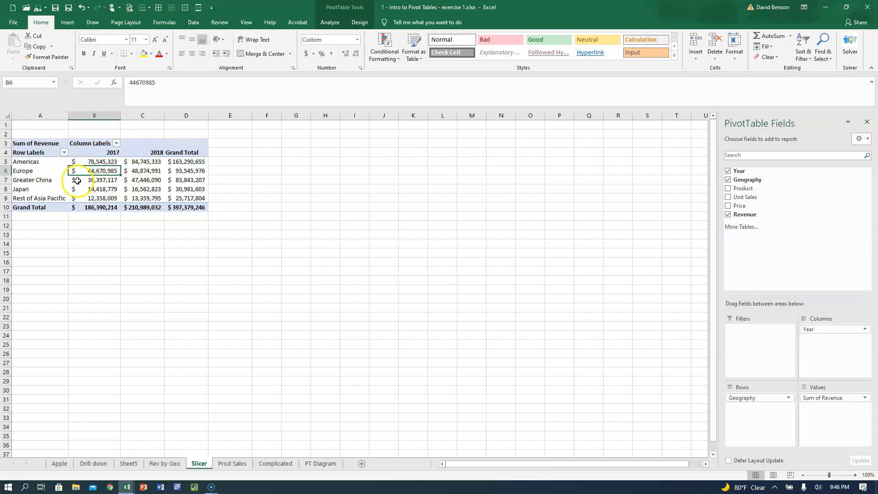
mouse_move(101, 189)
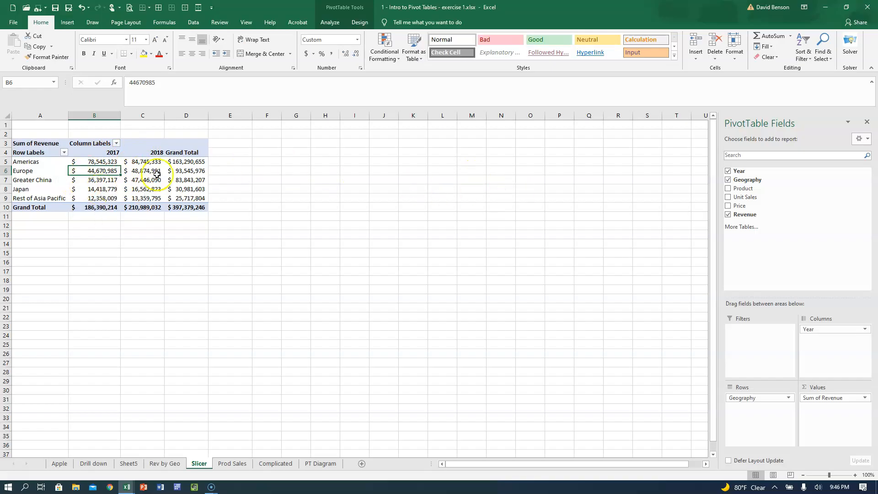
left_click_drag(822, 330, 764, 343)
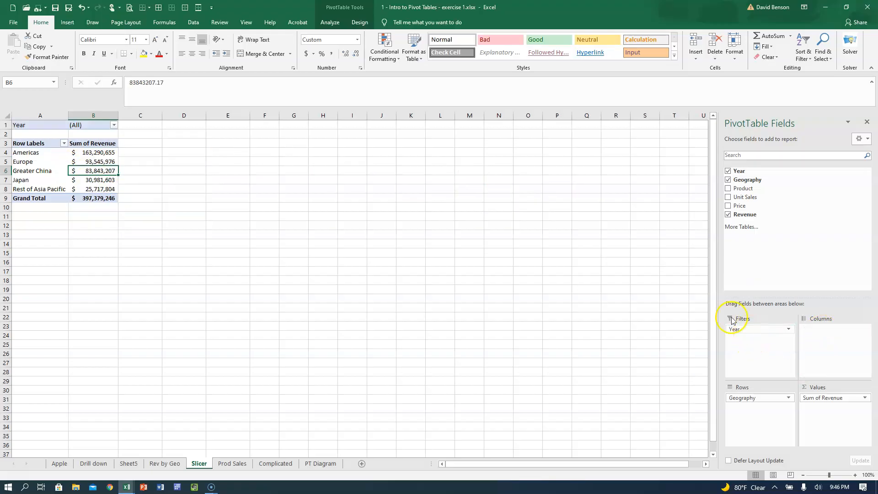
Step: Filter the PivotTable by Year to 2017 and to 2018, and set the filter back to (All)
left_click(114, 127)
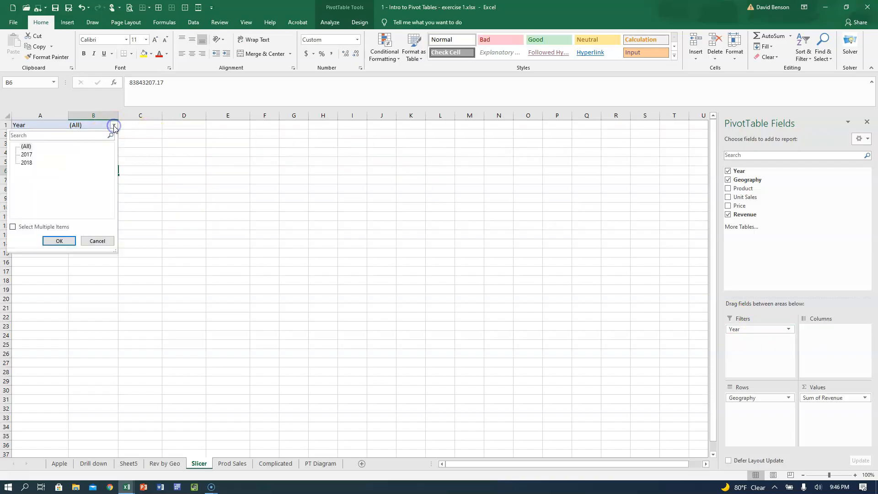
left_click(31, 155)
left_click(59, 241)
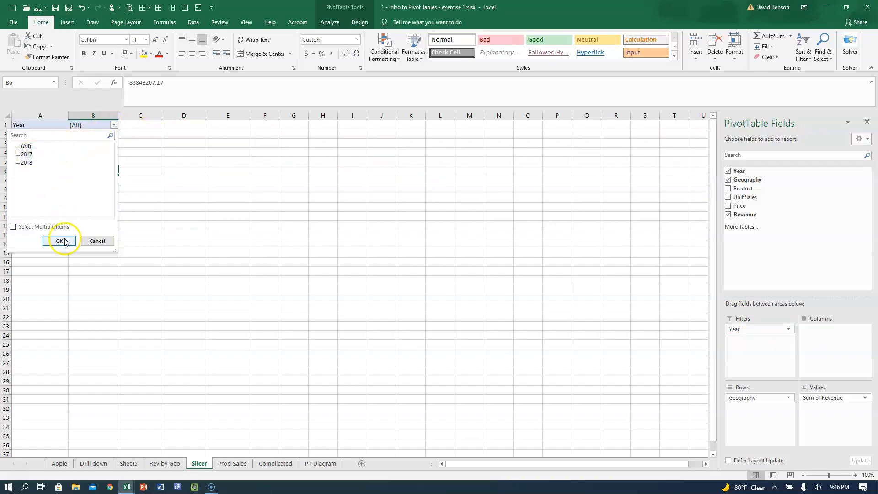
left_click(114, 126)
left_click(26, 163)
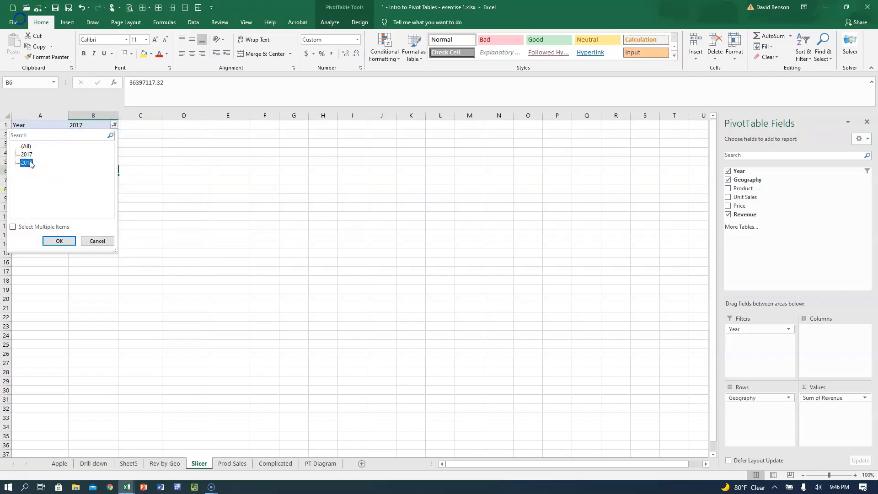
left_click(47, 245)
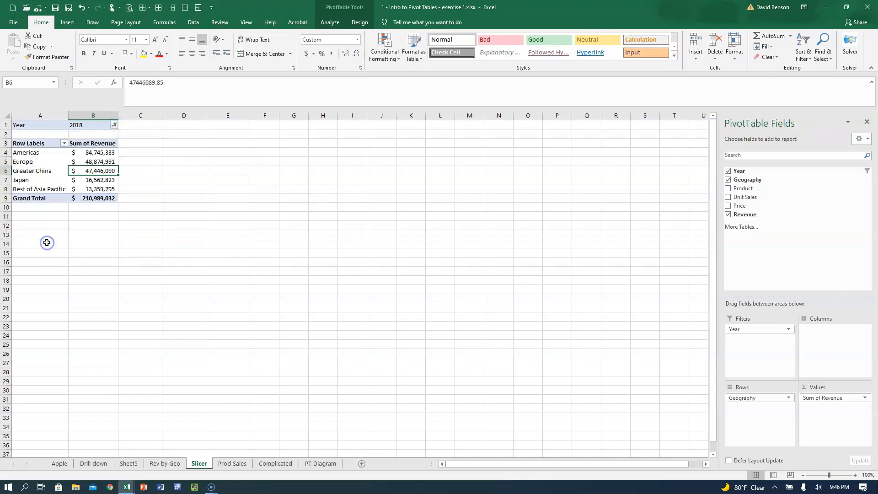
left_click(114, 125)
left_click(25, 146)
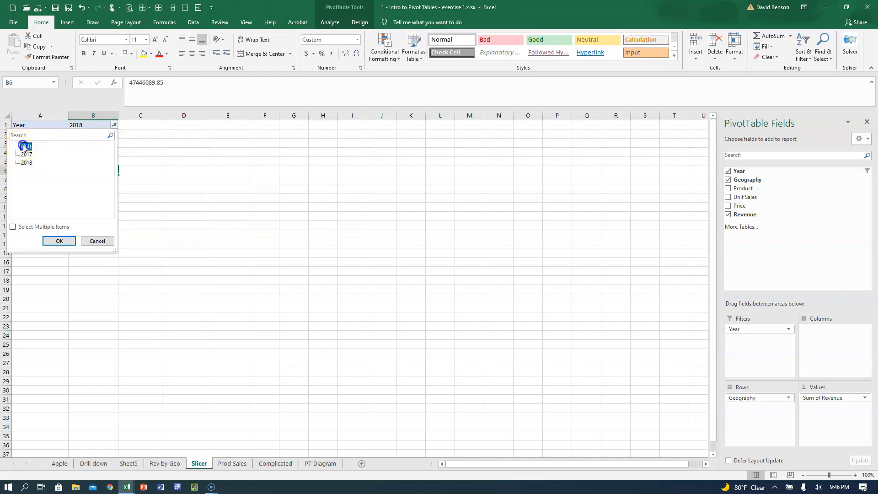
left_click(59, 241)
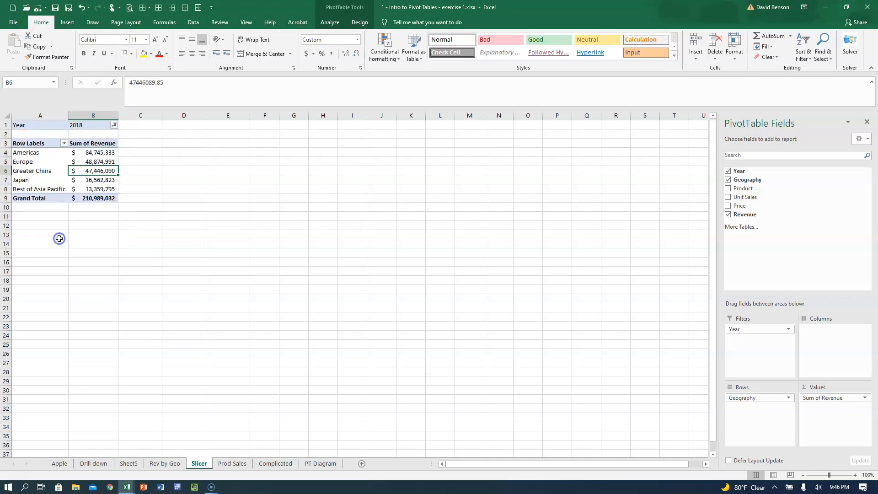
Step: Enable multiple-item selection in the PivotTable's Year filter, try its check boxes, and apply it with both 2017 and 2018 selected
left_click(114, 126)
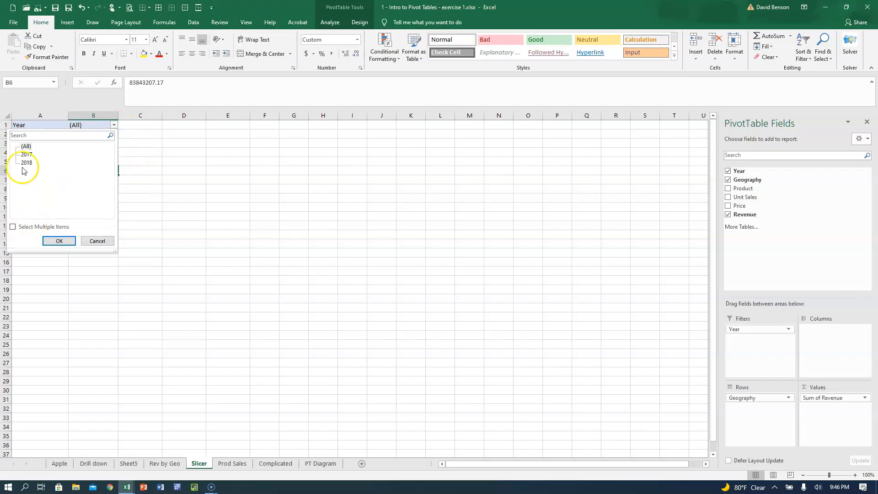
left_click(27, 227)
left_click(22, 147)
left_click(23, 155)
left_click(22, 163)
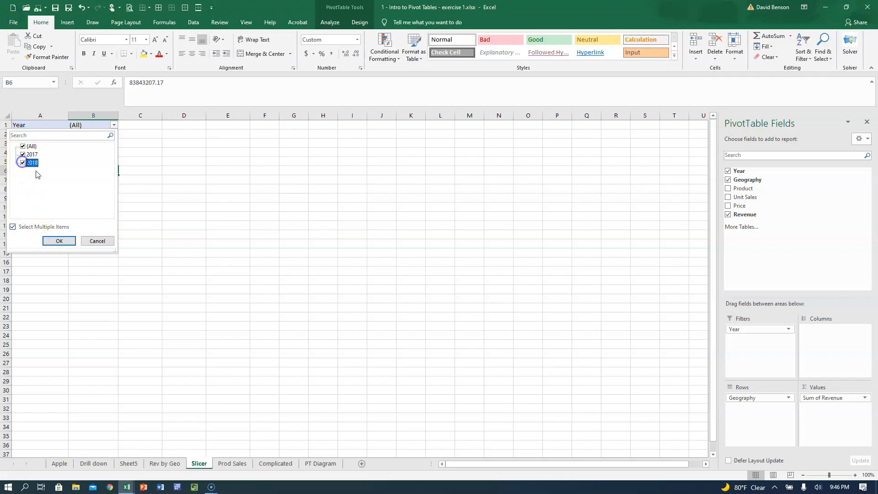
left_click(58, 241)
Step: Insert a slicer for the Year field of the PivotTable and place it beside the table around columns C to E
left_click(89, 175)
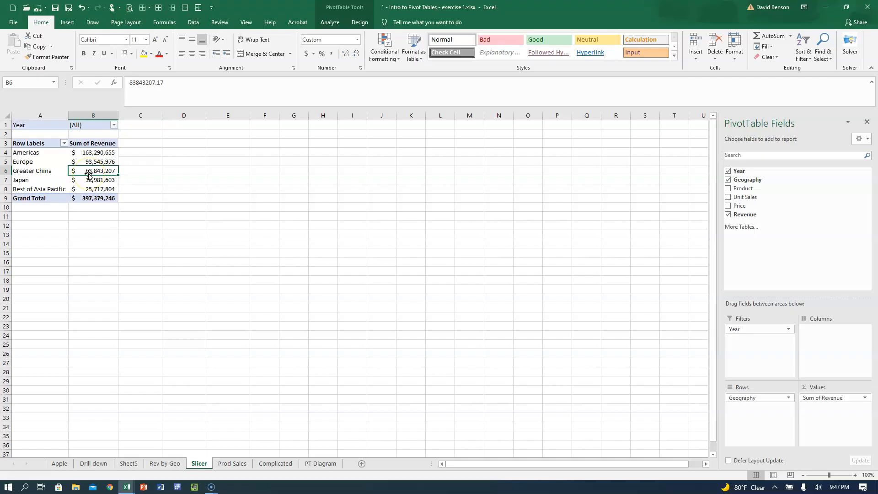
left_click(77, 169)
left_click(39, 164)
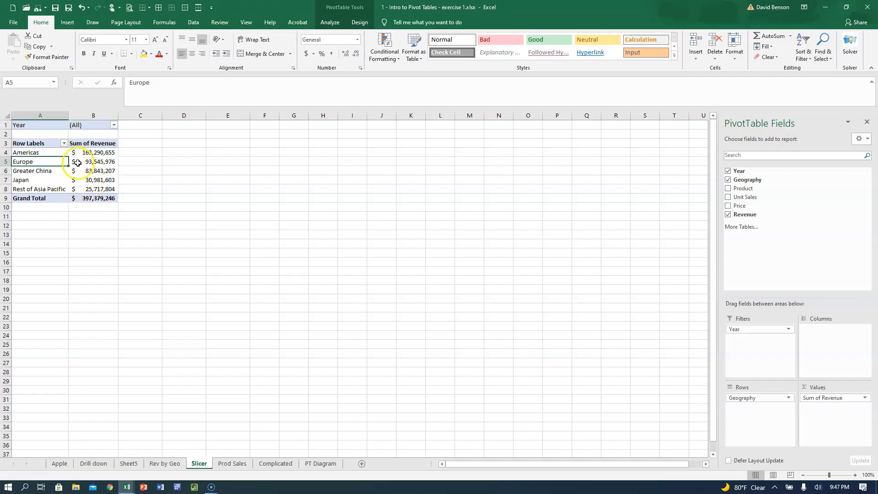
left_click(330, 23)
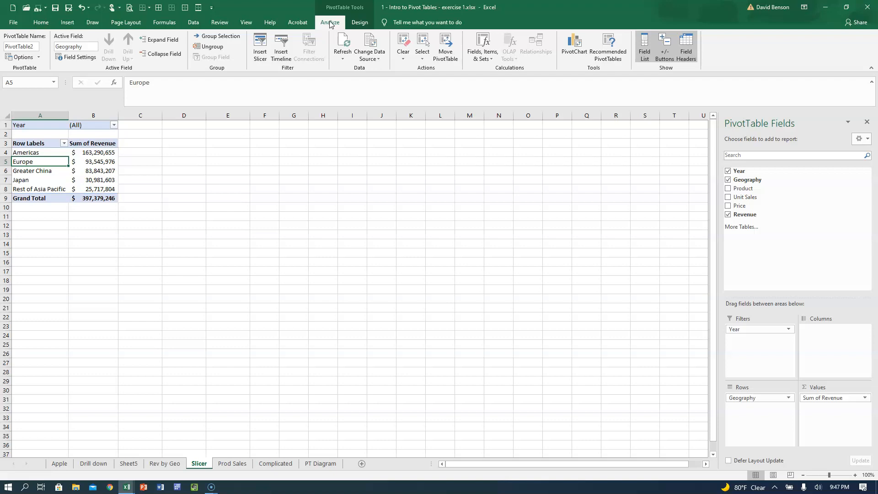
left_click(257, 51)
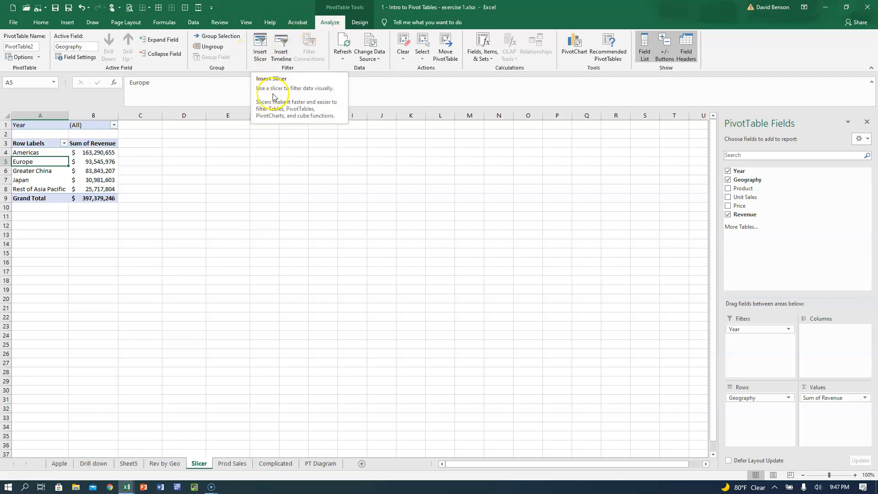
left_click(257, 49)
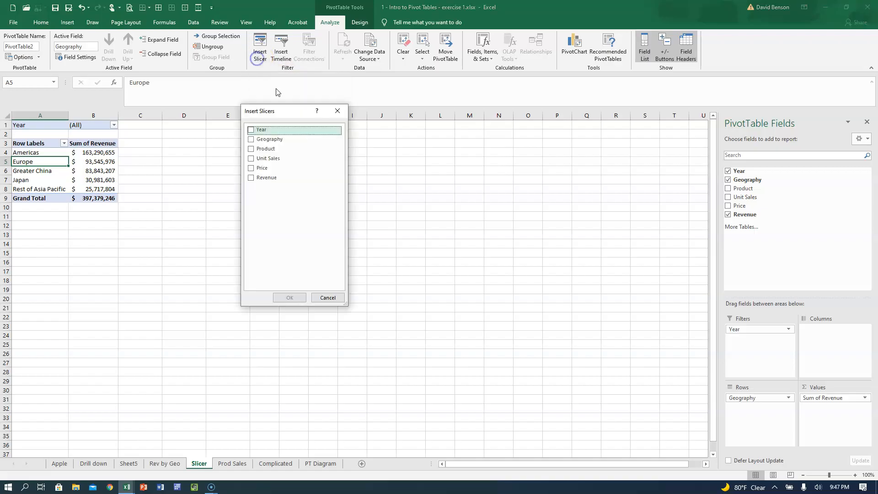
left_click(252, 130)
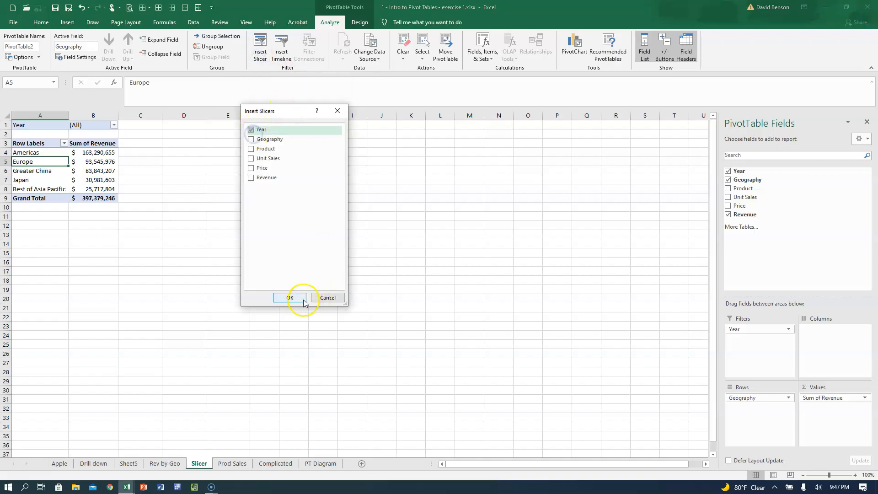
left_click(289, 298)
left_click_drag(352, 234, 190, 134)
left_click(98, 172)
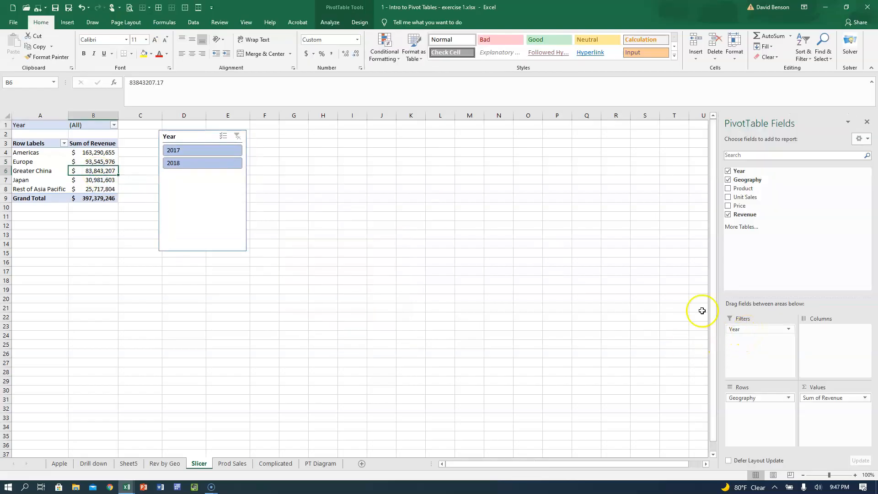
Step: Try a light yellow and a dark blue style on the Year slicer, and restore the first light blue style
left_click(189, 201)
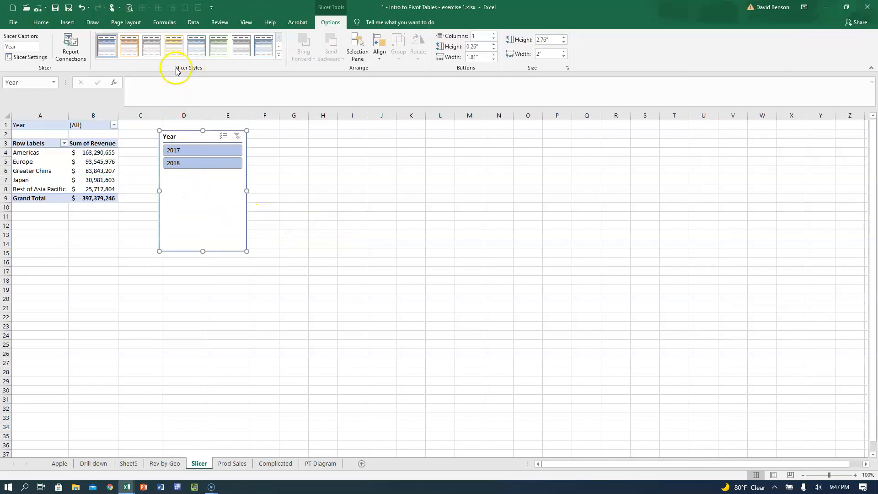
left_click(174, 46)
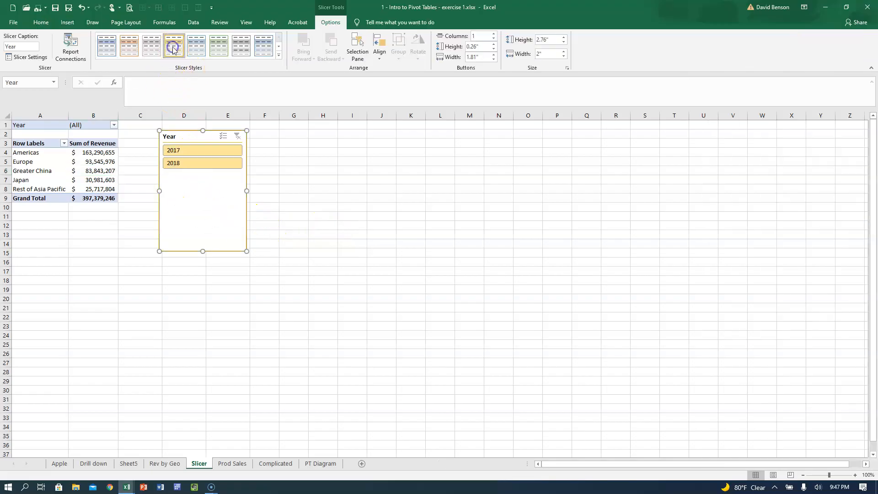
left_click(279, 57)
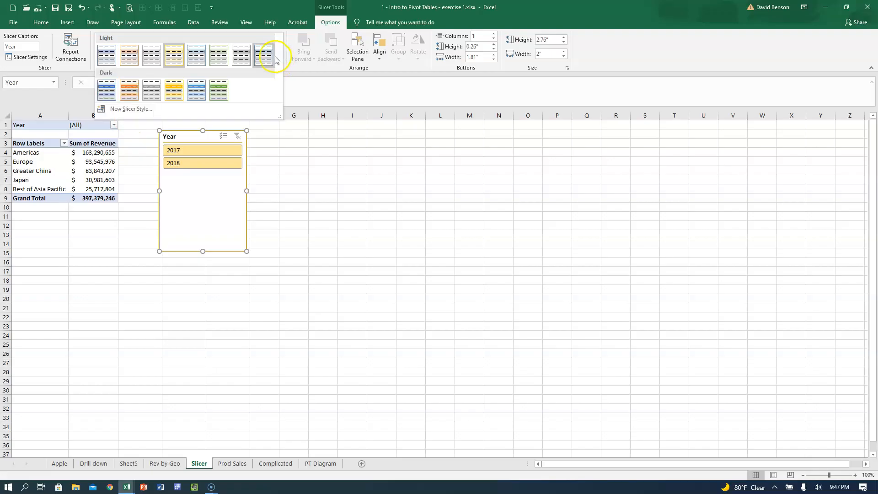
left_click(187, 95)
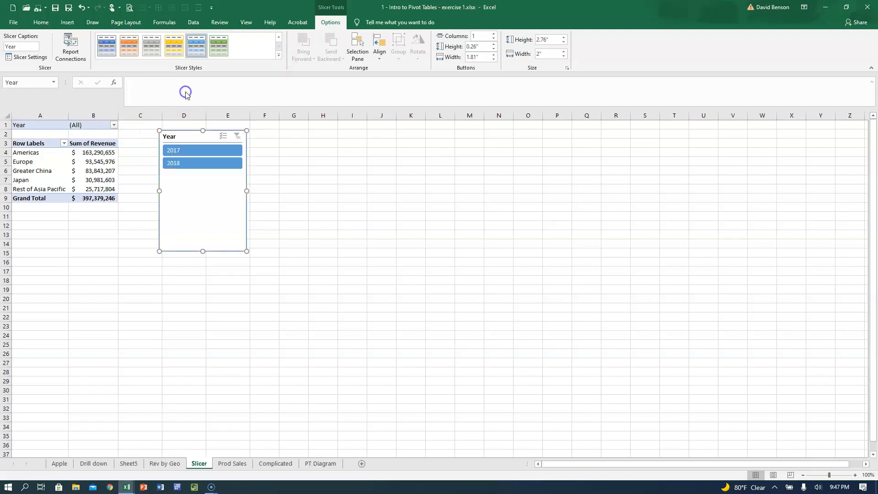
left_click(280, 56)
left_click(105, 58)
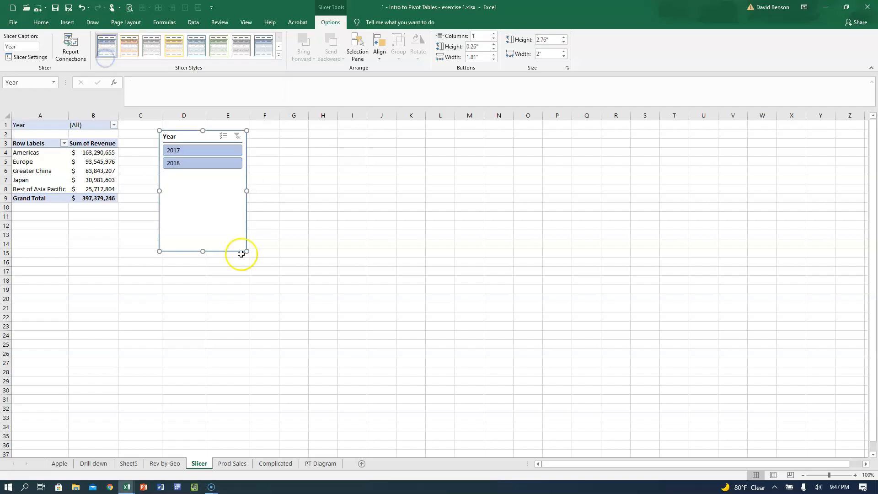
Step: Shorten the Year slicer to about 1.34" high, and try 2 and 3 button columns before setting it back to 1
left_click_drag(203, 251, 214, 190)
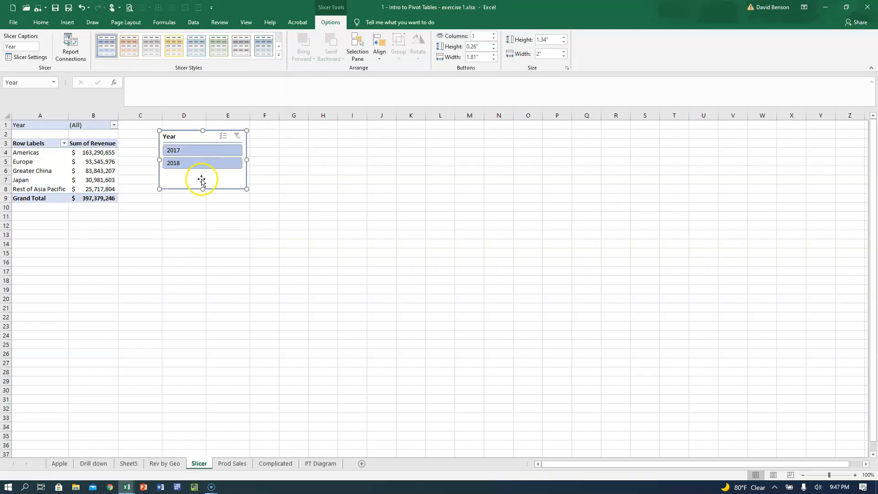
left_click(494, 34)
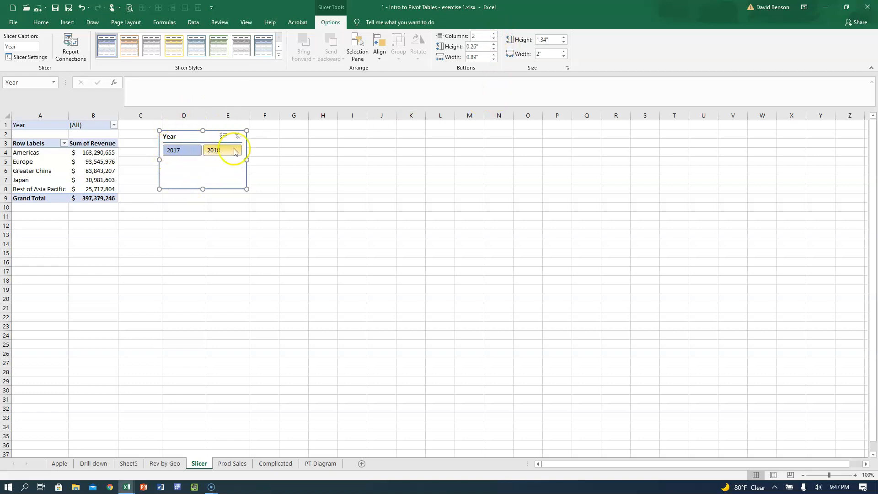
left_click(494, 34)
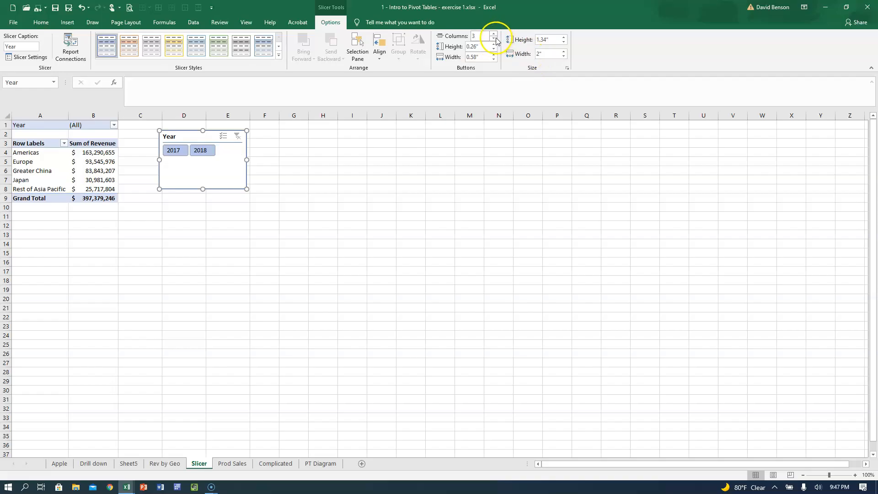
left_click(494, 39)
left_click(494, 38)
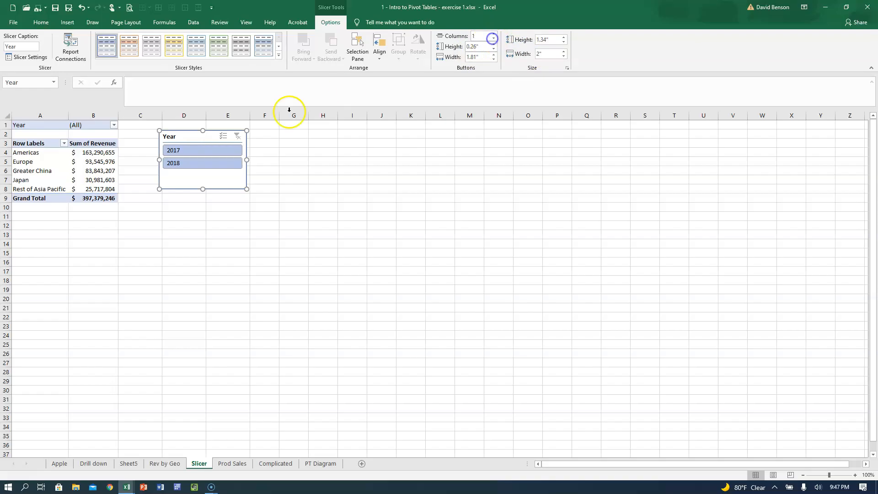
Step: Use the Year slicer to switch the PivotTable between 2017 and 2018, ending on 2018, and move the slicer slightly away from the table
left_click(196, 149)
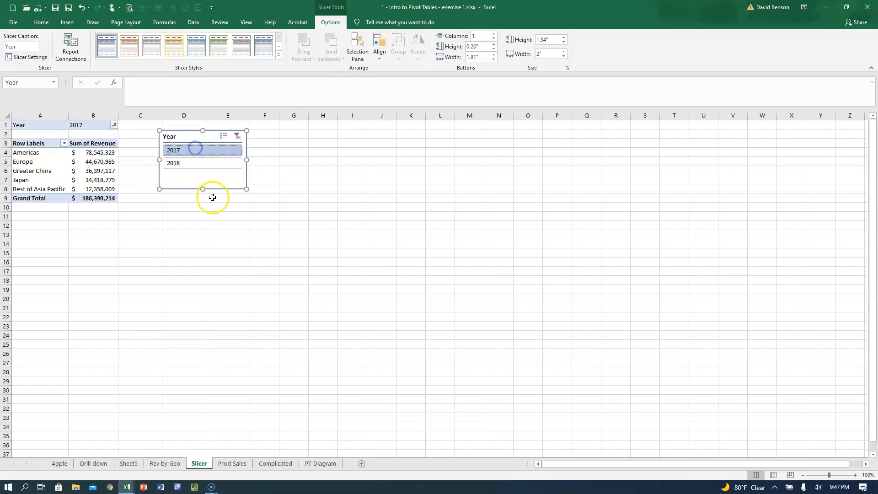
left_click(192, 166)
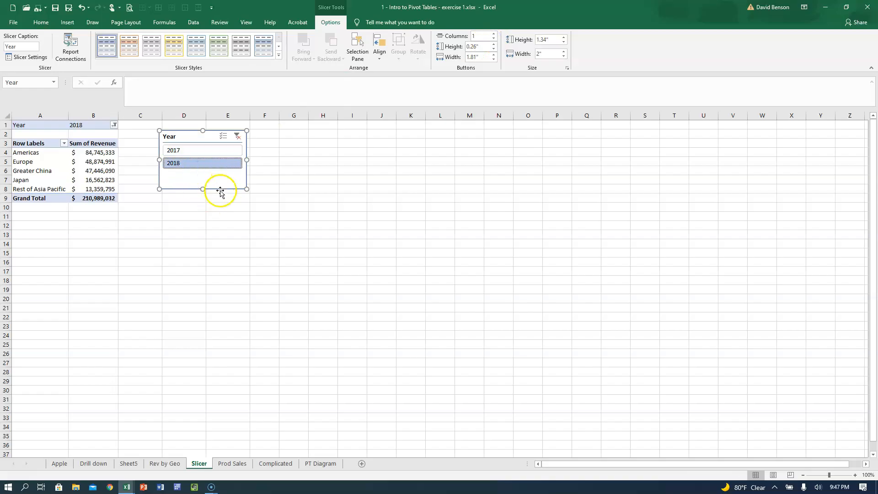
left_click_drag(220, 190, 243, 206)
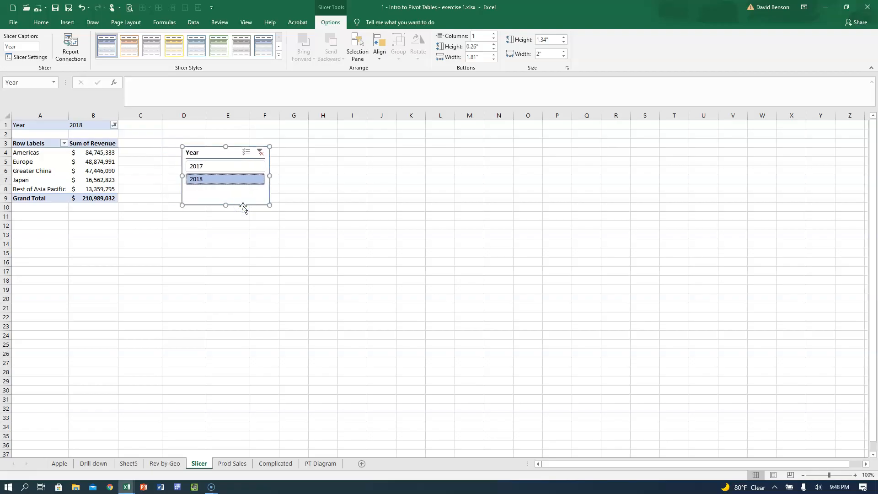
left_click(226, 171)
left_click(224, 171)
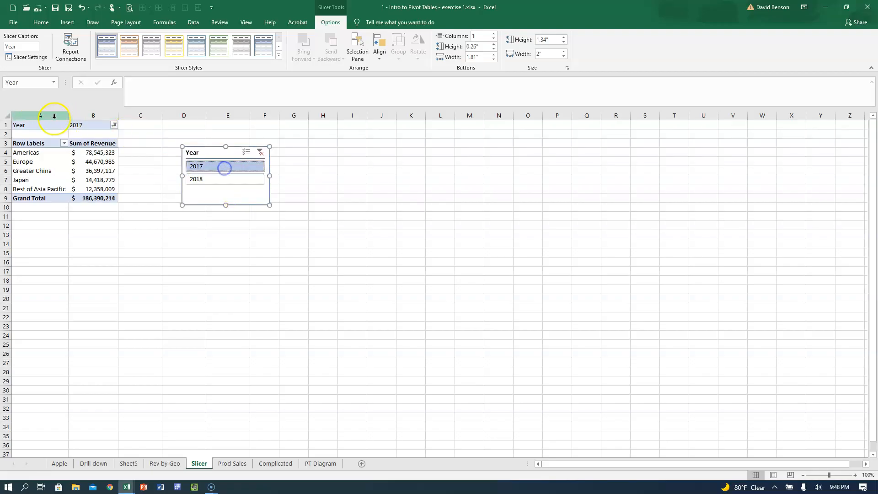
left_click(75, 125)
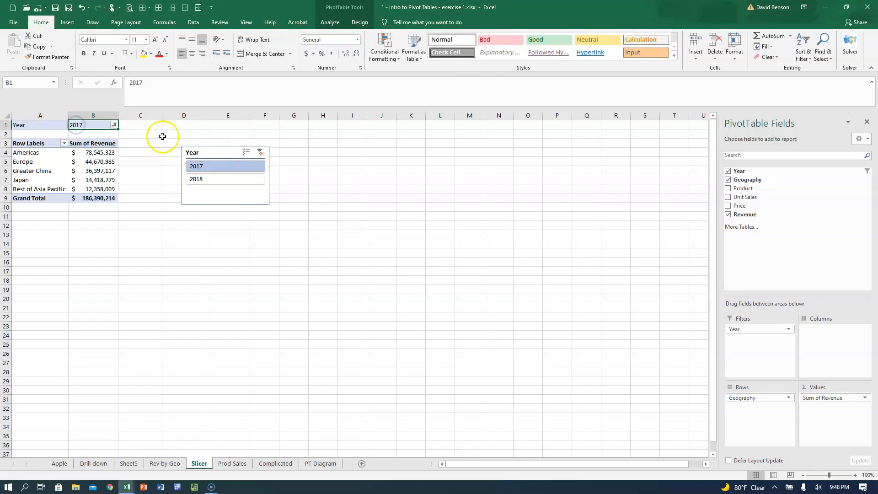
left_click(197, 181)
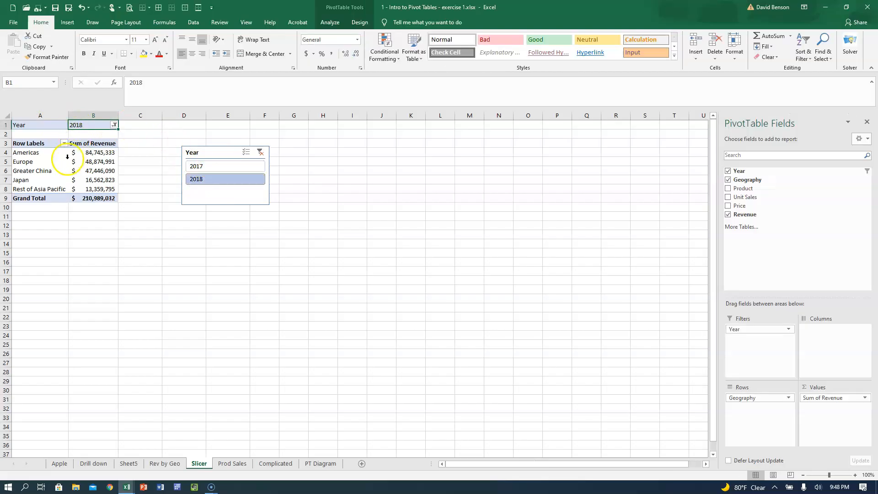
Step: Turn off multiple-item selection in the PivotTable's Year filter and set the filter to 2017
left_click(114, 125)
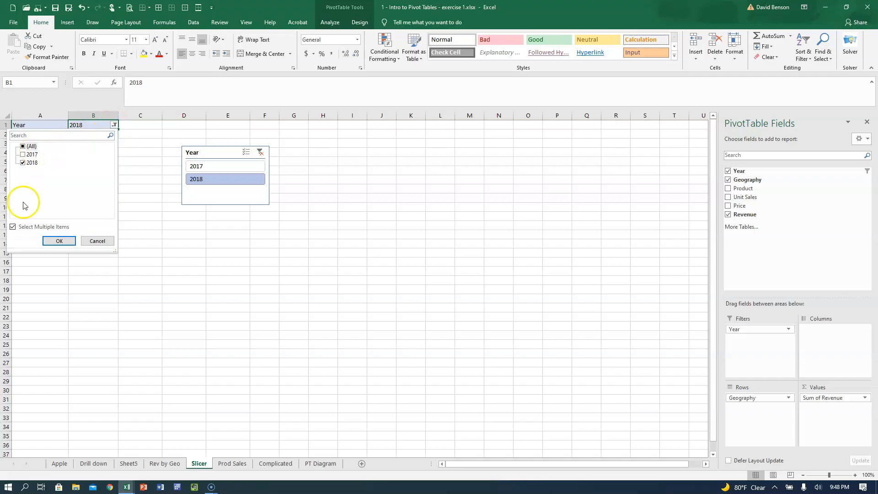
left_click(15, 227)
left_click(26, 155)
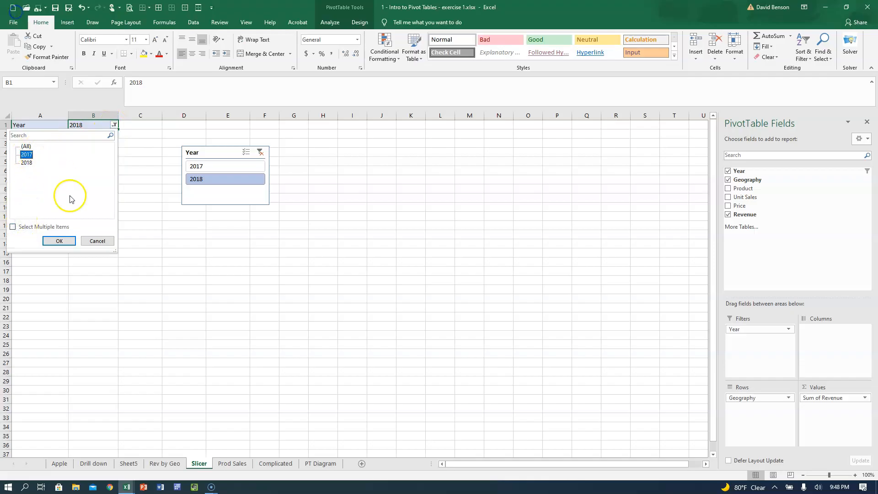
left_click(59, 241)
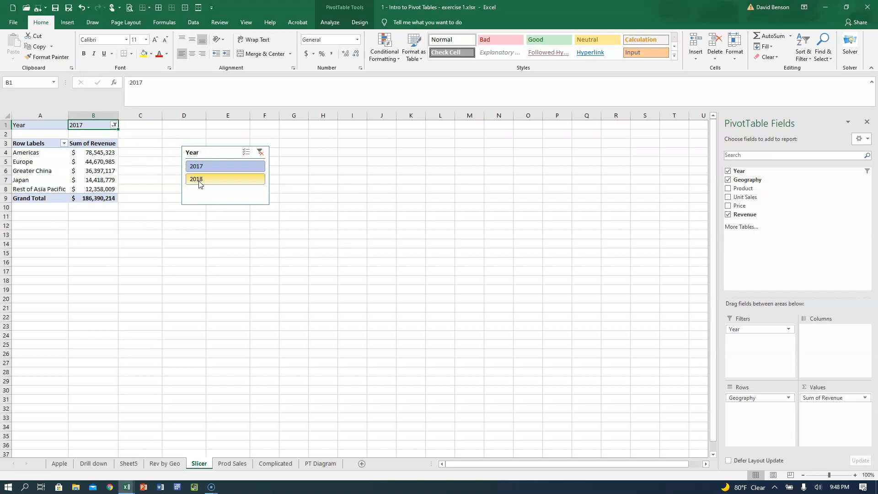
Step: Move the Year slicer close to the PivotTable, and use it to filter to 2018 and back to 2017
left_click_drag(208, 150, 183, 148)
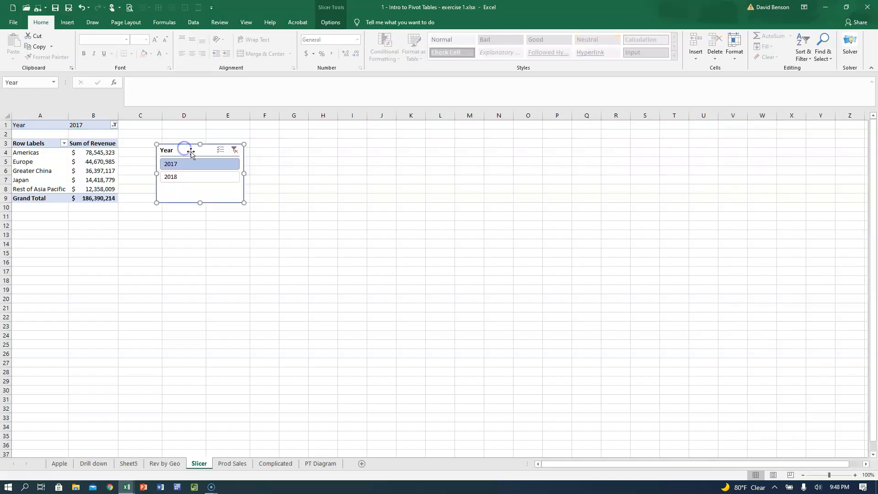
left_click(188, 177)
left_click(186, 164)
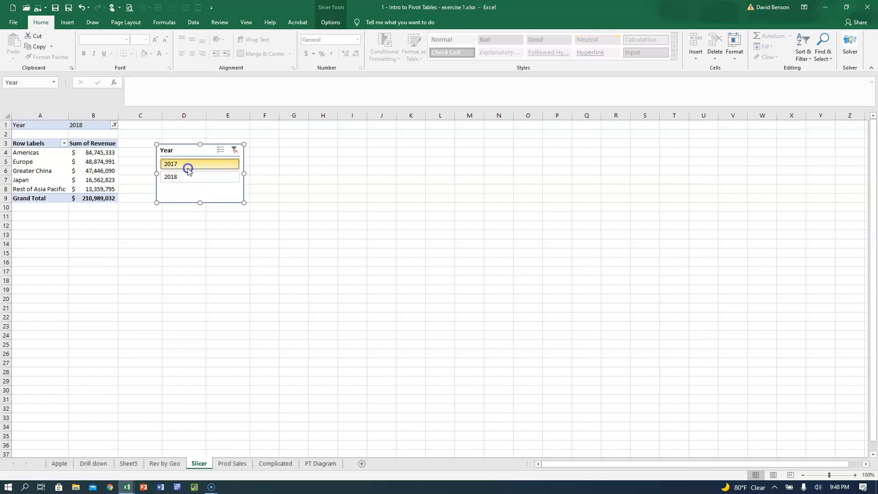
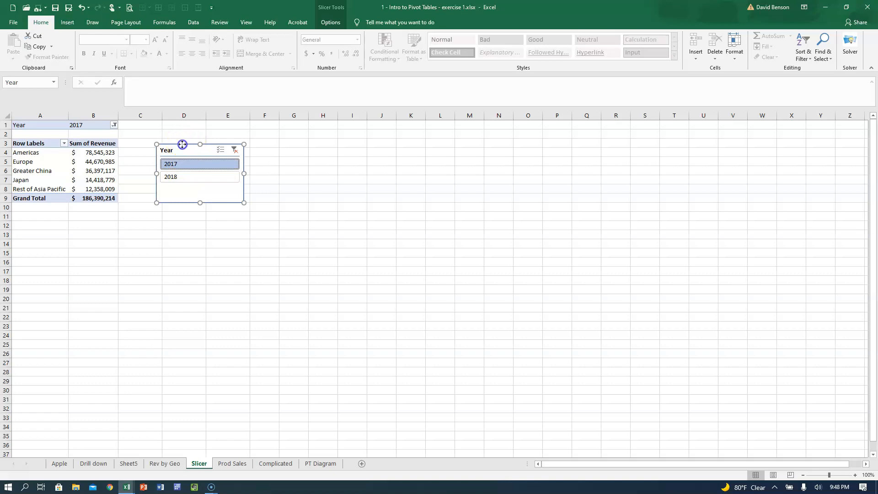
left_click_drag(183, 144, 163, 137)
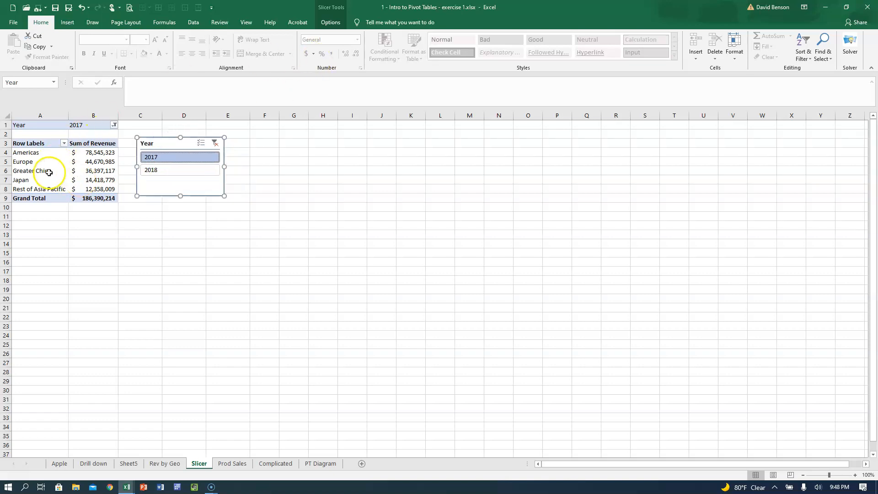
Step: Insert a clustered column PivotChart from the revenue-by-geography PivotTable and place it beside the Year slicer
left_click(49, 172)
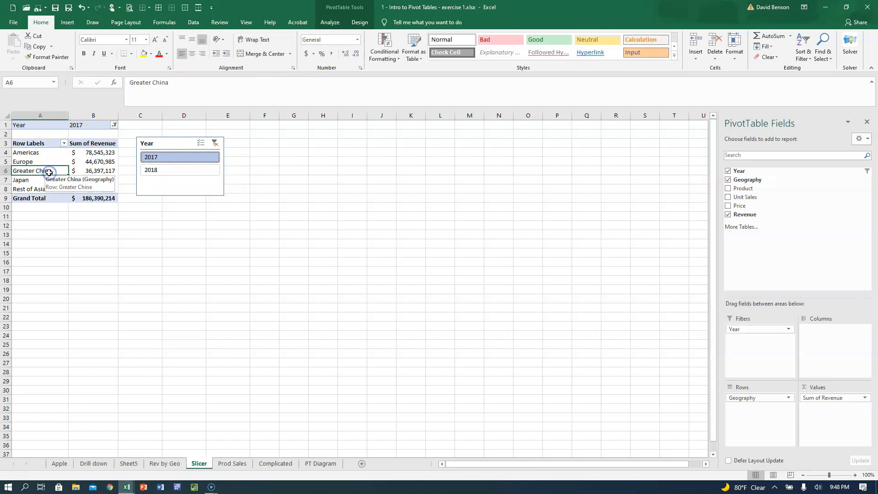
left_click(330, 22)
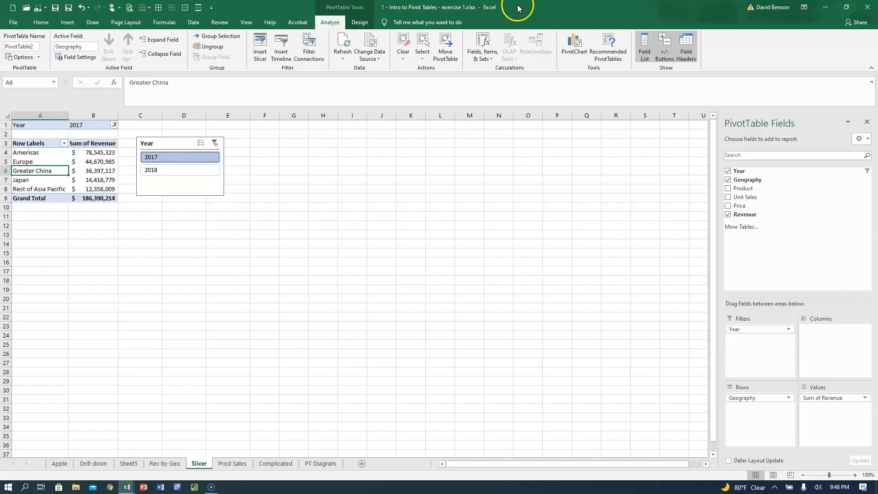
left_click(568, 39)
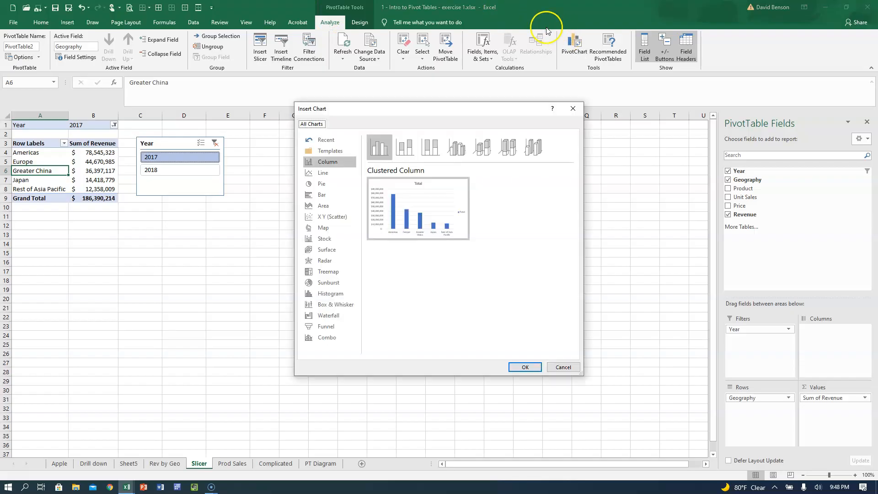
mouse_move(423, 227)
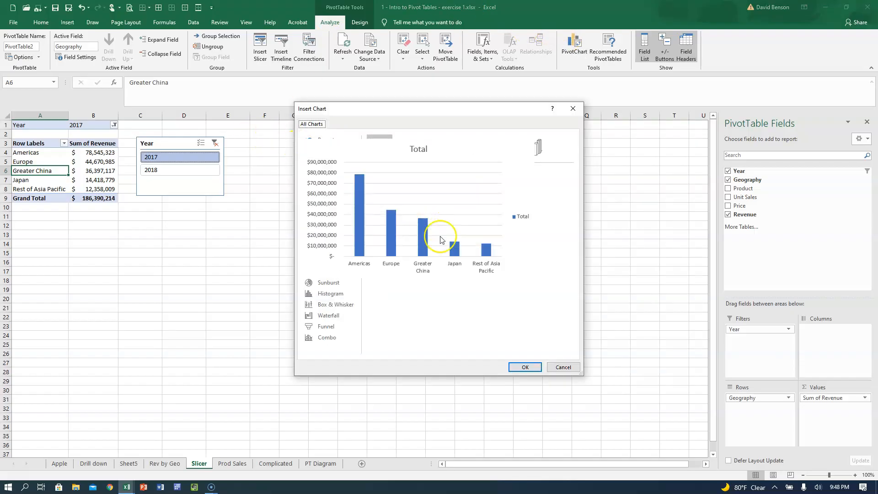
left_click(521, 368)
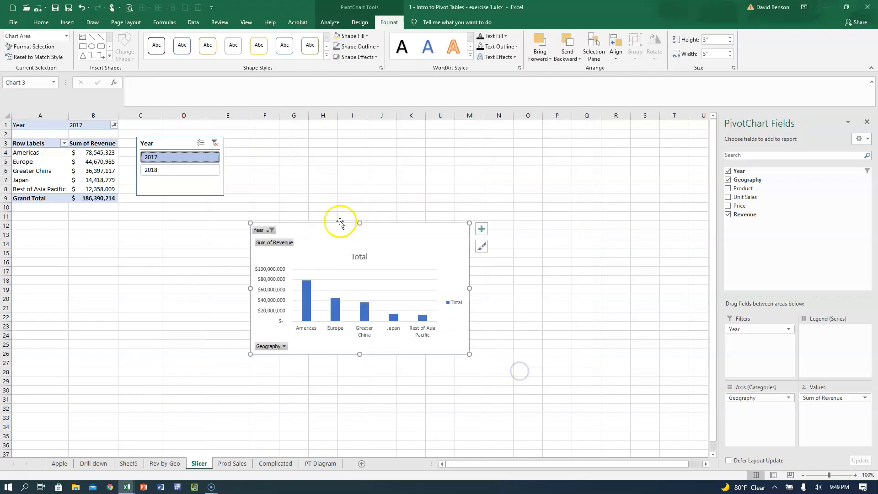
mouse_move(337, 221)
left_mouse_down()
mouse_move(323, 125)
mouse_move(320, 141)
mouse_move(332, 141)
left_mouse_up()
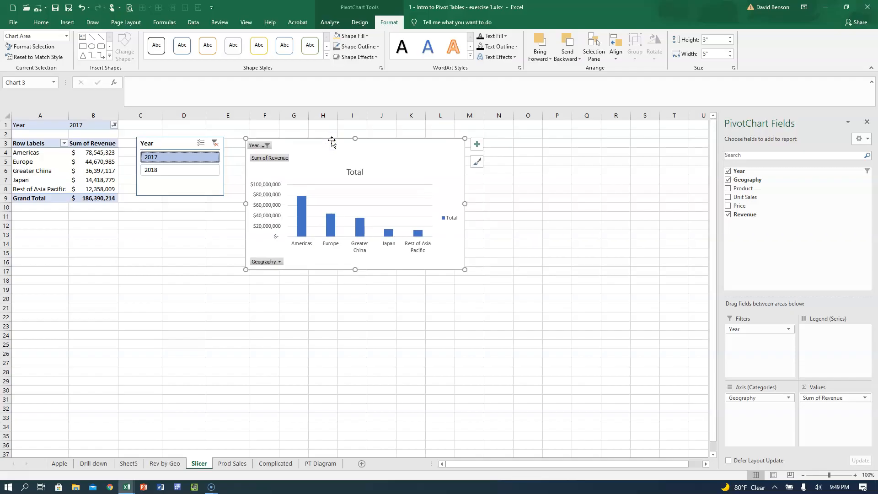
Step: Use the Year slicer to switch the PivotTable and PivotChart between 2018 and 2017, ending on 2018
left_click(166, 170)
left_click(166, 156)
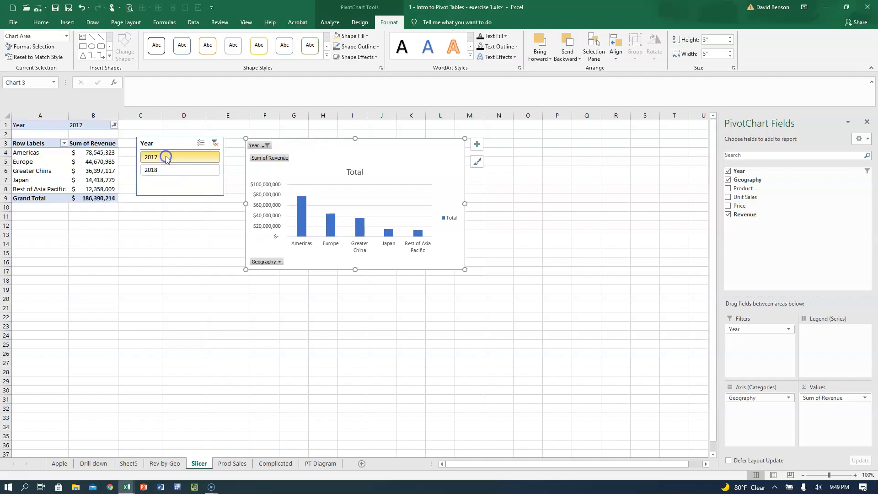
left_click(165, 170)
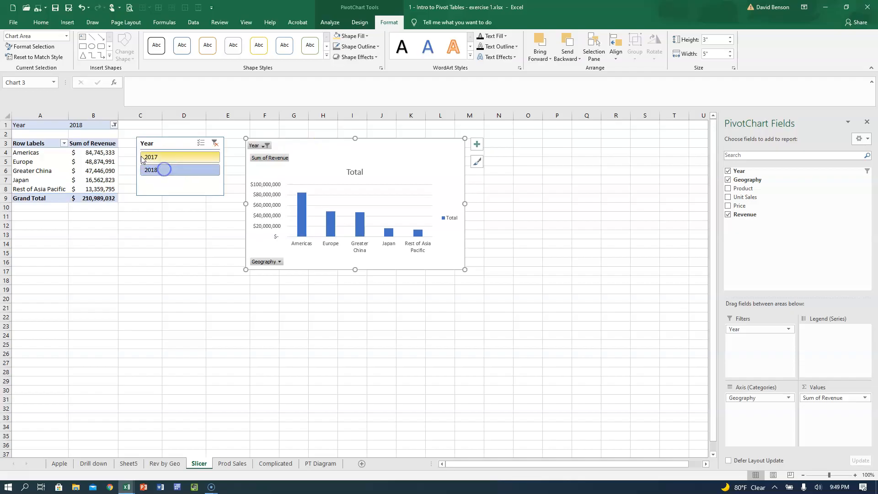
Step: Set the PivotTable's Year filter to (All), and use the Year slicer to filter to 2018 and finally 2017
left_click(114, 125)
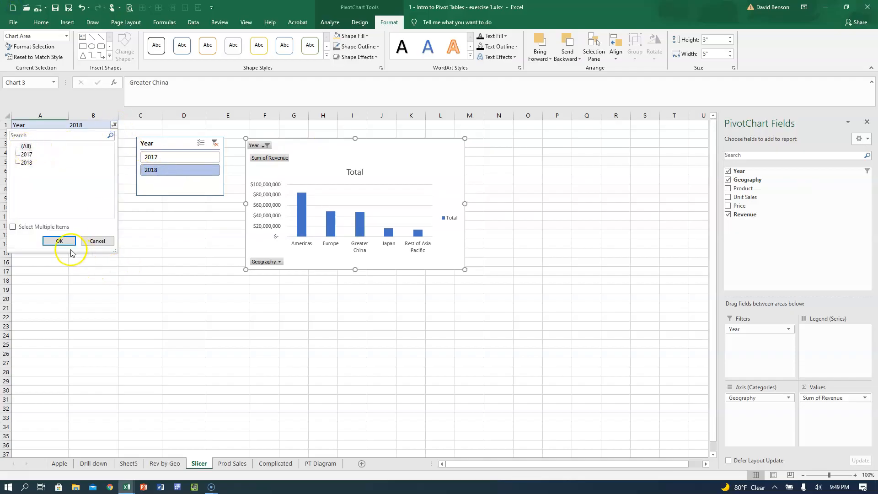
left_click(59, 241)
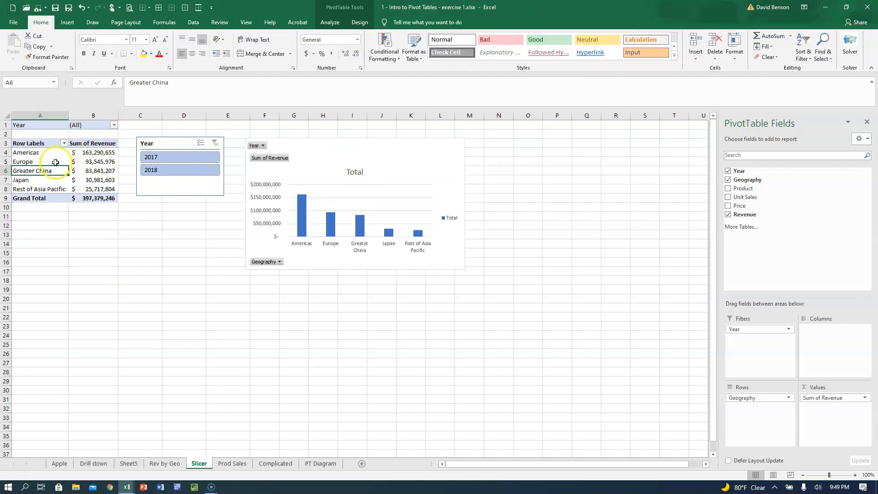
left_click(169, 172)
left_click(175, 156)
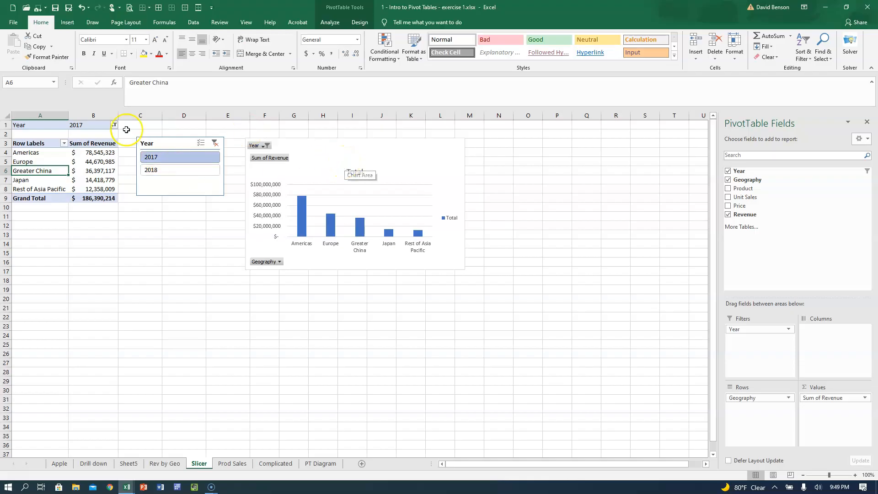
Step: Delete the pivot chart's legend and hide all field buttons on the chart
left_click(322, 160)
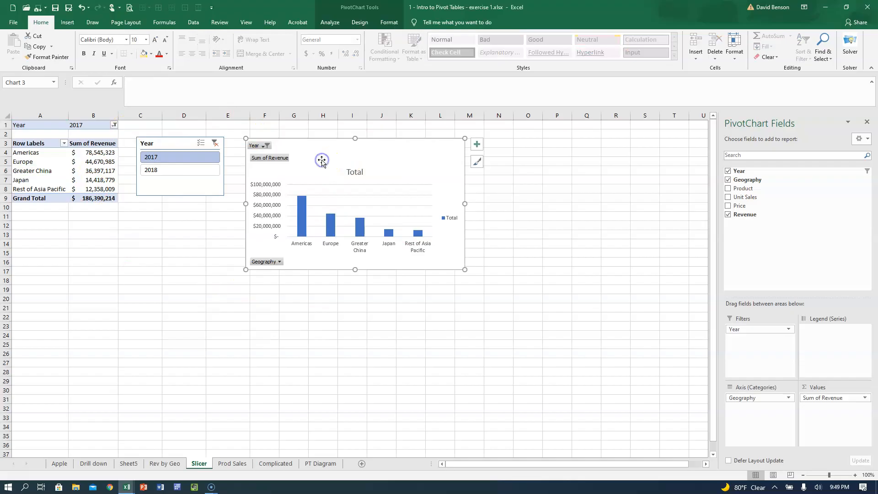
left_click(446, 222)
key("Delete")
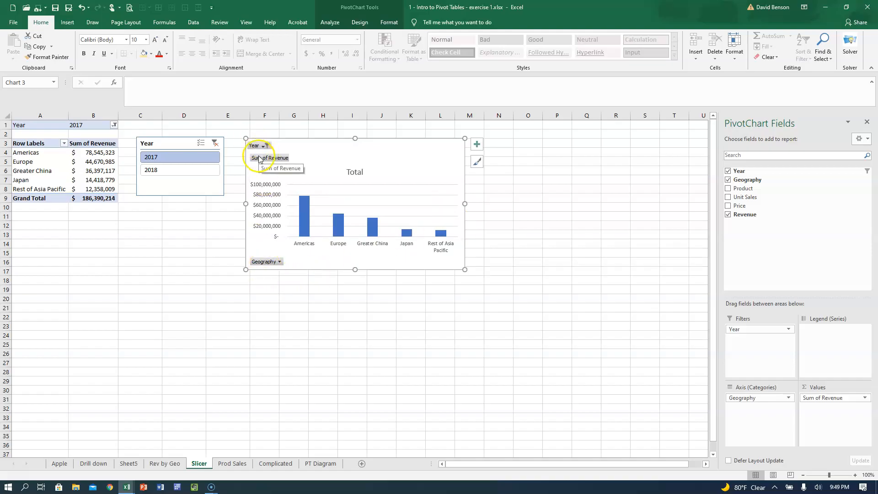
right_click(257, 263)
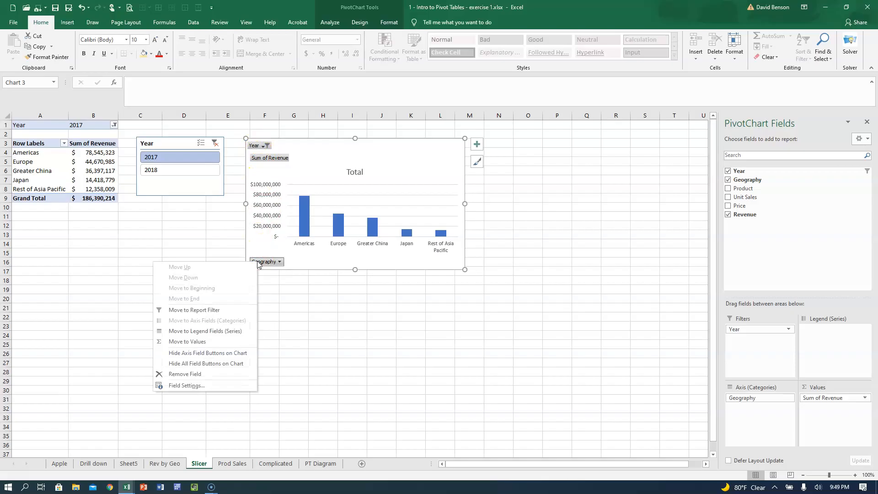
left_click(187, 364)
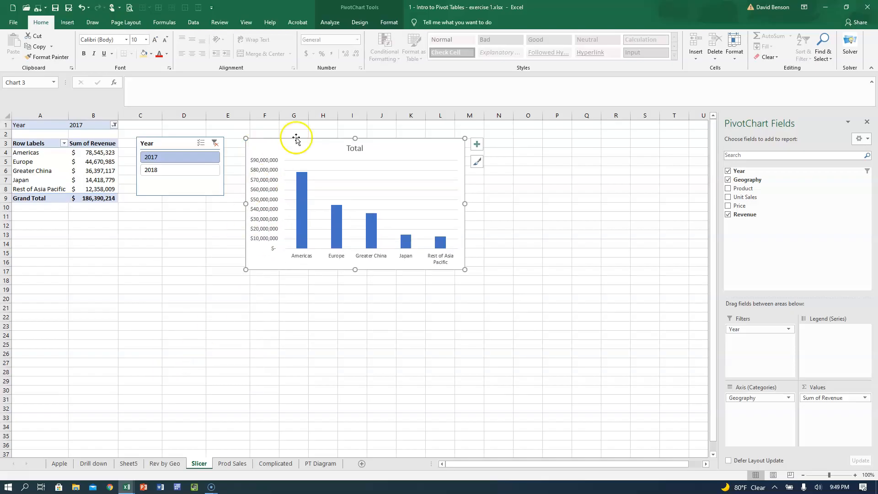
Step: Shift the pivot chart slightly down and give its chart area a darker outline
mouse_move(292, 139)
left_mouse_down()
mouse_move(282, 134)
mouse_move(292, 135)
left_mouse_up()
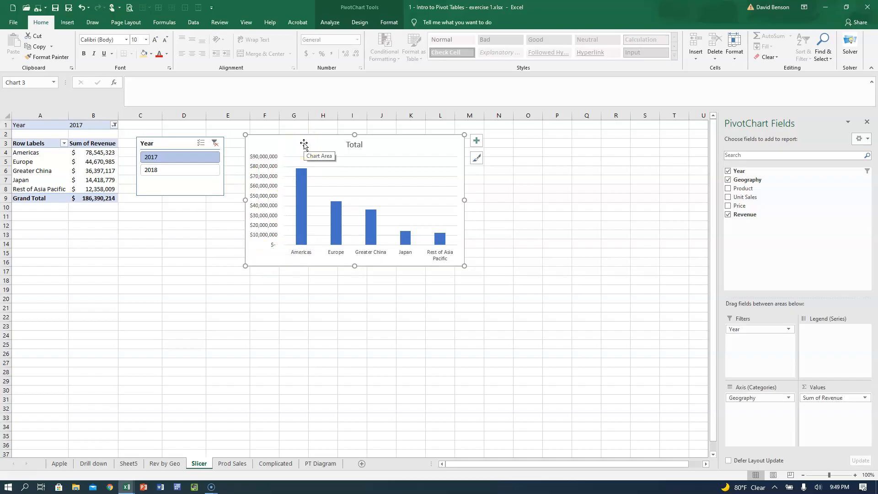
left_click_drag(304, 143, 308, 153)
left_click(385, 24)
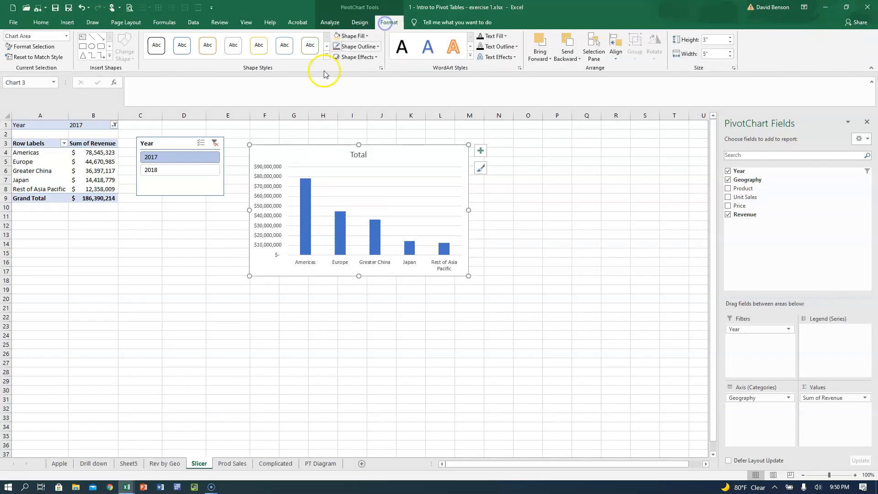
left_click(376, 47)
left_click(340, 111)
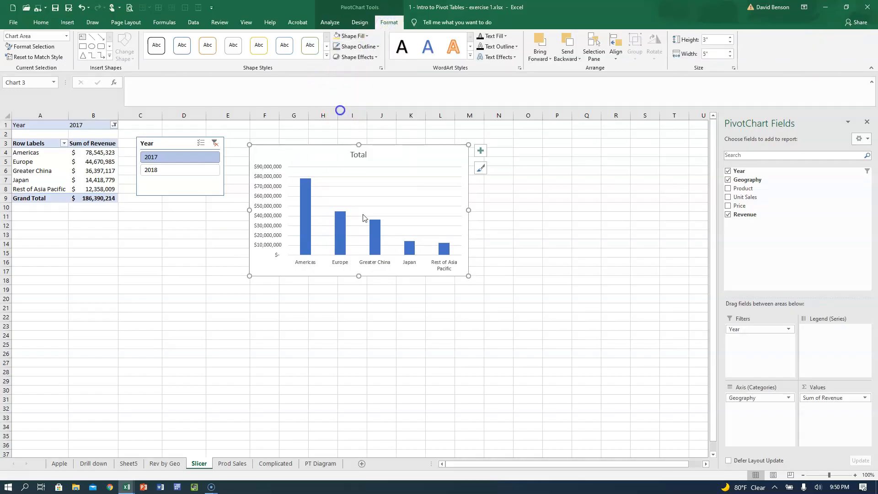
left_click(323, 308)
left_click(290, 274)
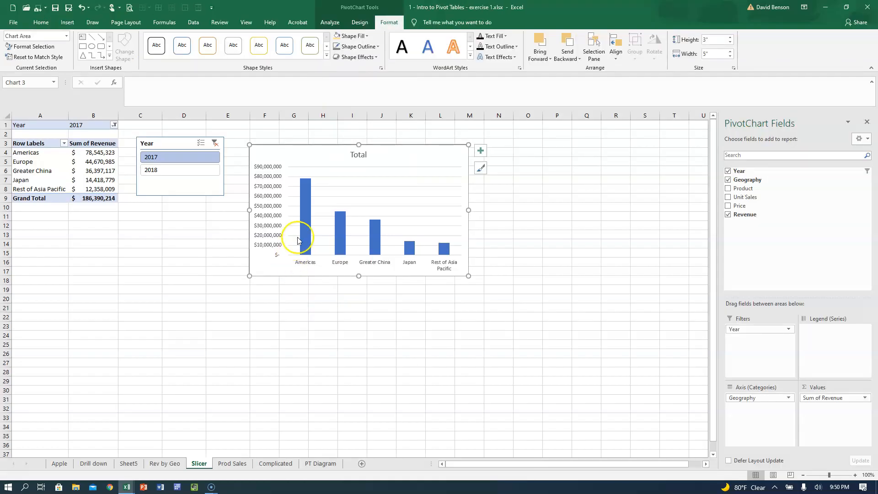
Step: Widen the revenue columns by setting the data series gap width to 30%
right_click(306, 216)
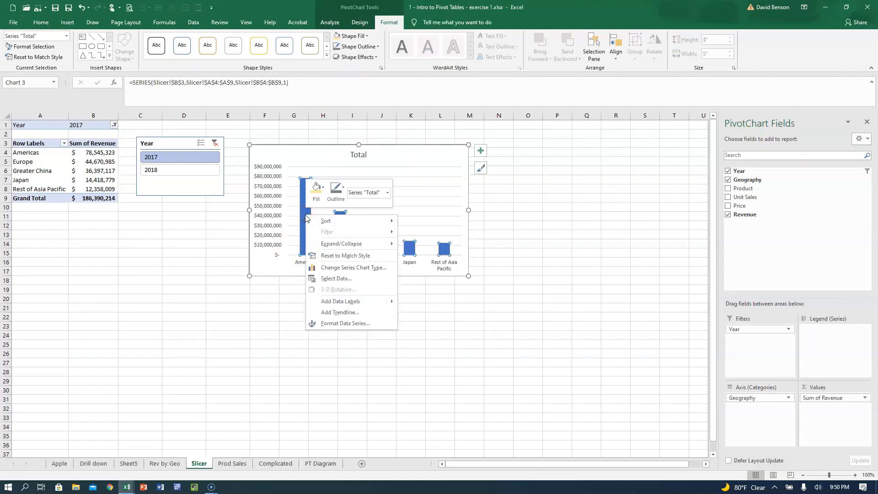
left_click(276, 273)
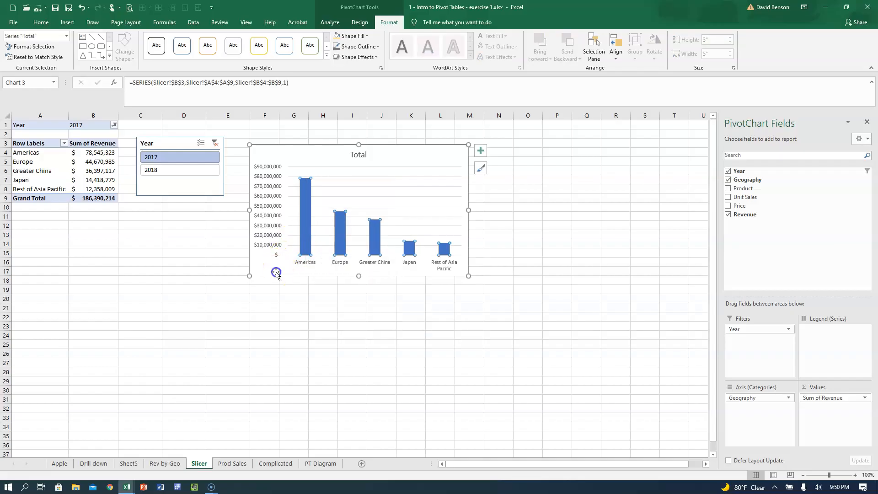
right_click(307, 204)
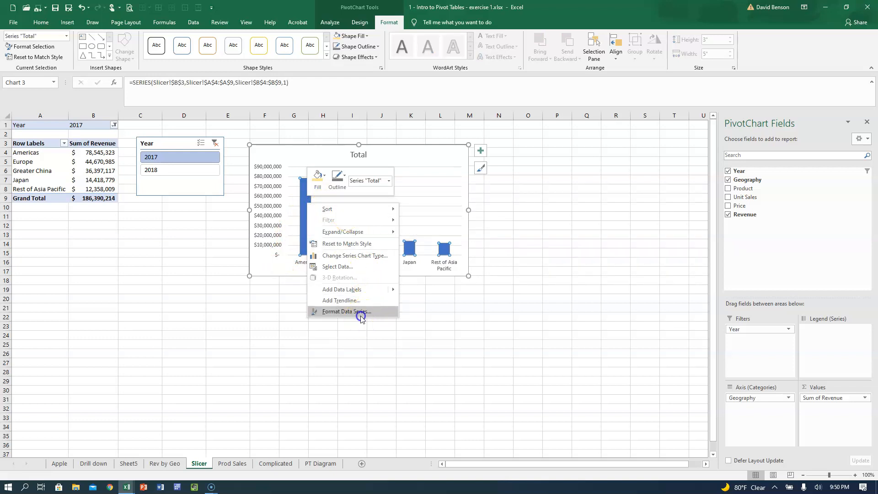
left_click(347, 311)
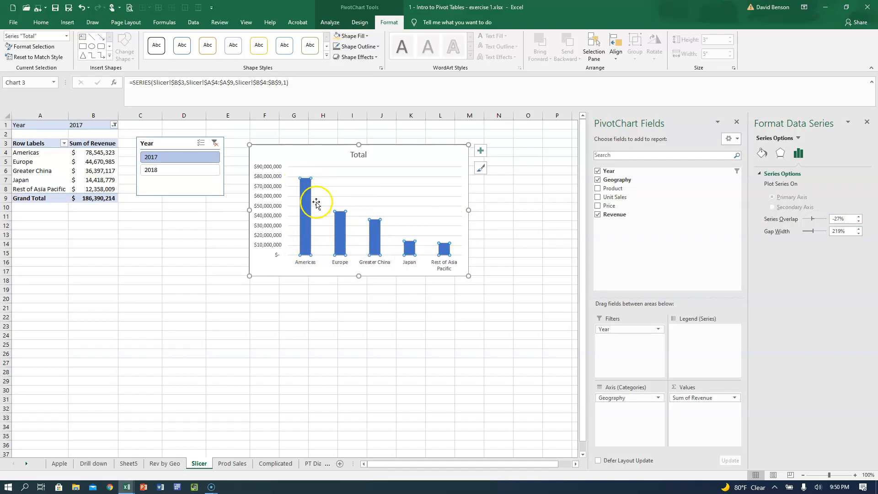
left_click(838, 232)
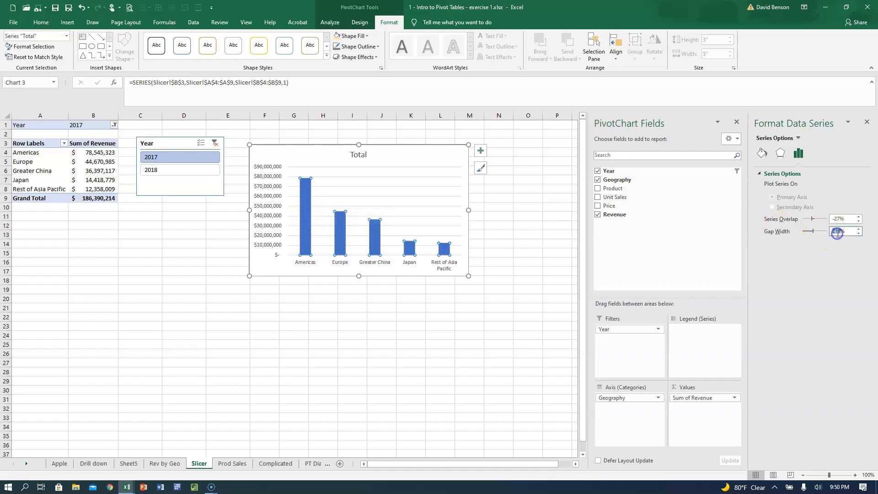
type("30")
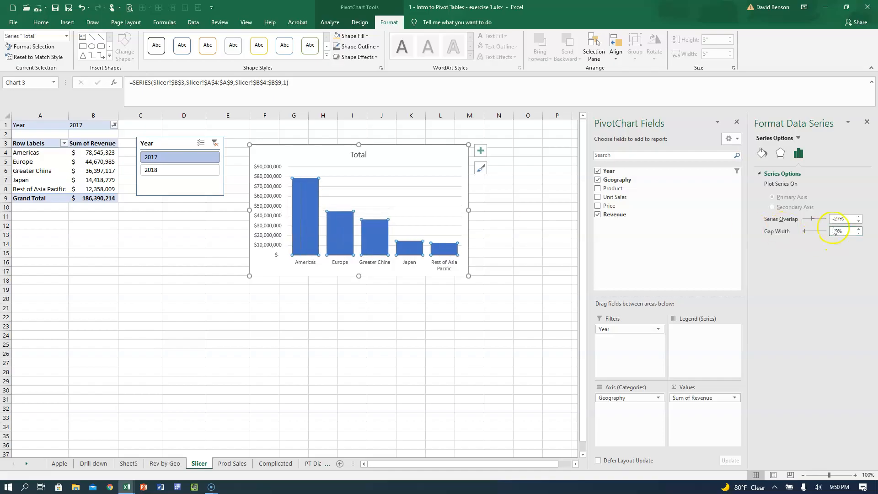
left_click(244, 362)
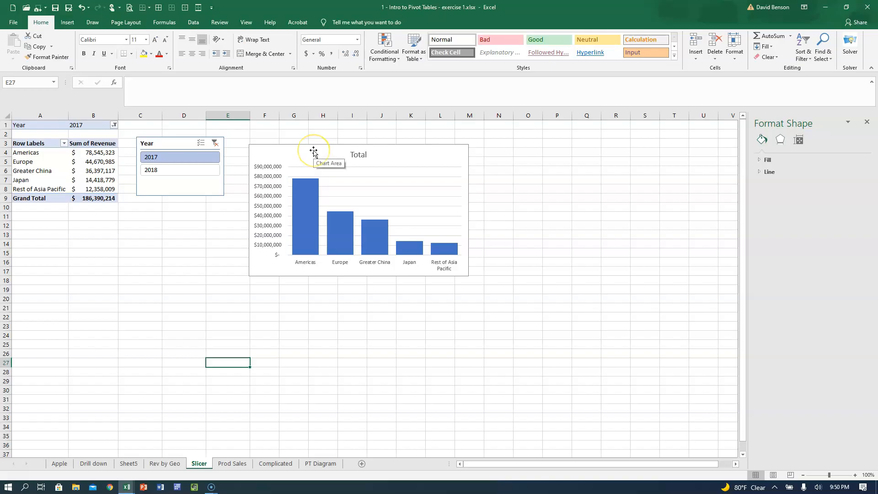
left_click(313, 152)
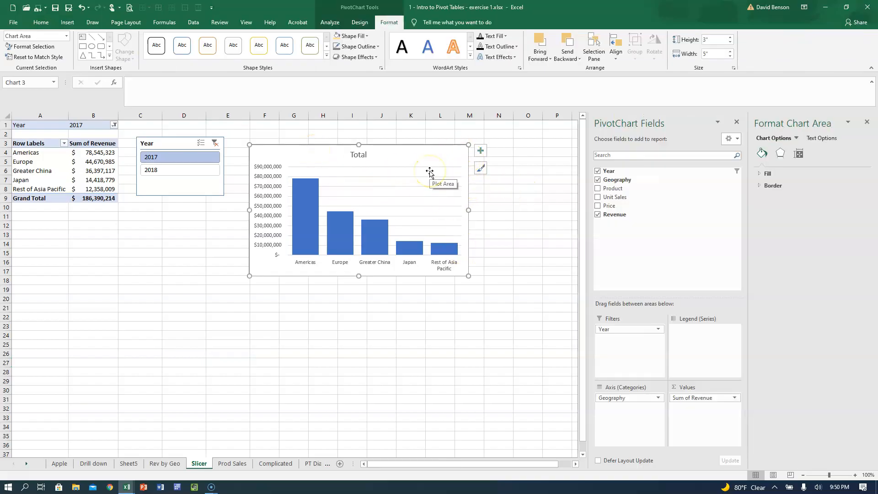
left_click(306, 147)
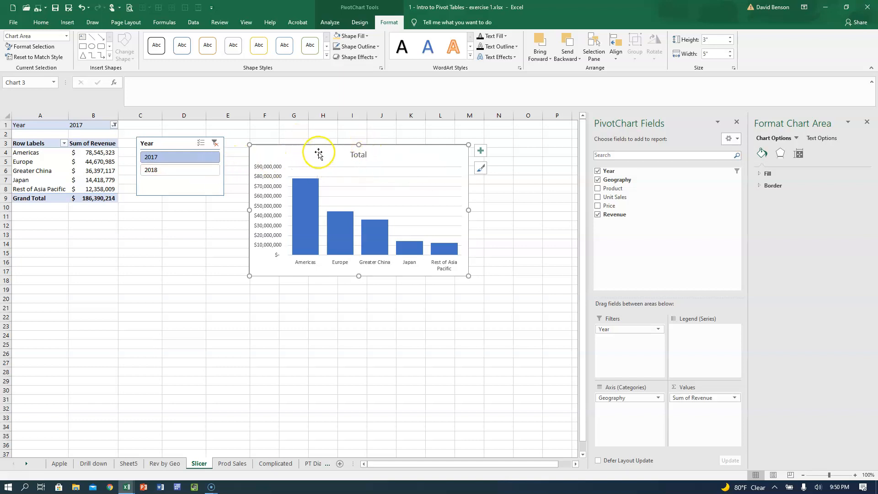
left_click(305, 161)
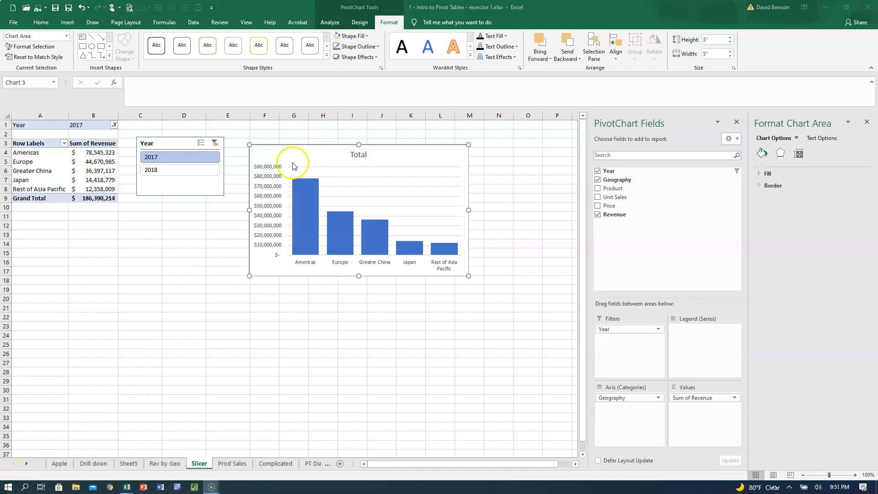
left_click(313, 155)
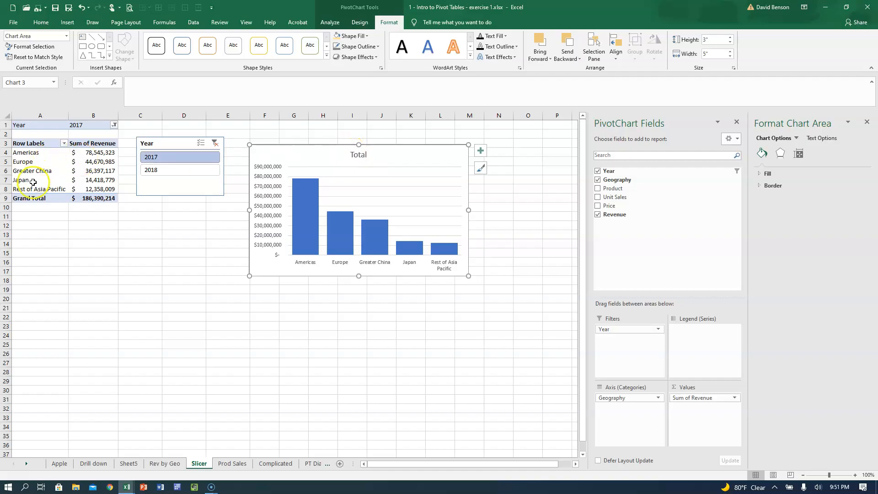
Step: Replace the pivot chart's title with "Revenue by Geography"
left_click(358, 157)
double_click(358, 156)
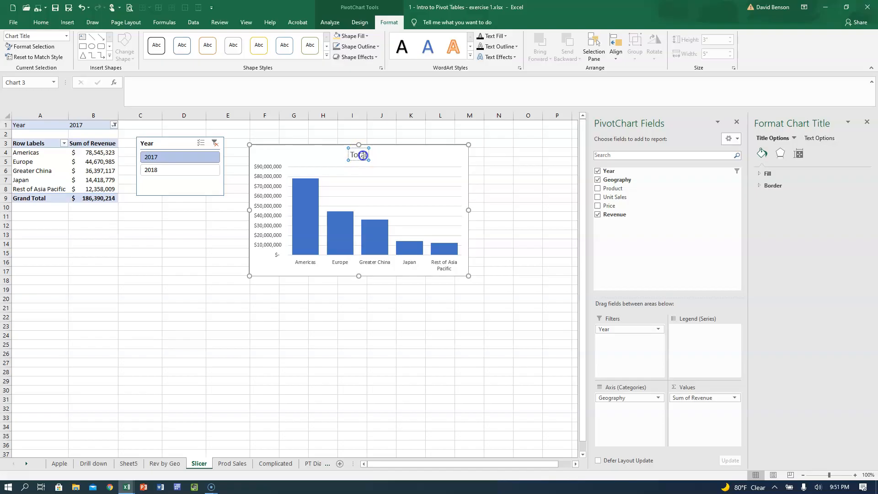
type("Revenu")
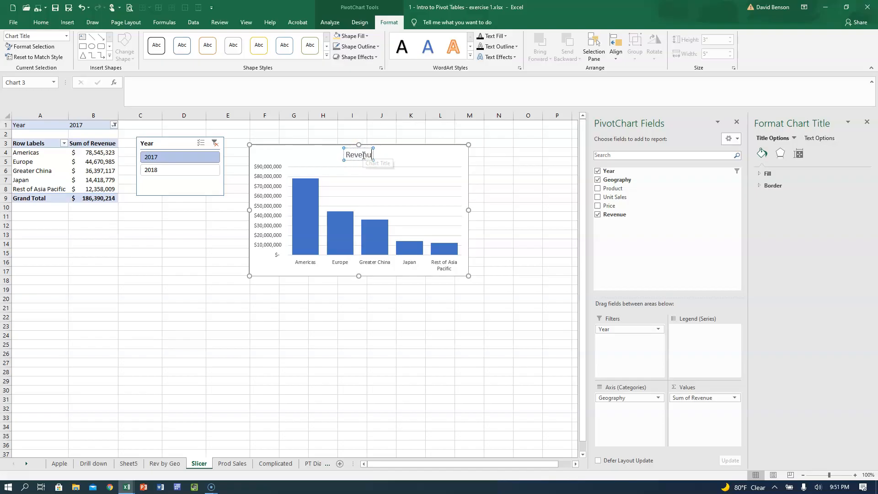
type("e by Geo")
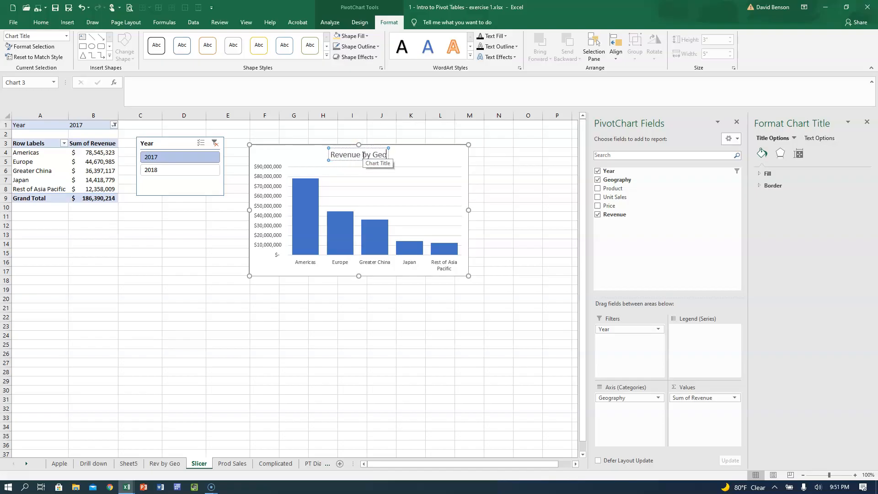
type("graphy")
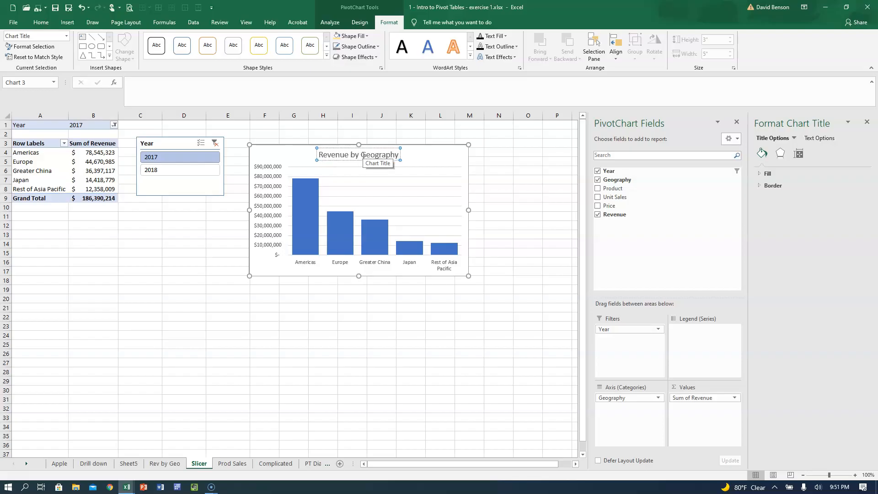
left_click(190, 243)
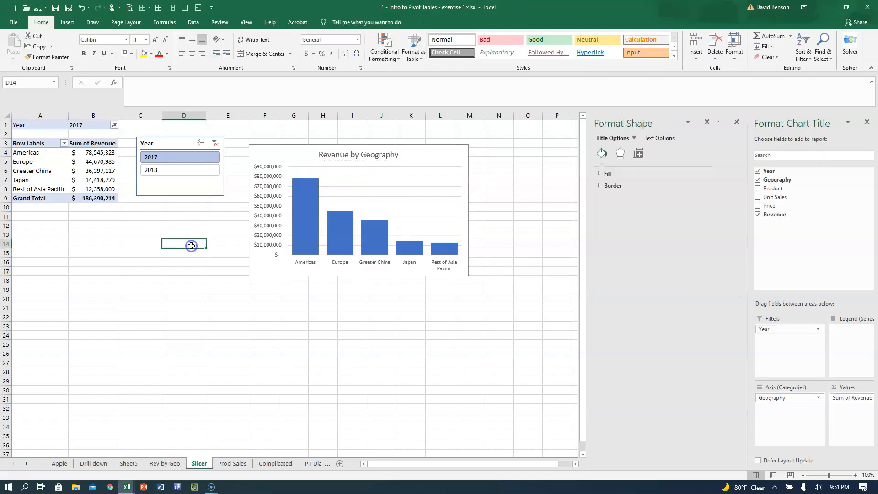
Step: Move the pivot chart slightly down and left, and place the Year slicer beside it at about the same height
left_click(290, 151)
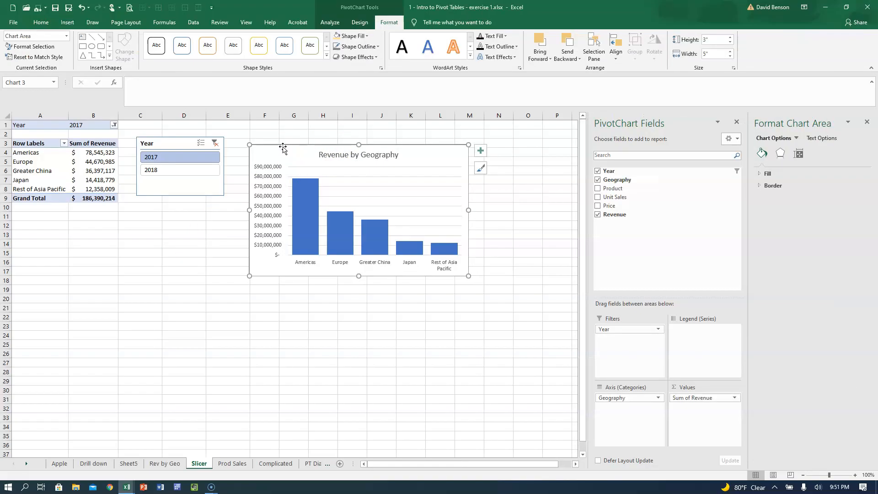
left_click_drag(280, 146, 270, 155)
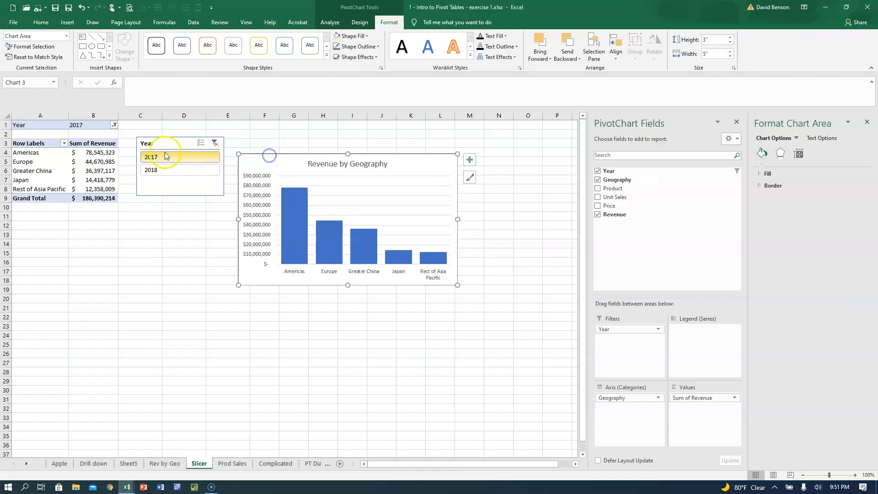
left_click_drag(163, 137, 155, 157)
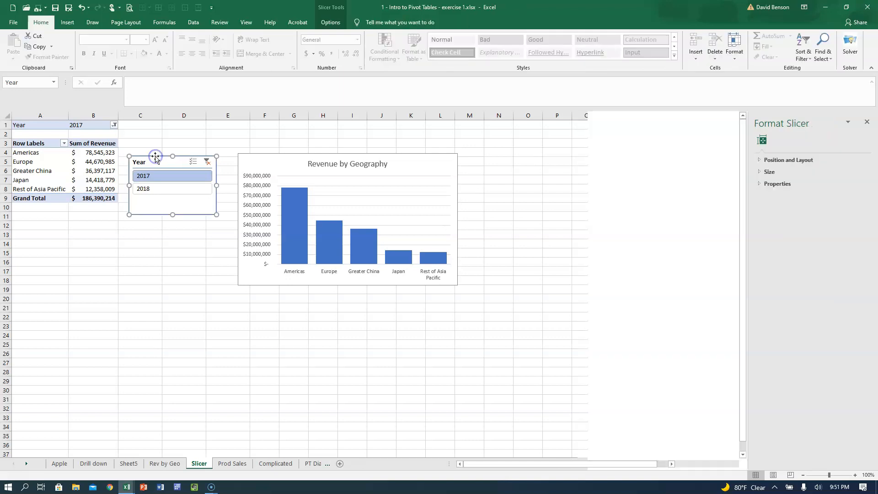
Step: Test the Year slicer by filtering to 2018, back to 2017, and finally to 2018 again
left_click(153, 189)
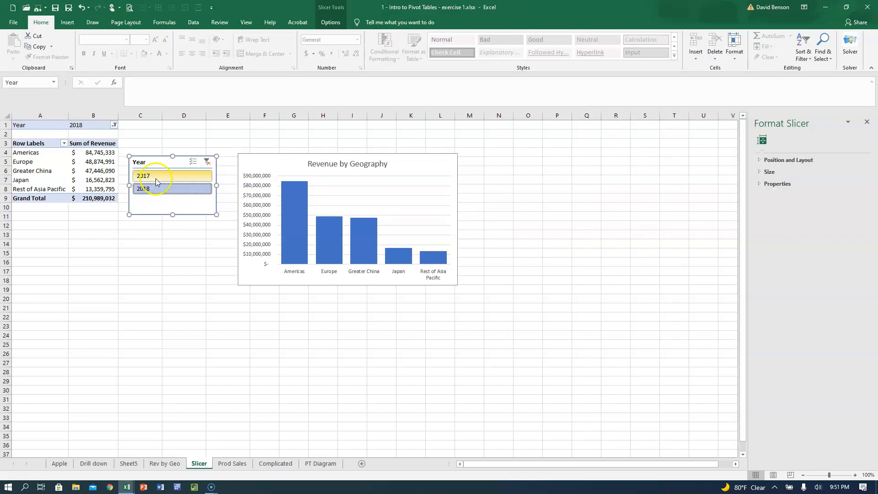
left_click(153, 175)
left_click(159, 190)
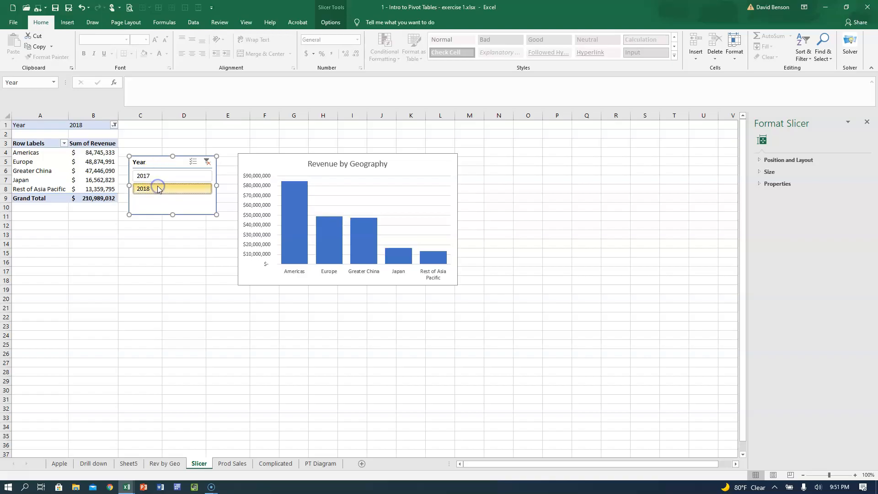
Step: Enter "Revenue by Geography" in cell D1 and widen column D to fit the text
left_click(366, 168)
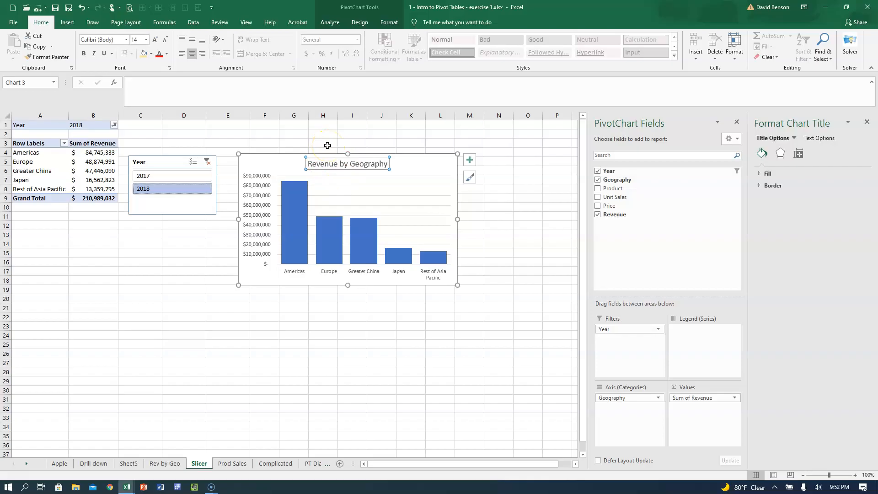
left_click(198, 124)
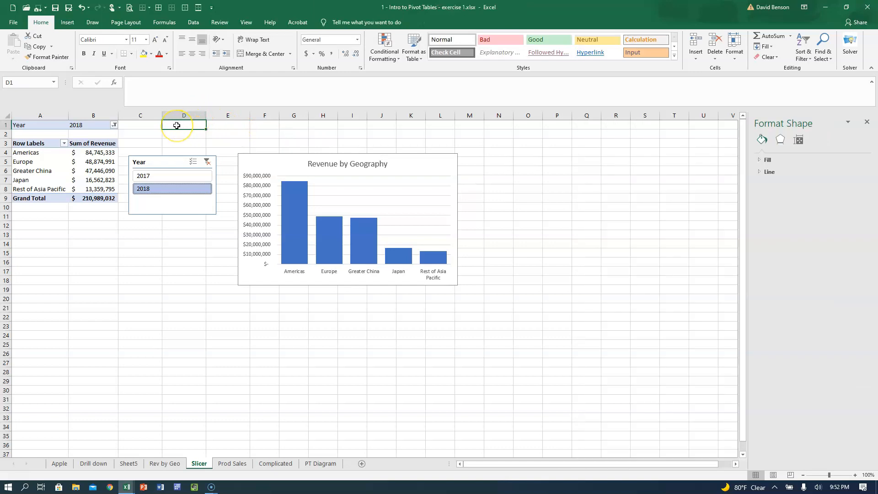
type("Revenue by Geography")
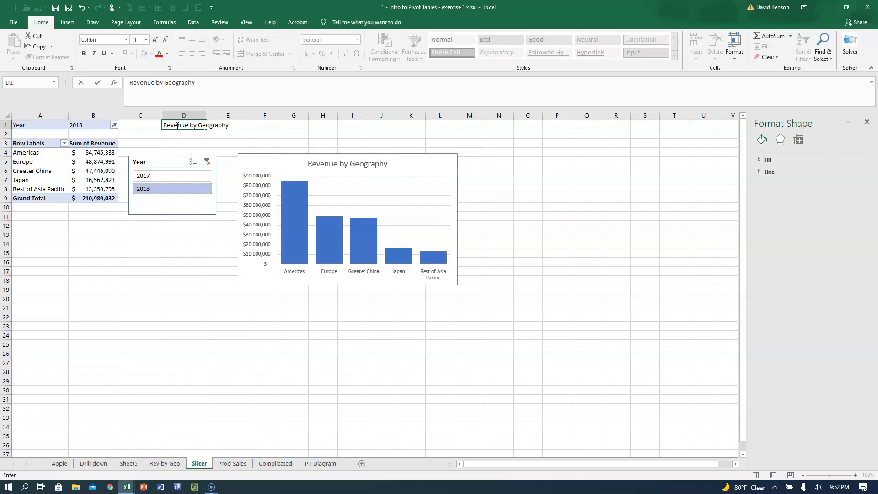
key("Return")
left_click(177, 126)
left_click_drag(206, 115, 237, 113)
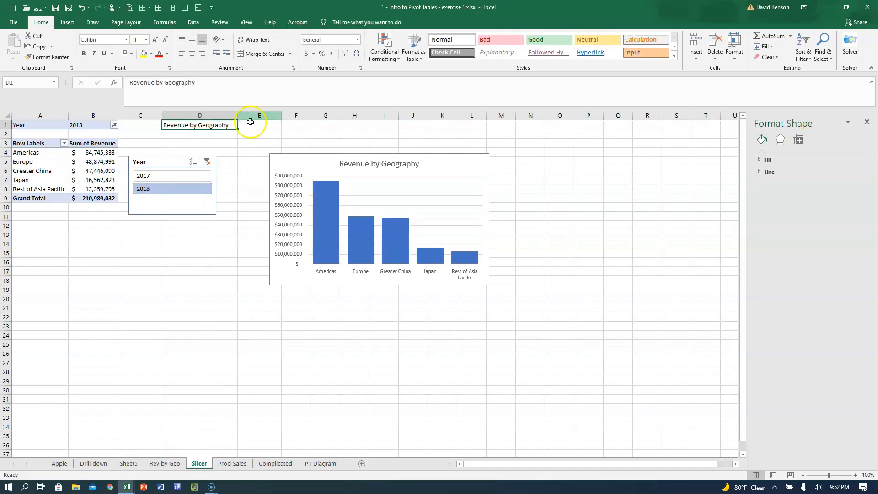
Step: Enter the formula =CONCAT(D1," - ",B1) in cell E1 to combine the title text with the filtered year
left_click(254, 128)
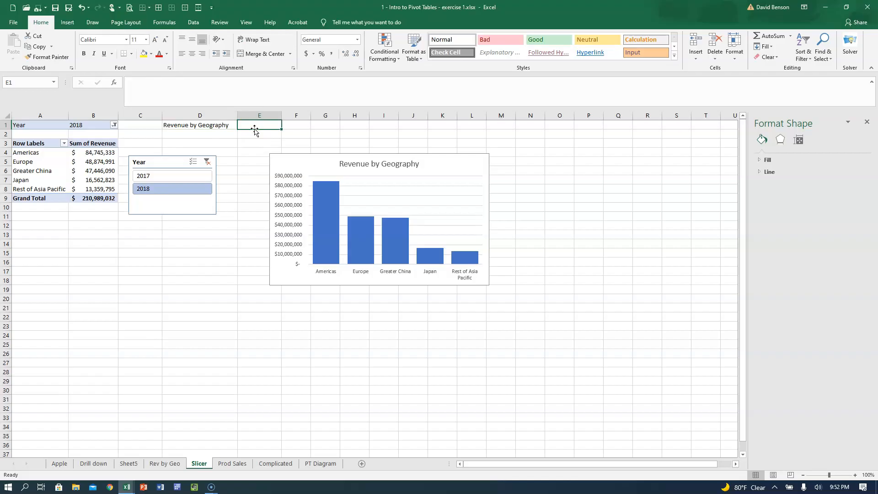
type("=")
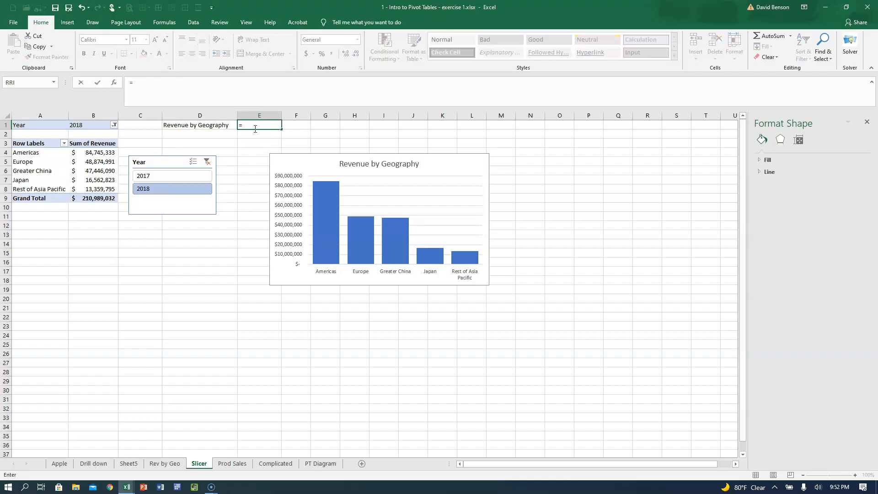
key("Escape")
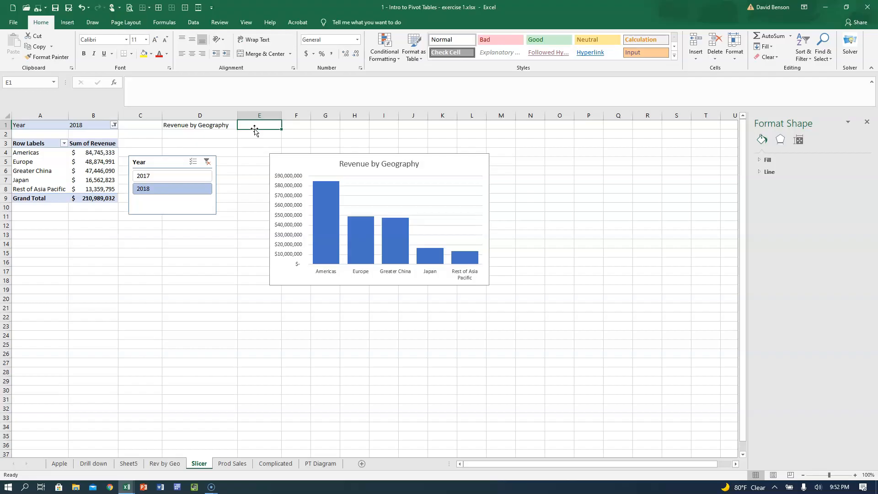
type("=con")
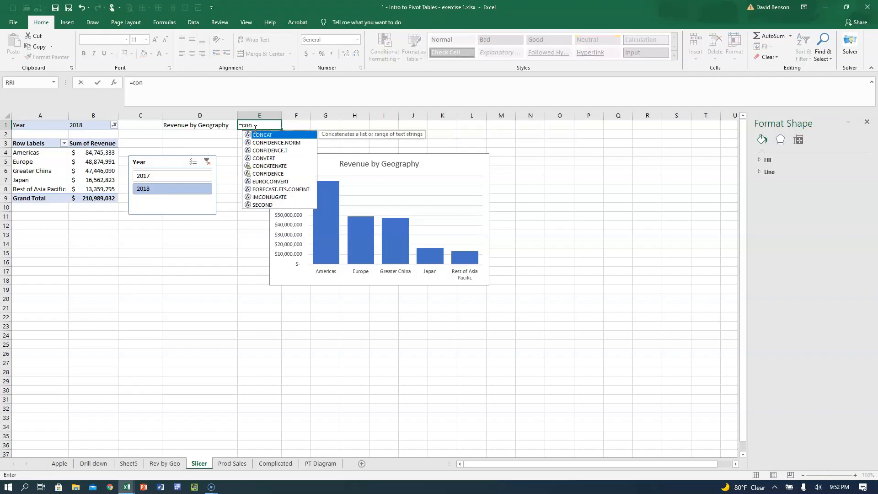
key("Tab")
left_click(195, 127)
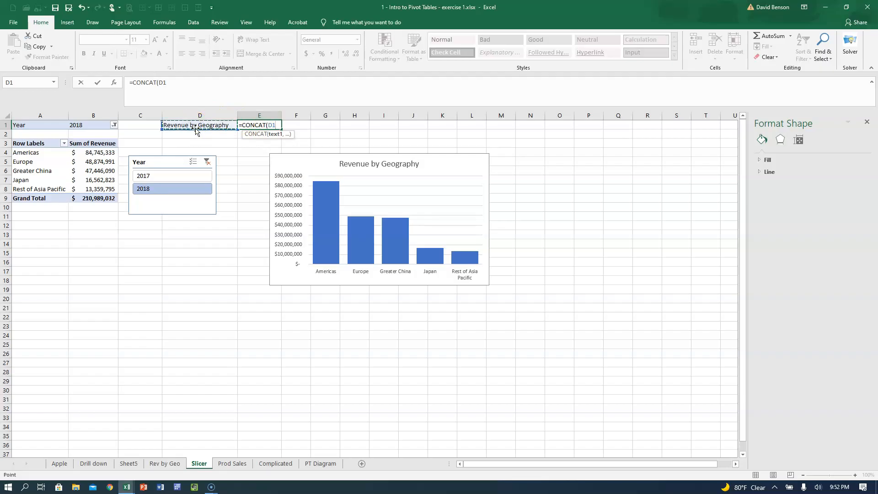
type(",\" -")
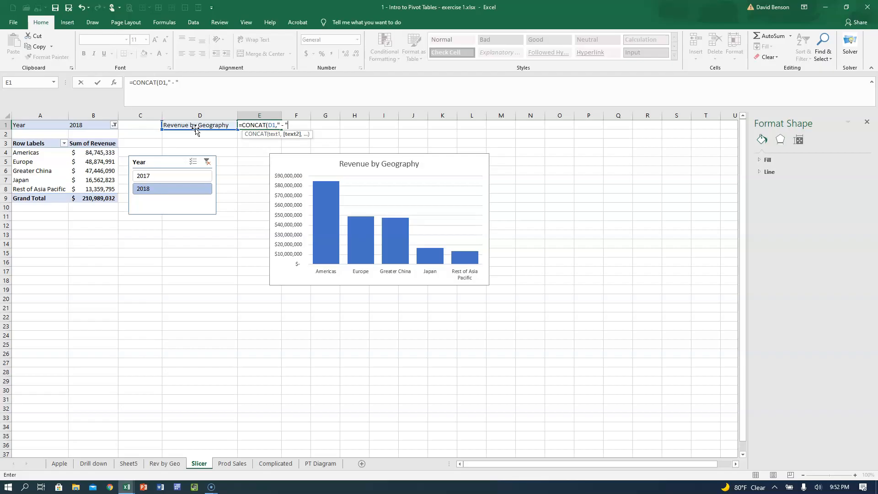
type("\",")
left_click(96, 128)
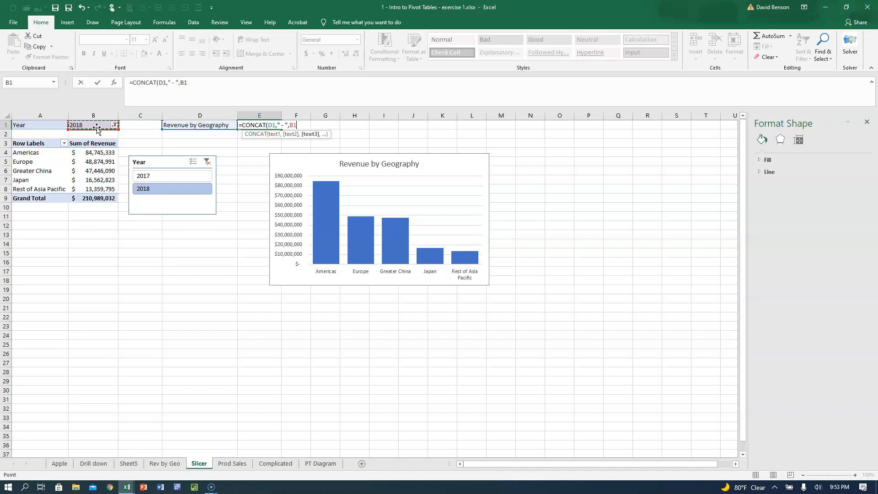
key("Return")
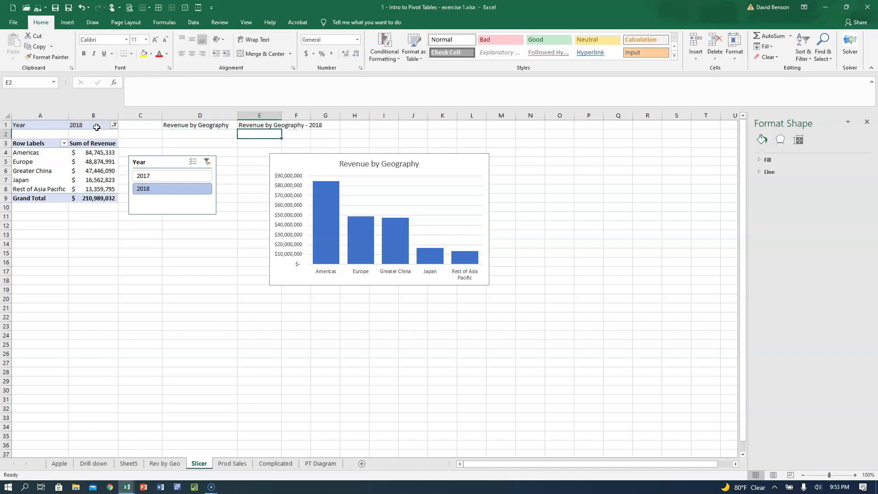
Step: Test the E1 formula by filtering the Year slicer to 2017, 2018, and back to 2017
left_click(173, 176)
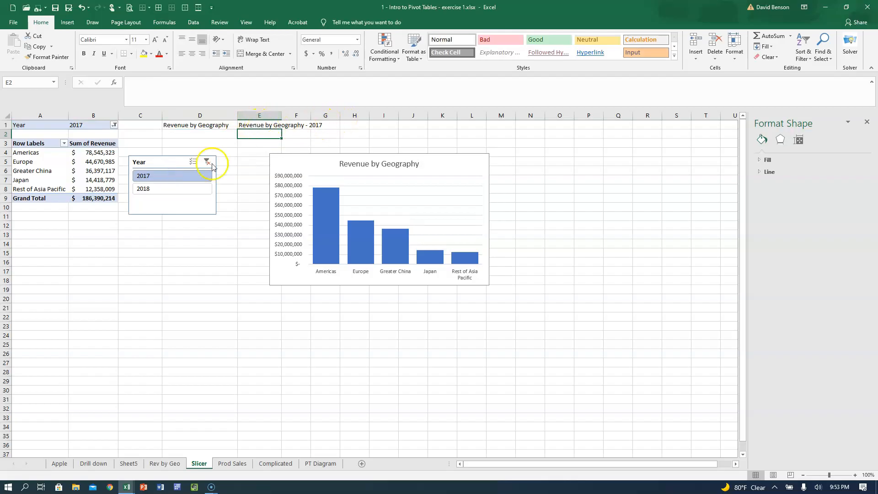
left_click(178, 186)
left_click(181, 176)
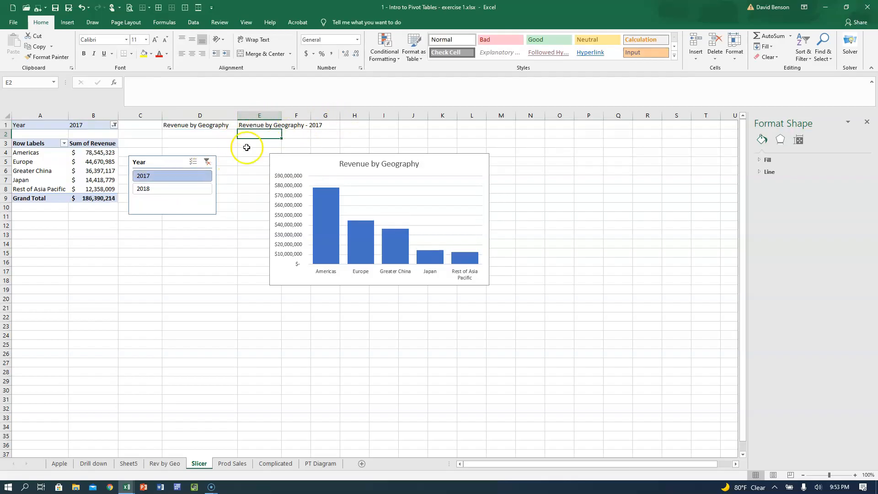
Step: Clear the pivot chart's title text, delete the empty title box, and undo that deletion
left_click(379, 166)
triple_click(379, 167)
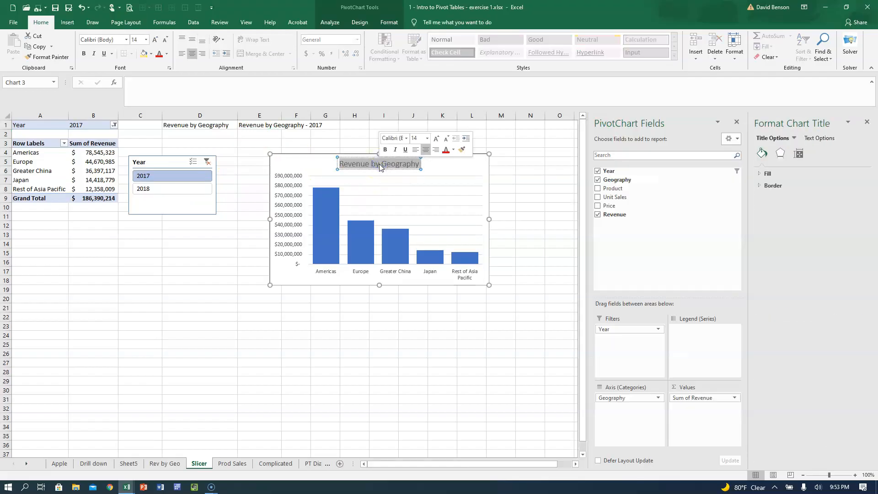
key("Delete")
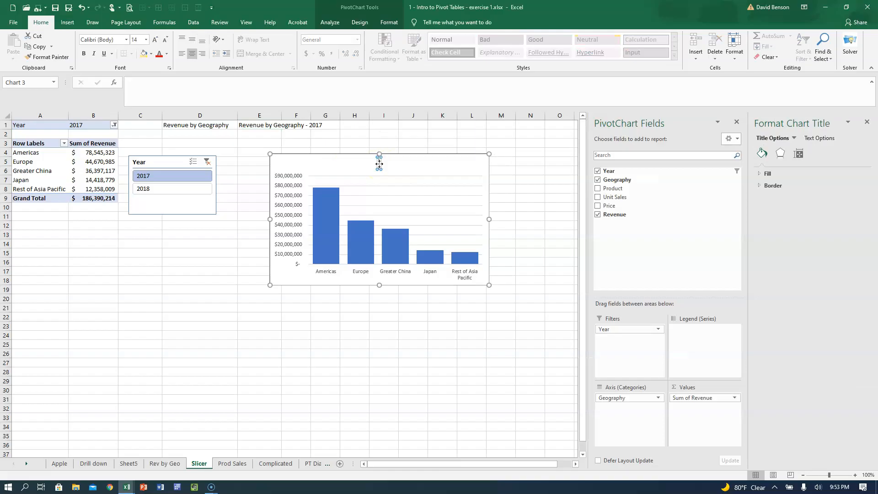
key("Delete")
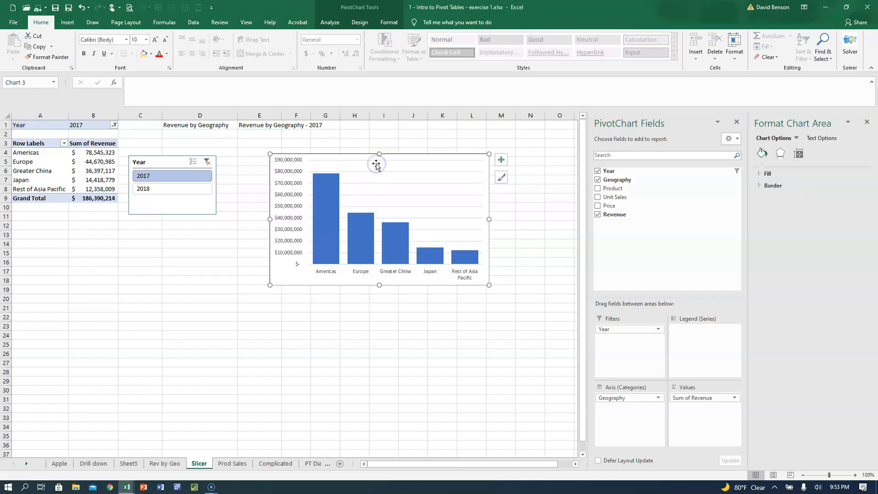
key("ctrl+z")
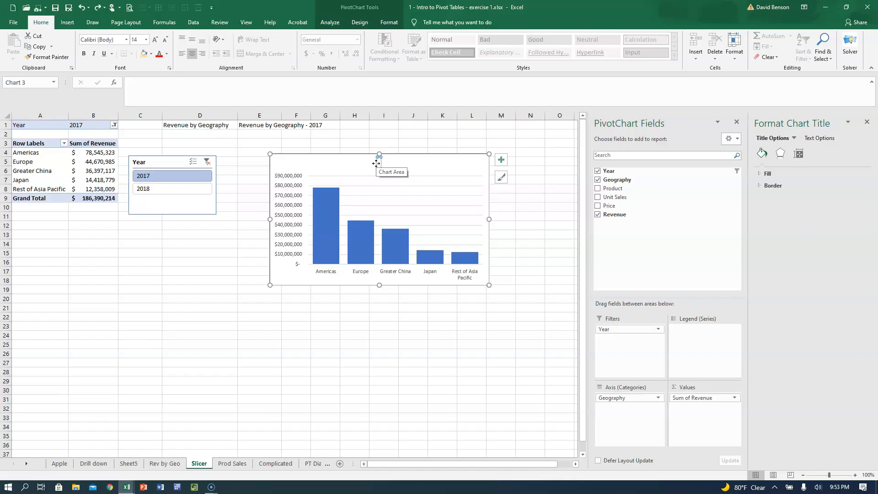
Step: Link the empty pivot chart title to cell E1 with the reference =Slicer!$E$1
left_click(240, 80)
type("=")
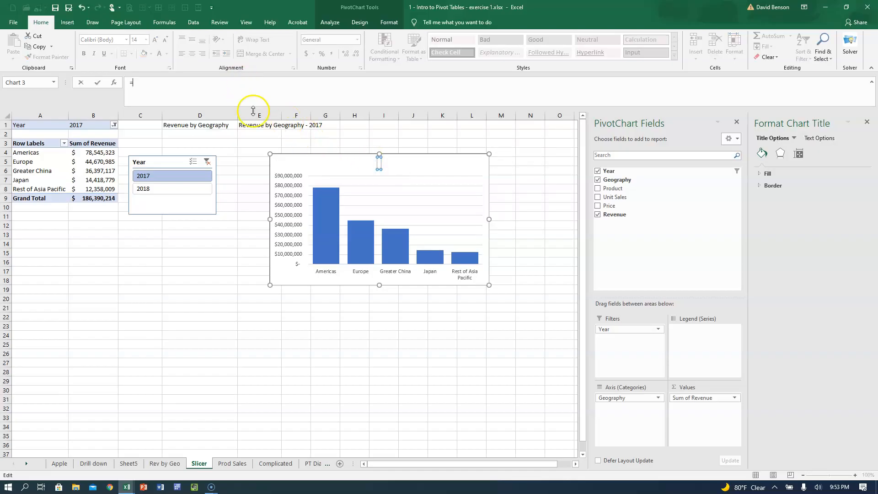
left_click(254, 125)
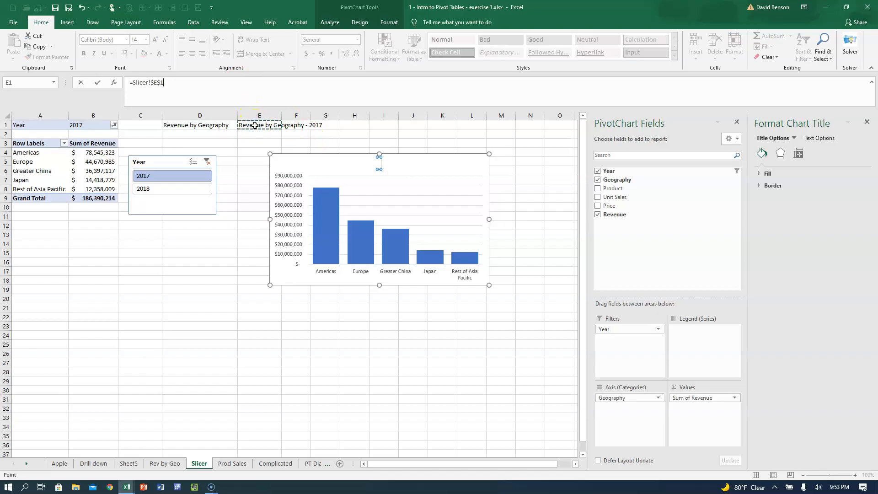
key("Return")
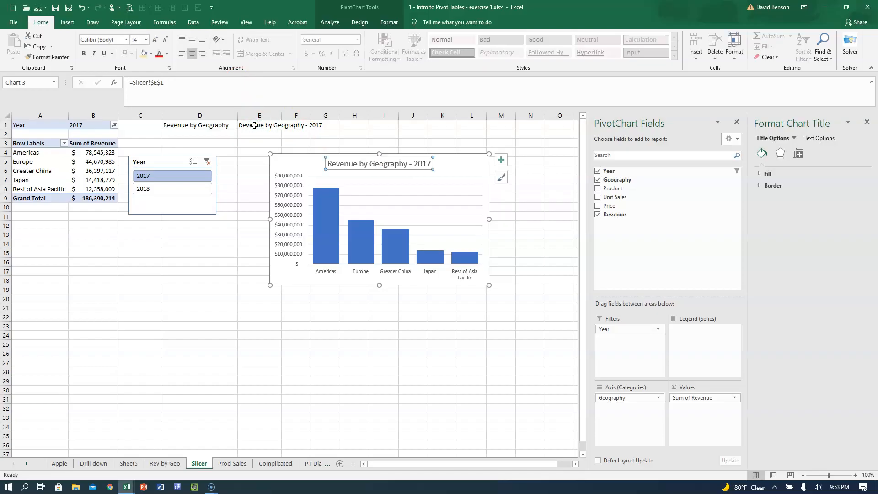
Step: Test the linked chart title by filtering the Year slicer to 2018, 2017, and 2018 again
left_click(186, 189)
left_click(184, 177)
left_click(186, 188)
Step: Delete the pivot chart's linked title and add a fresh Chart Title element, leaving Axis Titles off
left_click(372, 171)
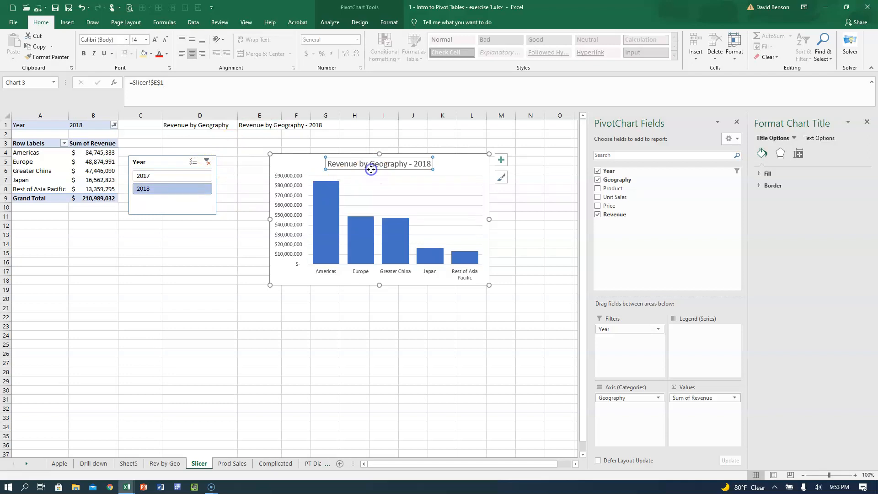
key("Delete")
left_click(504, 162)
left_click(523, 180)
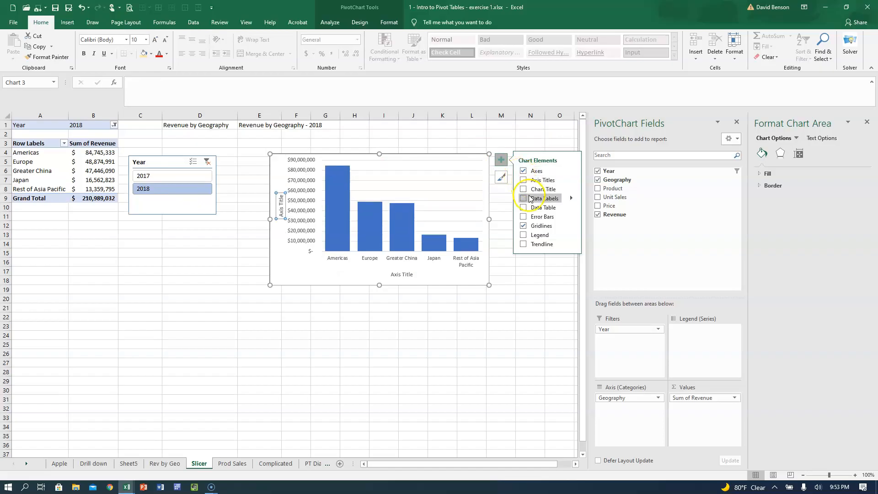
left_click(524, 180)
left_click(524, 189)
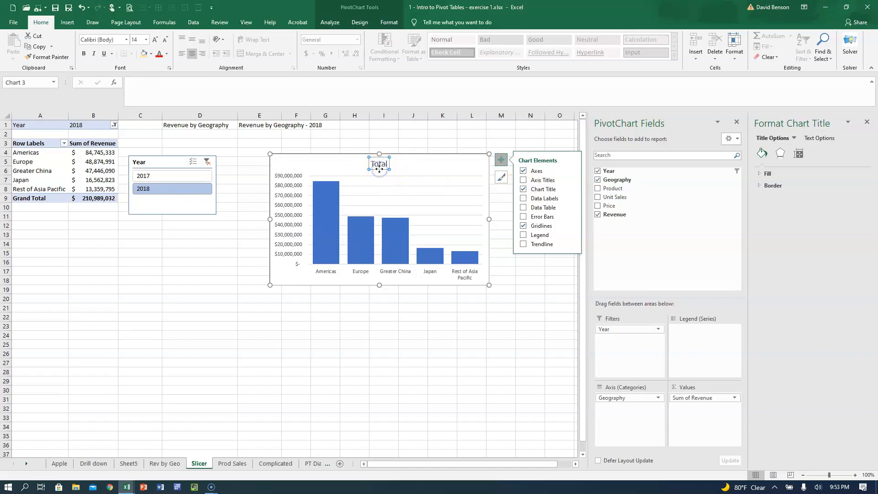
Step: Link the newly added chart title to cell E1 with =Slicer!$E$1
left_click(290, 92)
left_click(127, 80)
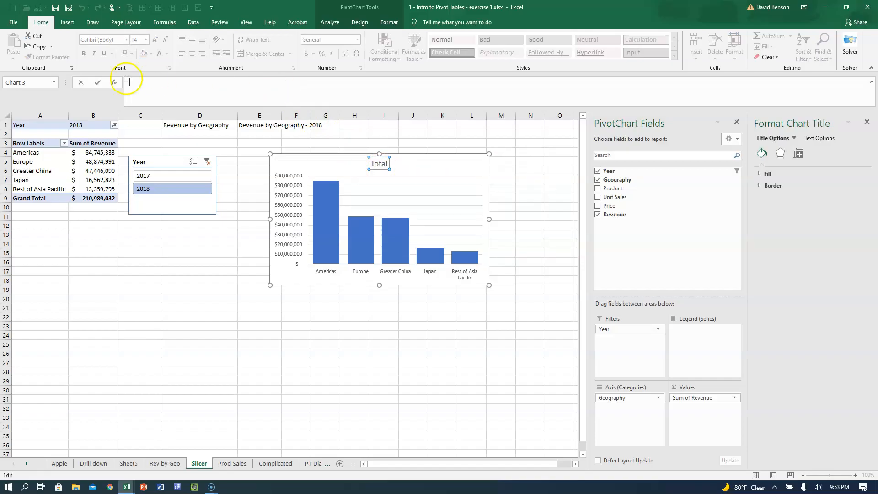
type("=")
left_click(261, 126)
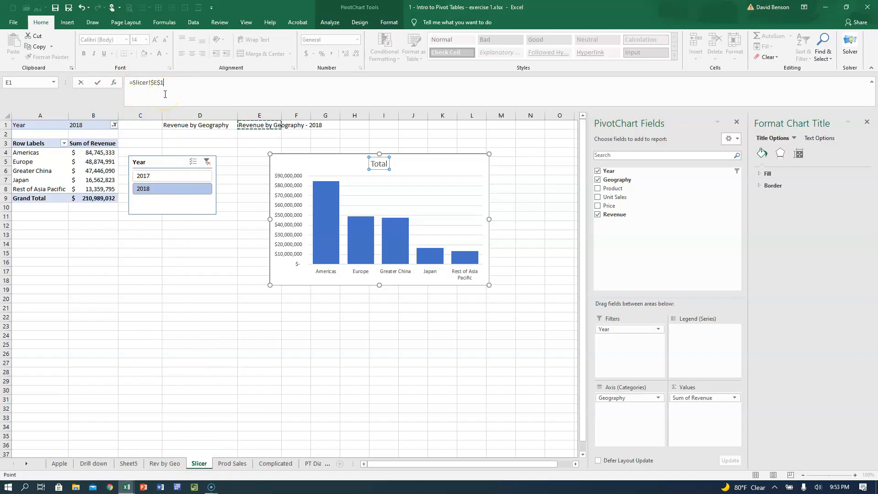
key("Return")
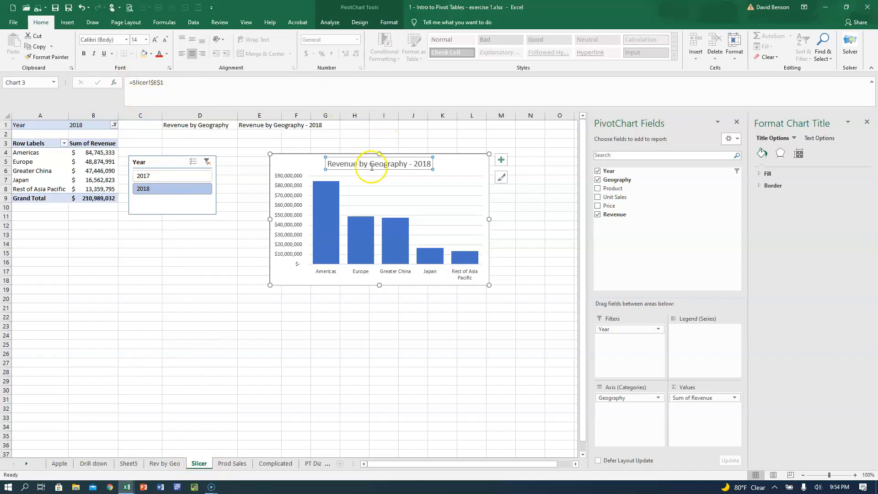
Step: Check the relinked chart title by switching the Year slicer to 2017, 2018, and finally 2017
left_click(178, 176)
left_click(169, 189)
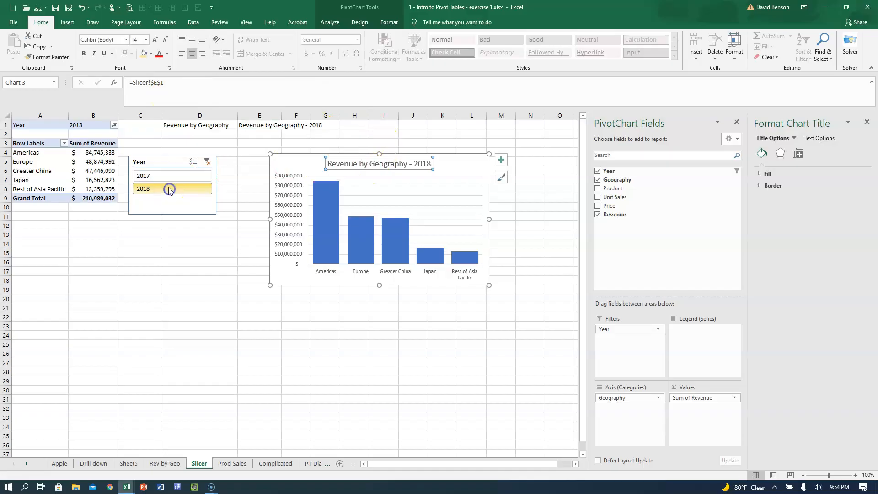
left_click(156, 177)
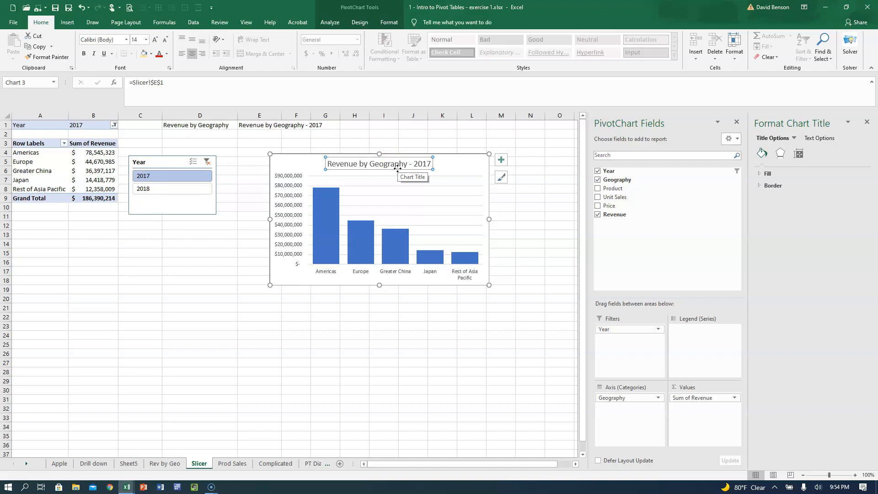
Step: Zoom the sheet to 130% and examine the CONCAT formula in cell E1 and the cells it references
left_click(256, 126)
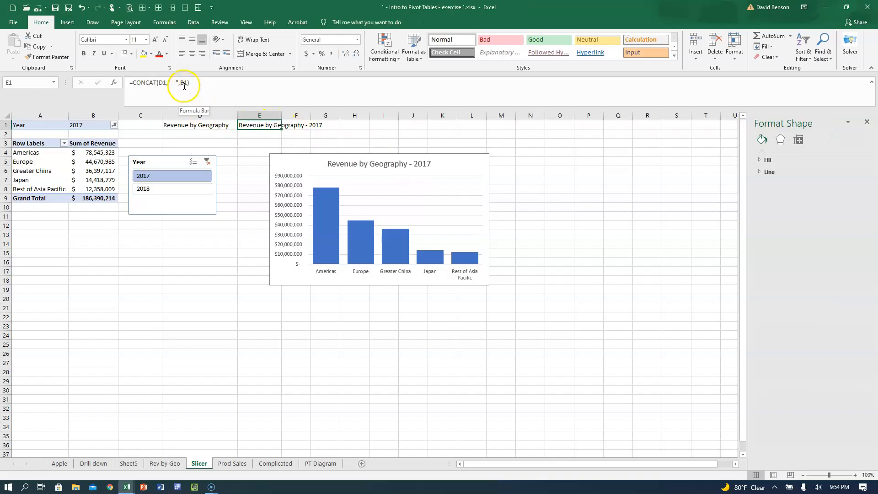
double_click(254, 126)
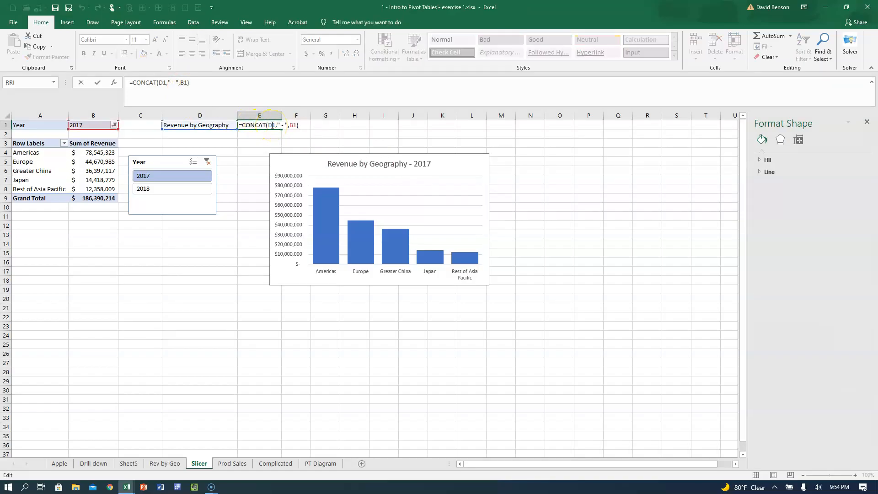
key("Escape")
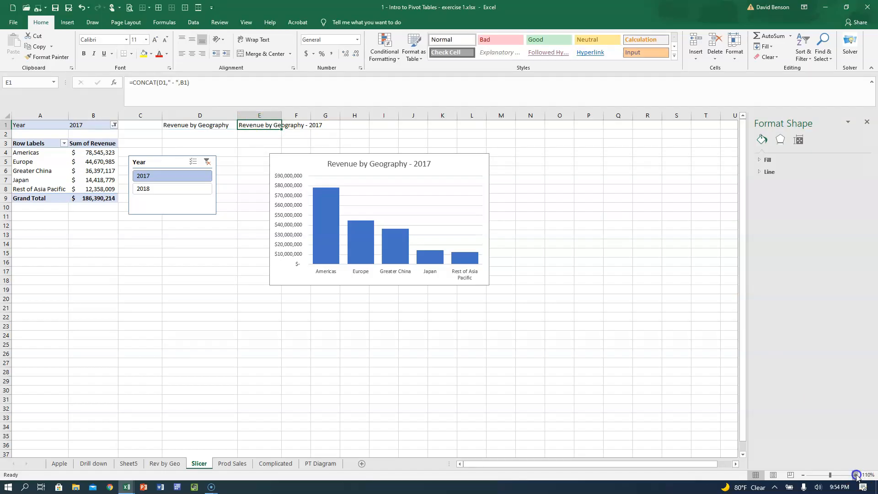
left_click(855, 474)
left_click(855, 475)
left_click(855, 475)
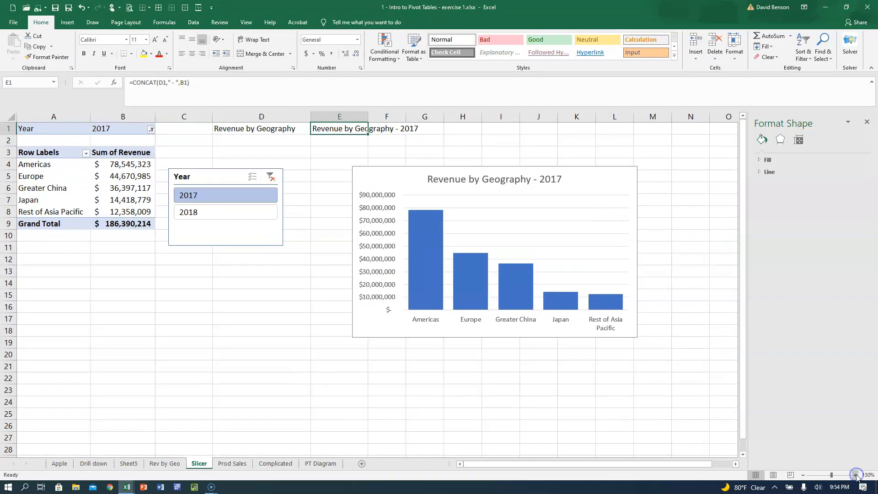
double_click(332, 127)
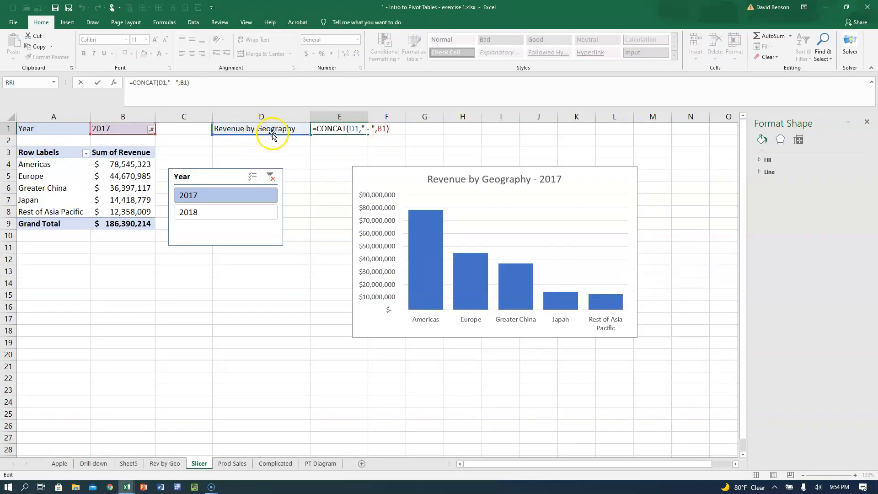
left_click(379, 128)
left_click(110, 128)
key("Return")
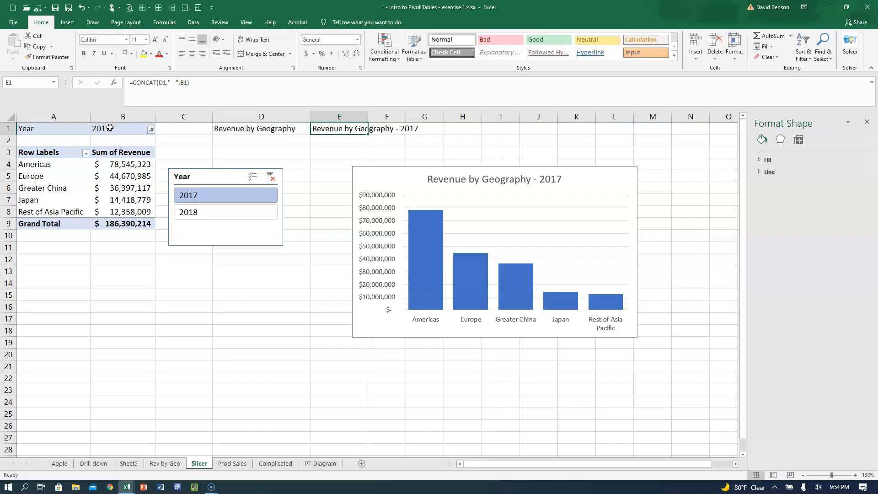
left_click(492, 185)
left_click(460, 182)
left_click(460, 185)
left_click_drag(460, 185, 530, 182)
key("ctrl+z")
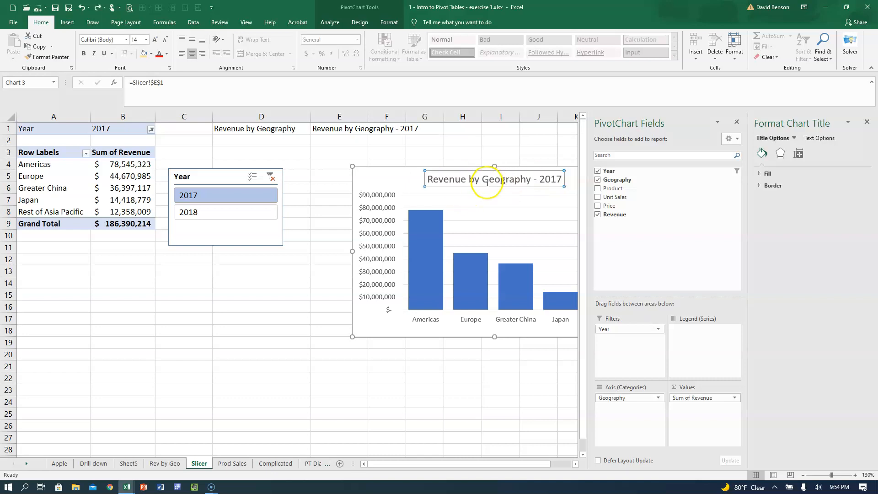
Step: Remove the chart title's link to cell E1, commit the title entry as empty, and deselect the chart
left_click(474, 177)
left_click(203, 93)
key("BackSpace")
key("BackSpace")
key("BackSpace")
key("BackSpace")
key("BackSpace")
key("BackSpace")
key("BackSpace")
key("BackSpace")
key("BackSpace")
key("BackSpace")
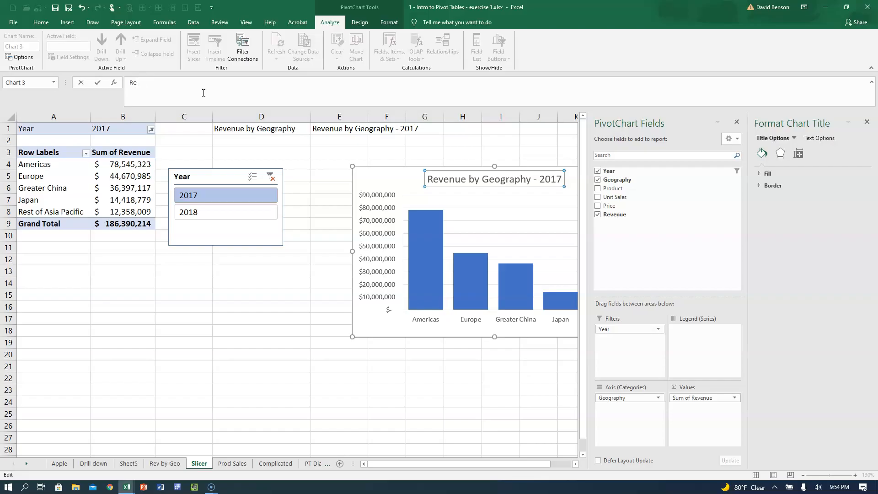
key("Return")
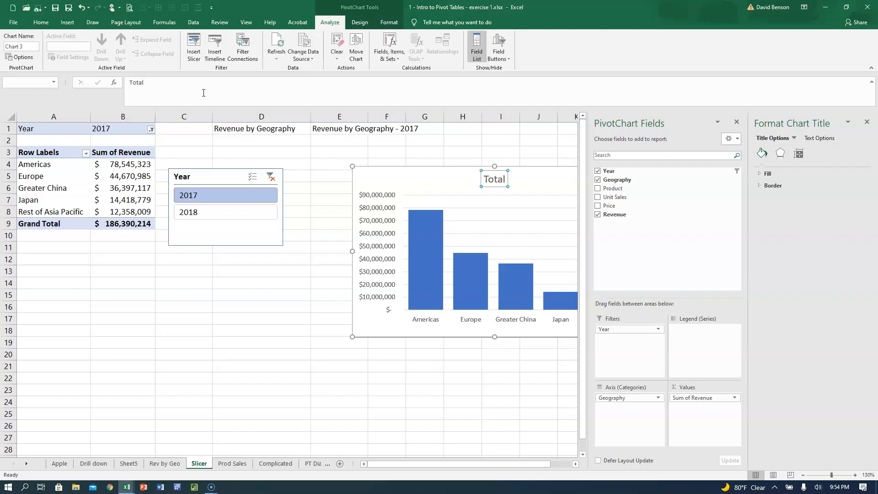
left_click(407, 160)
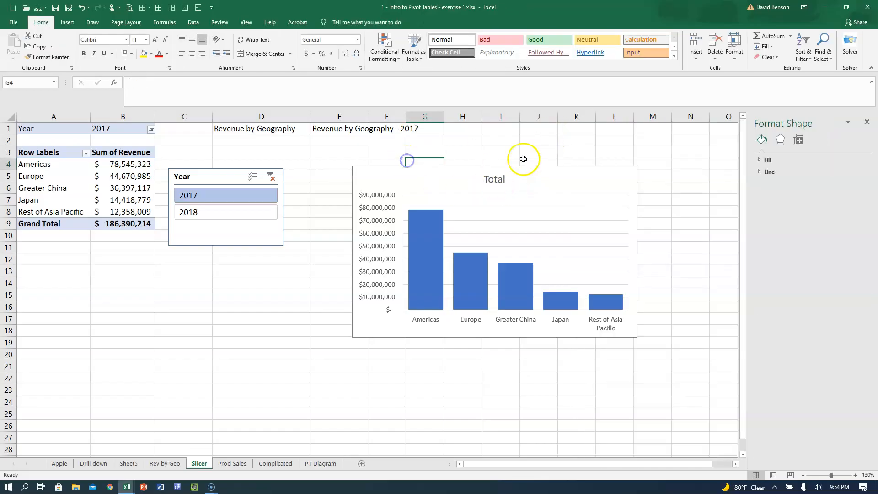
Step: Link the chart title to cell E1 with =Slicer!$E$1 and close the PivotChart field list
left_click(500, 171)
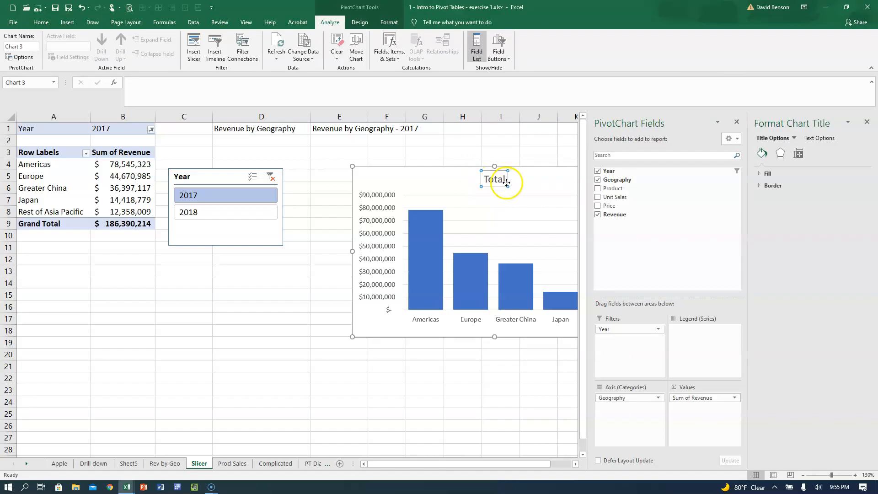
left_click(356, 90)
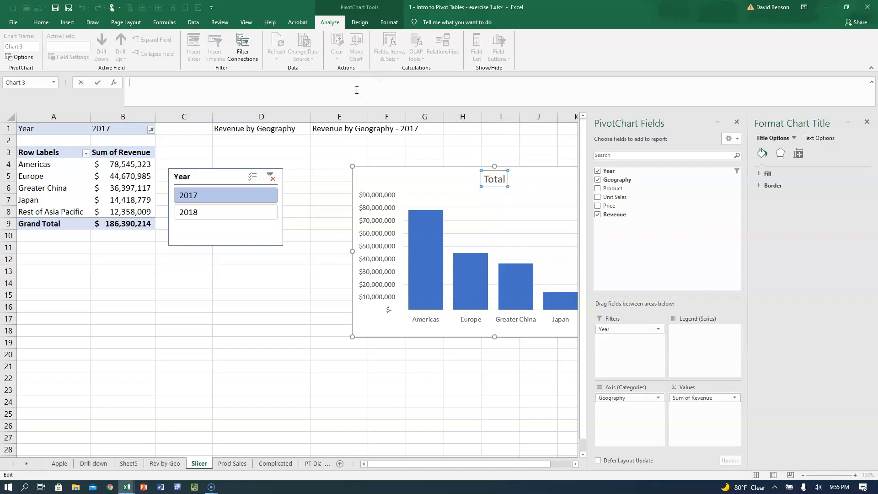
type("=")
left_click(349, 131)
key("Return")
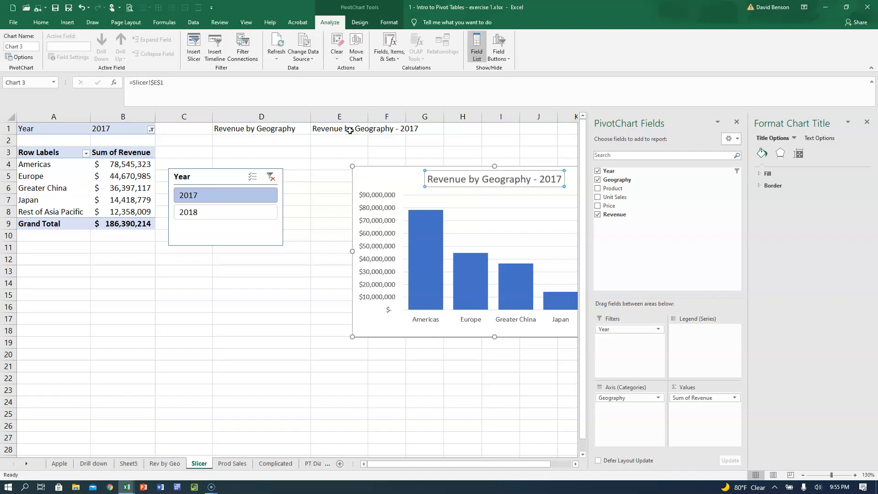
left_click(737, 122)
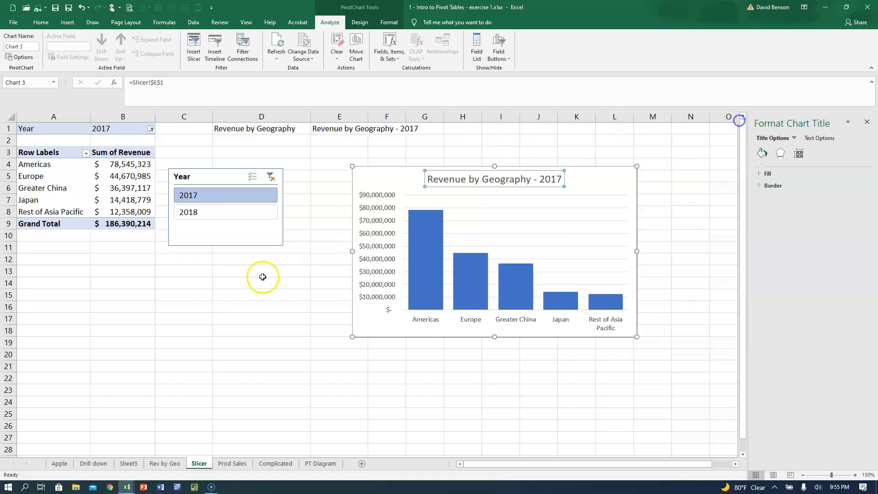
Step: Test the linked title by switching the Year slicer to 2018, 2017 and 2018, and move the chart slightly up and closer to the slicer
left_click(247, 306)
left_click(204, 213)
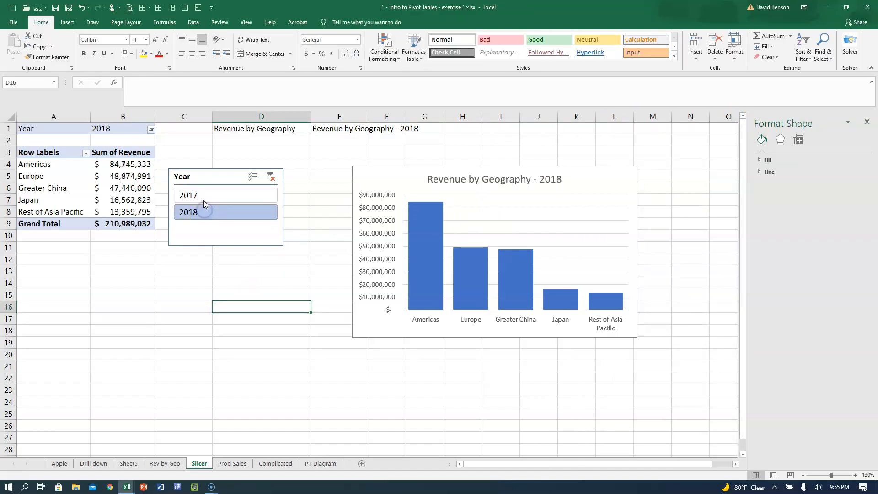
left_click(204, 200)
left_click(202, 210)
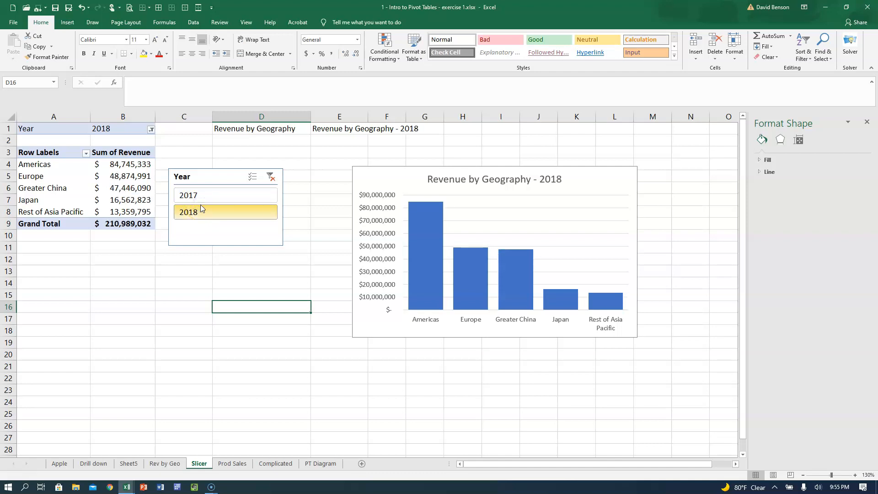
left_click(199, 464)
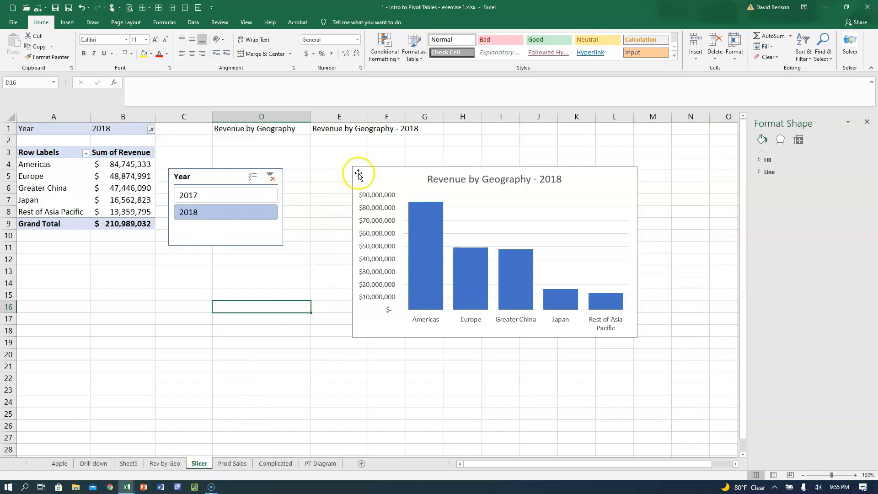
left_click_drag(379, 169, 343, 159)
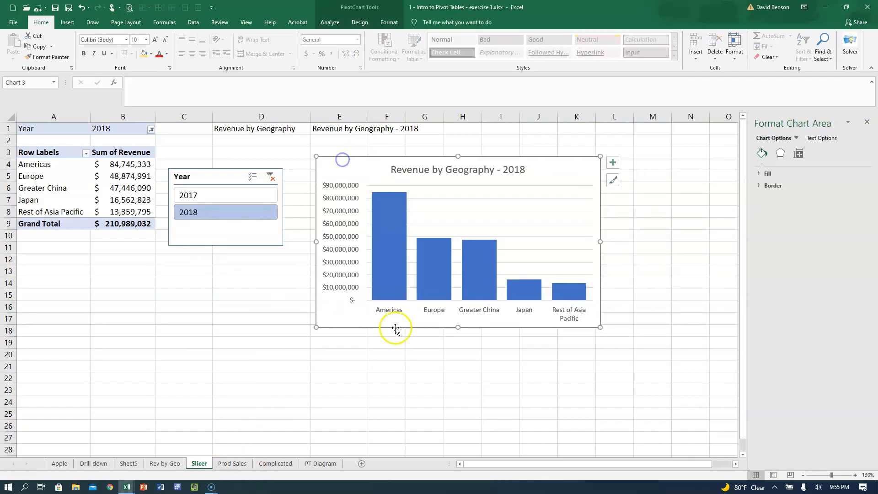
Step: Review the exercise instructions for the Subtotals table on the Apple sheet and the finished Subtotals pivot table in the interim workbook, closing the formatting pane
left_click(58, 464)
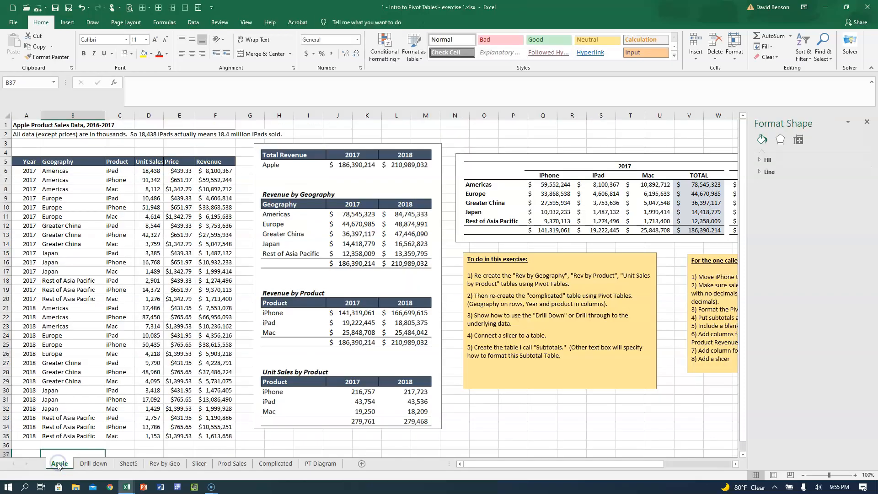
left_click(866, 122)
left_click(477, 333)
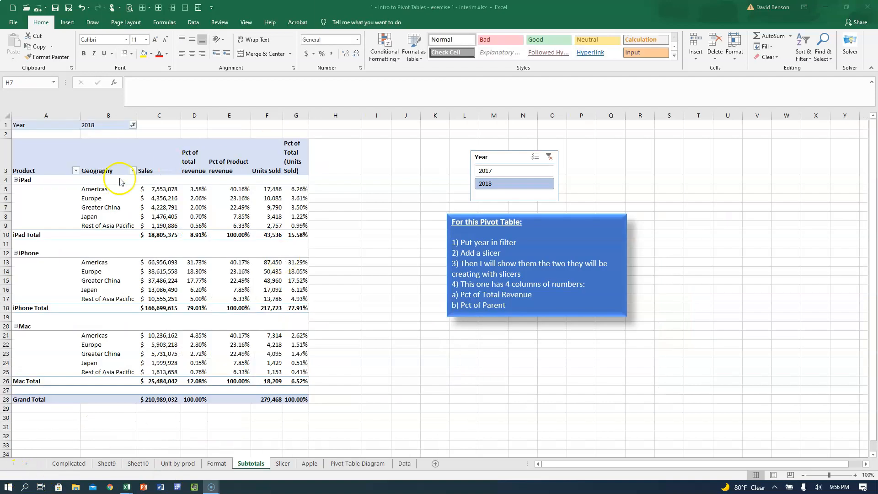
left_click(90, 197)
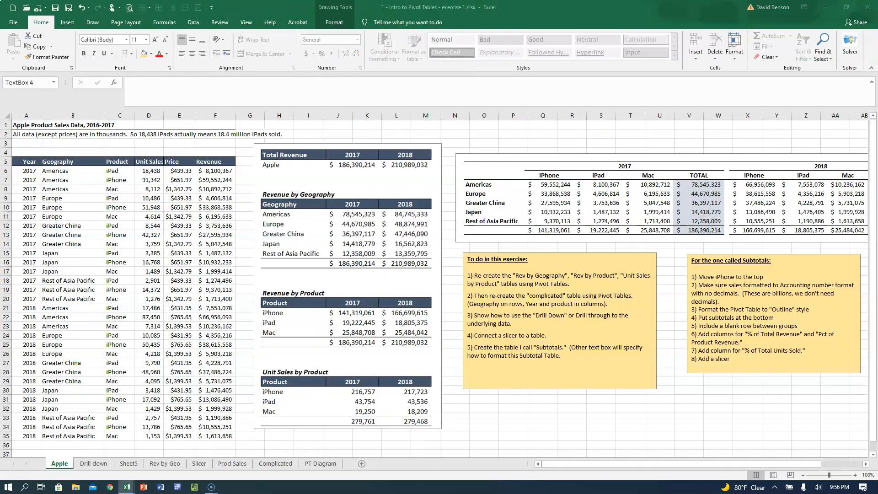
left_click(151, 337)
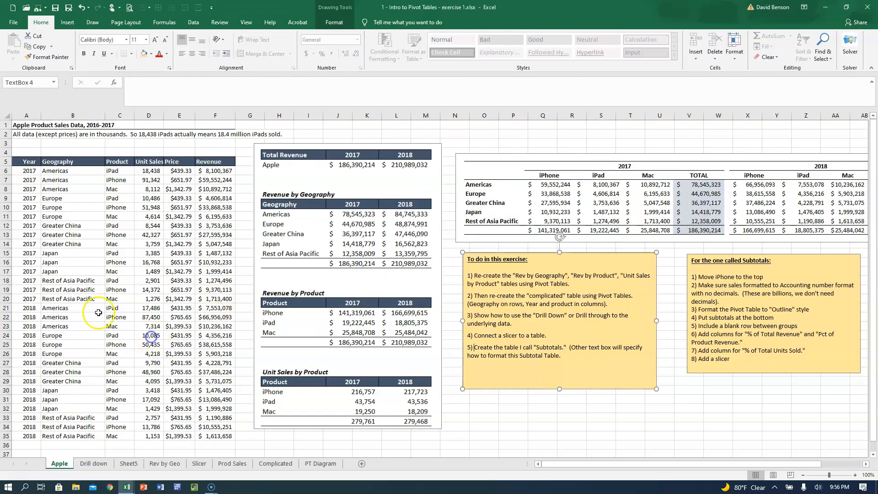
Step: Create a PivotTable on a new worksheet from the Apple sales data in Apple!$A$5:$F$35
left_click(85, 280)
left_click(67, 22)
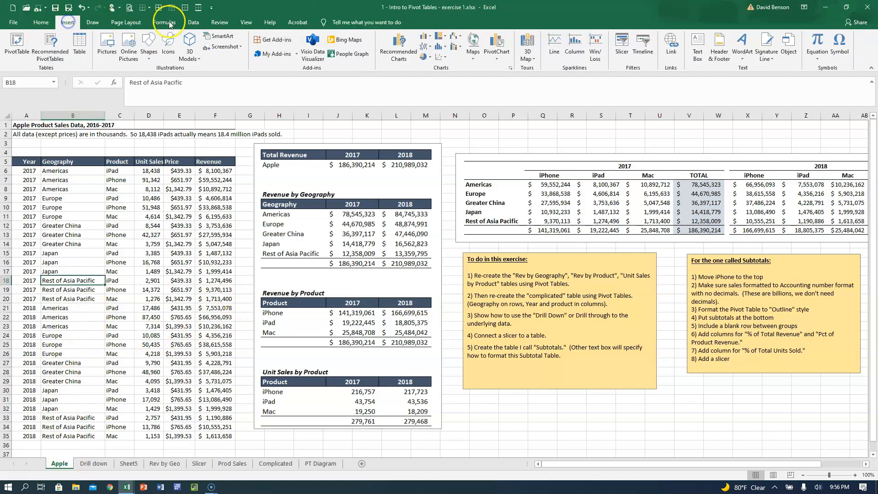
left_click(18, 49)
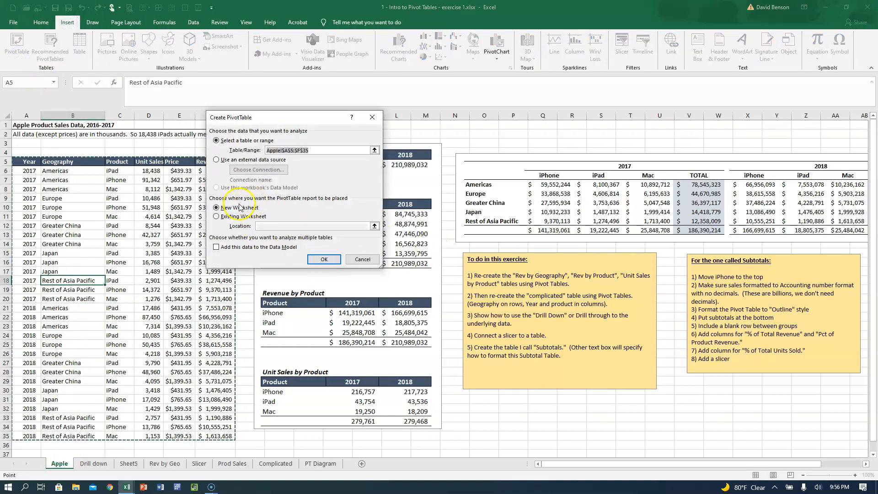
left_click(325, 258)
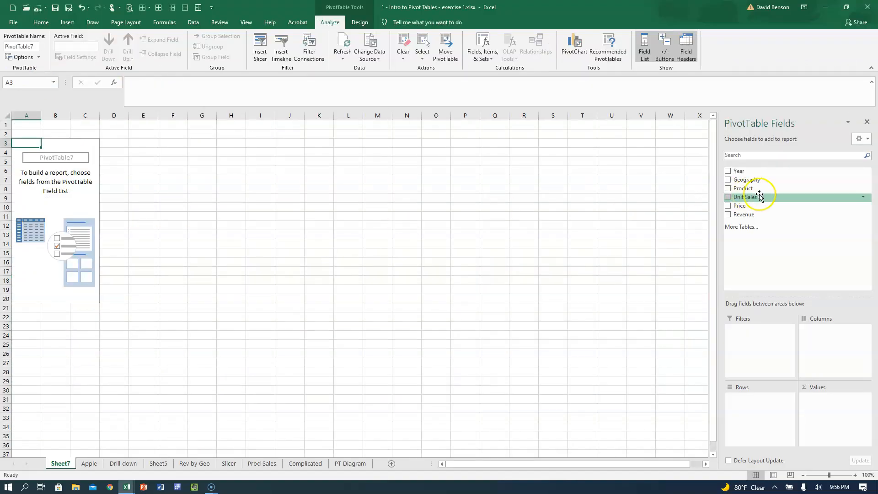
Step: Lay out the pivot table with Product and Geography as rows, Year as filter and Revenue as values
left_click_drag(752, 189, 745, 394)
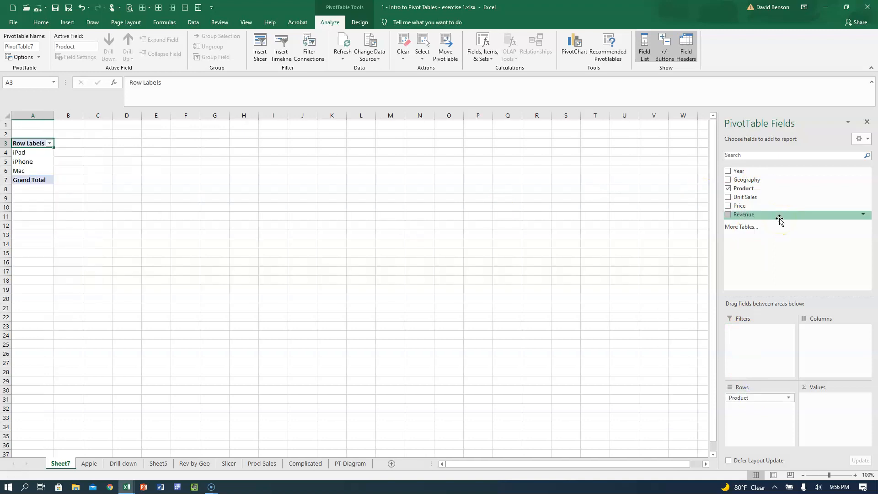
left_click_drag(757, 173, 769, 330)
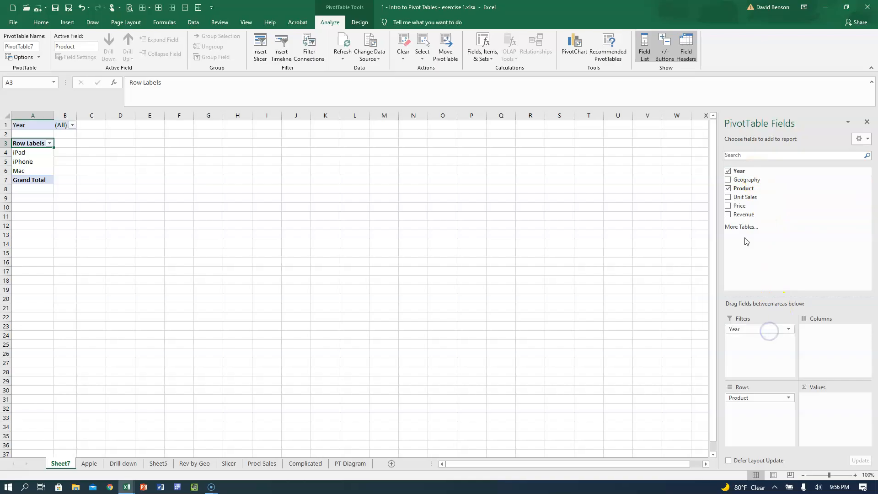
left_click_drag(749, 216, 817, 410)
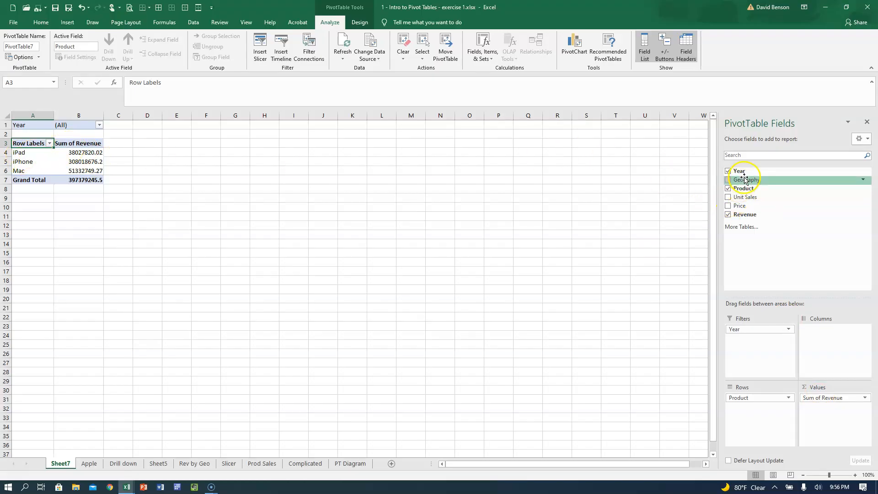
left_click_drag(744, 178, 773, 407)
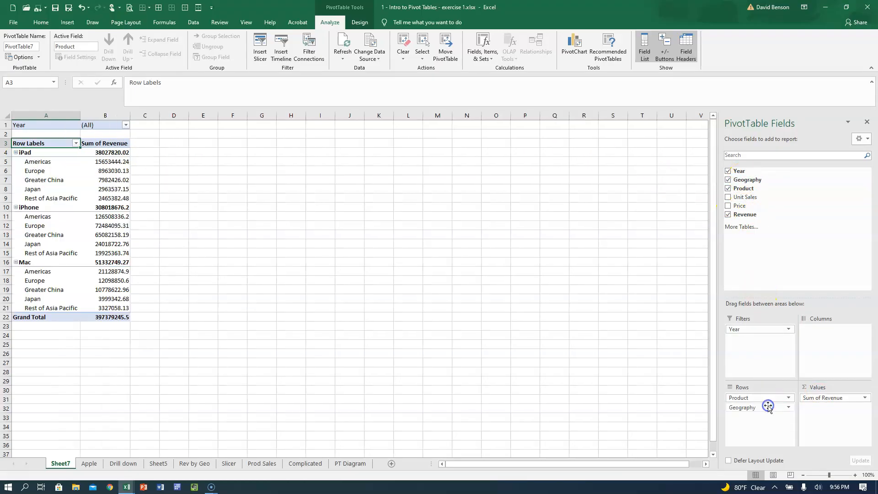
Step: Format the Sum of Revenue values in B4:B22 as Accounting with no decimal places
left_click_drag(105, 152, 103, 316)
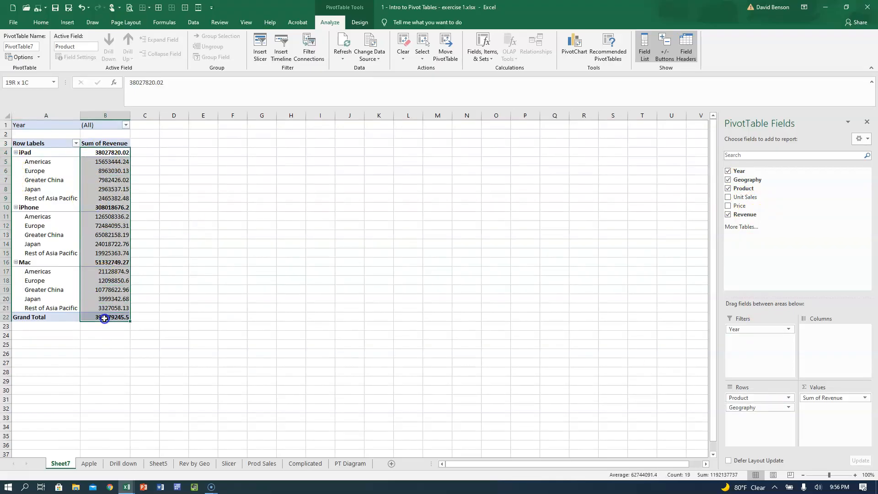
left_click(41, 22)
left_click(306, 54)
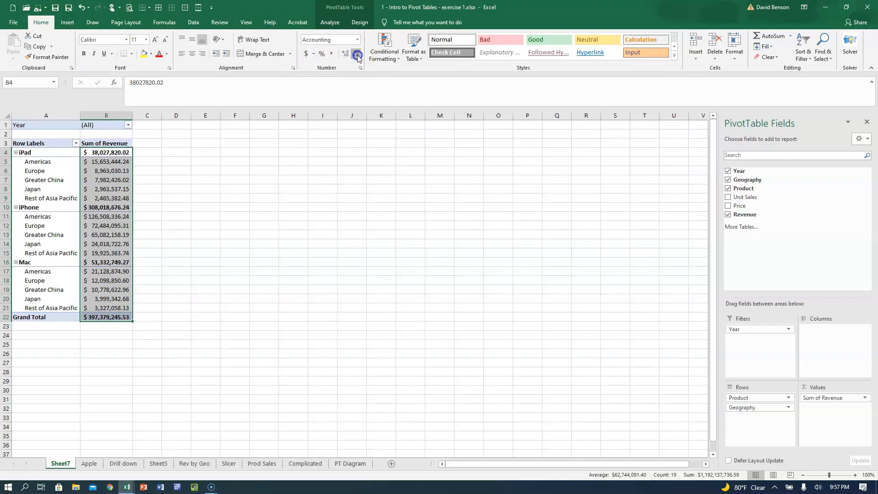
left_click(356, 54)
left_click(356, 54)
left_click(110, 197)
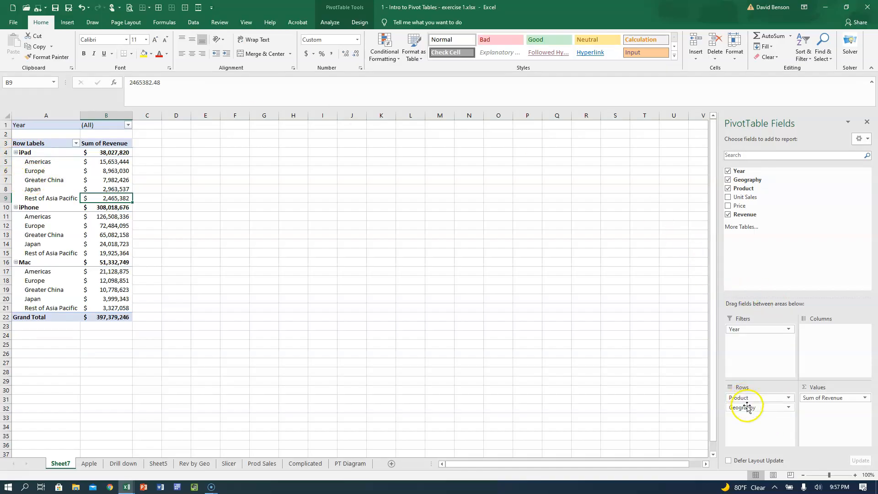
Step: Try Geography as the outer row field above Product, and restore Product to the outer level
left_click_drag(747, 407, 750, 398)
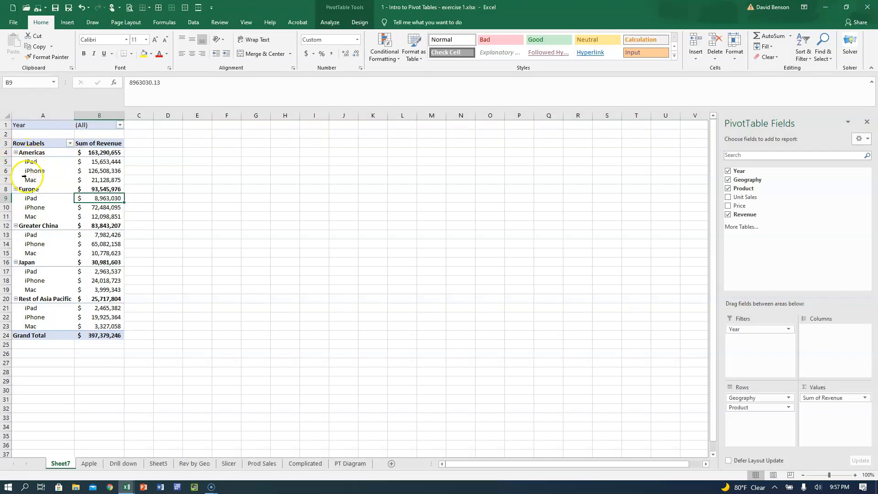
left_click_drag(761, 407, 765, 398)
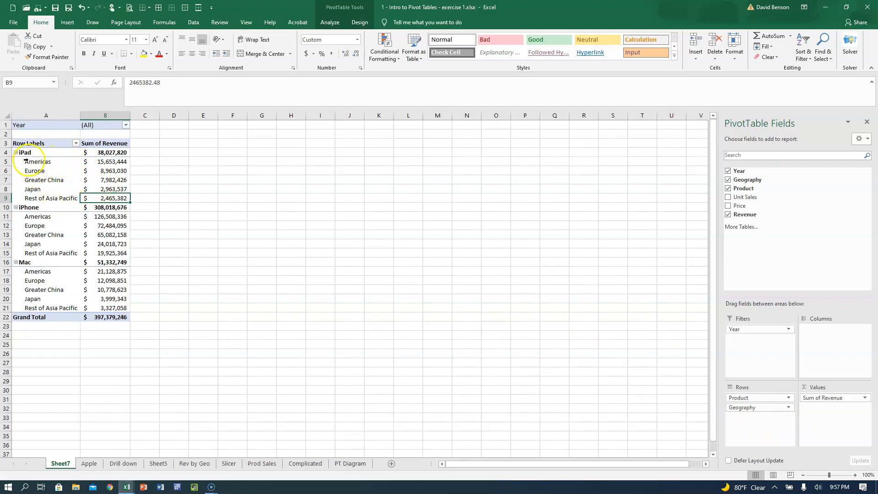
Step: Insert a Year slicer for the pivot table and place it near the top of the sheet over columns H to J
left_click(41, 163)
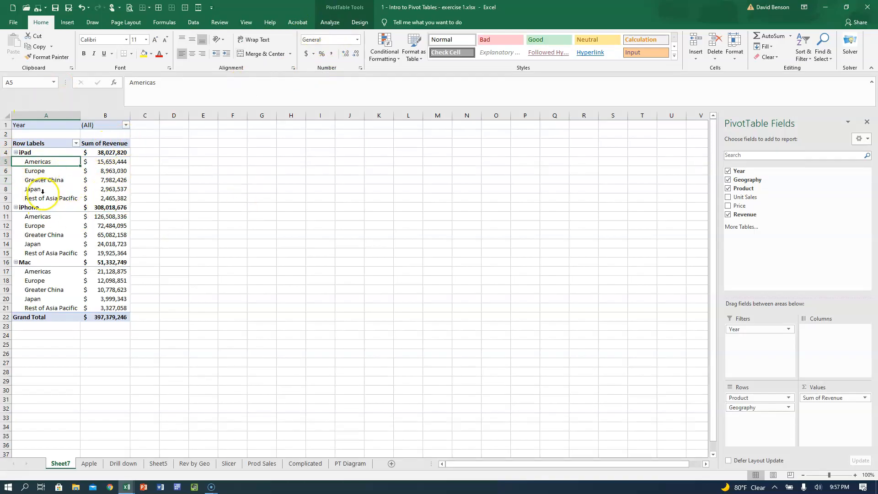
left_click(329, 22)
left_click(260, 45)
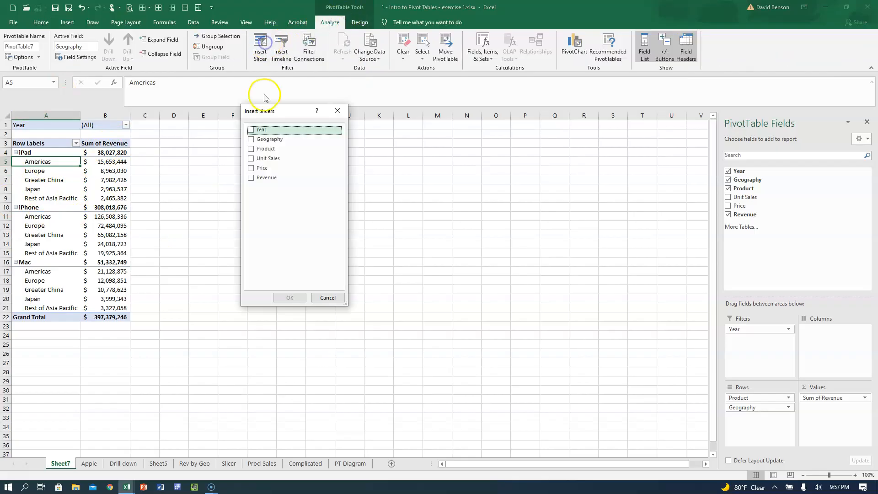
left_click(251, 130)
left_click(290, 297)
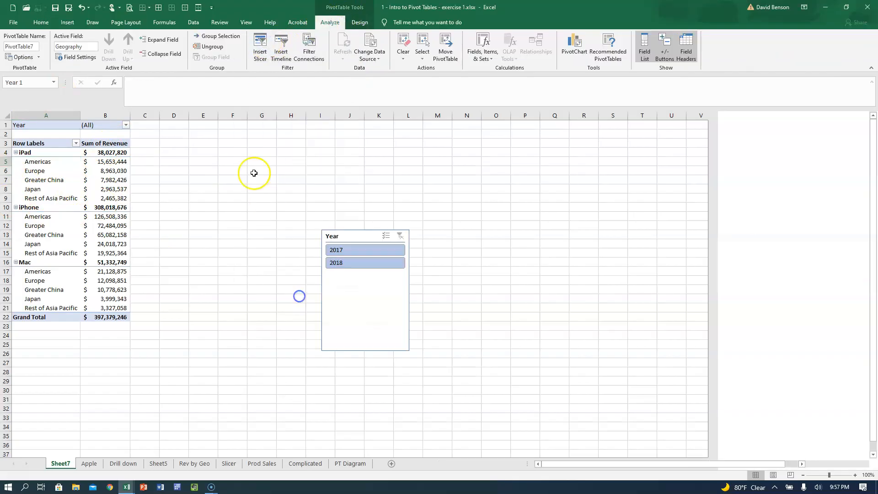
left_click(342, 232)
left_click_drag(342, 233, 303, 131)
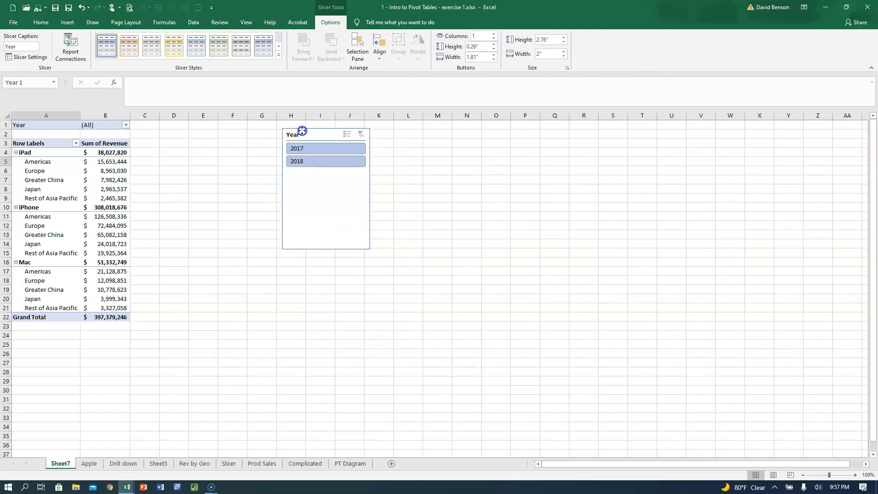
Step: Test the new Year slicer by filtering the pivot table to 2017, 2018 and finally 2017
left_click(295, 148)
left_click(319, 162)
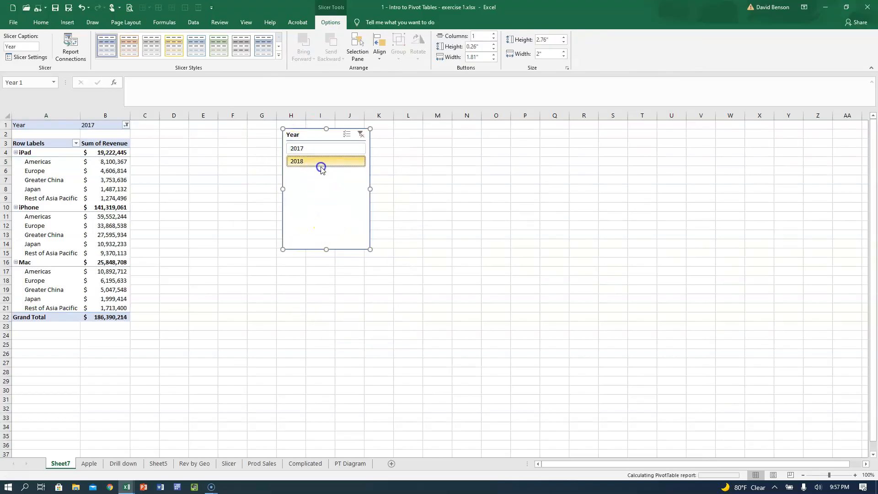
left_click(318, 148)
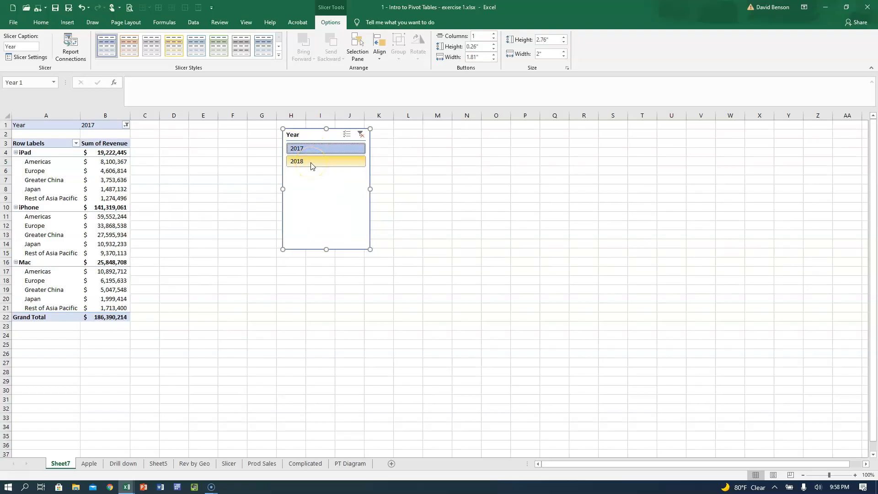
Step: Collapse the iPad, iPhone and Mac groups one by one, and expand the iPad group again
left_click(52, 182)
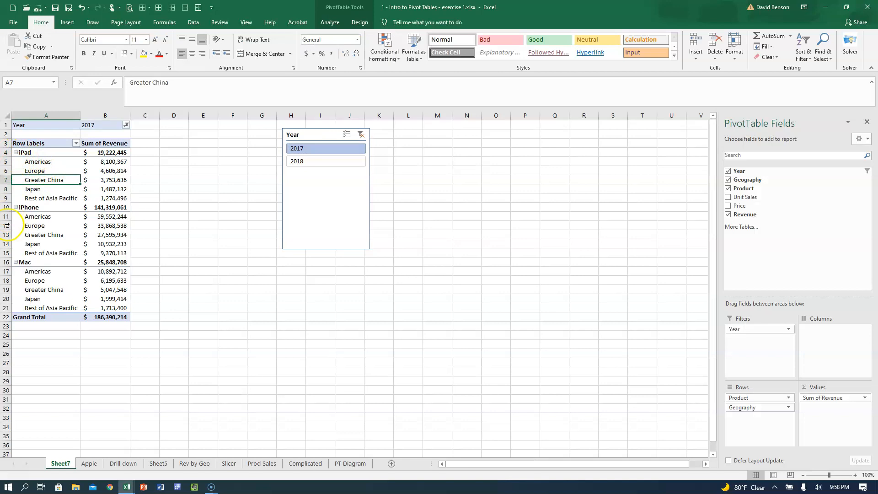
left_click(16, 153)
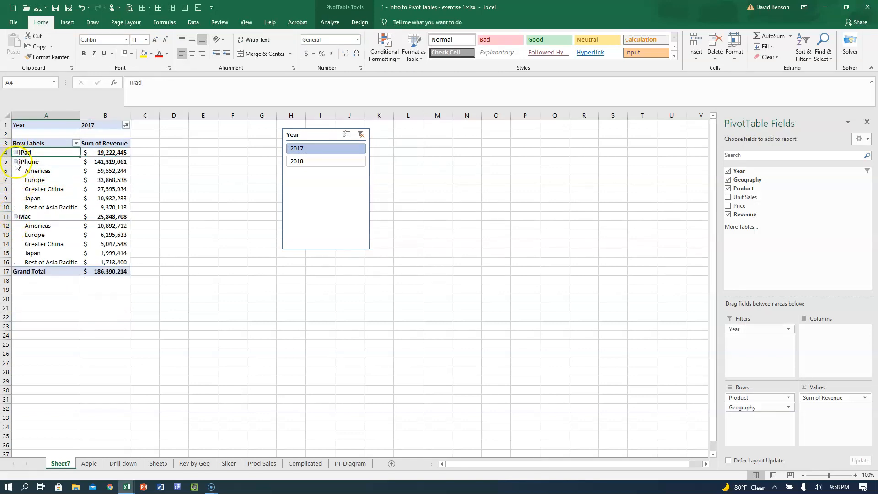
left_click(16, 161)
left_click(16, 171)
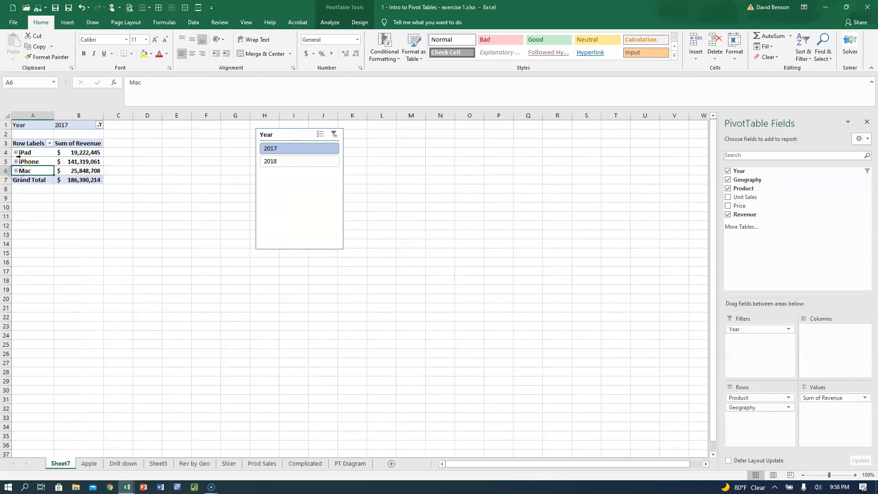
mouse_move(55, 162)
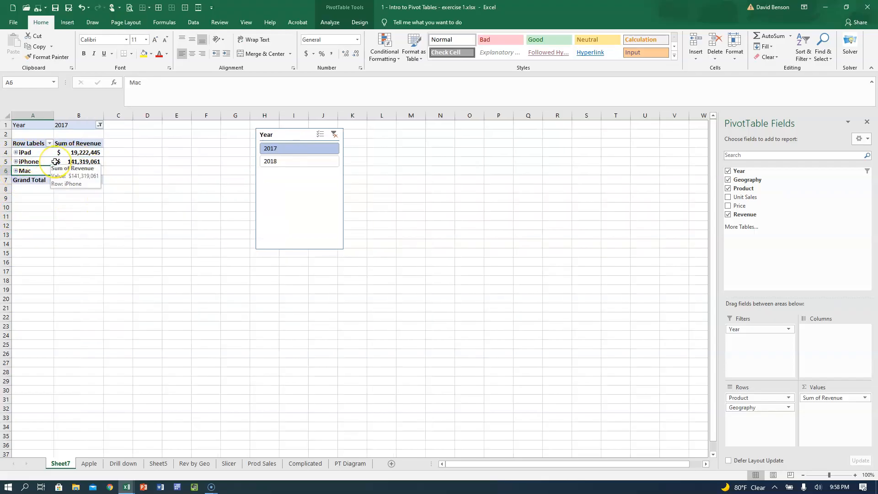
left_click(15, 153)
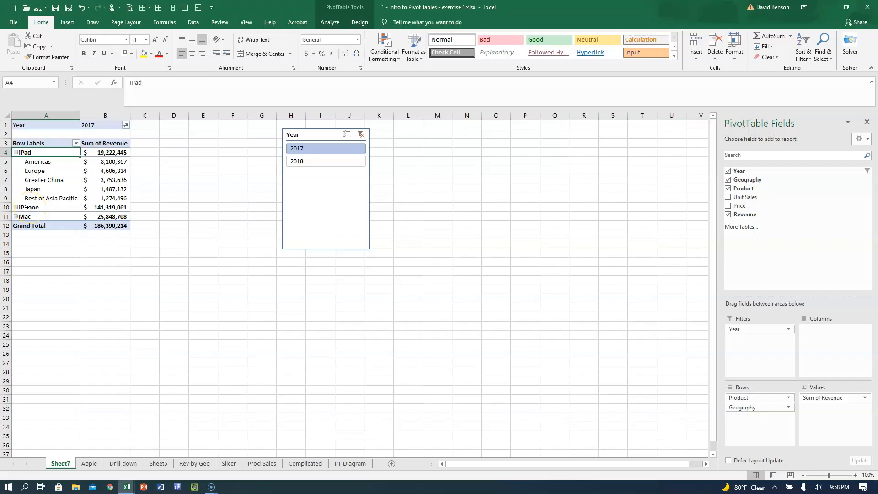
left_click(45, 180)
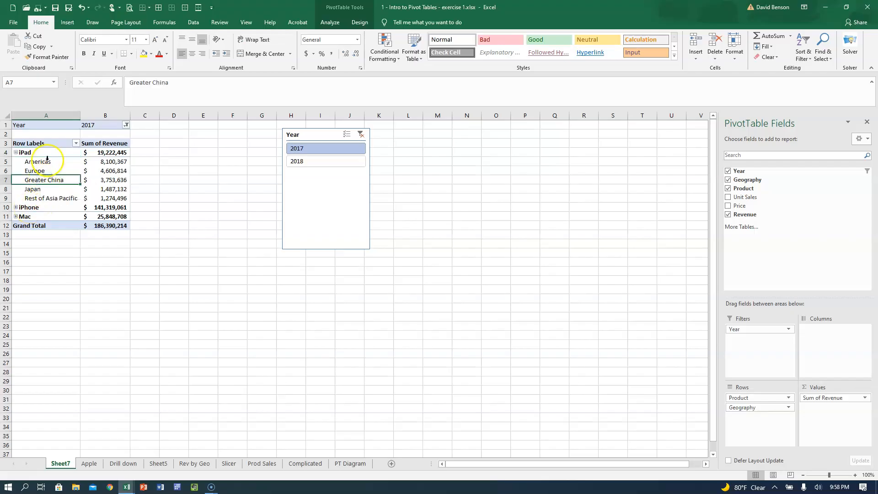
left_click(330, 22)
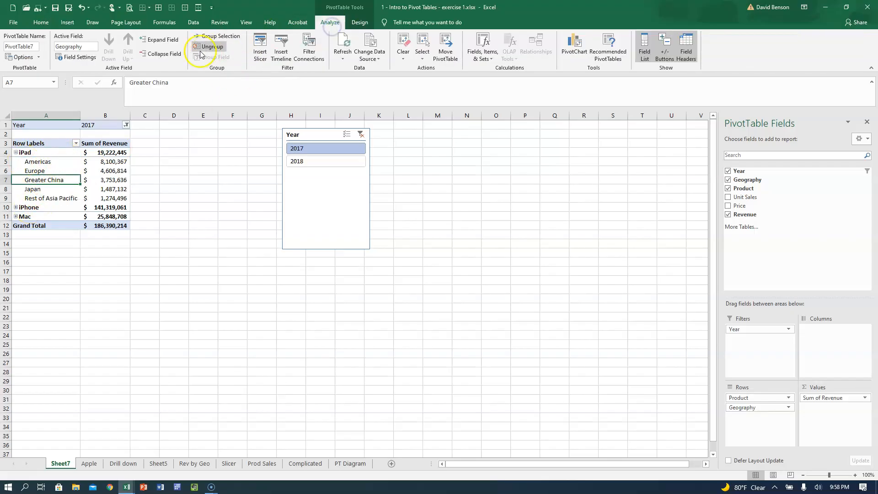
left_click(171, 44)
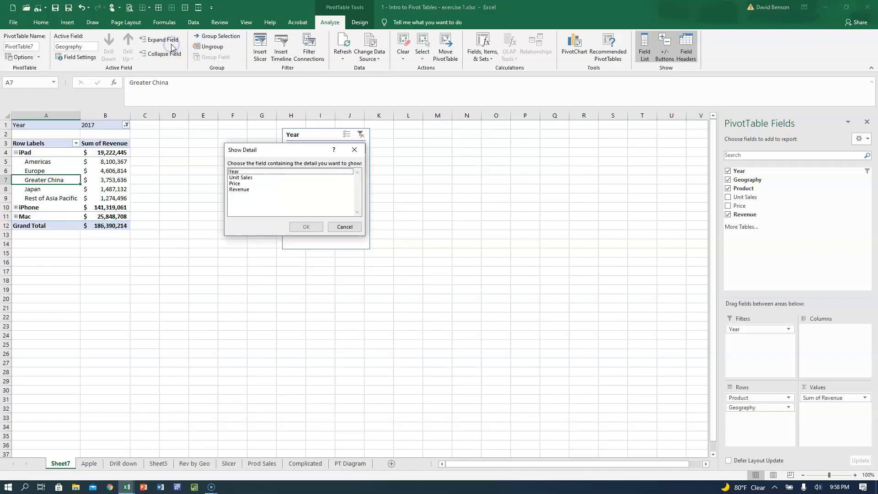
left_click(346, 227)
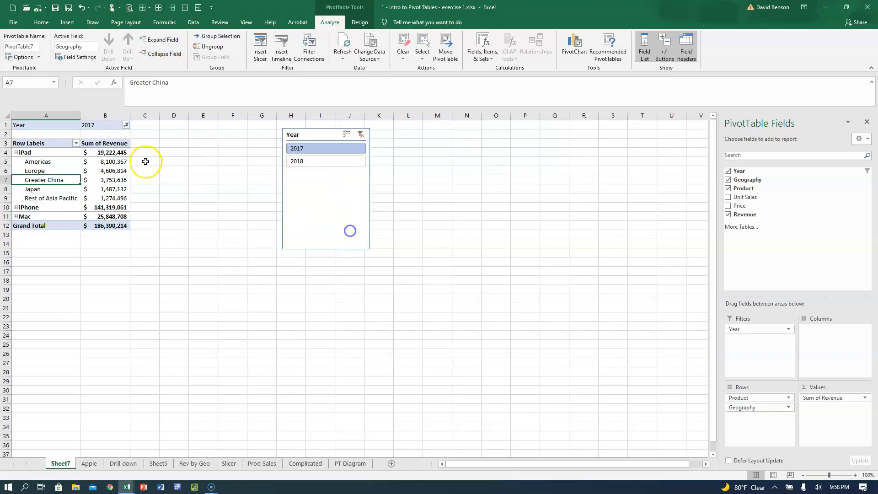
Step: Expand, collapse and re-expand all product groups at once, and move the Year slicer over columns F to H
left_click(34, 153)
left_click(153, 39)
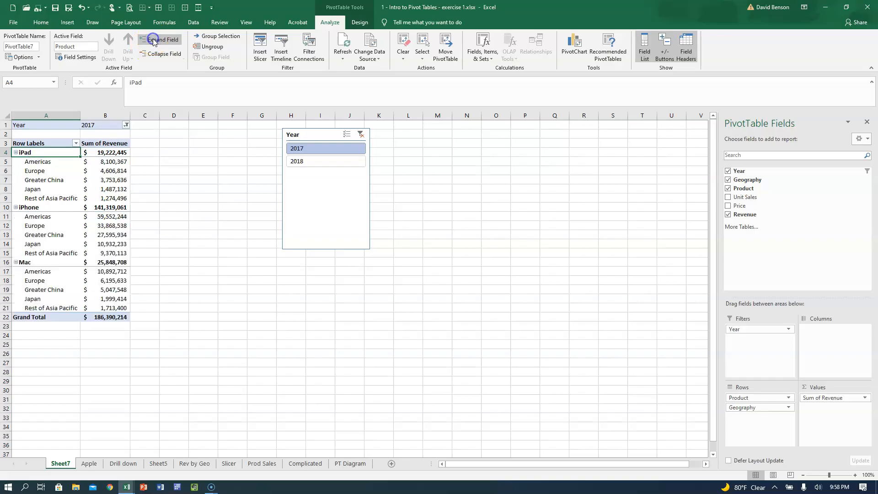
left_click(156, 54)
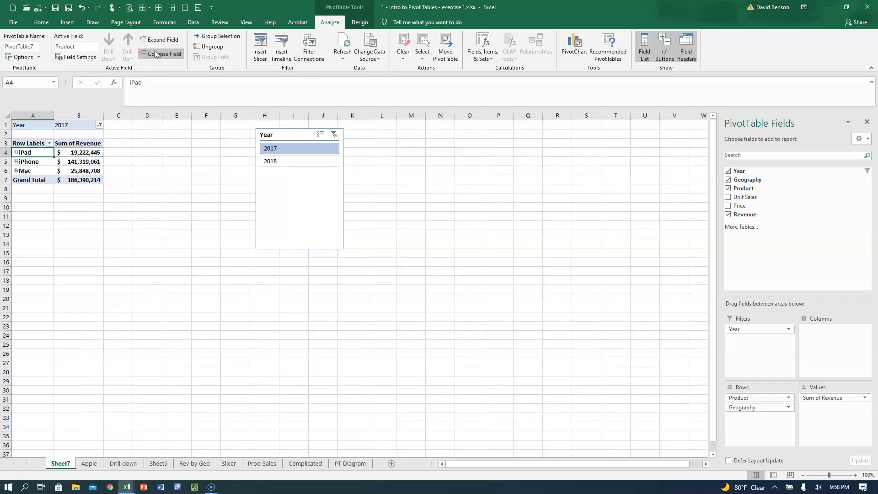
left_click(157, 40)
left_click_drag(326, 132, 262, 153)
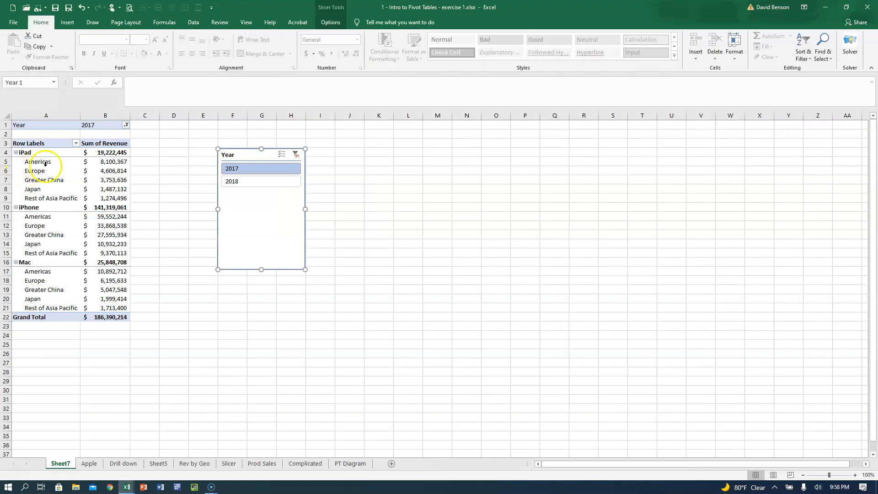
Step: Collapse the whole field from the Rest of Asia Pacific item so only the product totals are shown
left_click(64, 199)
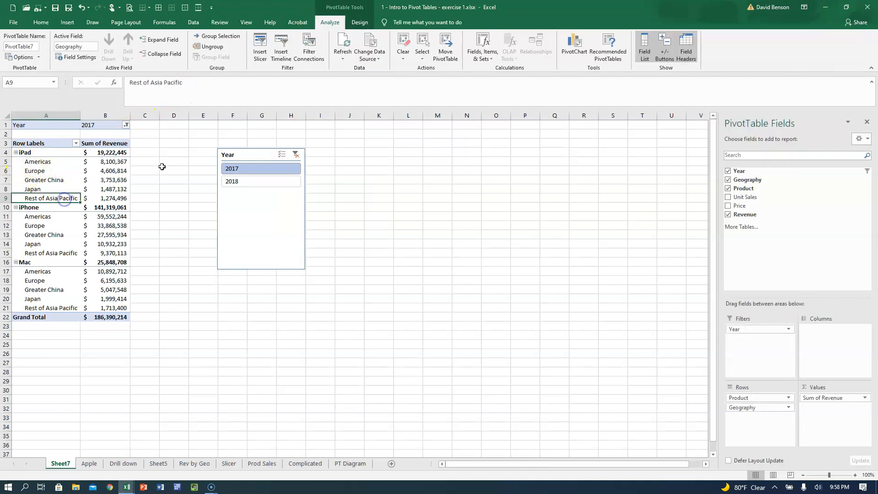
left_click(356, 23)
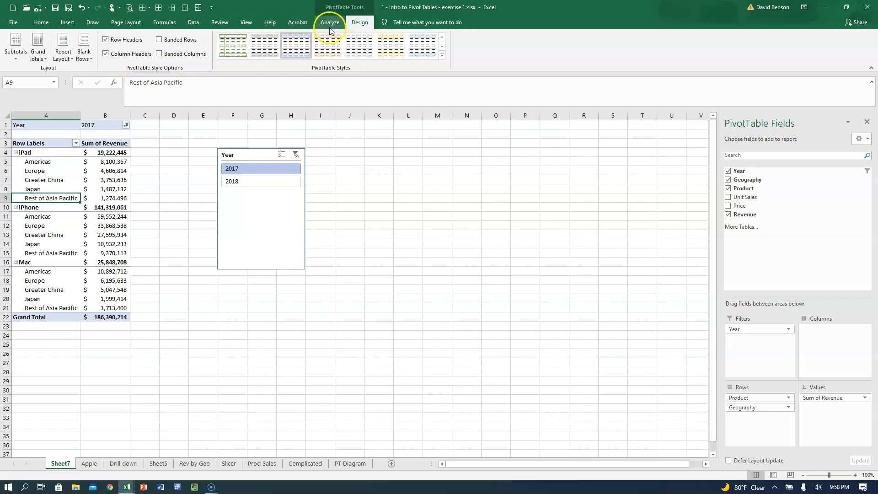
left_click(331, 23)
left_click(155, 55)
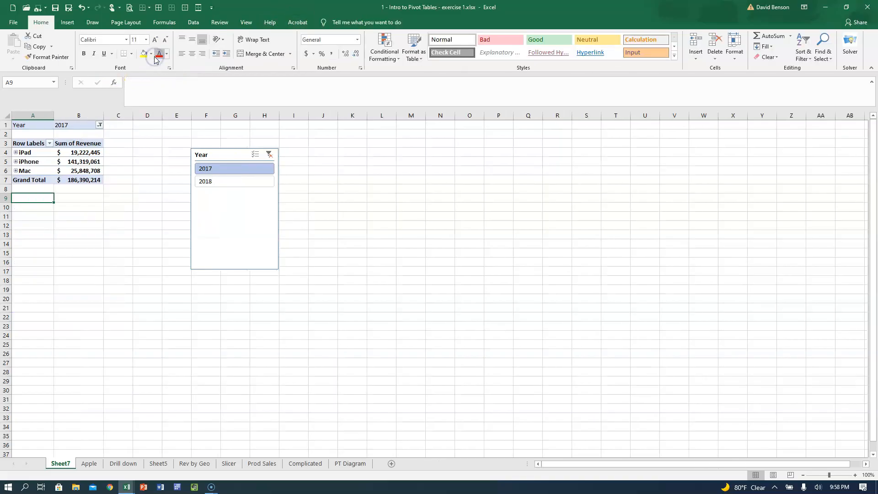
Step: Manually reorder the Product items so that iPhone comes before iPad
left_click(29, 162)
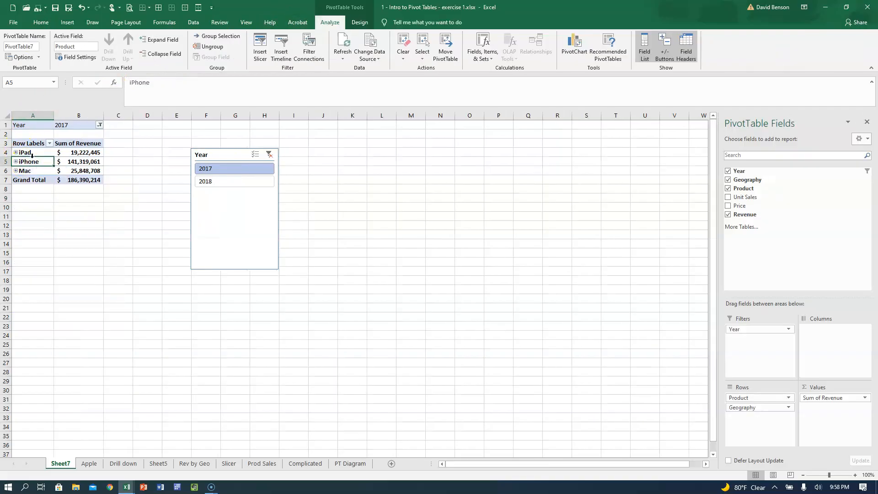
left_click_drag(34, 157, 33, 147)
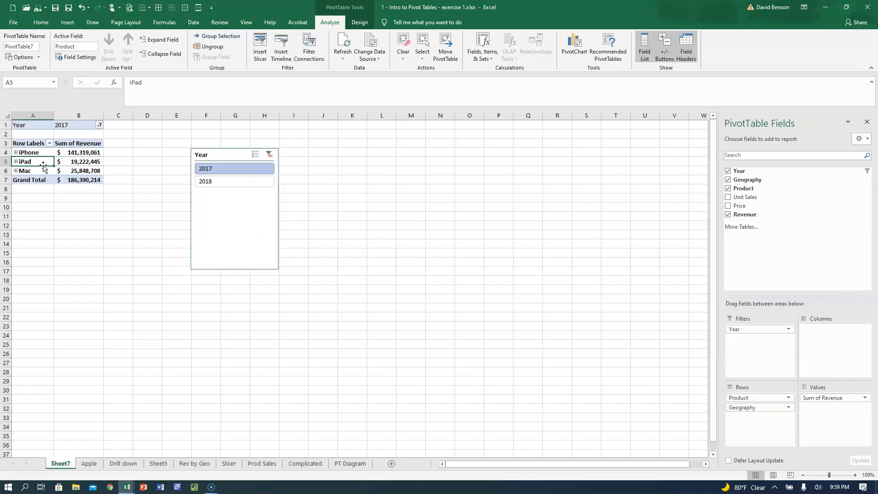
left_click_drag(43, 166, 40, 147)
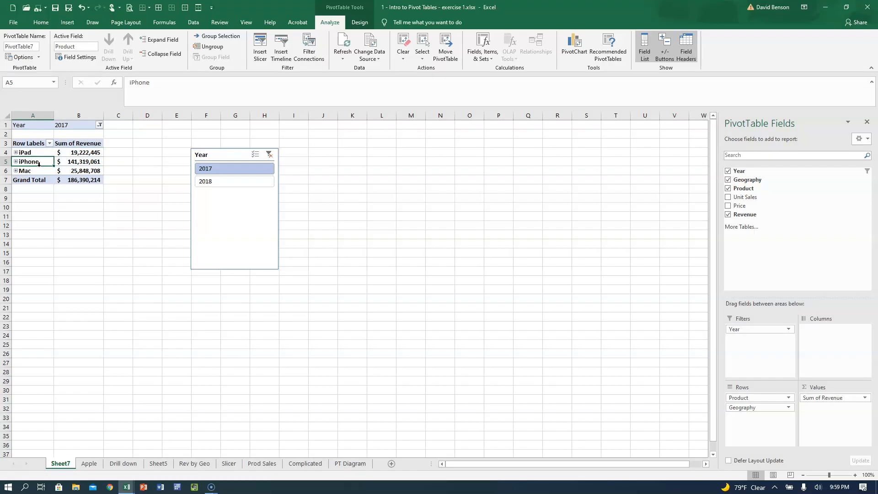
left_click(46, 166)
left_click_drag(46, 165, 39, 149)
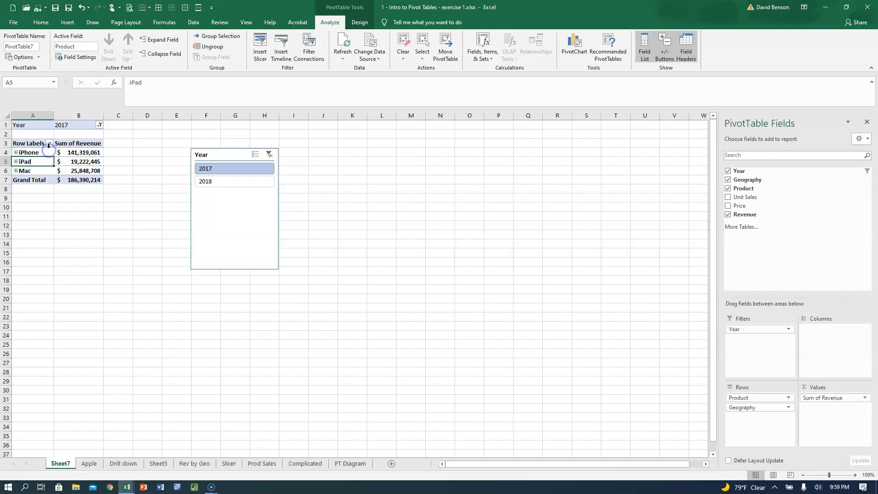
Step: Expand the entire Product field to show the geographies under every product
left_click(36, 152)
left_click(164, 46)
left_click(164, 43)
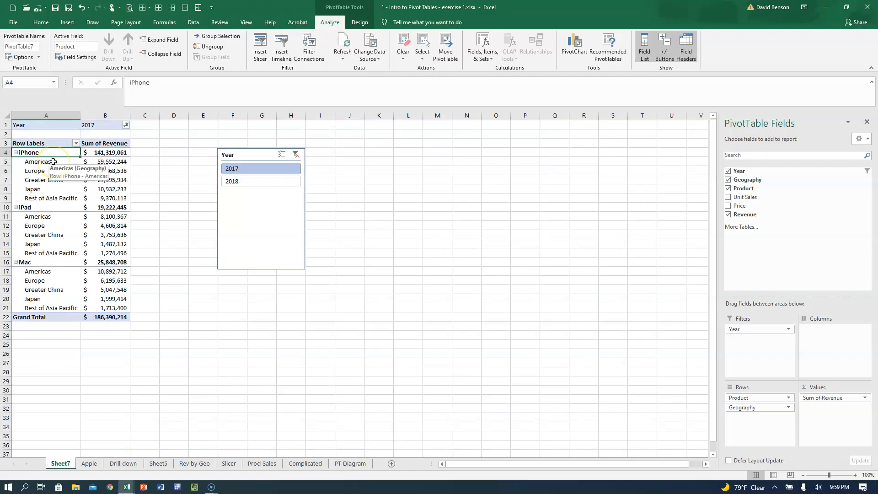
Step: Compare the iPad subtotal in B10 with the sum of its geography revenues in B11:B15
left_click(98, 207)
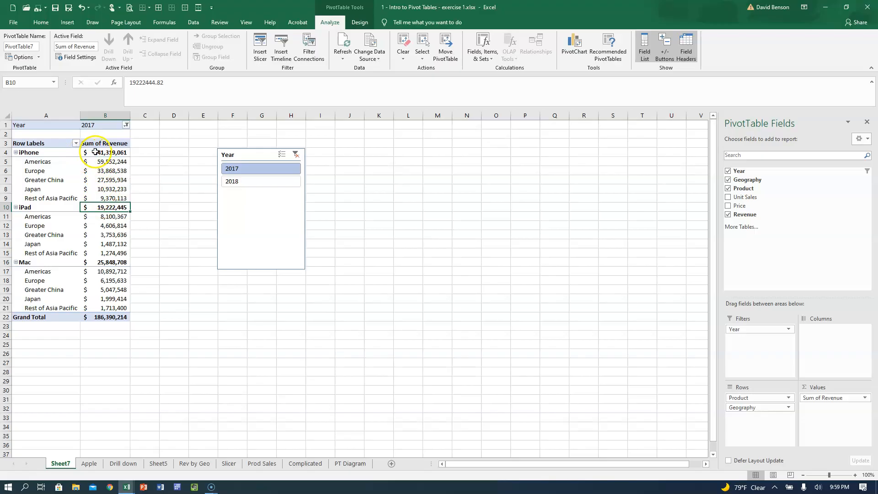
left_click_drag(93, 216, 106, 250)
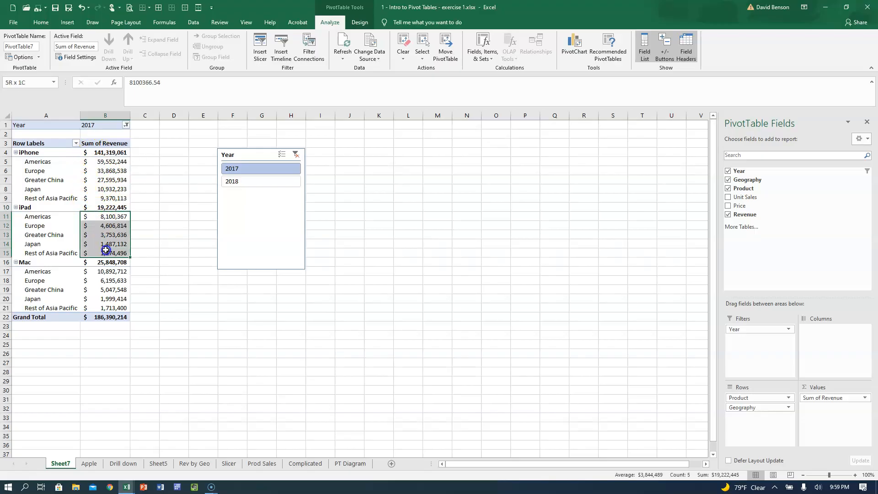
left_click(110, 188)
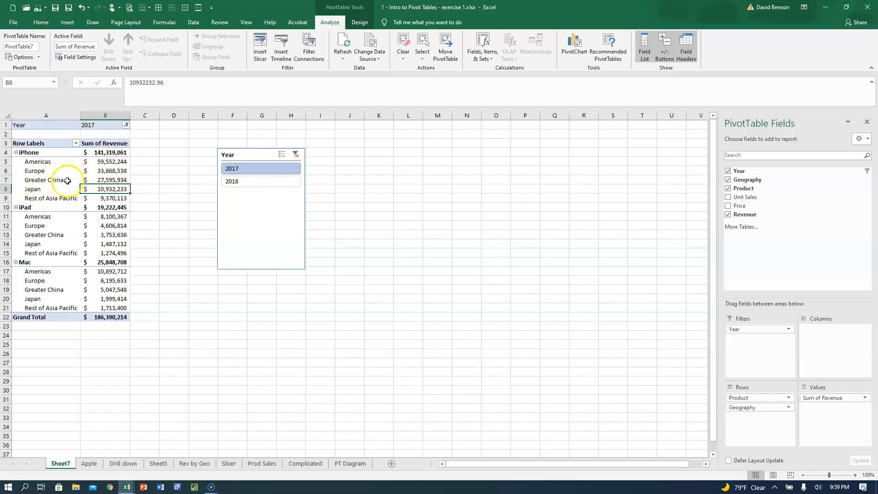
Step: Try the Compact Form report layout, and switch the pivot table to Outline Form
left_click(350, 24)
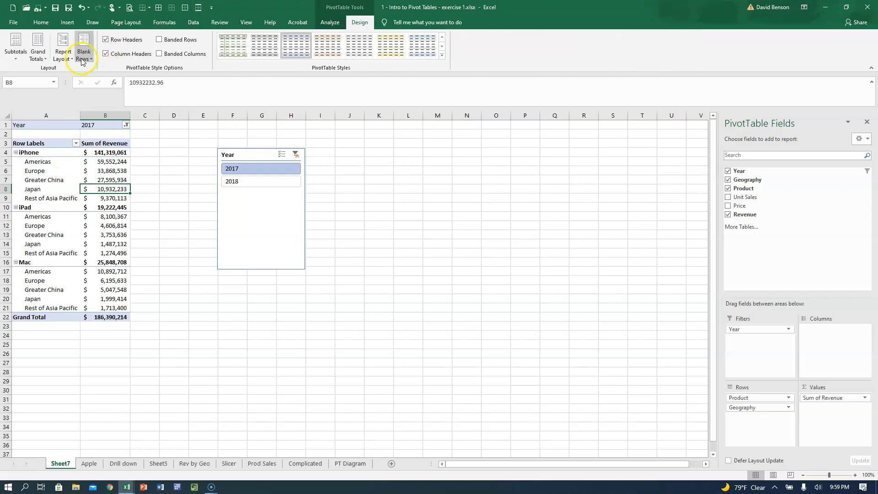
left_click(60, 54)
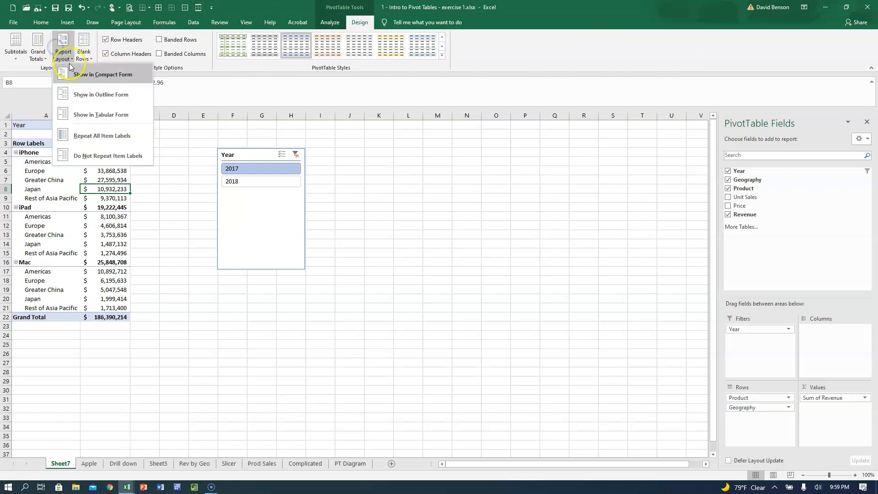
left_click(79, 76)
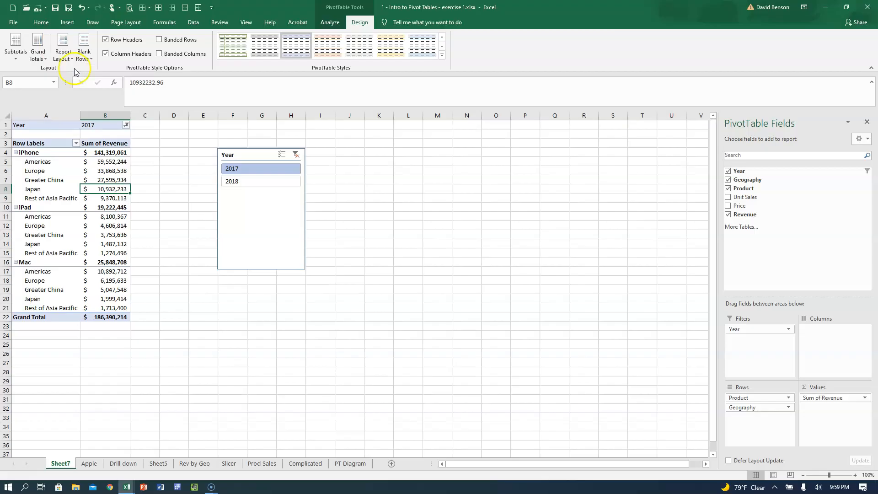
left_click(64, 53)
left_click(75, 90)
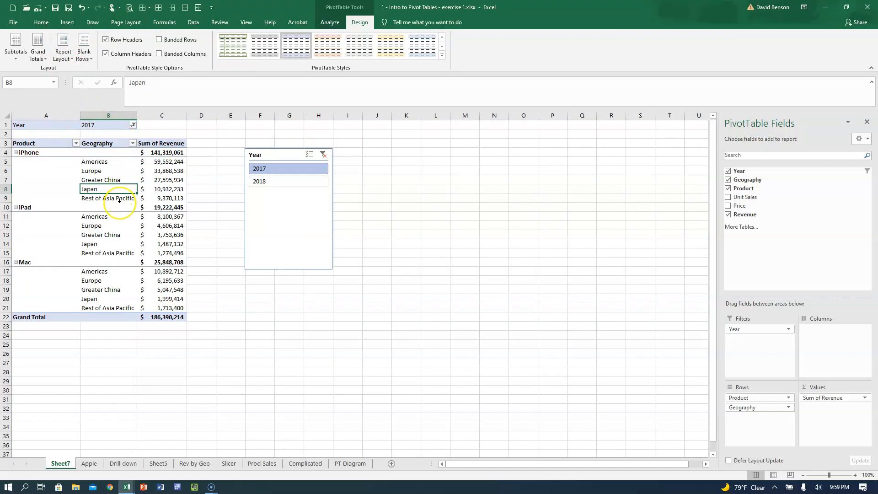
Step: Try repeating all item labels in the Product column, and set them back to not repeating
left_click(64, 54)
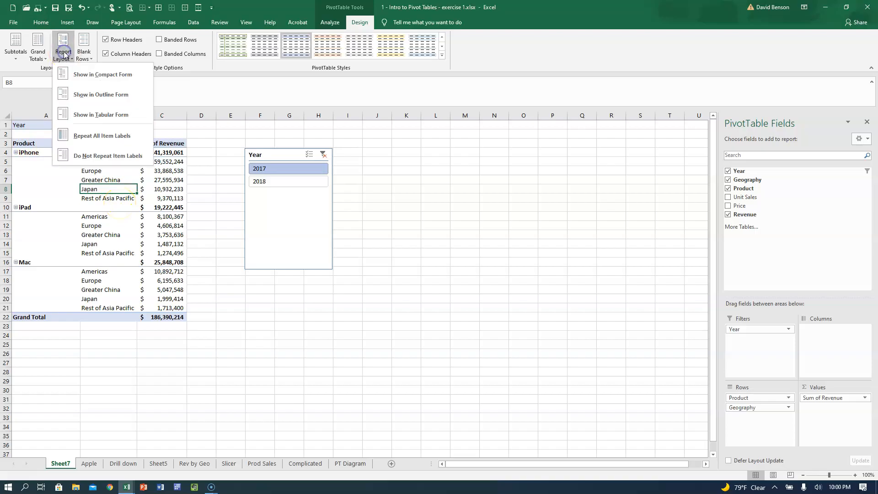
left_click(87, 136)
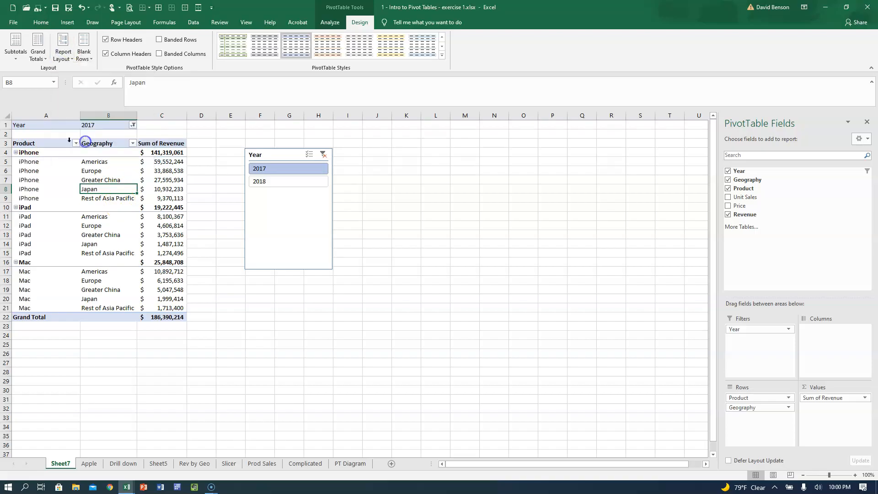
left_click(67, 53)
left_click(118, 156)
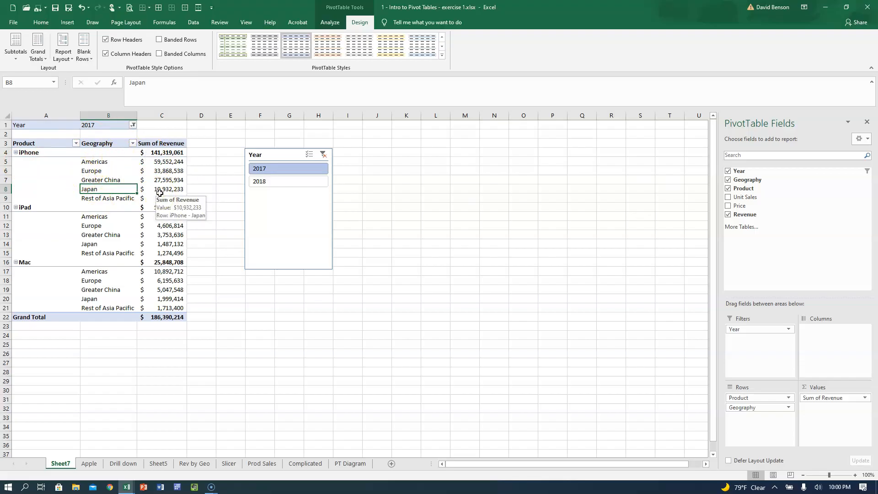
Step: Try hiding the subtotals, and show all subtotals at the bottom of each product group
left_click(17, 57)
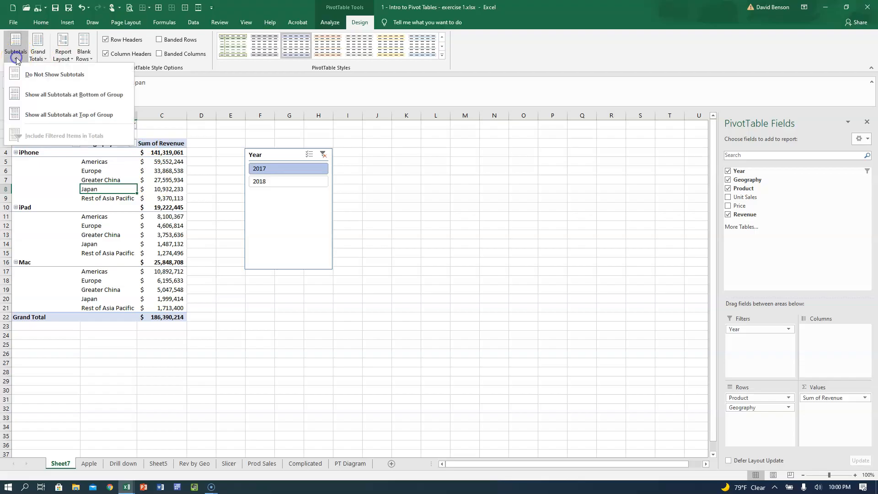
left_click(32, 69)
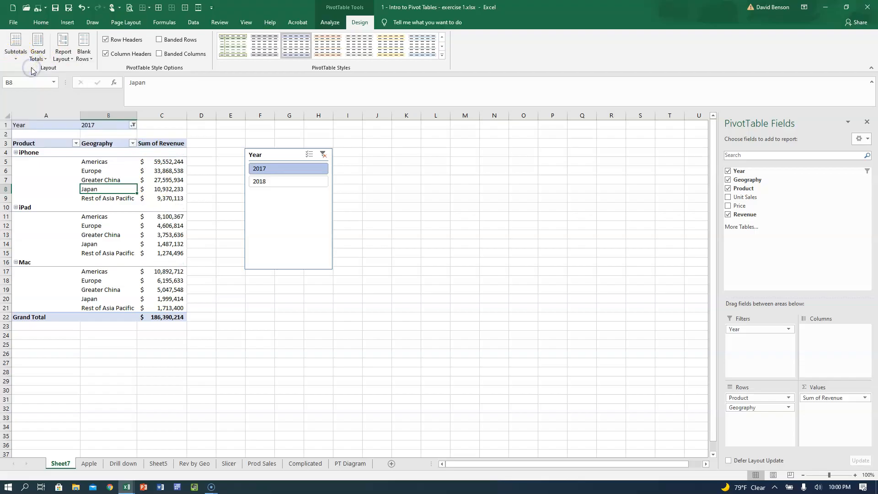
left_click(16, 51)
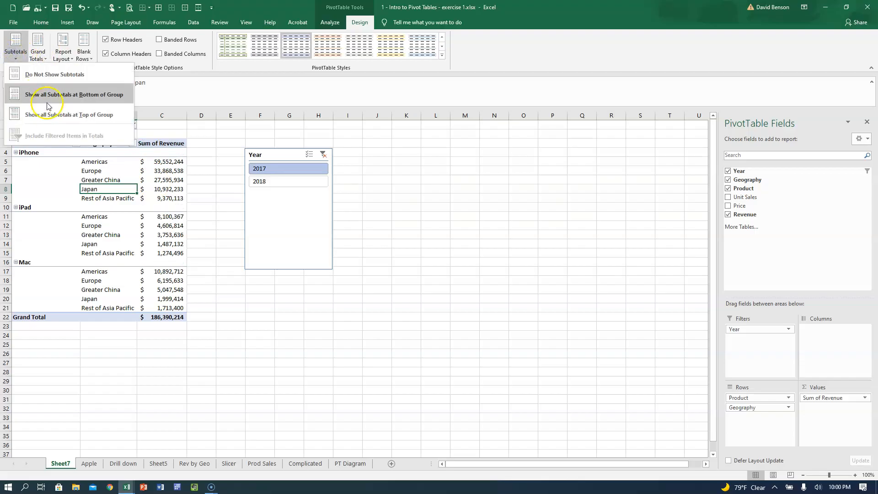
left_click(48, 106)
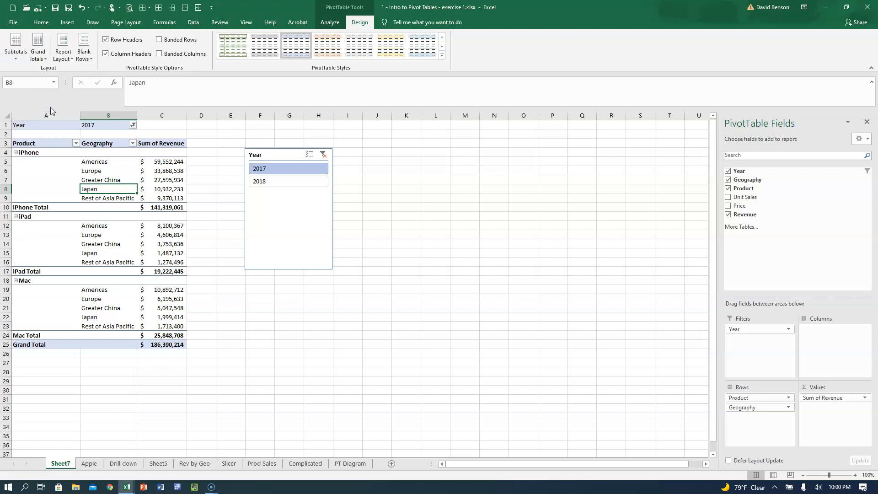
Step: Try showing all subtotals at the top of each product group, and move them back to the bottom
left_click(16, 48)
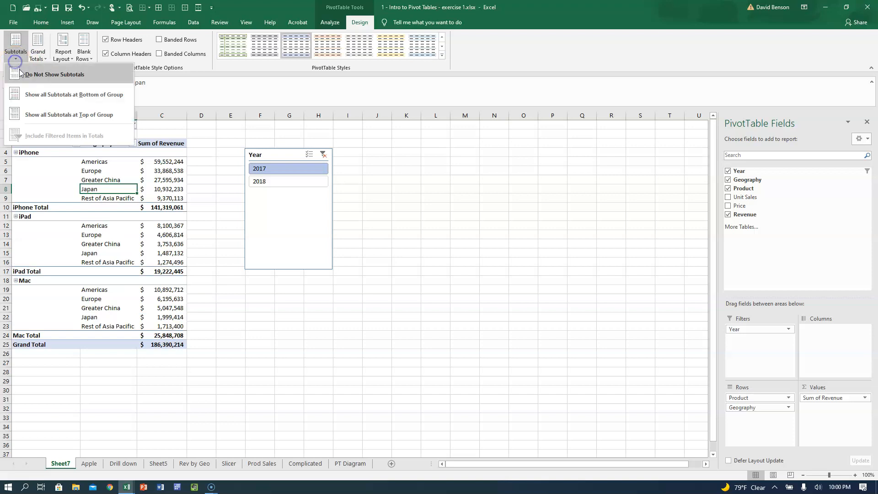
left_click(42, 114)
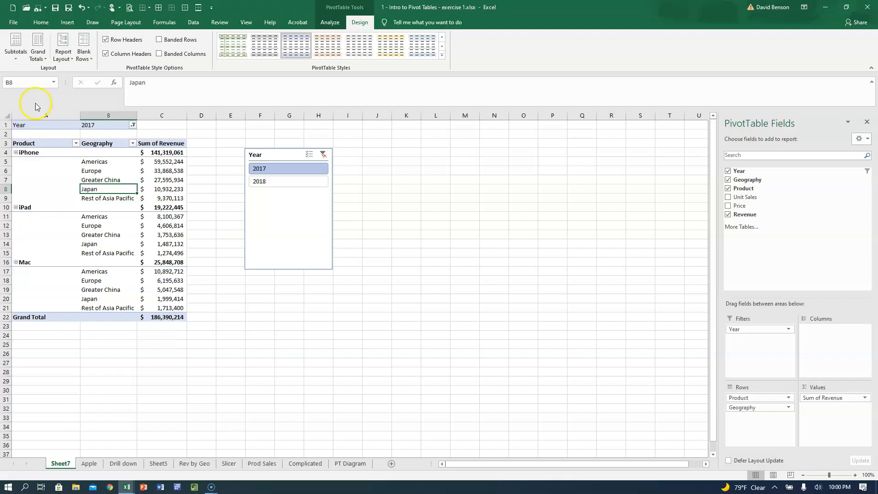
left_click(16, 48)
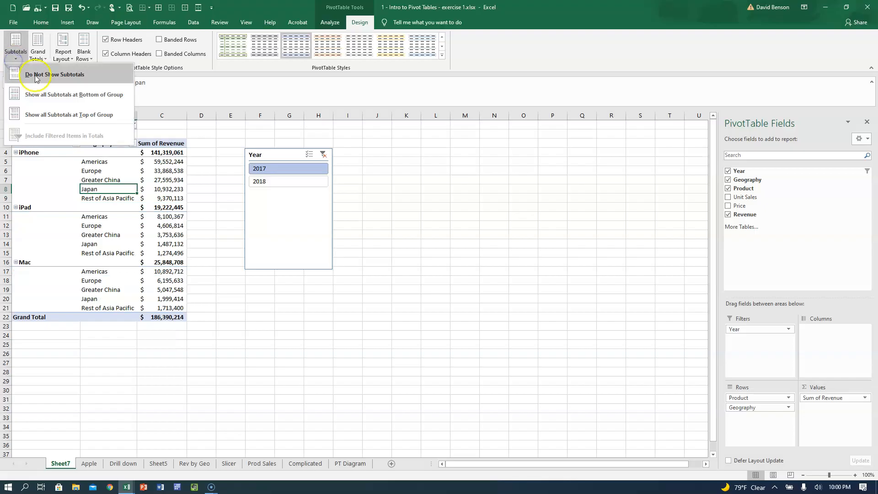
left_click(50, 102)
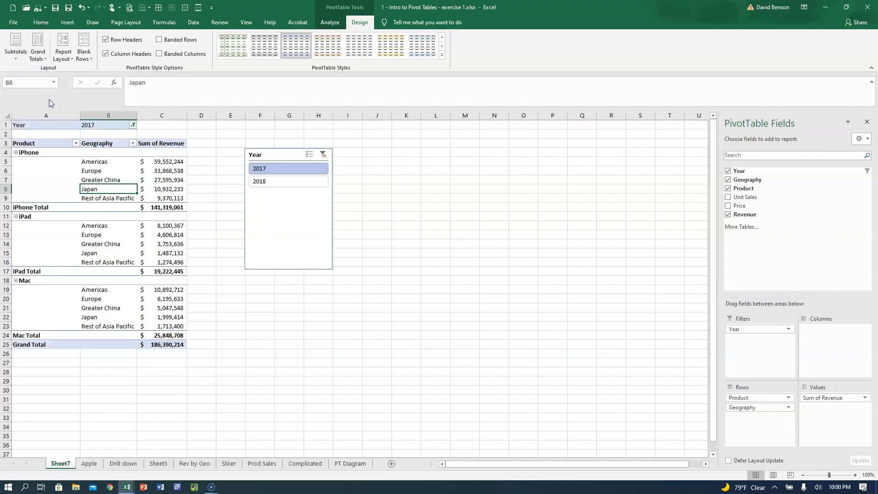
Step: Try inserting and removing a blank line after each item, and insert the blank lines again between the product groups
left_click(88, 60)
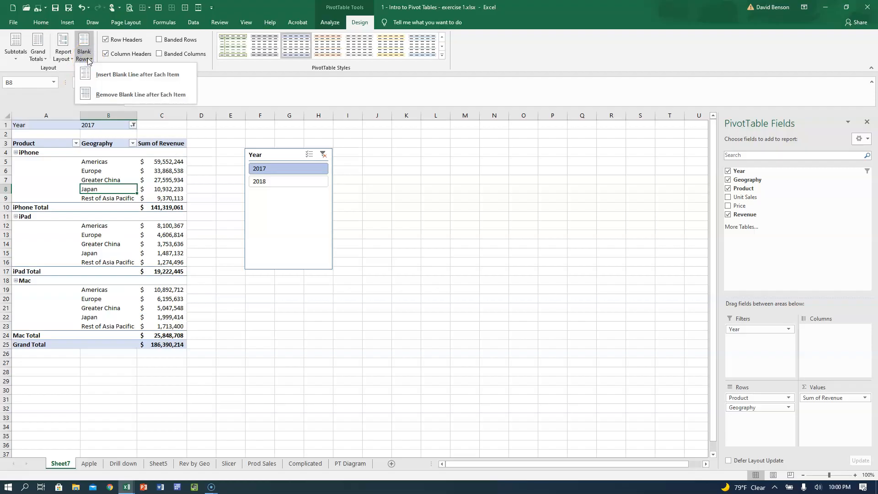
left_click(95, 69)
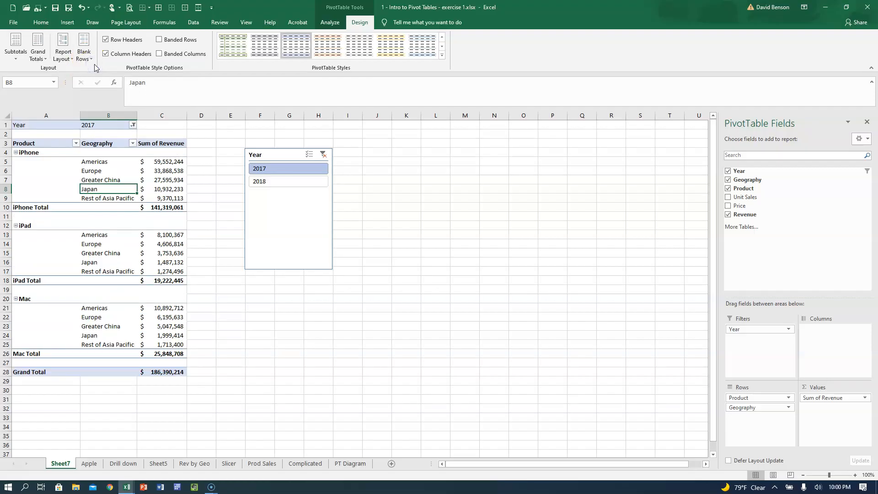
left_click(84, 56)
left_click(96, 91)
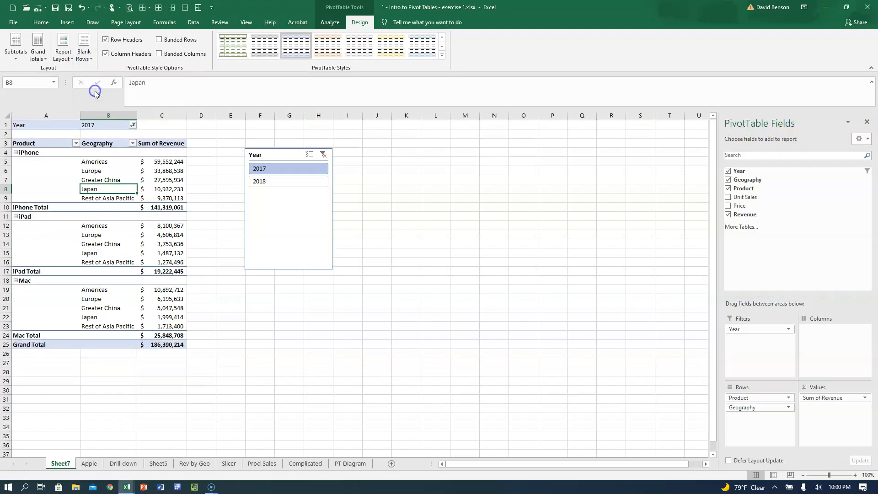
left_click(83, 59)
left_click(102, 72)
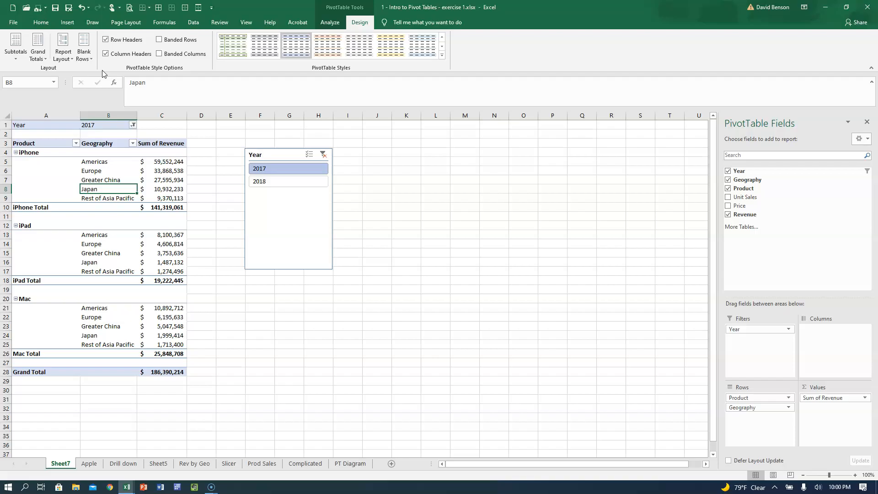
left_click(18, 57)
left_click(35, 95)
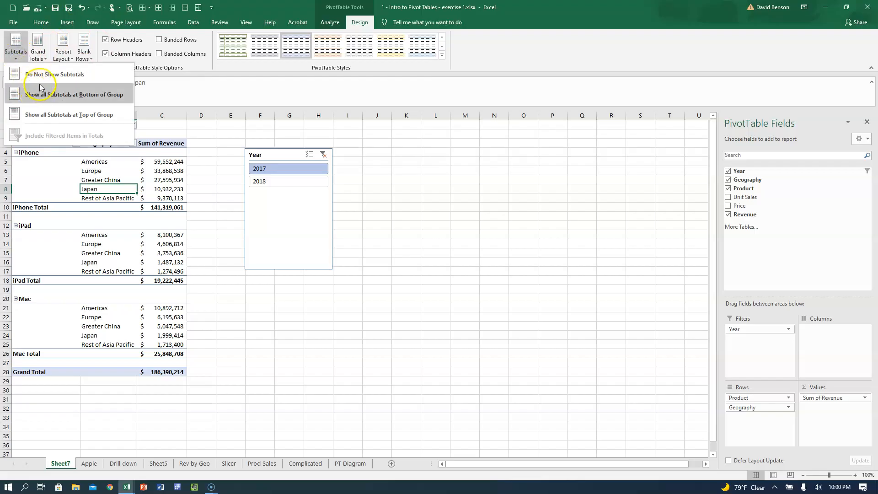
left_click(39, 57)
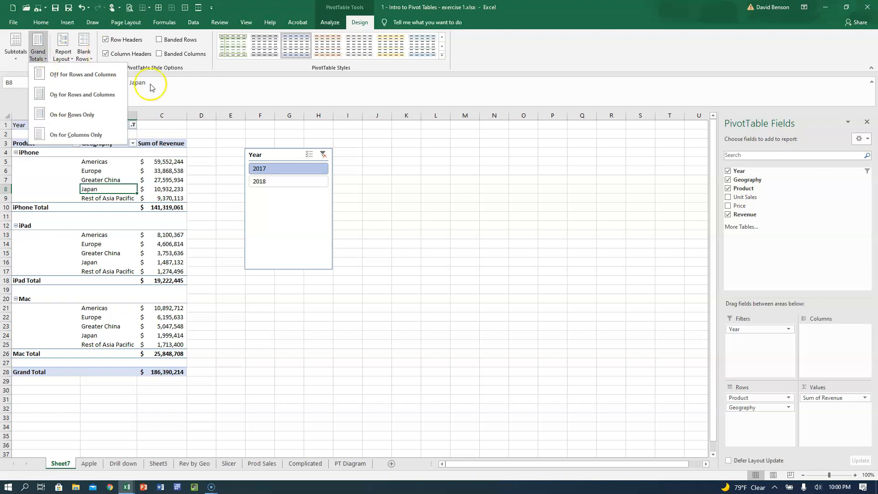
left_click(166, 140)
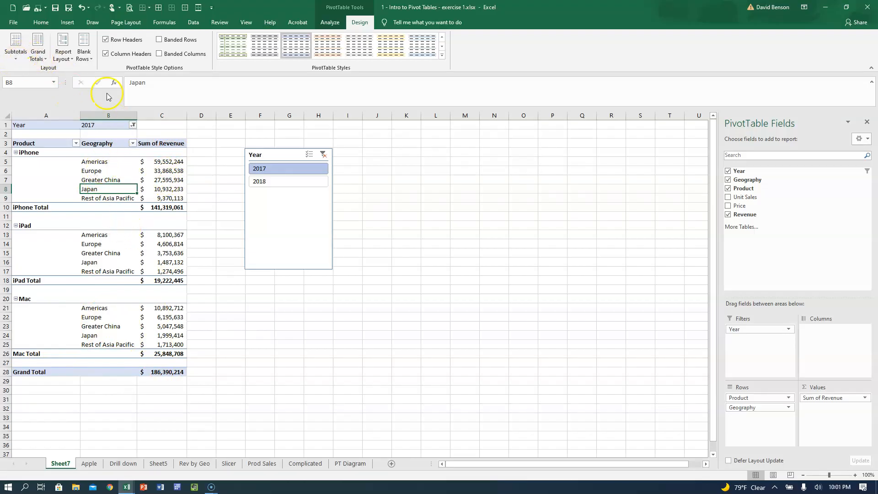
Step: Remove the blank line after each item once more, and put the blank lines back
left_click(84, 57)
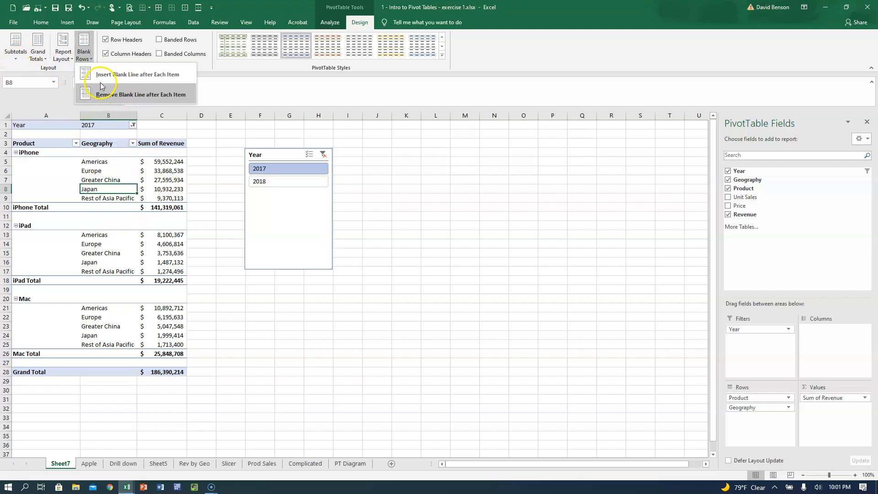
left_click(102, 77)
left_click(80, 59)
left_click(103, 94)
left_click(84, 56)
left_click(90, 72)
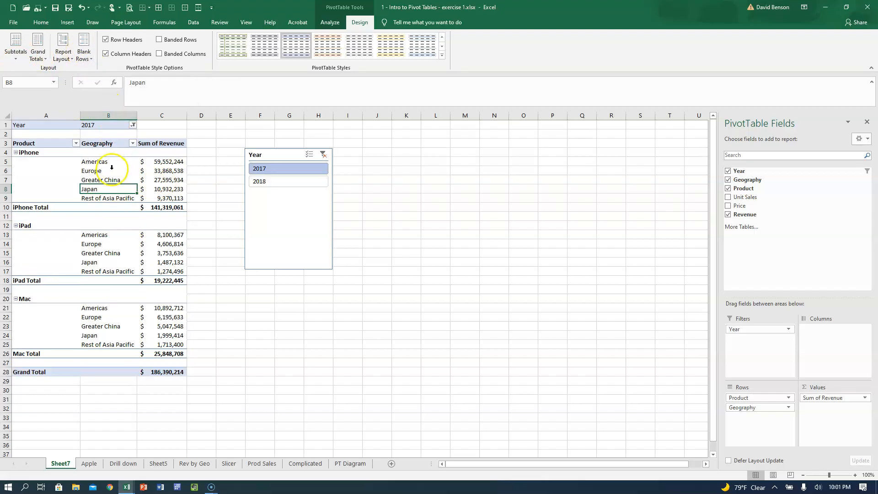
left_click(83, 60)
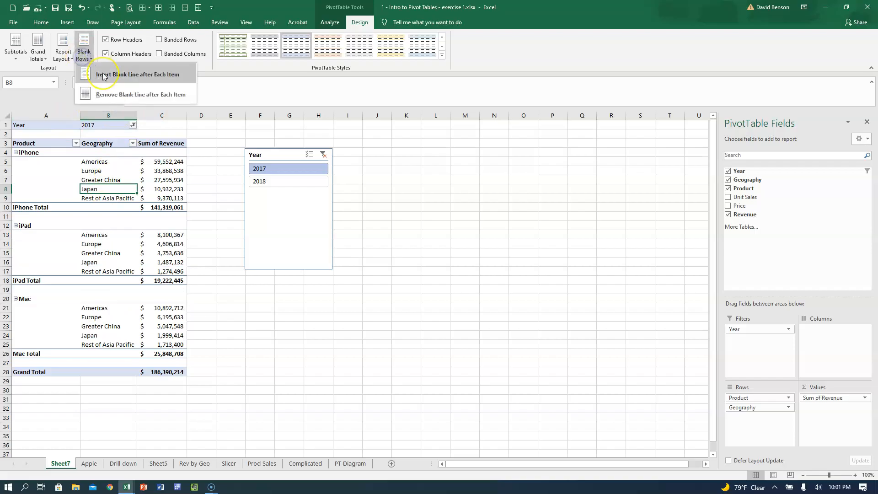
left_click(132, 75)
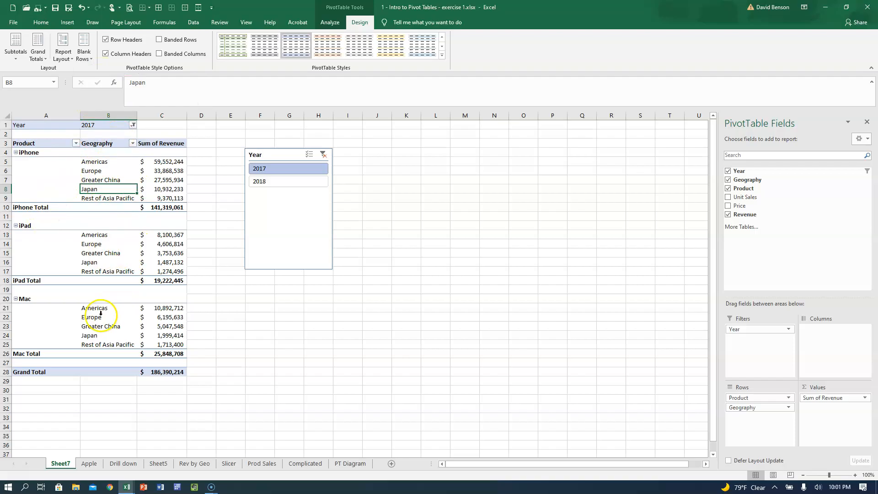
Step: Copy the "For the one called Subtotals" text box from the Apple sheet to Sheet7 and place it beside the Year slicer
left_click(89, 463)
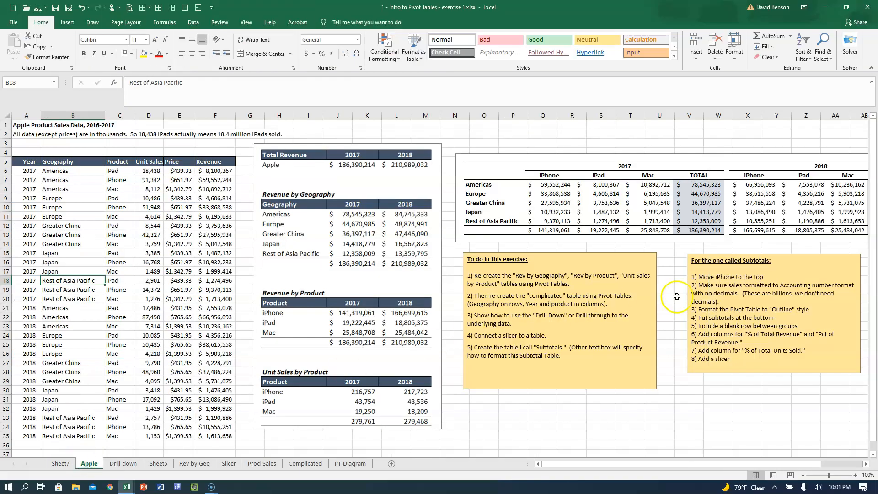
left_click(681, 281)
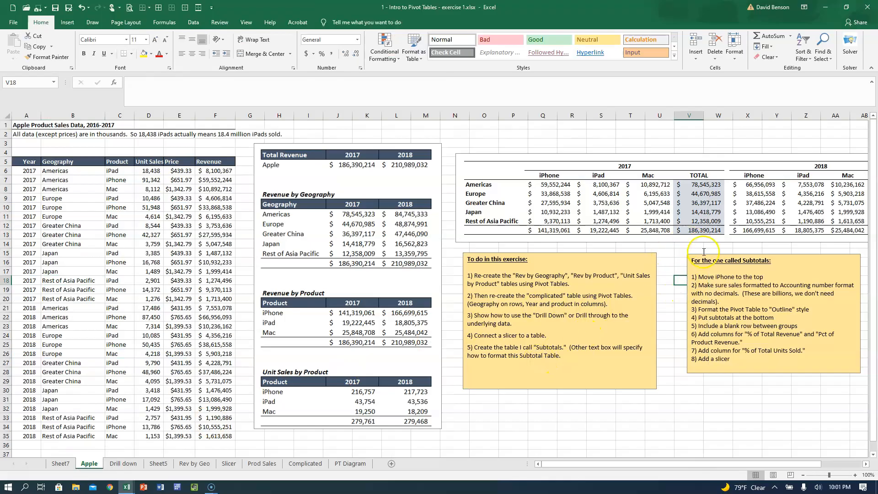
left_click(688, 257)
left_click(686, 271)
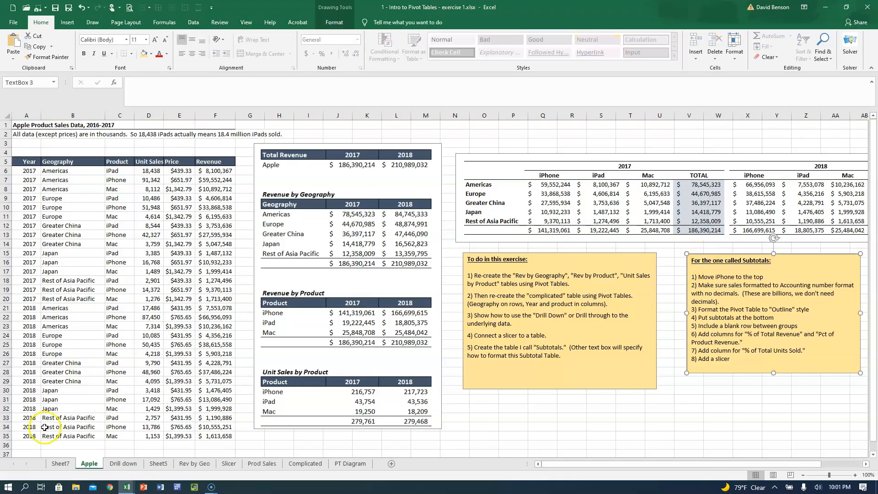
left_click(60, 463)
left_click(458, 155)
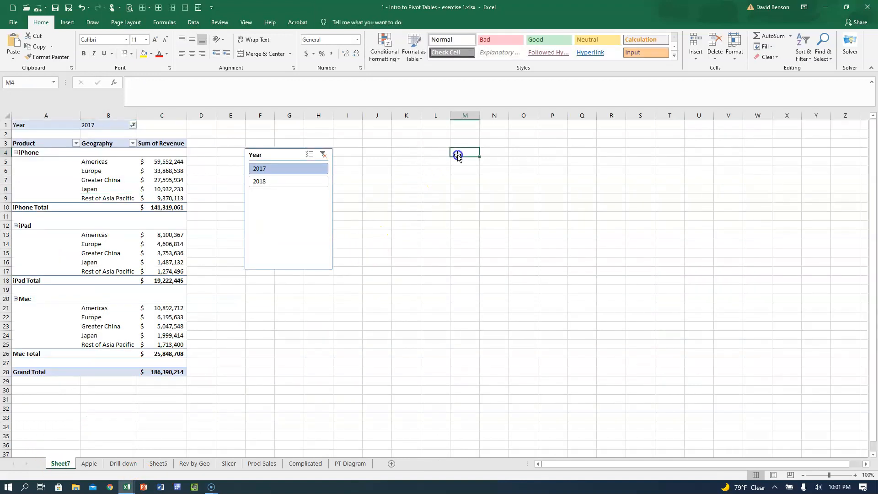
key("ctrl+v")
left_click_drag(484, 147, 417, 144)
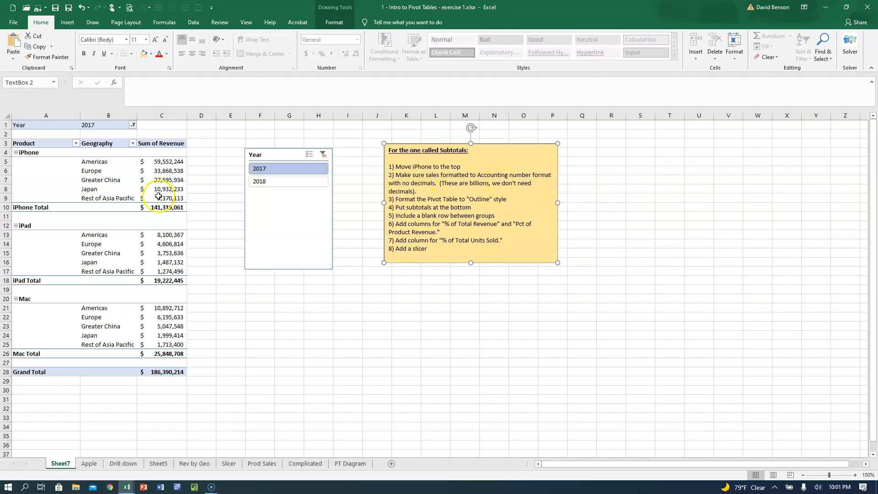
Step: Compare the pivot table's layout with the steps listed in the Subtotals text box
left_click(154, 172)
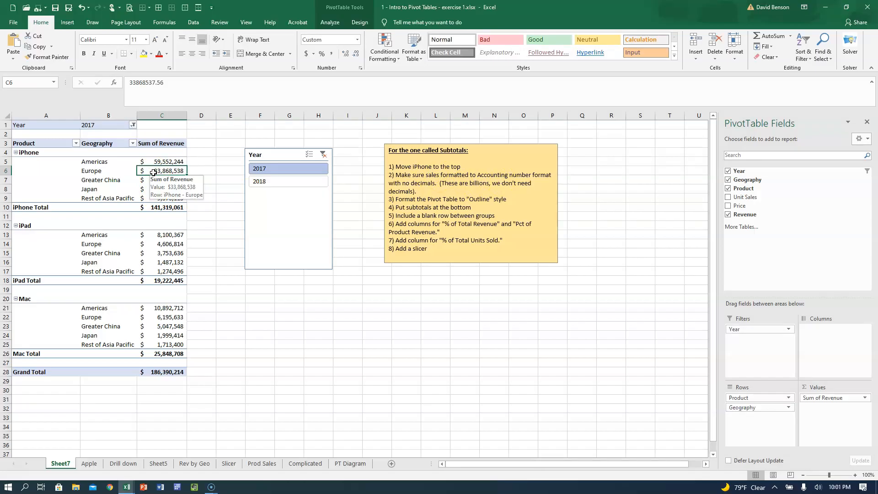
left_click(451, 207)
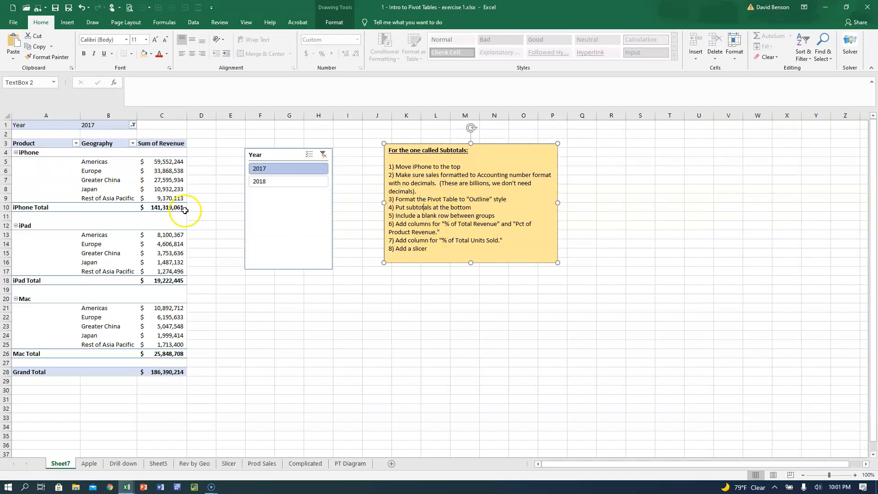
left_click(83, 191)
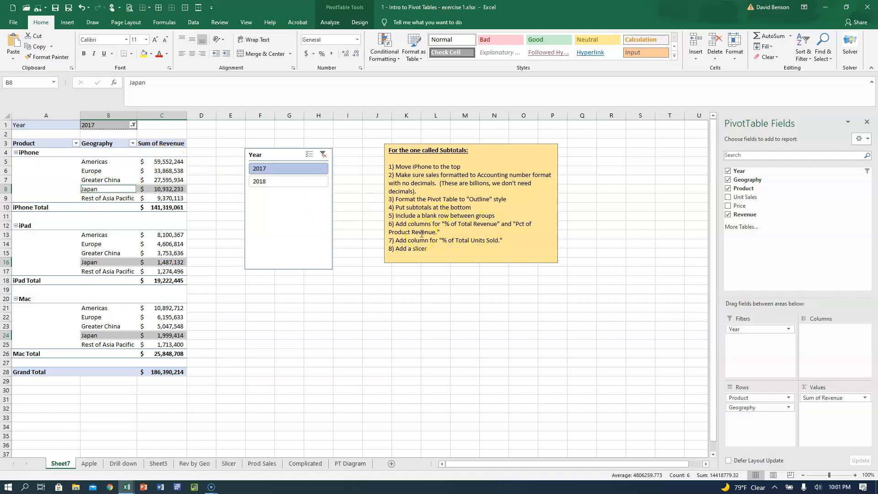
Step: Add the Revenue field to the pivot table's values two more times, and move the Year slicer clear of the new columns
left_click(162, 170)
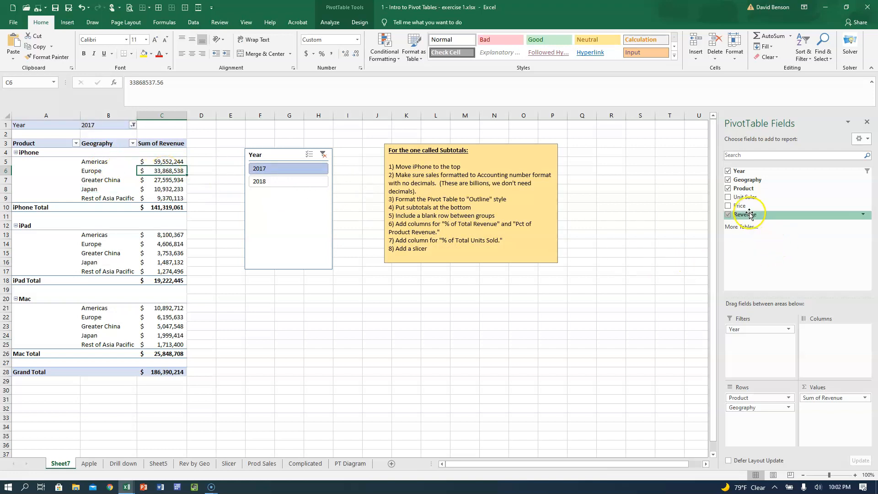
left_click_drag(748, 214, 845, 408)
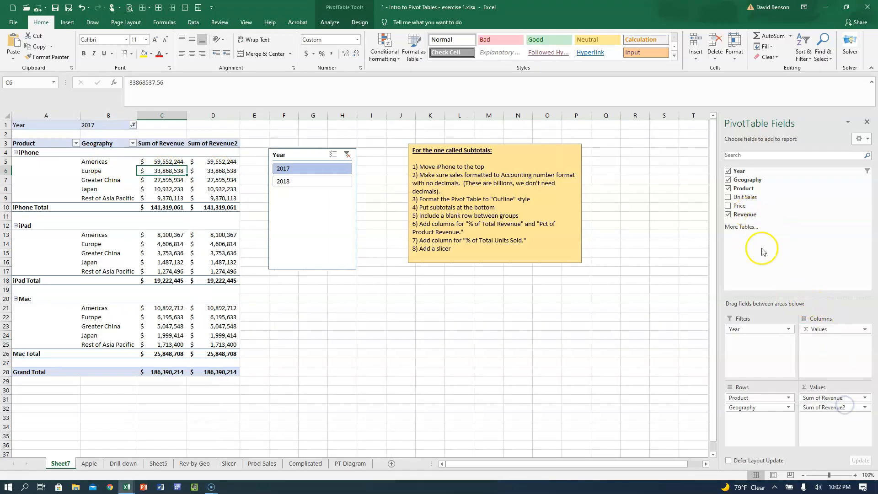
left_click_drag(768, 215, 822, 415)
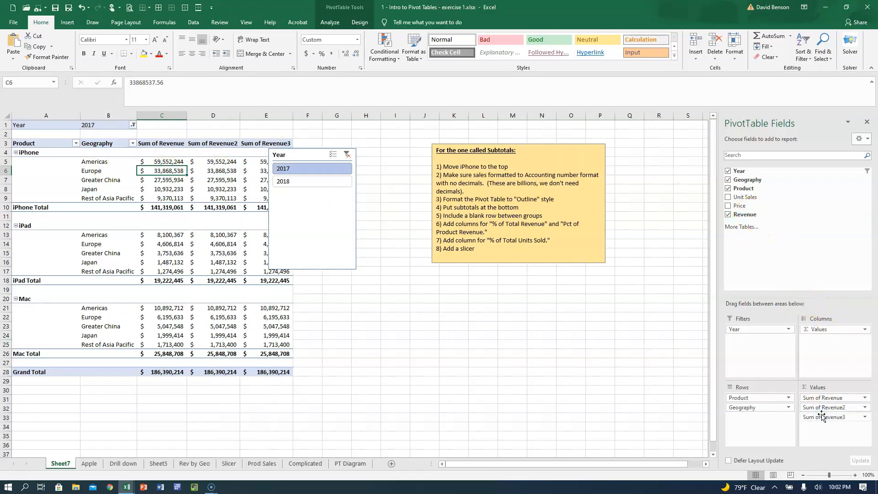
left_click_drag(299, 150, 344, 151)
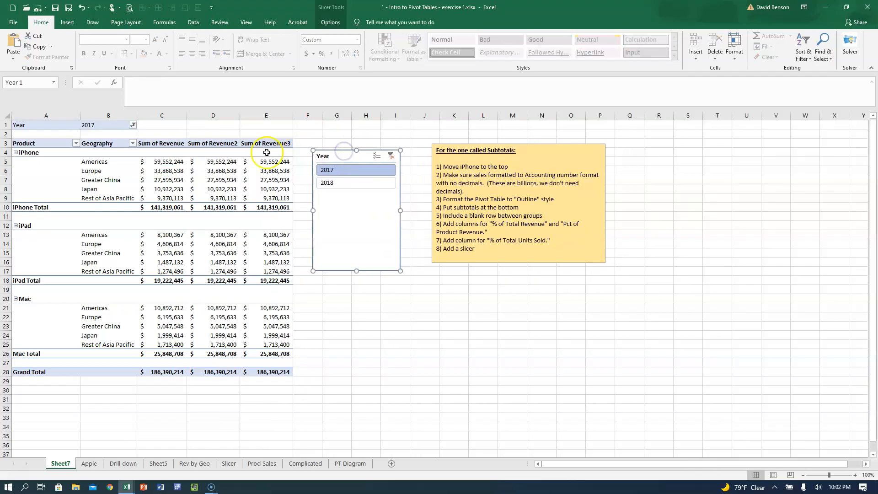
Step: Rename the first revenue column header in C3 as Sales
left_click(155, 143)
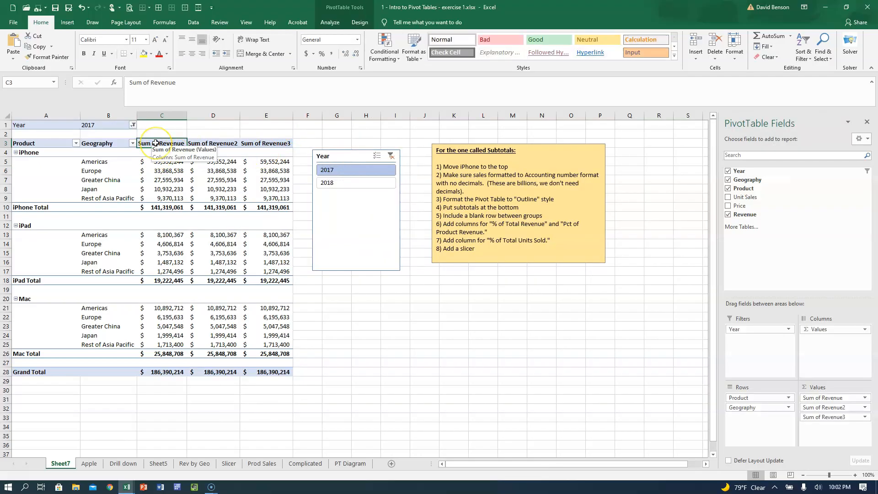
type("Sales")
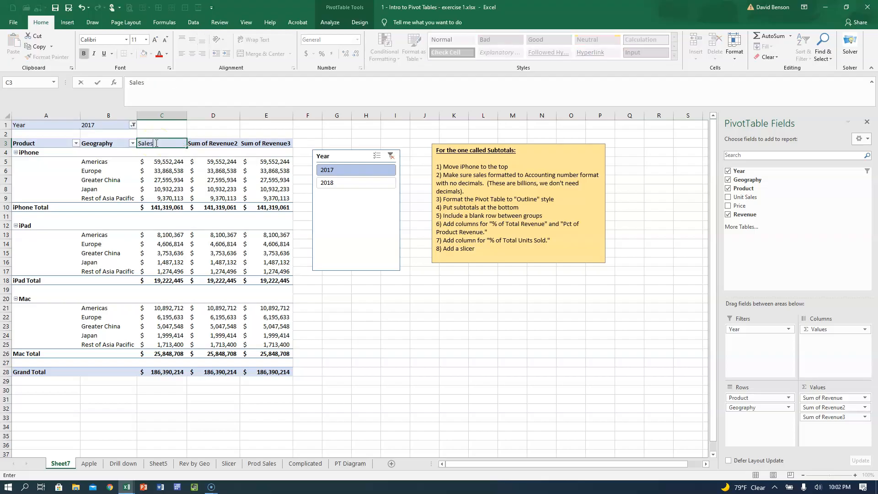
key("Return")
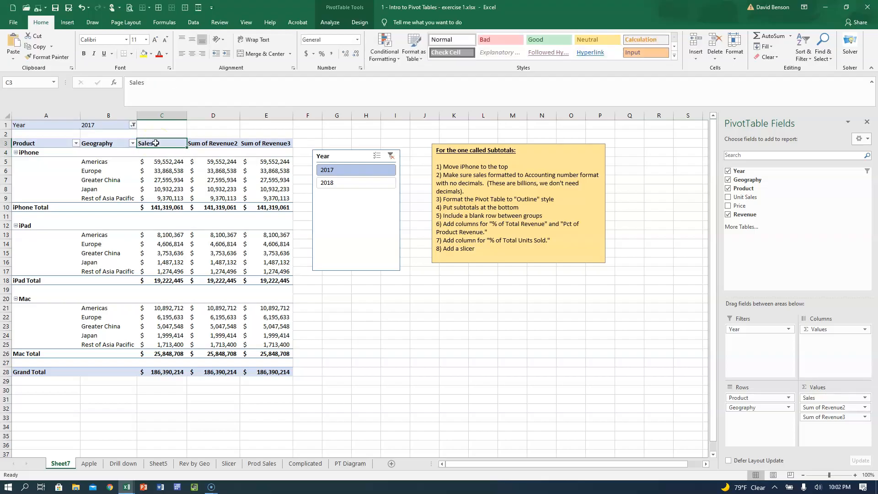
Step: Show the Sum of Revenue2 values as % of Grand Total
left_click(199, 144)
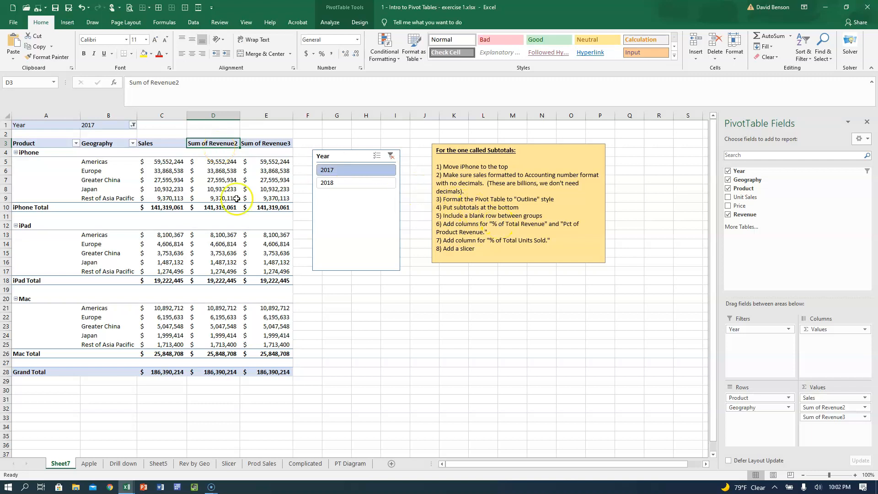
left_click(220, 171)
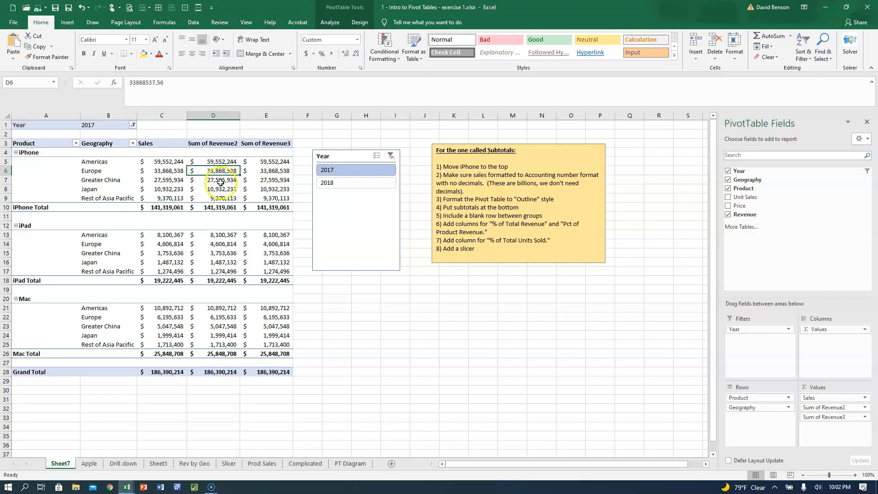
right_click(211, 169)
left_click(201, 171)
right_click(211, 172)
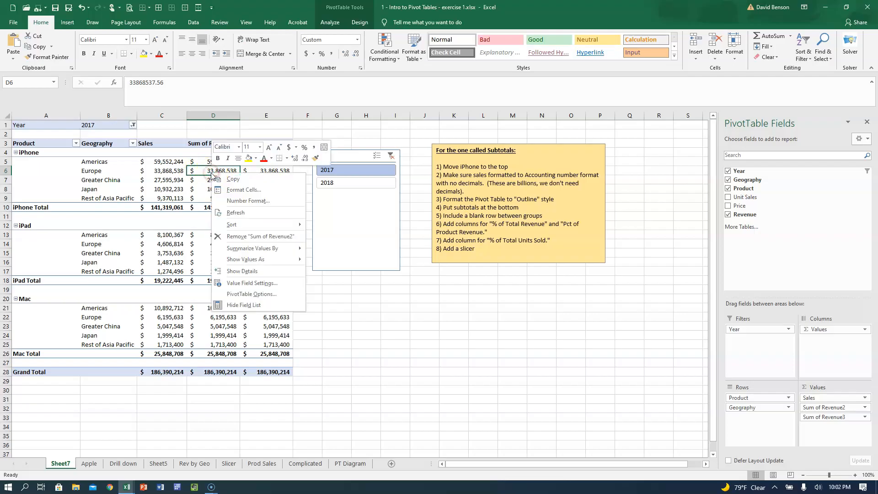
mouse_move(234, 259)
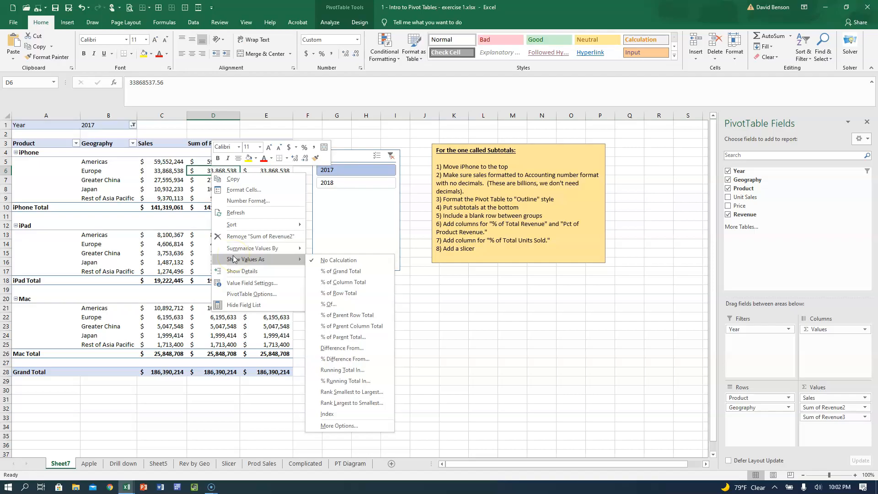
left_click(334, 270)
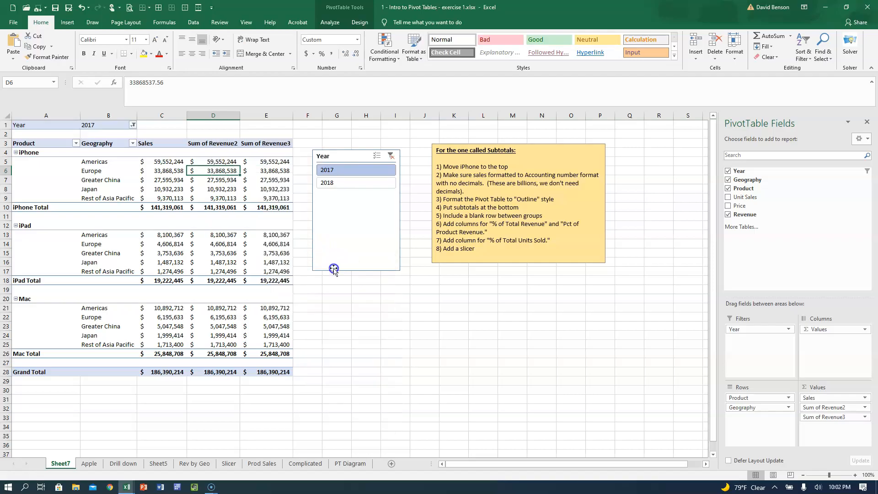
Step: Review the Show Values As options for Sum of Revenue2 and reapply % of Grand Total
right_click(213, 169)
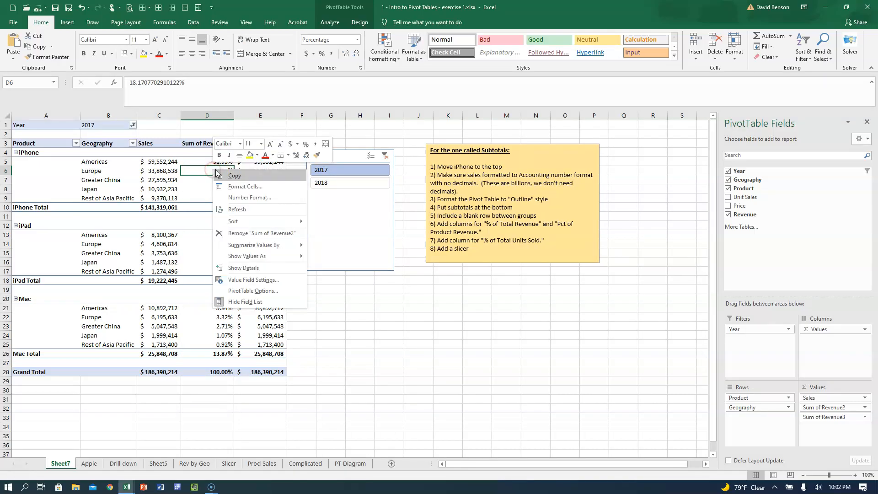
mouse_move(259, 256)
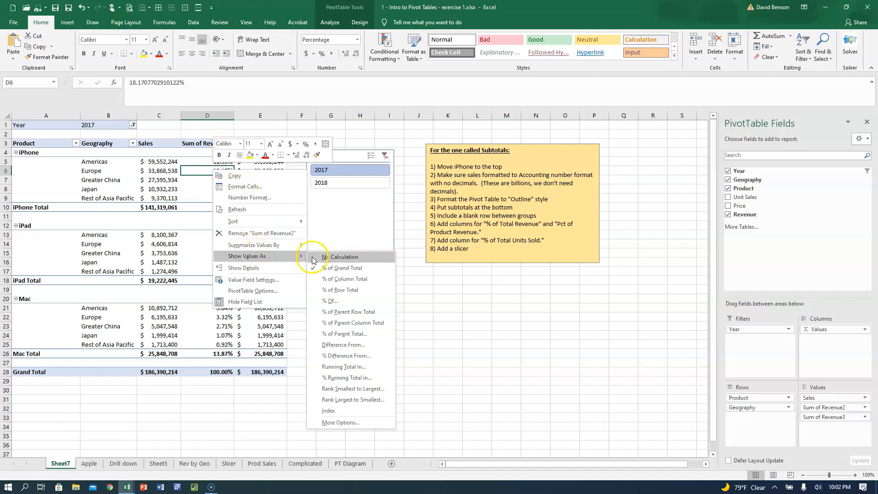
left_click(332, 277)
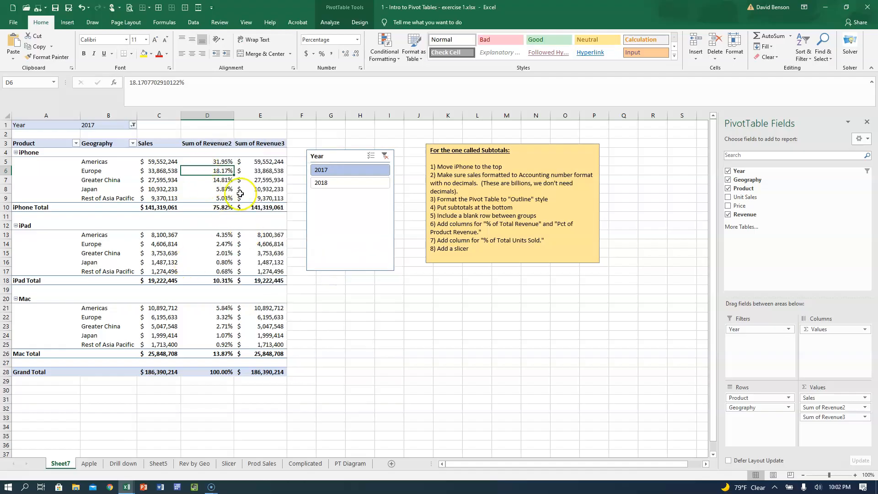
right_click(196, 172)
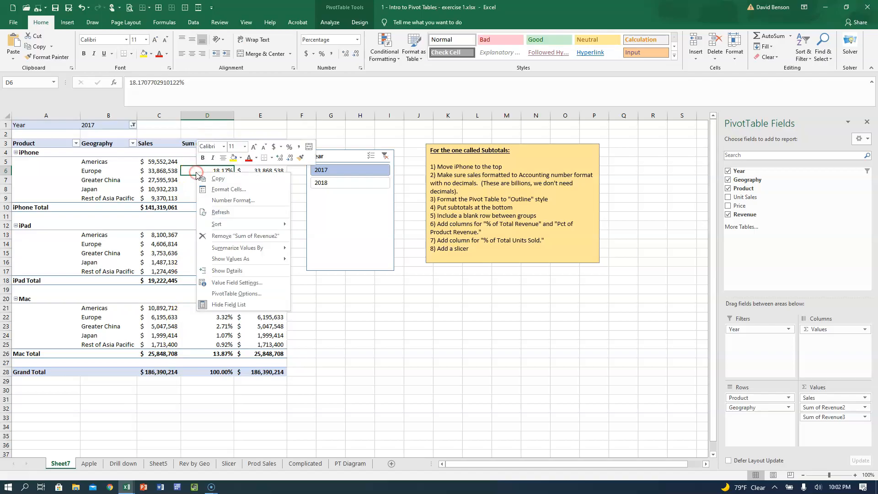
mouse_move(233, 250)
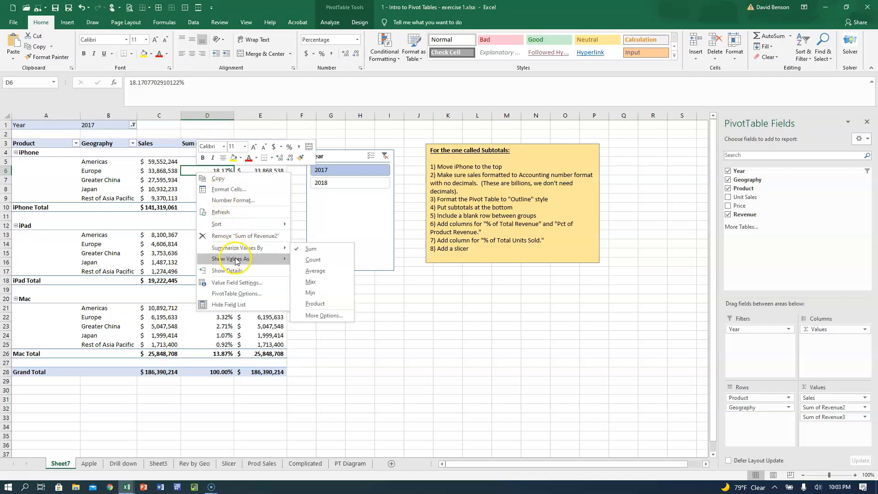
left_click(310, 267)
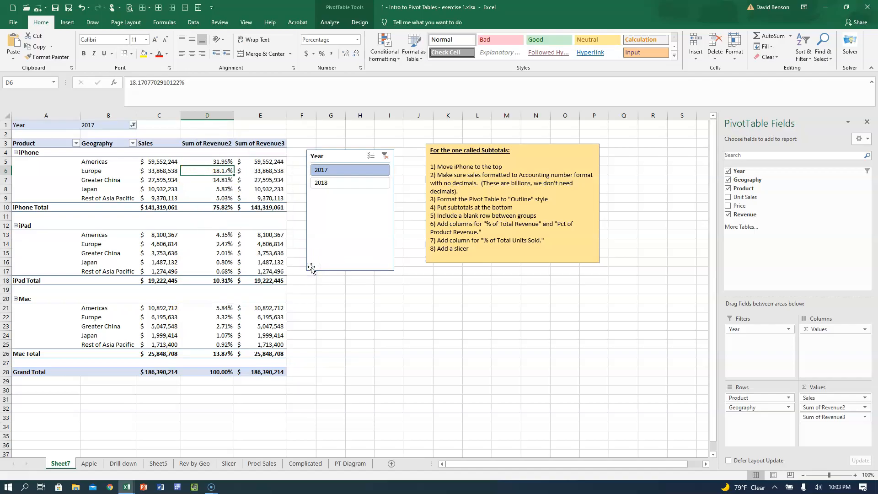
Step: Narrow column D and examine its product totals, grand total and iPhone geography percentages
left_click_drag(234, 115, 216, 116)
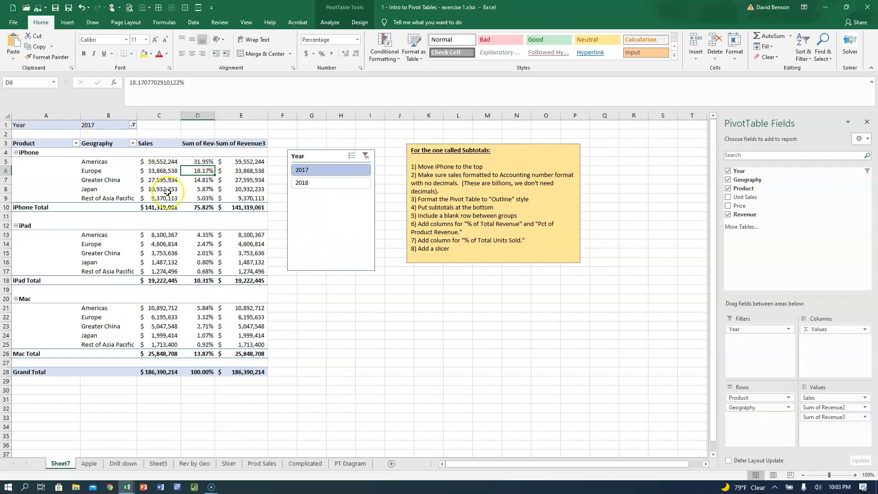
left_click(194, 208)
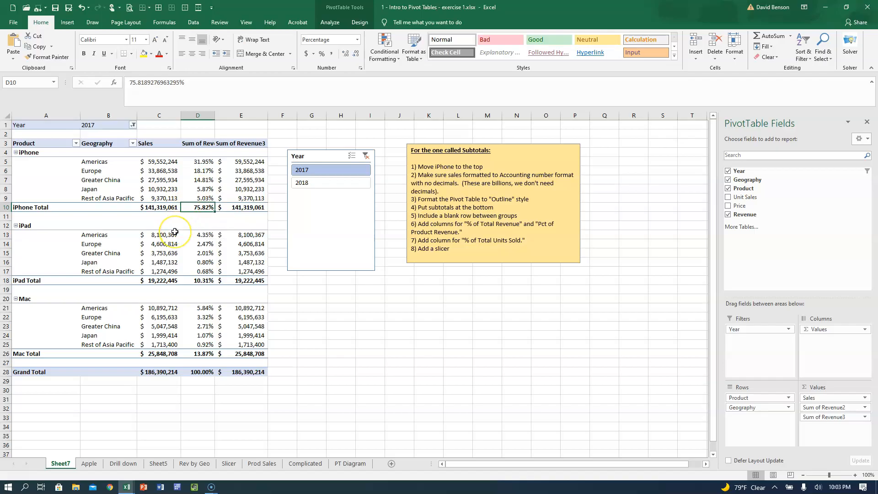
left_click(202, 281)
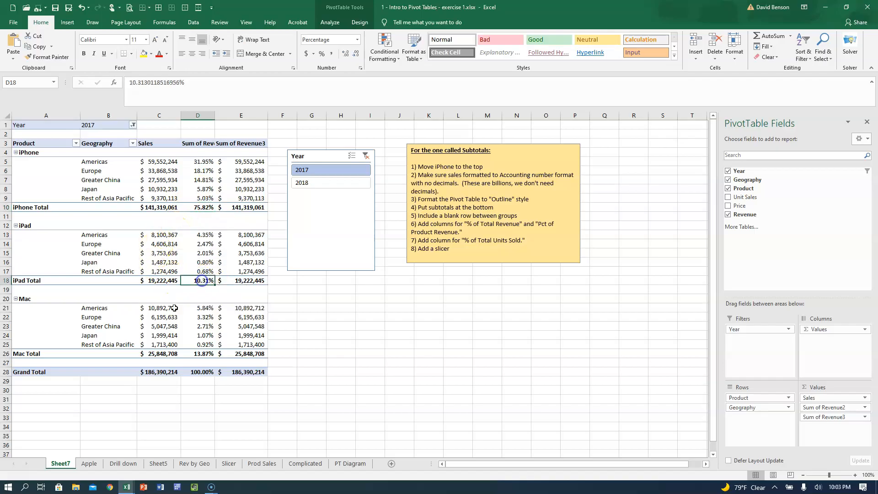
left_click(203, 354)
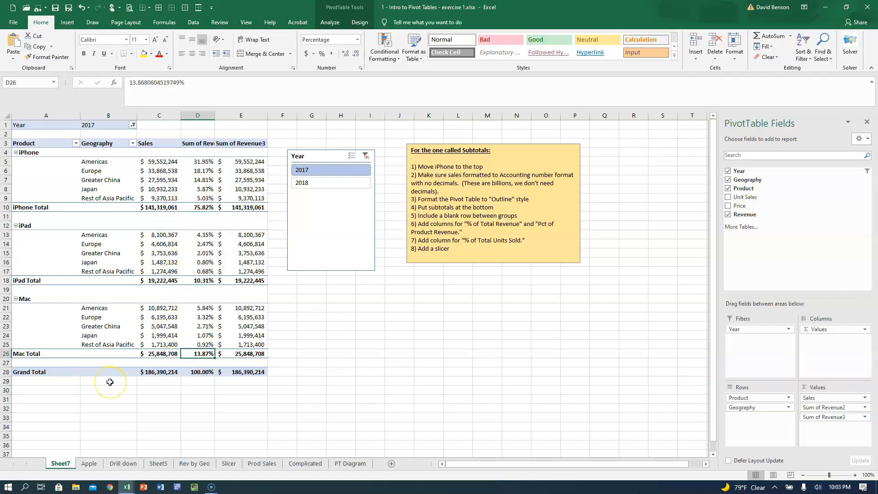
left_click(196, 372)
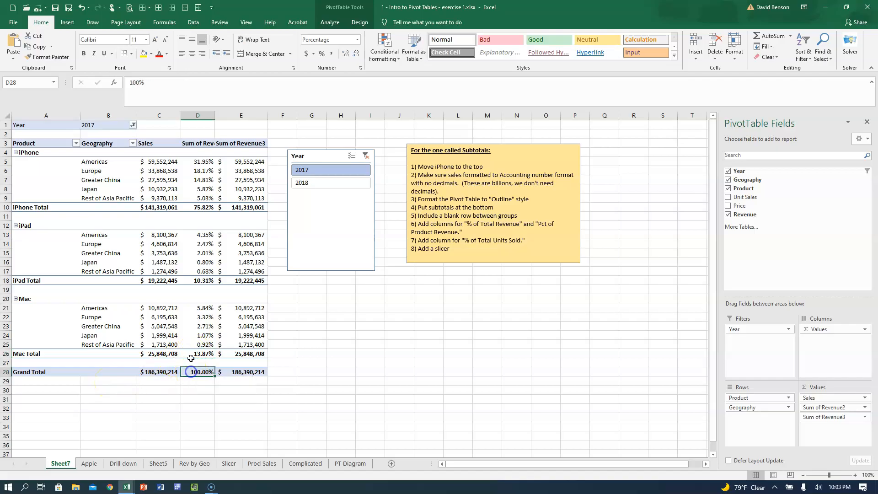
left_click(201, 161)
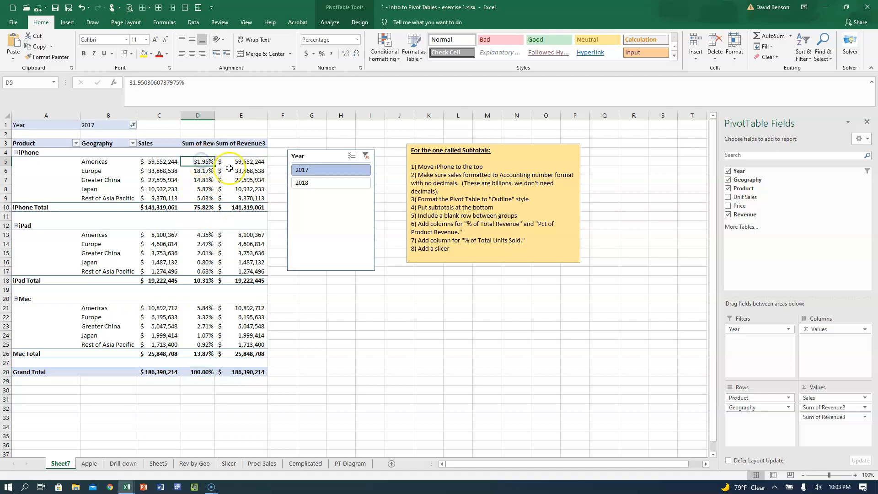
left_click(188, 159)
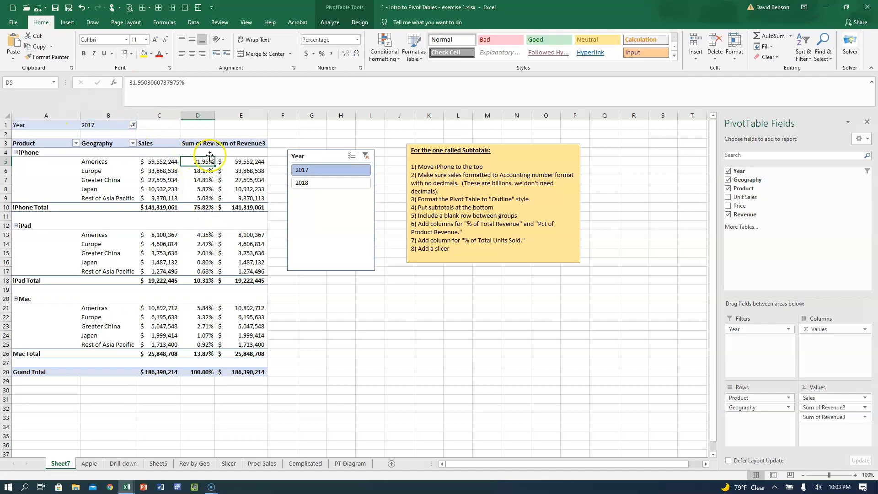
left_click(194, 199)
left_click(194, 187)
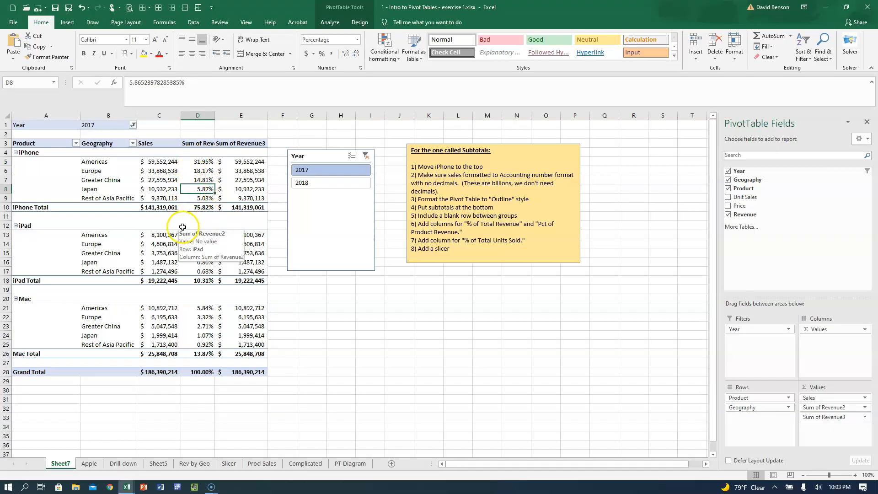
Step: Compare the iPhone geography amounts in the Sales column with the iPhone total
left_click(231, 164)
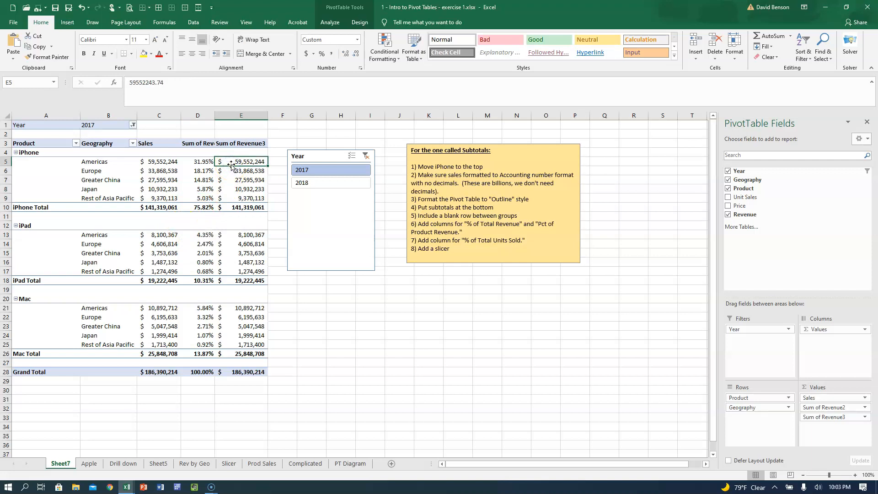
left_click(198, 160)
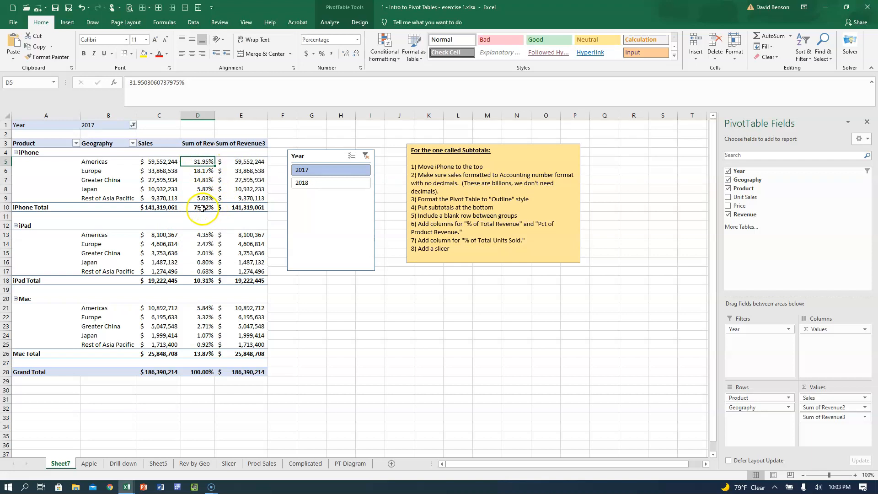
left_click(157, 208)
left_click(155, 161)
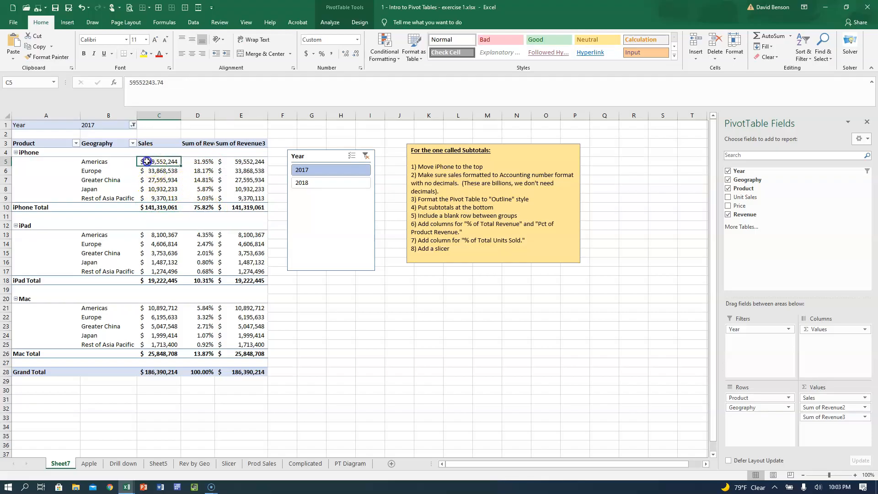
left_click(160, 208)
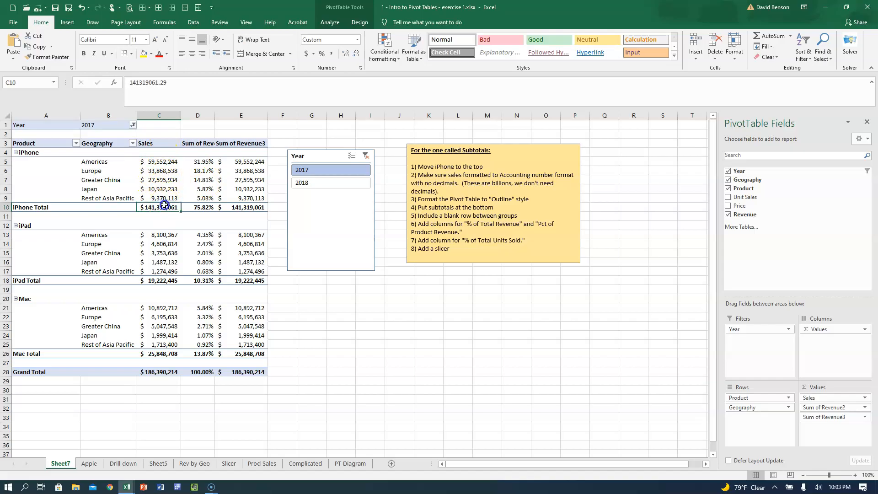
left_click(150, 172)
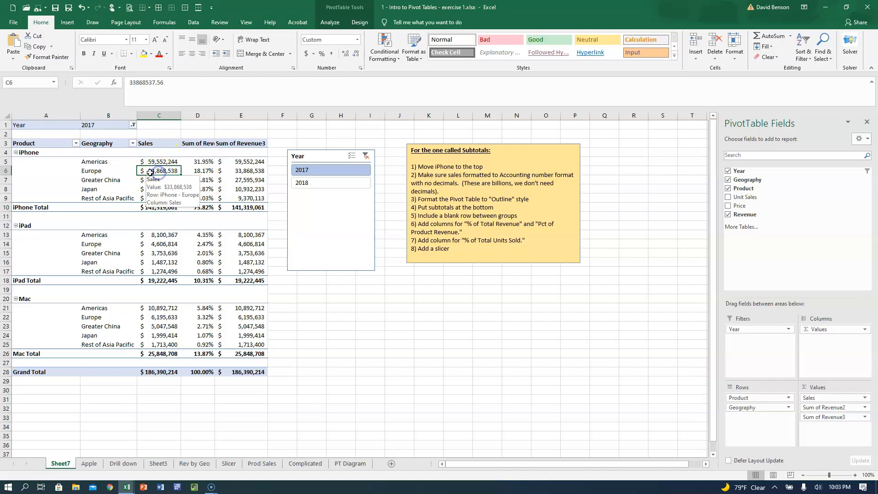
left_click(155, 208)
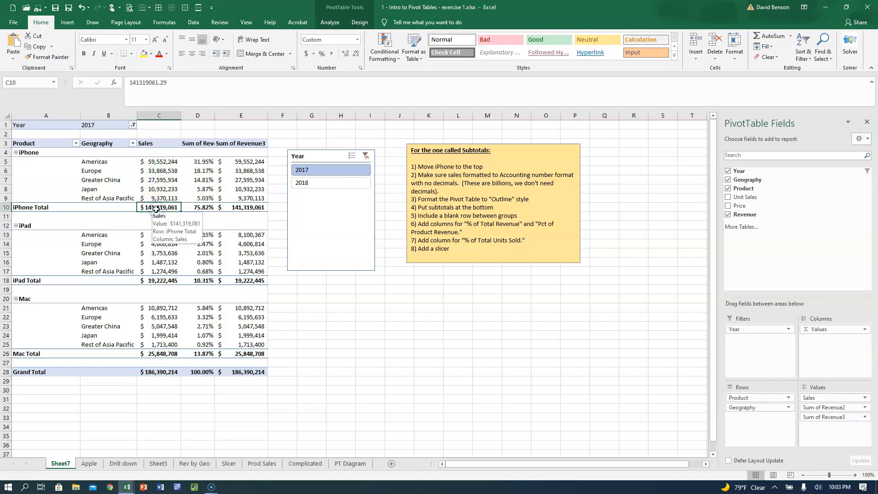
left_click(156, 163)
left_click(156, 208)
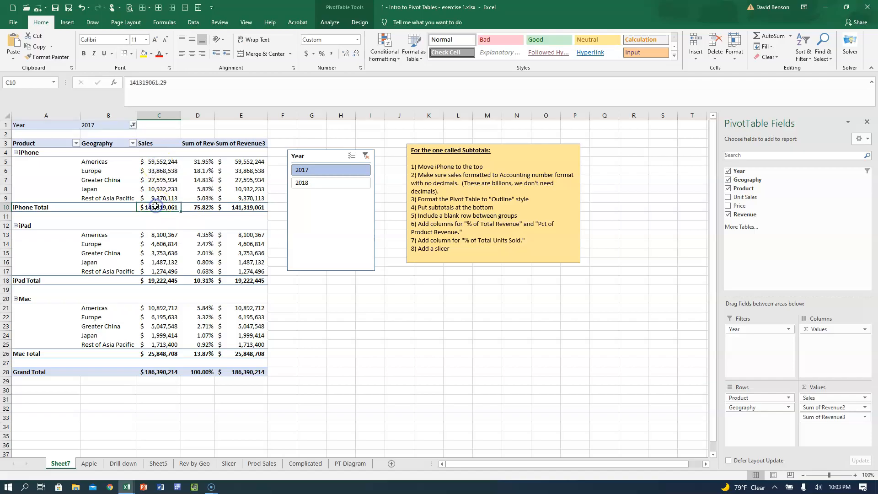
Step: Show the Sum of Revenue3 values as % of Parent Total with Product as the base field
mouse_move(235, 163)
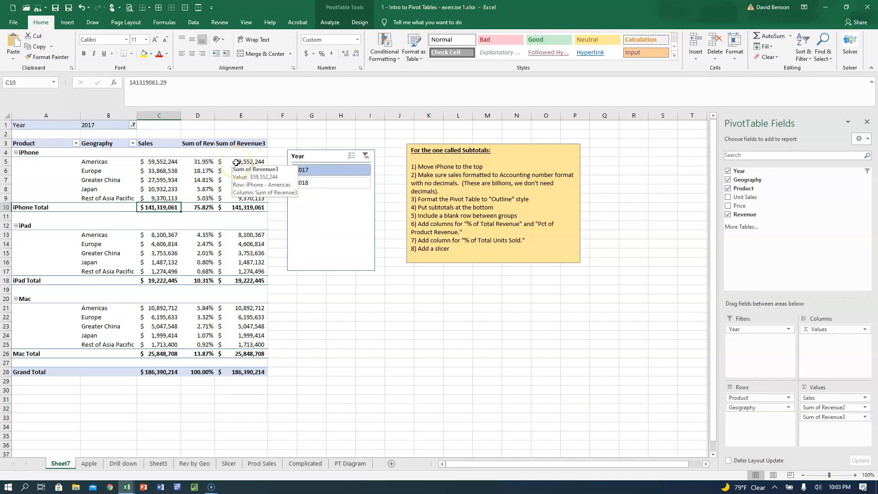
left_click(236, 163)
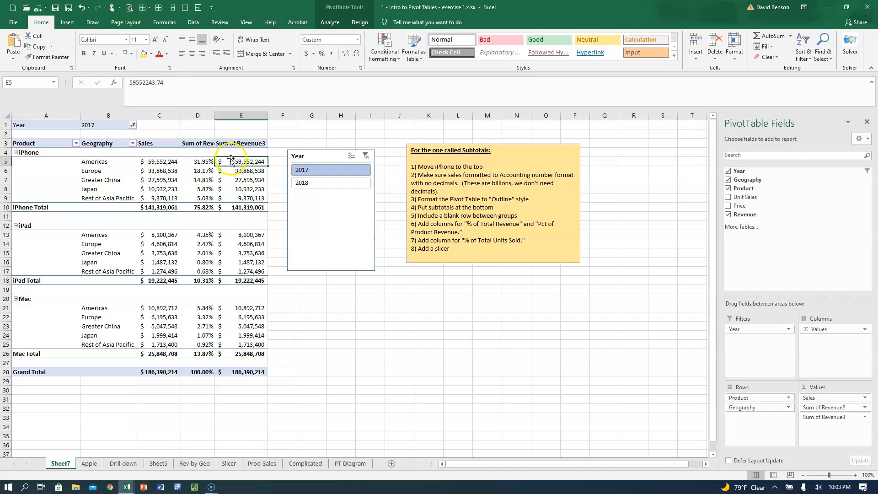
right_click(231, 161)
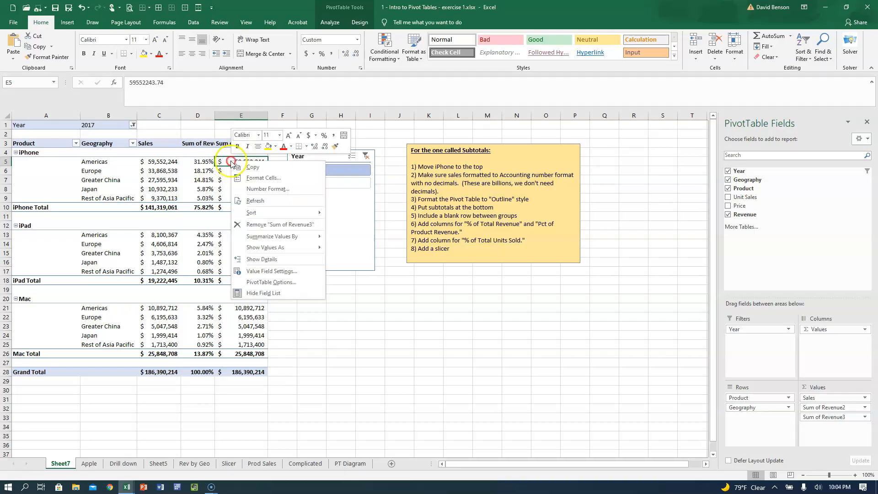
mouse_move(274, 251)
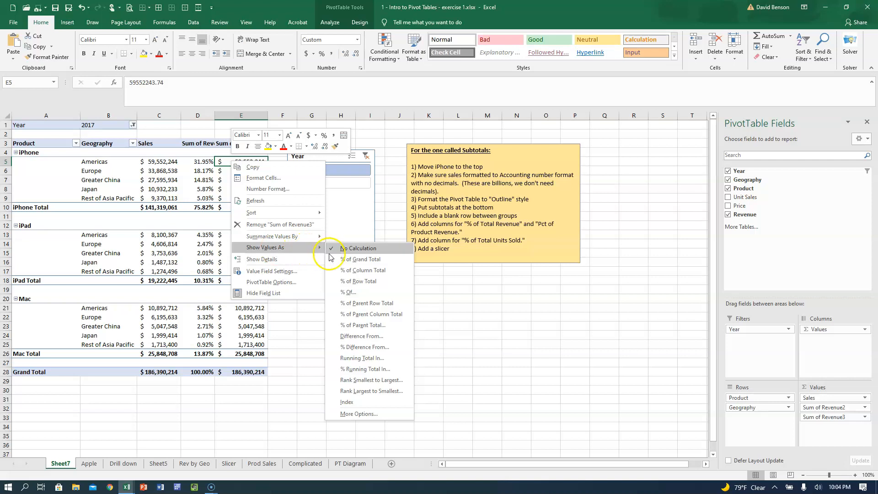
left_click(375, 325)
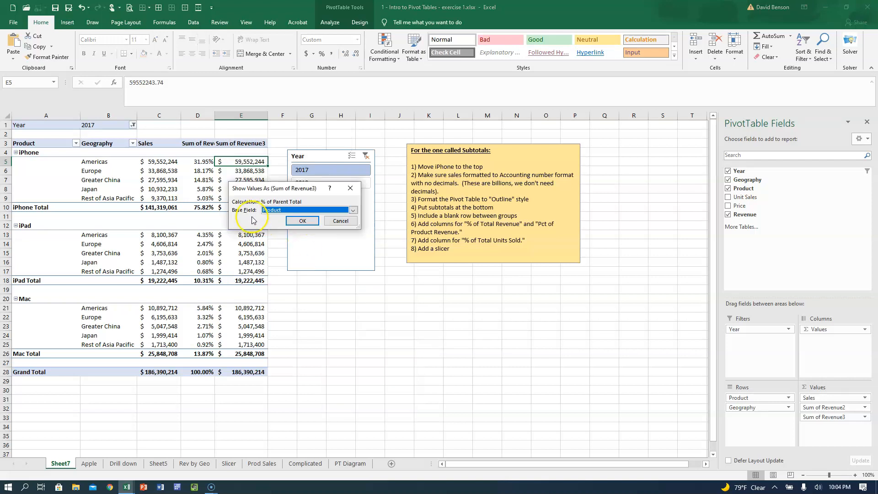
left_click(303, 222)
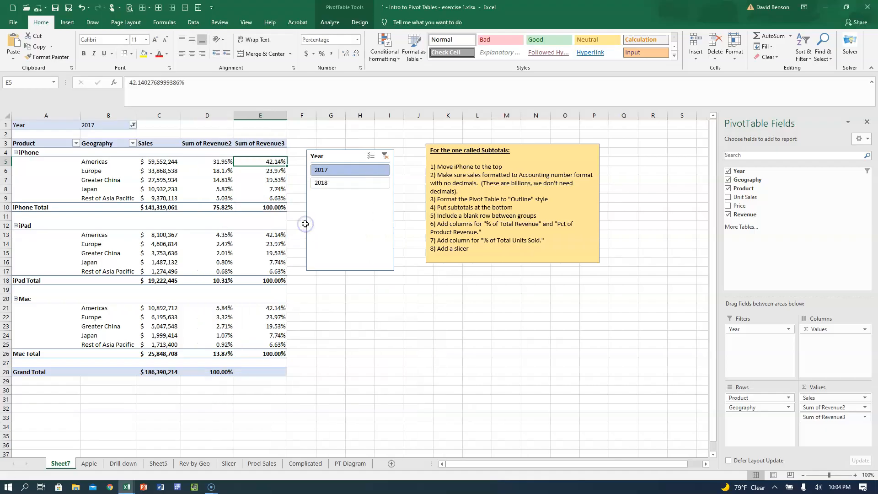
Step: Check the iPhone, iPad and Mac totals in the Sum of Revenue3 column
left_click(269, 207)
left_click(269, 280)
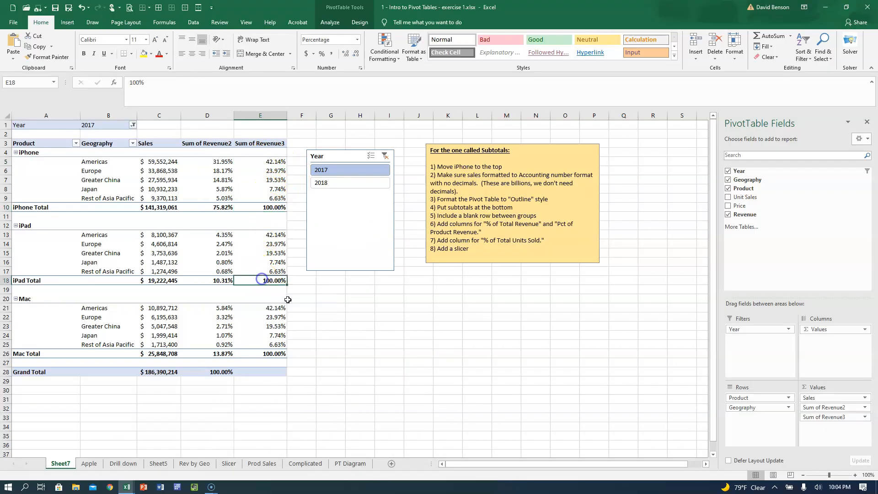
left_click(274, 353)
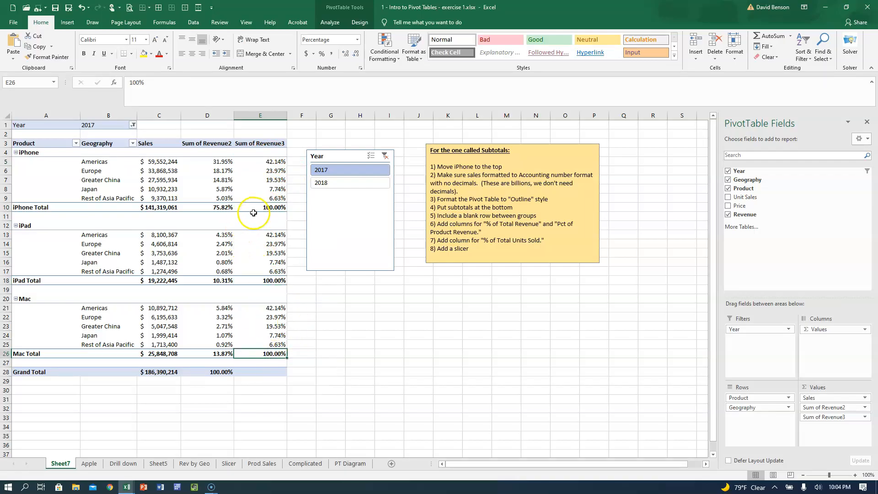
Step: Examine the iPhone parent row and the geography rows grouped under it
left_click(16, 152)
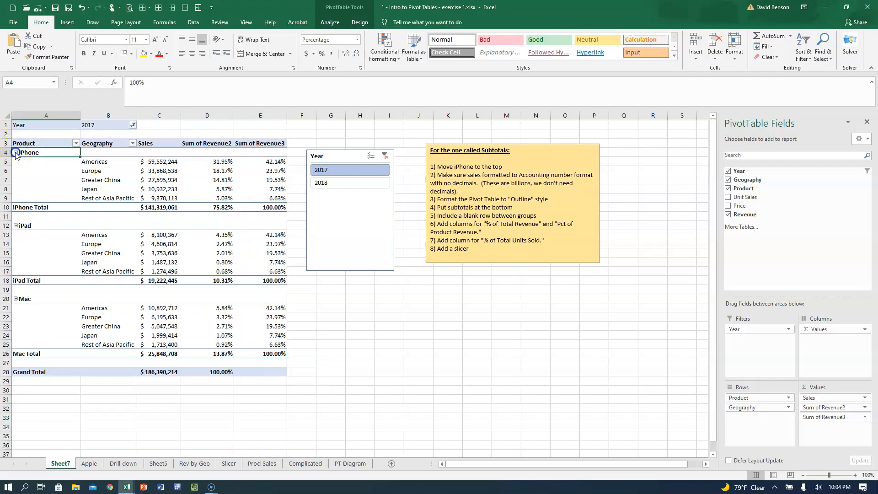
left_click(16, 153)
left_click(16, 152)
left_click(16, 153)
left_click(16, 153)
left_click(15, 152)
left_click(106, 162)
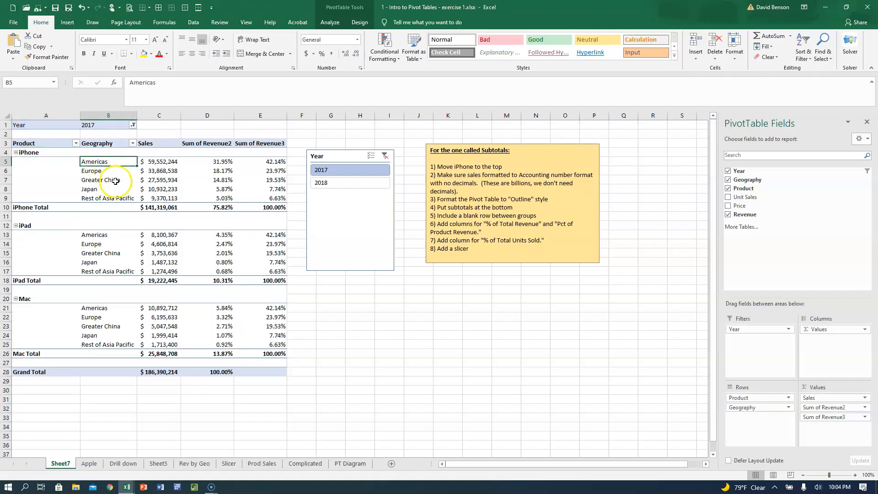
left_click(26, 154)
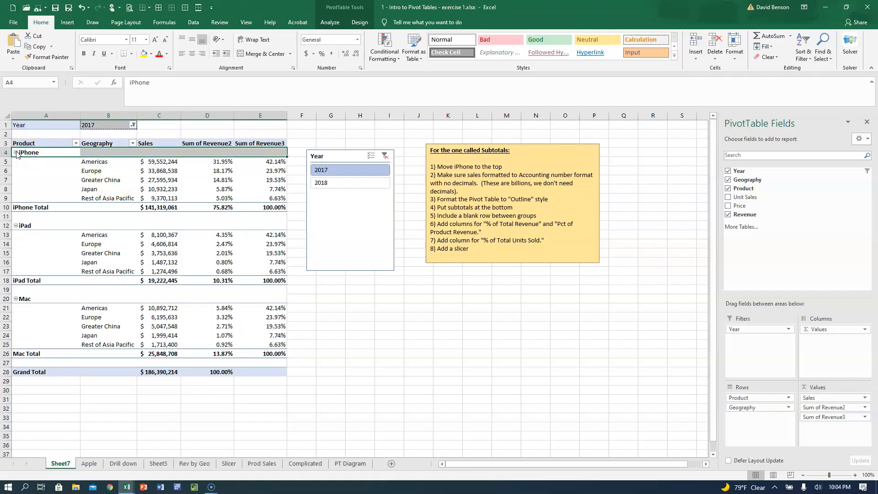
left_click(15, 153)
left_click(15, 153)
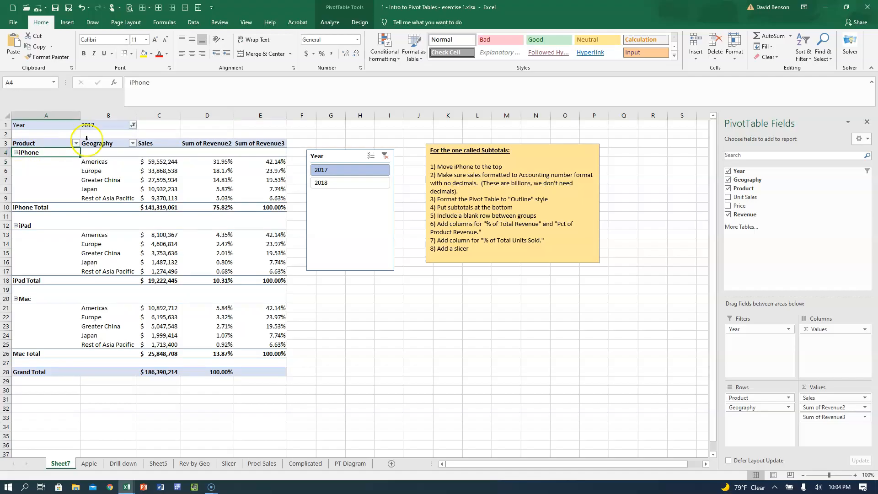
Step: Recheck the % of Parent Total calculation of the Sum of Revenue3 column, keeping Product as its base field
left_click(248, 162)
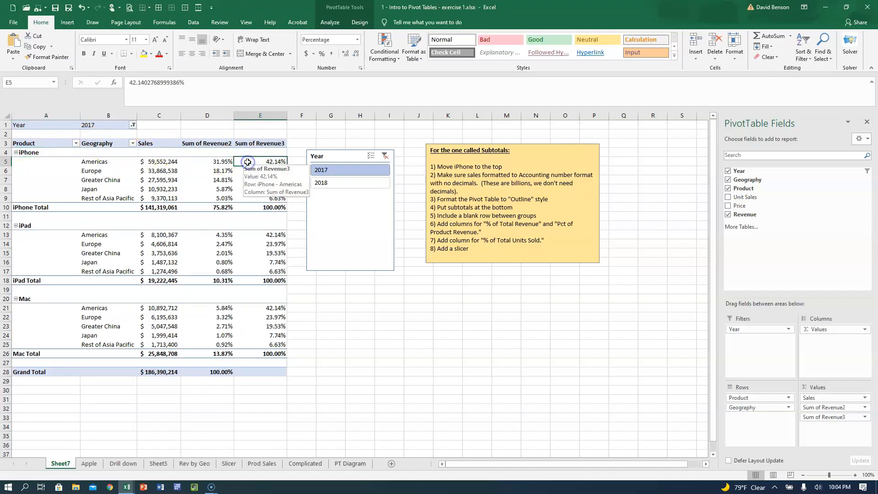
right_click(247, 163)
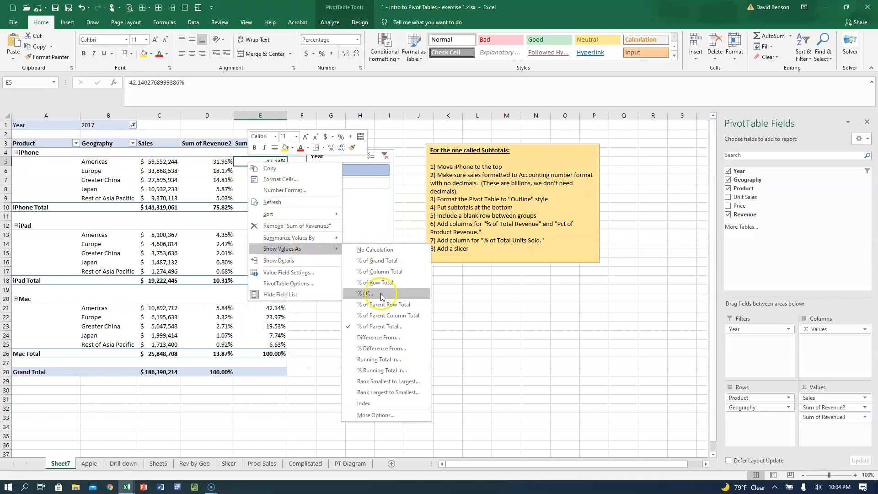
left_click(380, 326)
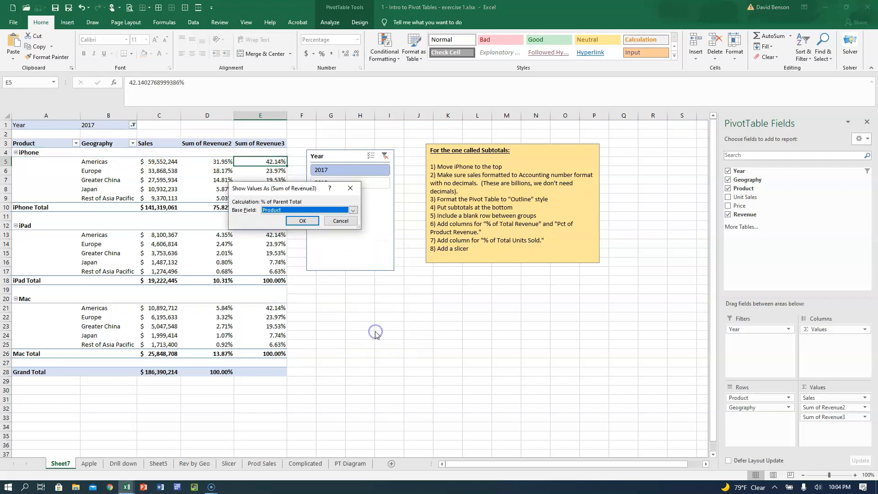
left_click(302, 221)
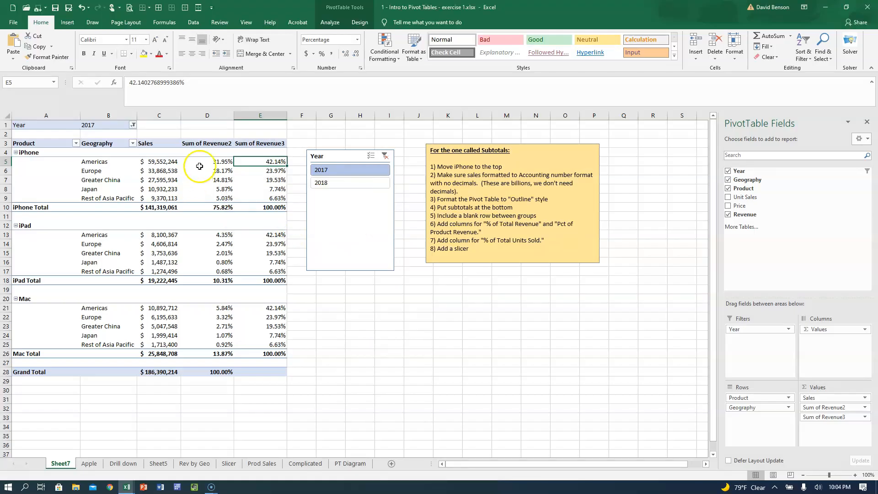
Step: Rename the Sum of Revenue2 header to "Pct of Total Revenue", wrap its text and narrow column D to fit
left_click(205, 143)
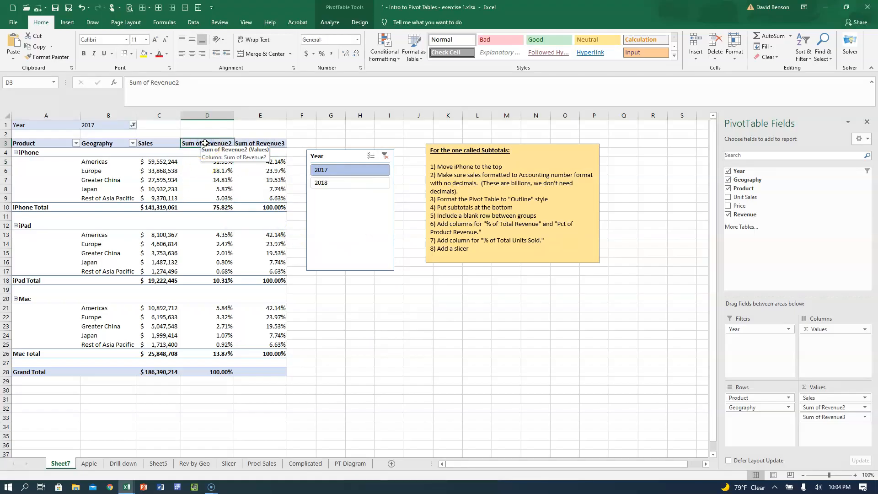
type("Pct o")
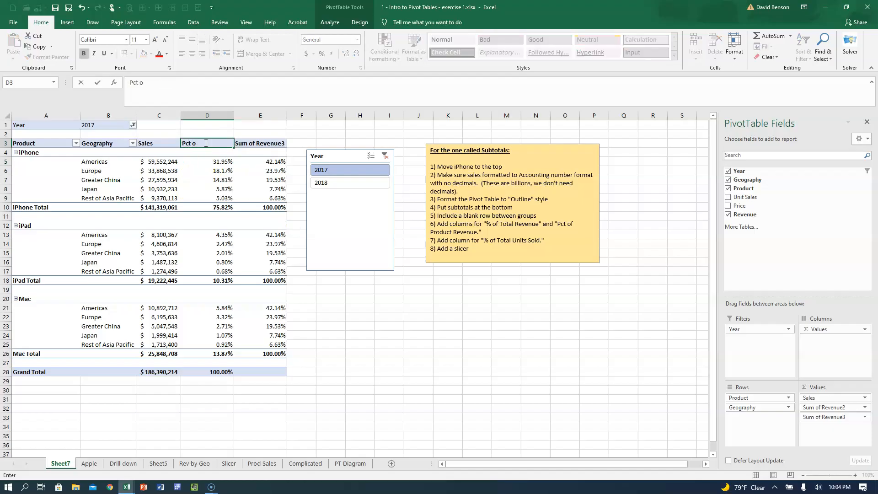
type("f Total Revenue")
key("Return")
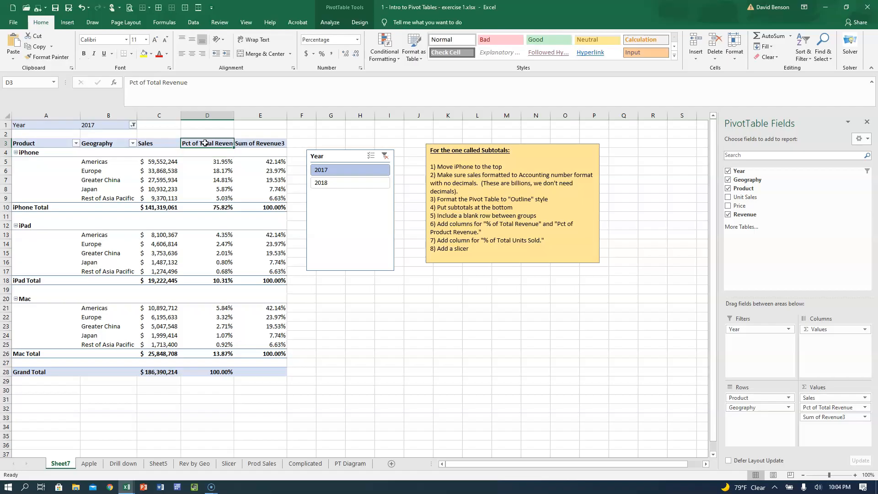
left_click(253, 40)
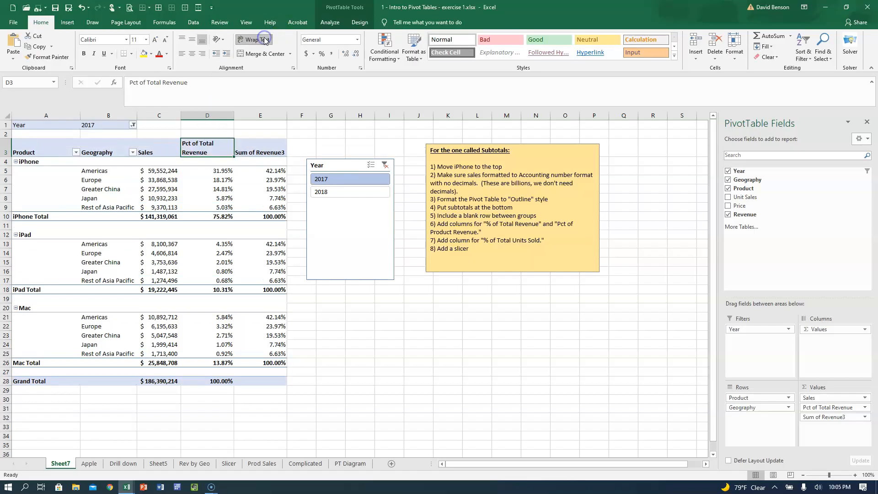
left_click_drag(234, 116, 221, 115)
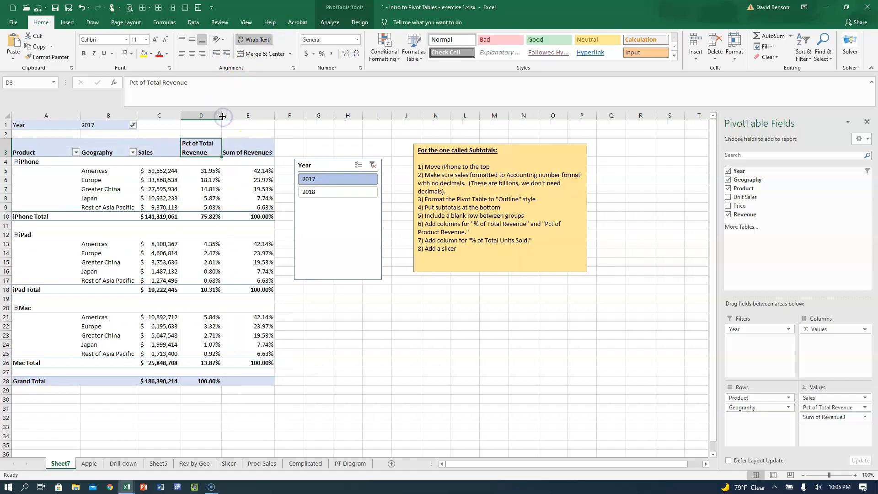
Step: Give the Sum of Revenue3 value field the custom name "Pct of Prod Revenue"
right_click(240, 173)
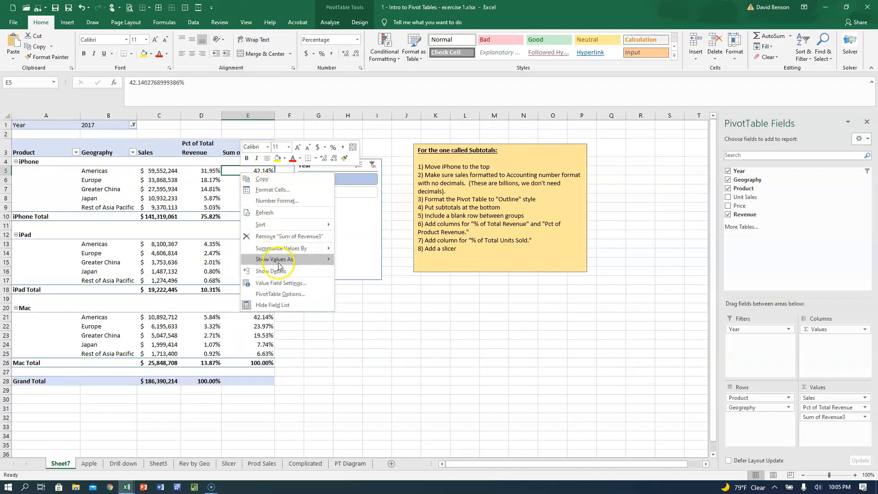
mouse_move(277, 260)
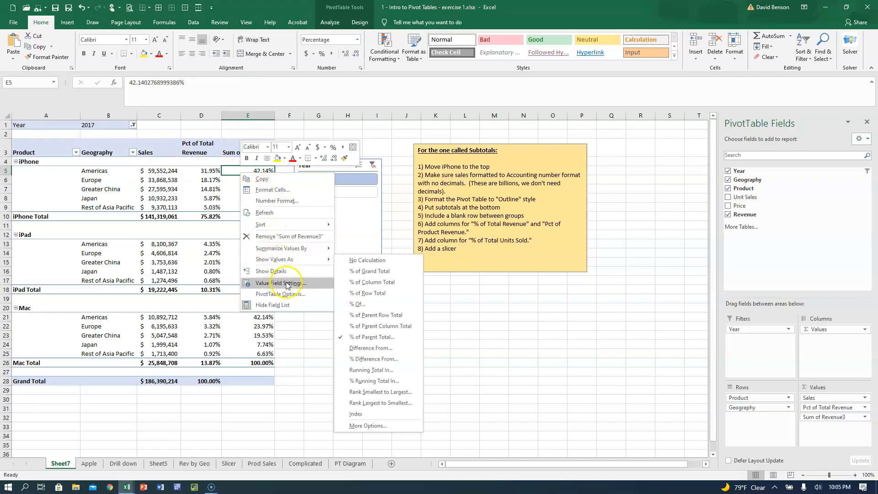
left_click(280, 283)
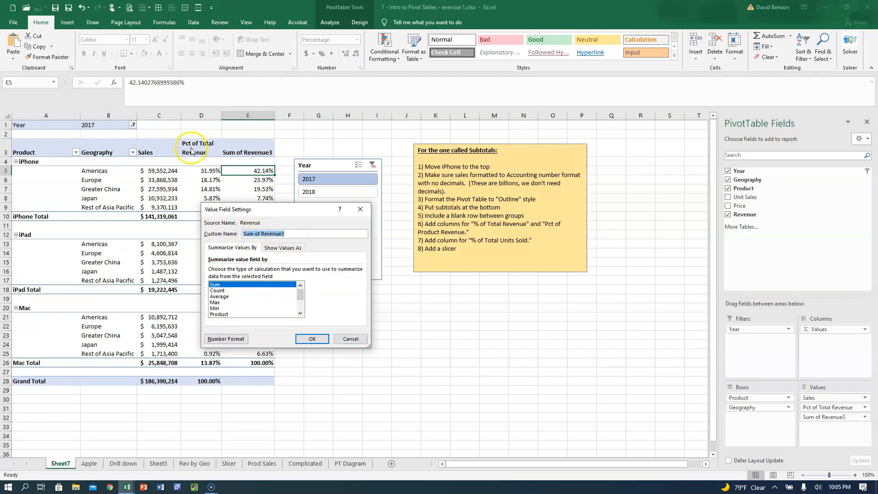
type("PC")
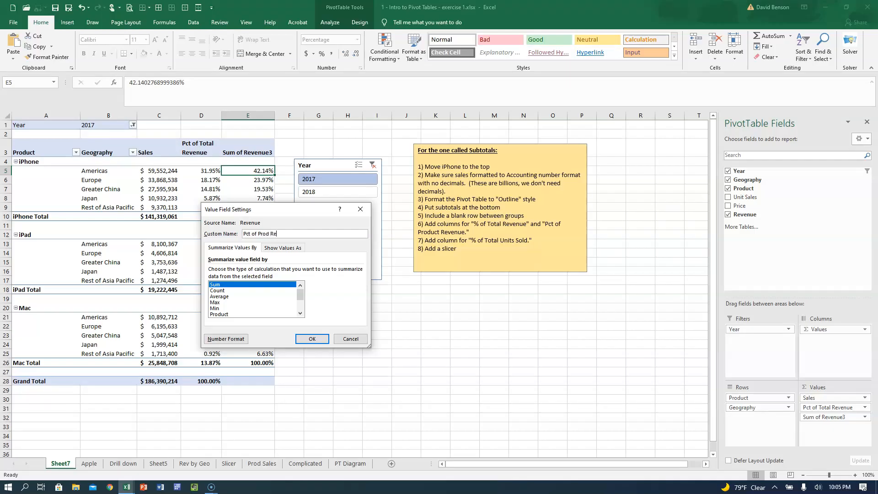
key("Return")
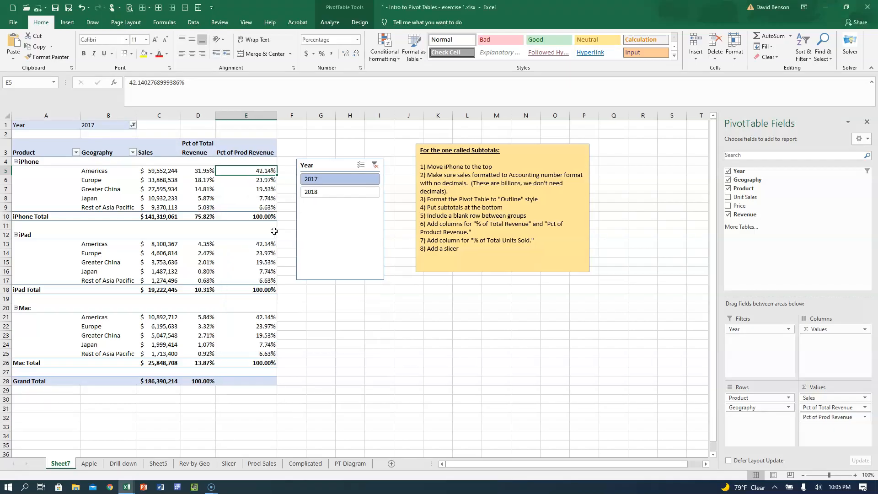
Step: Wrap the Pct of Prod Revenue header text and narrow column E so it fits on two lines
left_click(234, 149)
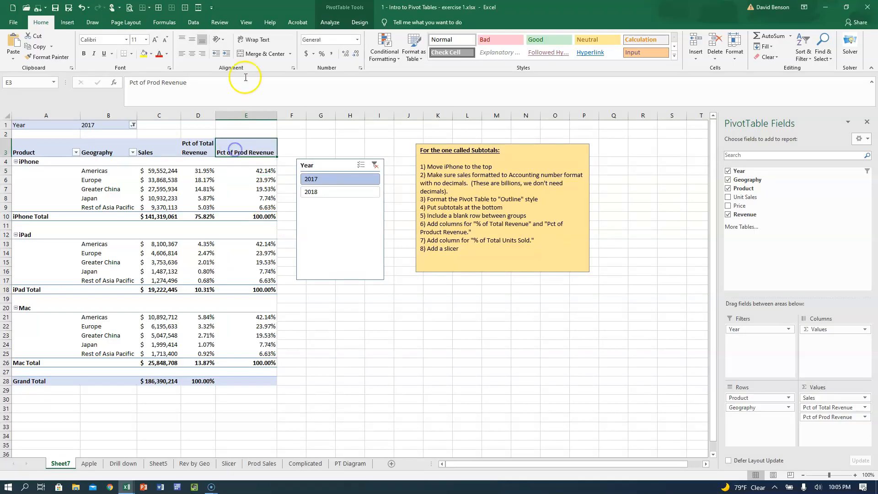
left_click(251, 41)
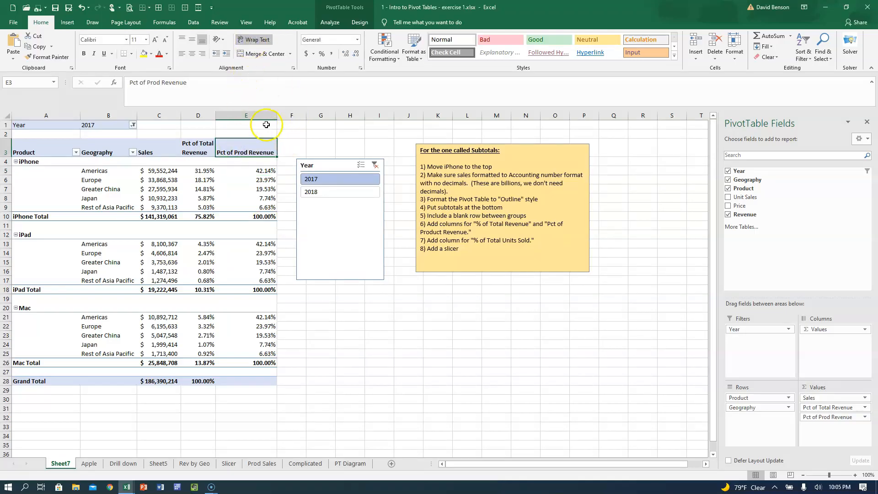
left_click_drag(277, 119, 254, 119)
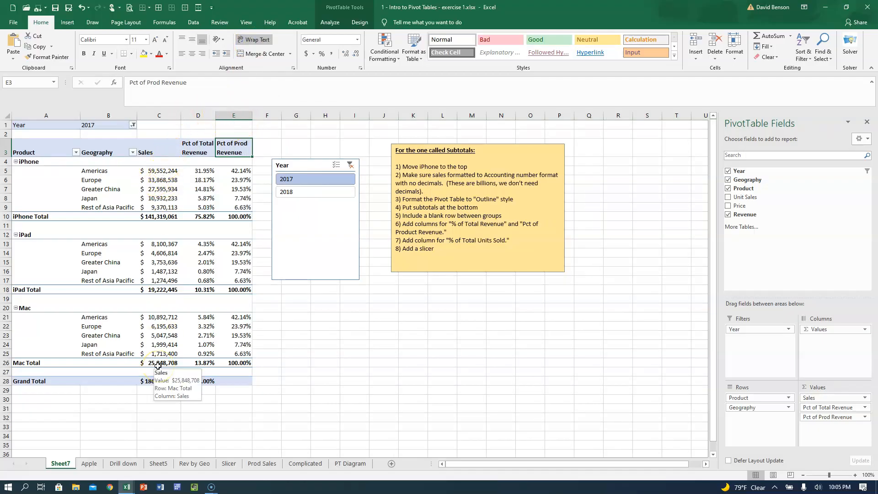
Step: Compare the iPhone Americas sales amount and its two percentages with the grand total of Sales
left_click(207, 170)
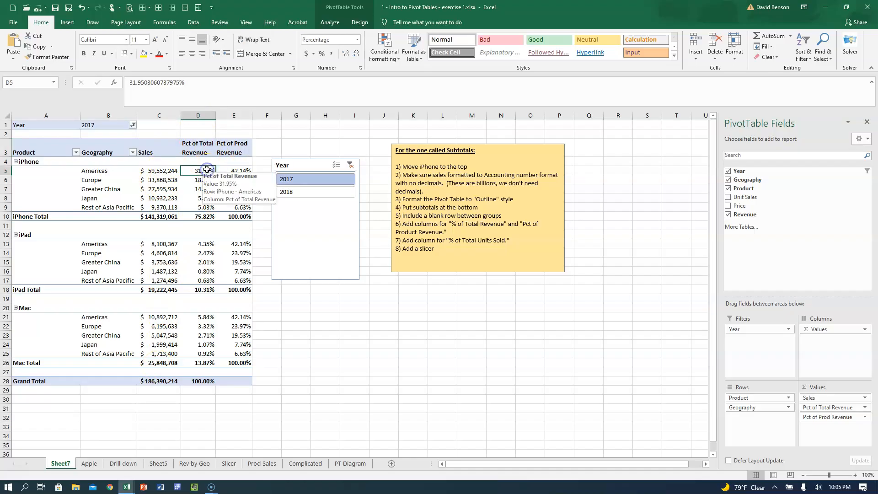
left_click(161, 170)
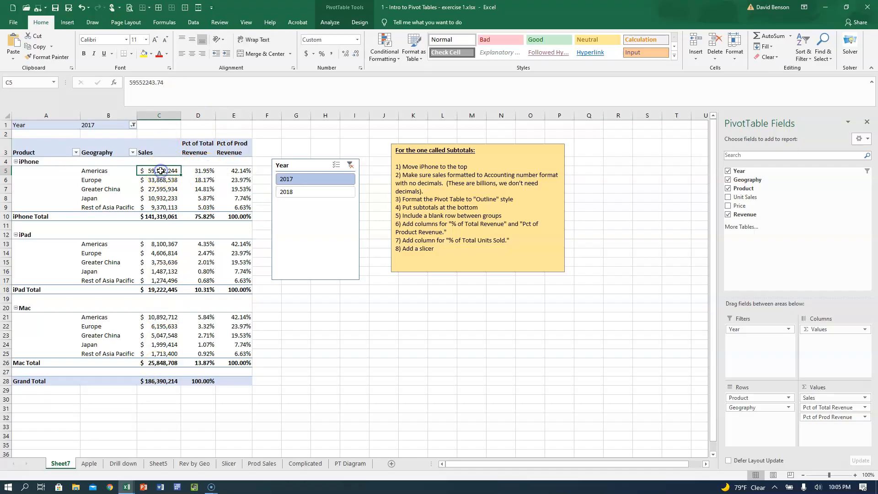
left_click(155, 383)
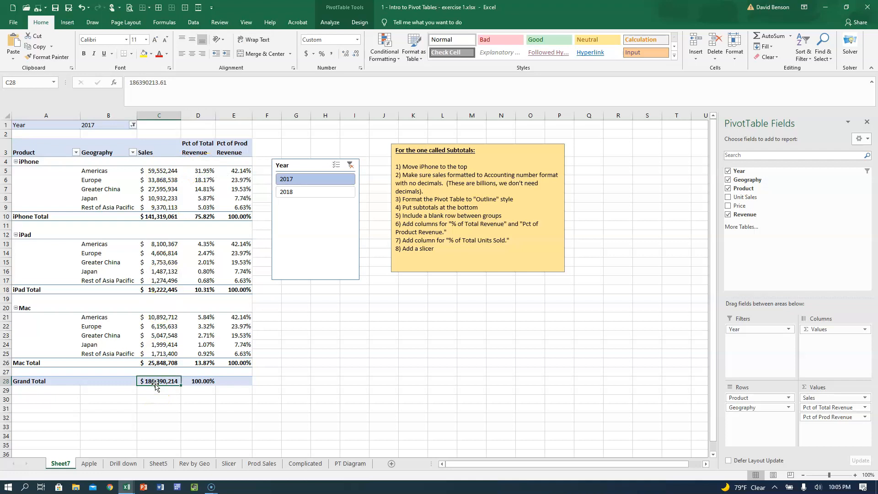
left_click(236, 170)
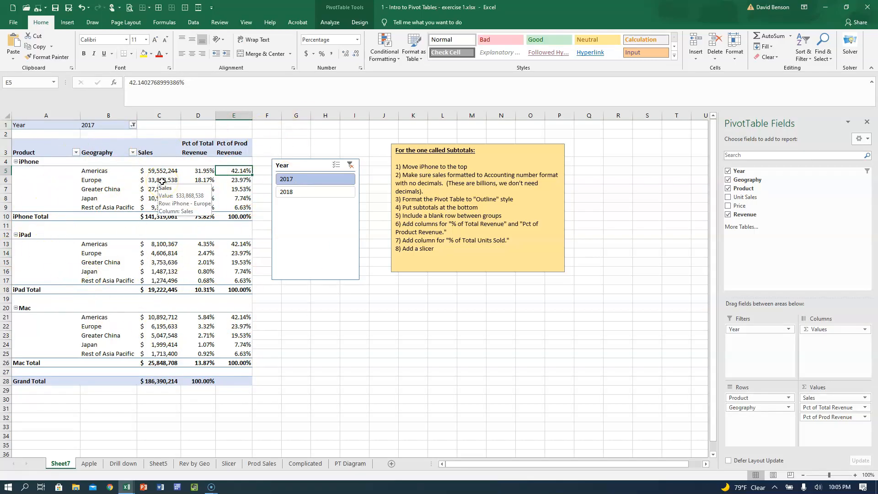
Step: Switch the Year slicer back and forth between 2018 and 2017, ending on 2017
left_click(306, 196)
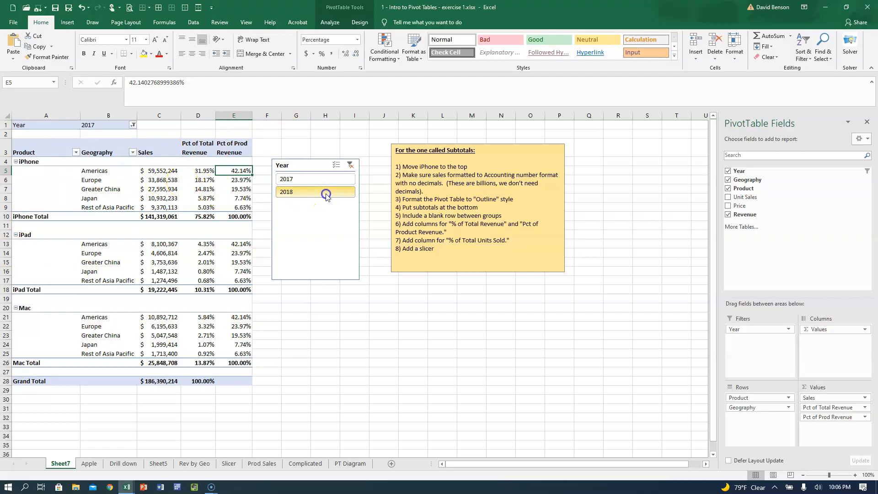
left_click(325, 180)
left_click(323, 191)
left_click(324, 179)
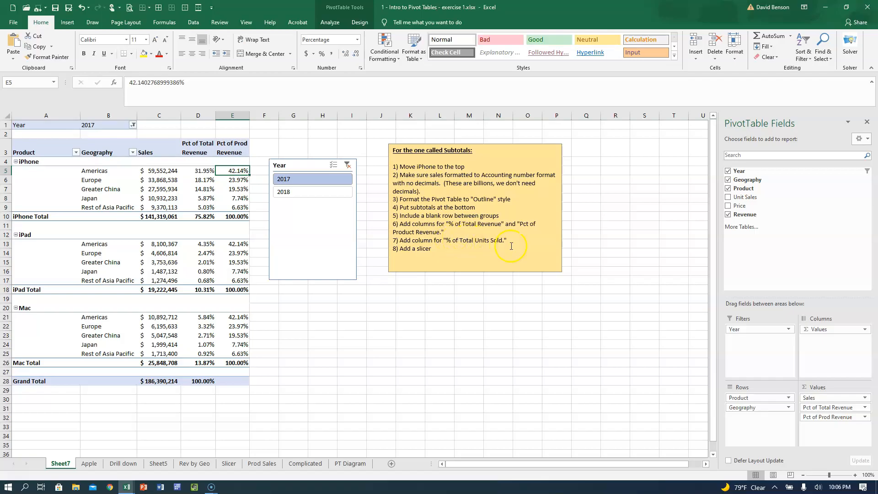
Step: Move the Subtotals instructions box and the Year slicer farther to the right of the pivot table
left_click_drag(502, 144, 590, 142)
left_click(303, 159)
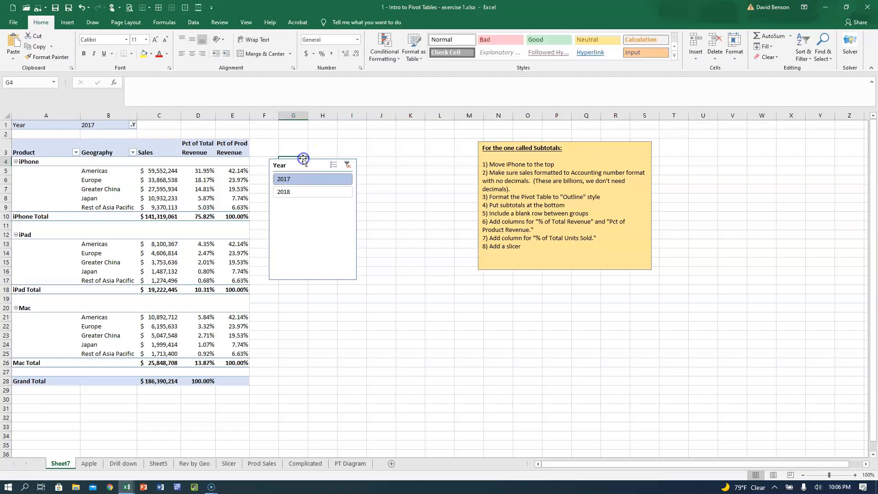
left_click_drag(291, 161, 379, 147)
left_click(164, 188)
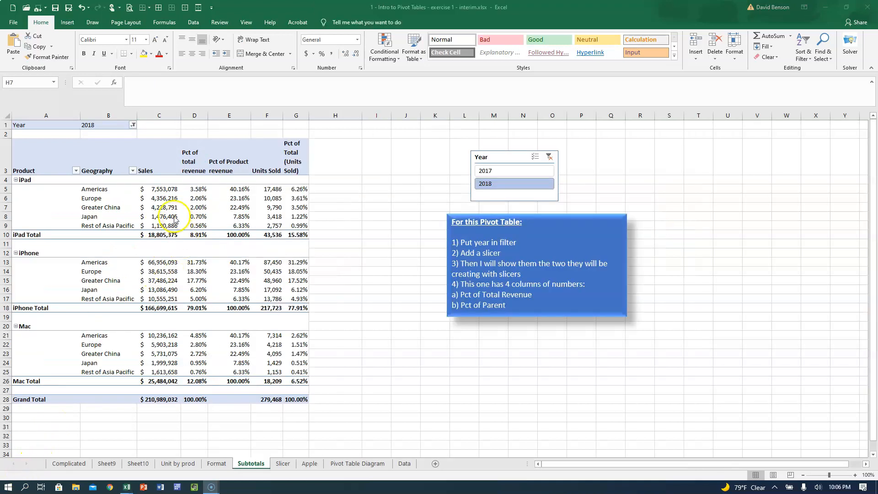
Step: Examine the revenue percentage, Units Sold and Pct of Total (Units Sold) columns on the interim workbook's Subtotals sheet
left_click(161, 207)
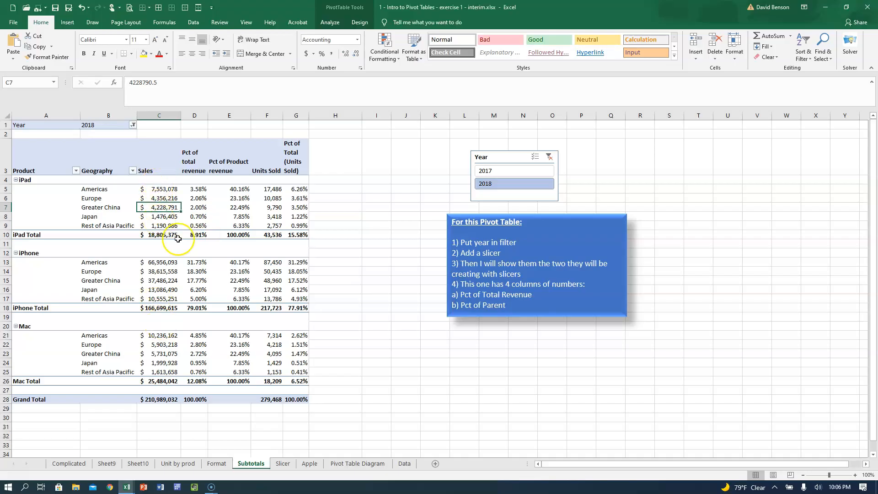
left_click(195, 400)
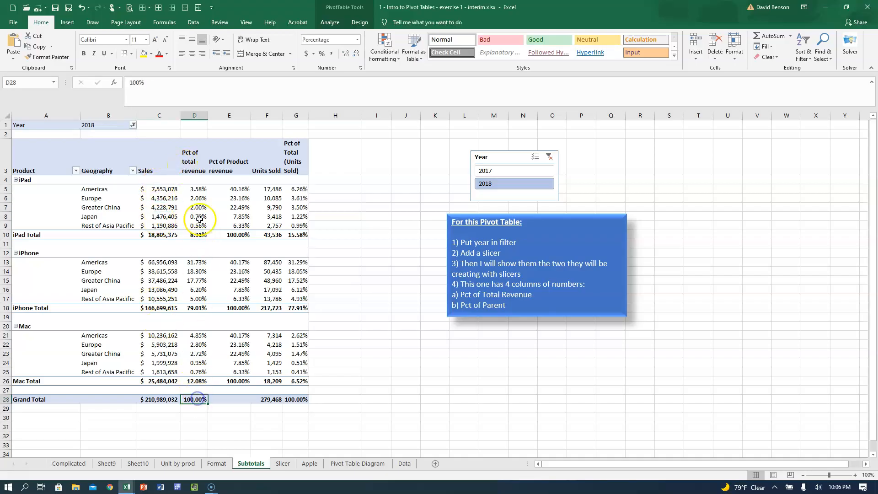
left_click(228, 167)
left_click(240, 232)
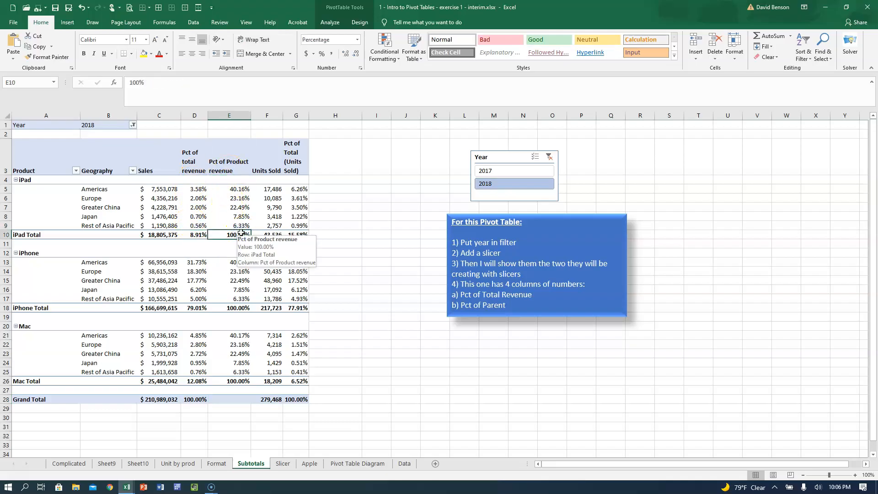
left_click(262, 188)
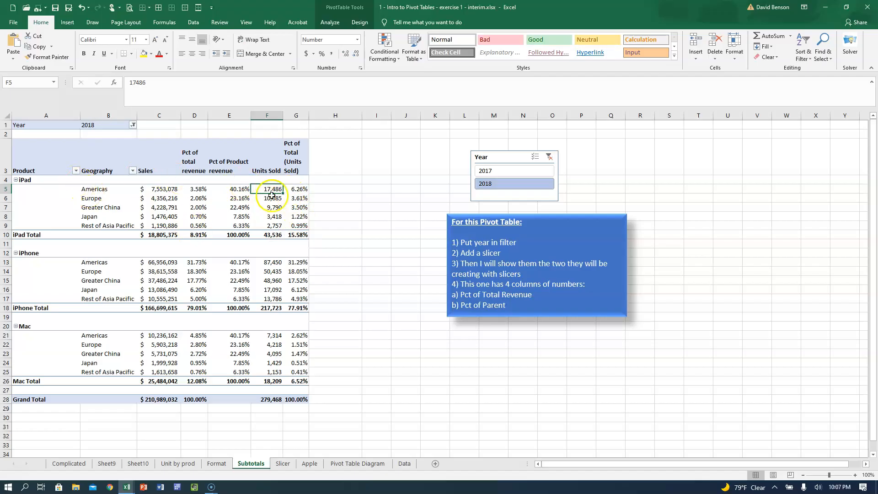
left_click(296, 198)
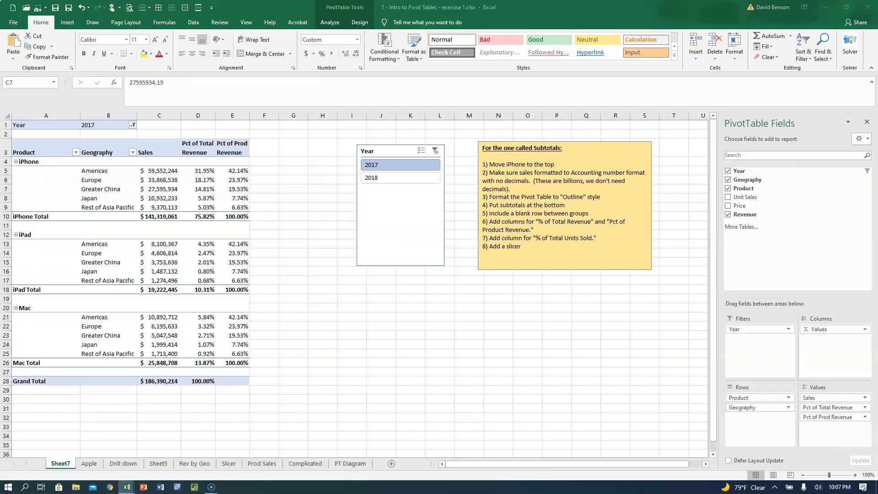
Step: Back in the exercise workbook's pivot table, add Unit Sales as the last value field, after Pct of Prod Revenue
left_click(219, 186)
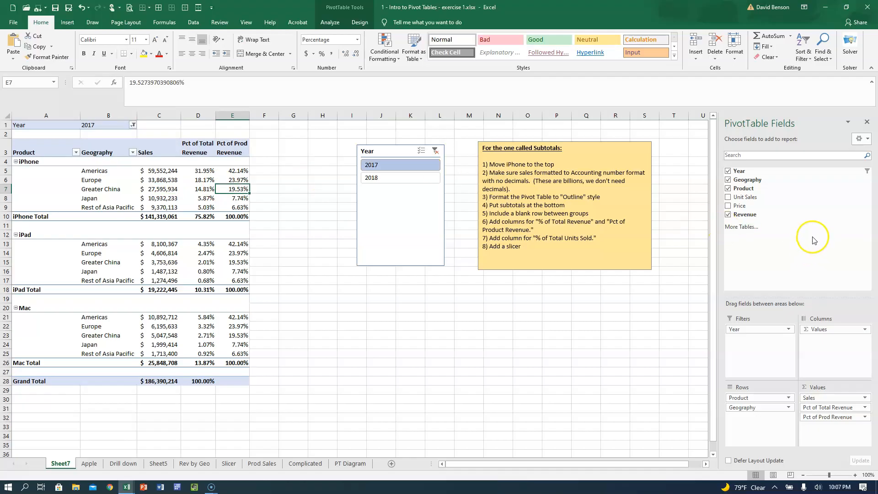
left_click_drag(745, 197, 760, 209)
left_click_drag(834, 443, 834, 442)
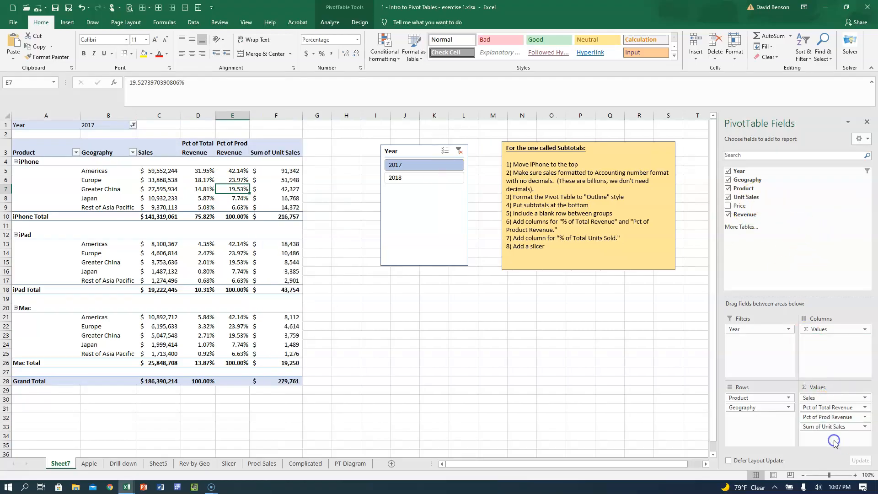
Step: Format the pivot table's Sum of Unit Sales values as Number with 0 decimal places and a thousands separator
right_click(271, 172)
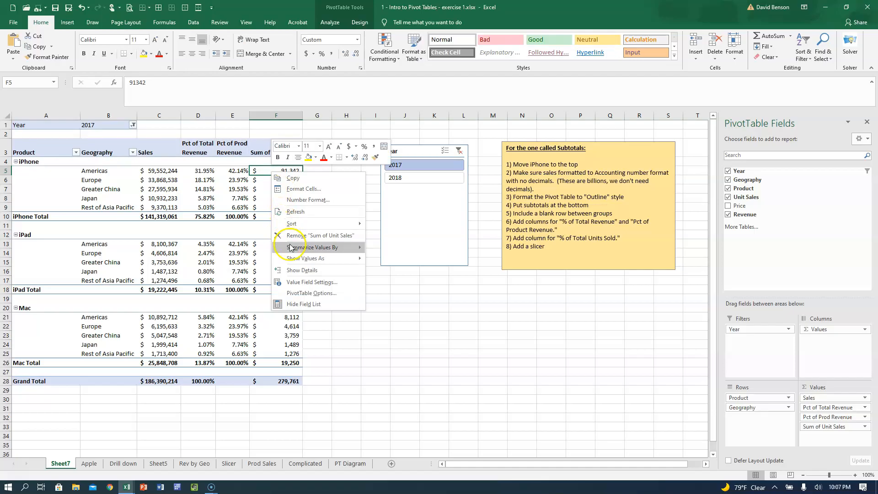
left_click(297, 259)
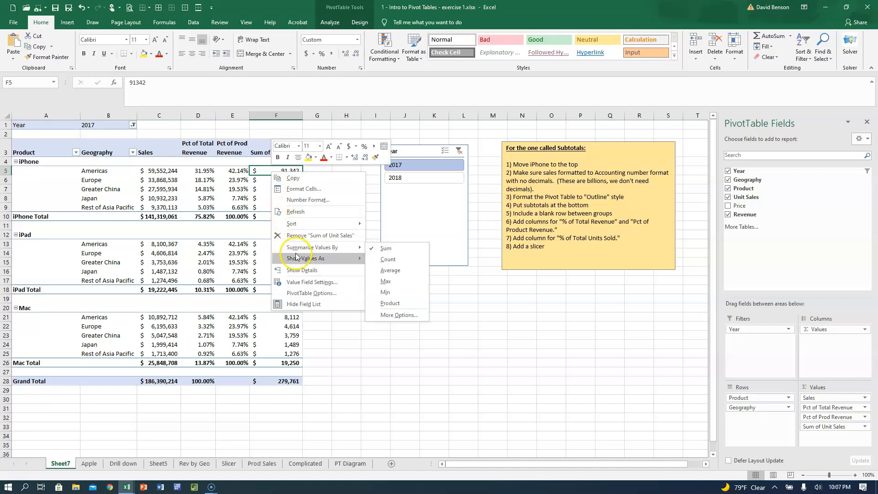
left_click(300, 283)
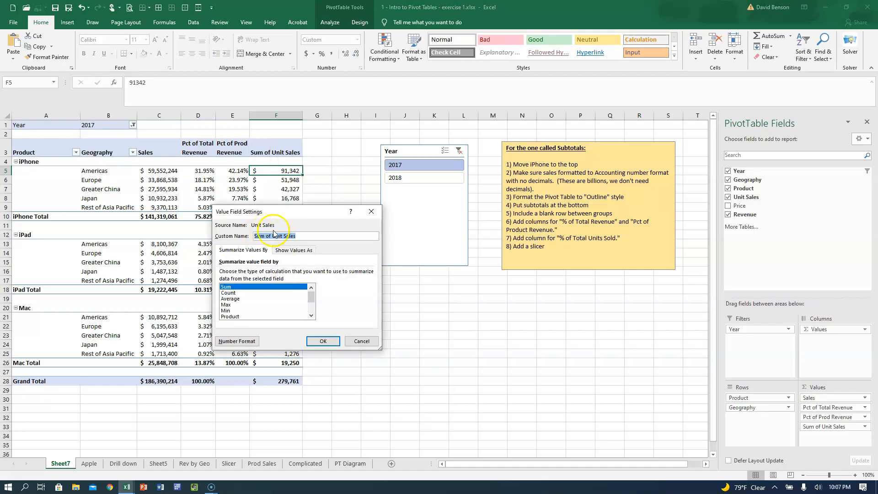
left_click_drag(276, 212, 284, 171)
left_click(238, 301)
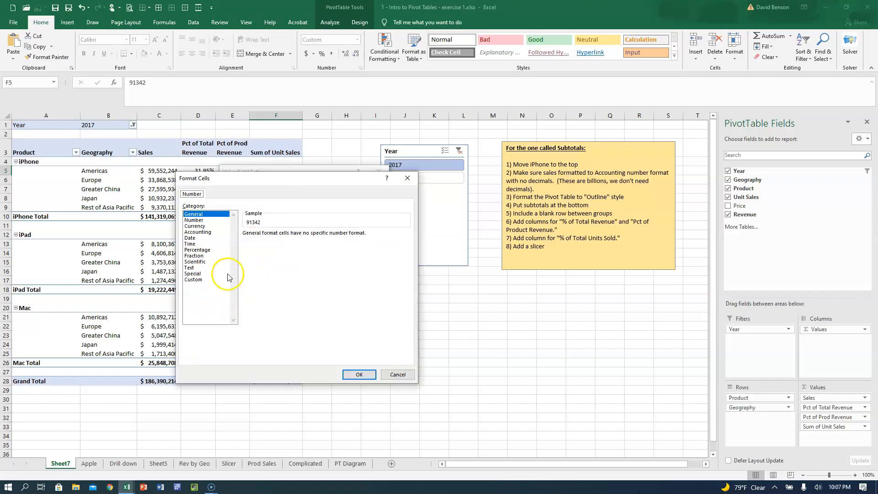
left_click(194, 220)
left_click(305, 237)
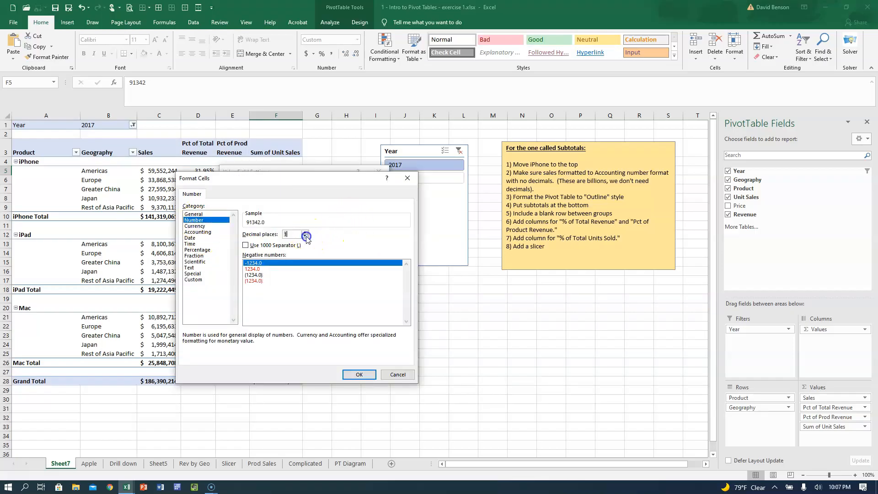
left_click(271, 245)
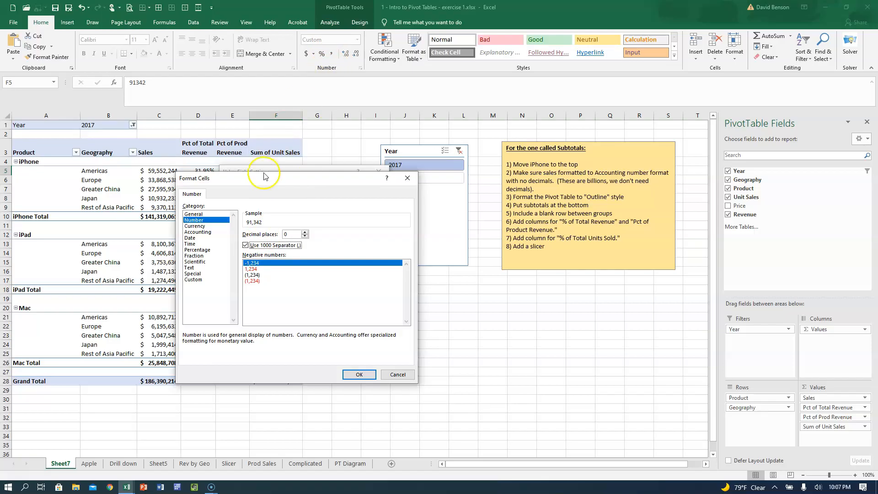
left_click(359, 374)
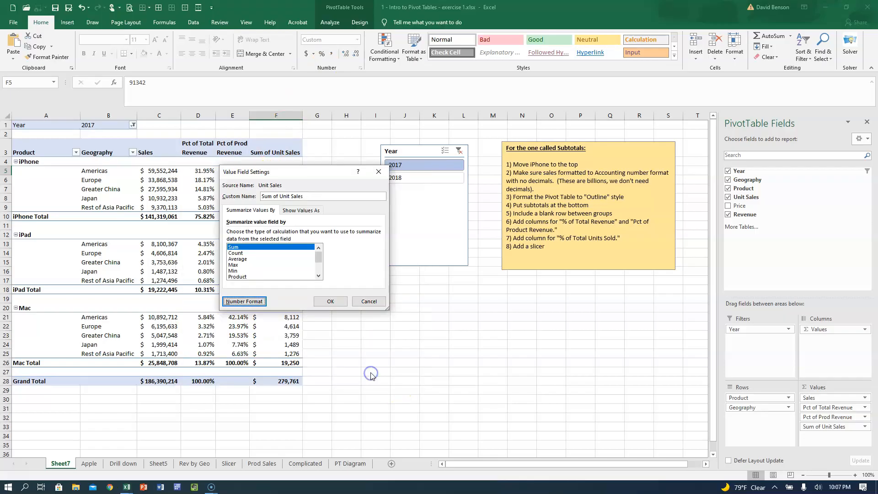
left_click(335, 299)
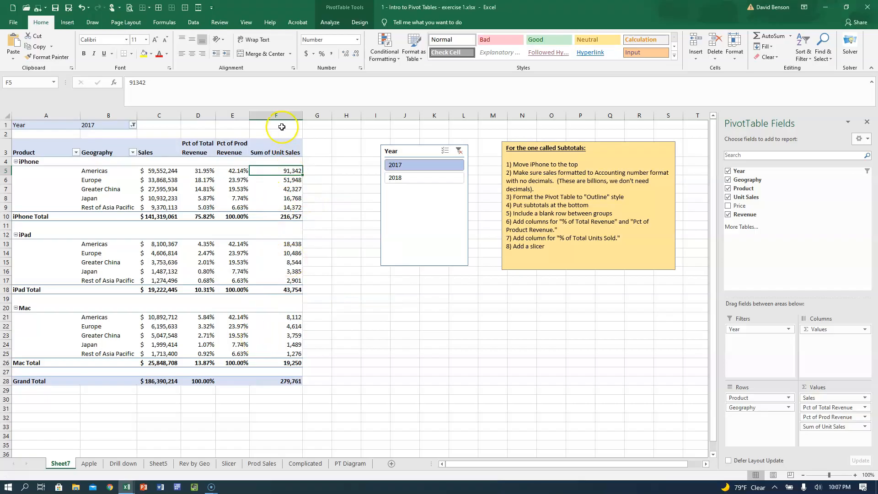
Step: Rename the Sum of Unit Sales column as Units Sold, narrow it, and wrap and centre its header
left_click(277, 152)
type("Units Sold")
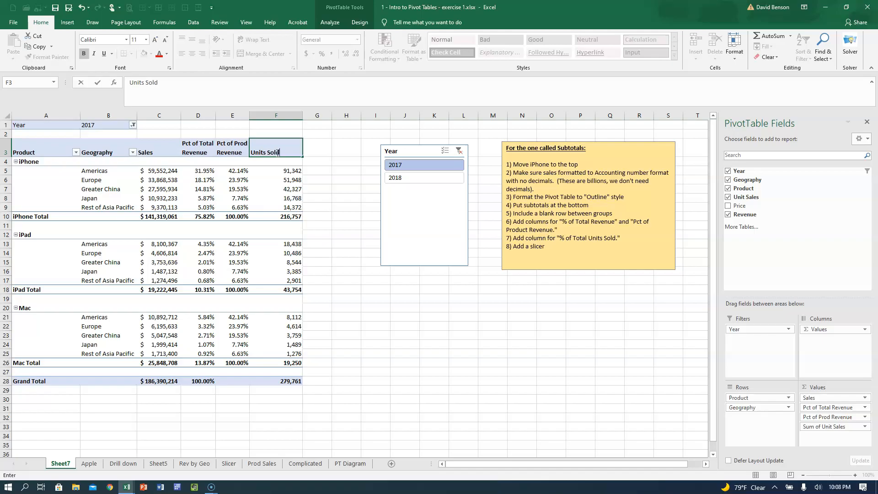
key("Return")
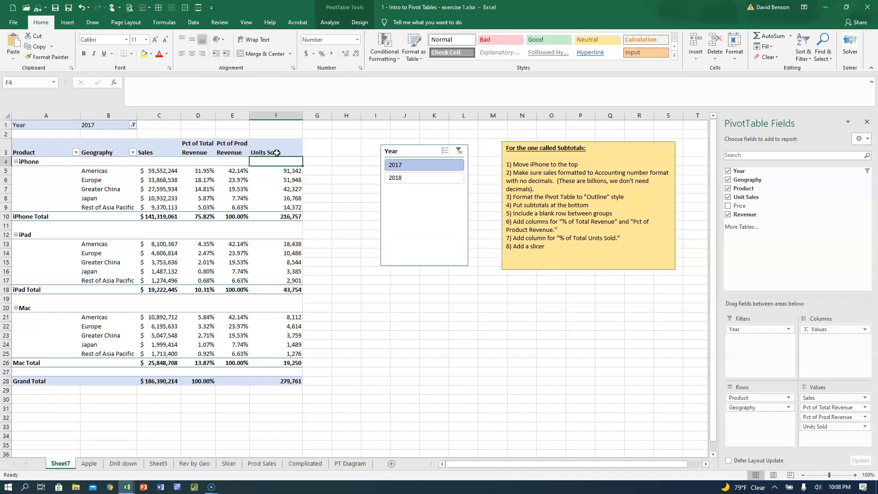
left_click(277, 153)
left_click_drag(302, 115, 280, 116)
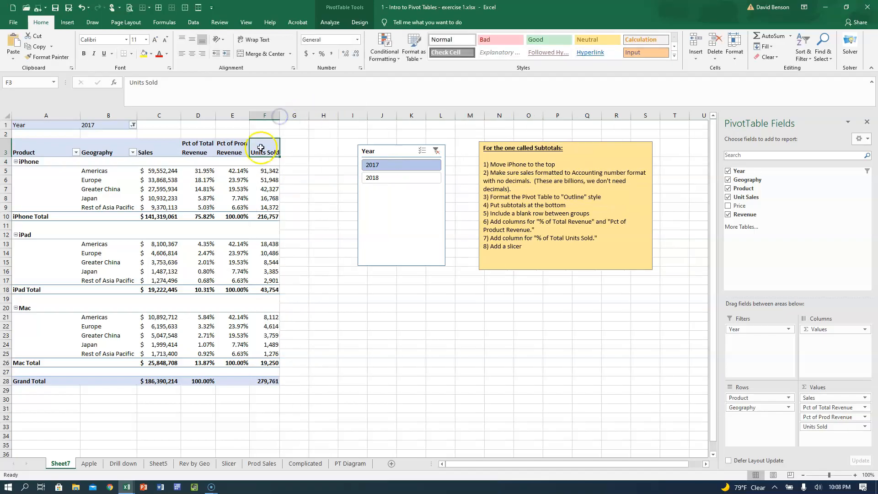
left_click(254, 39)
left_click(192, 53)
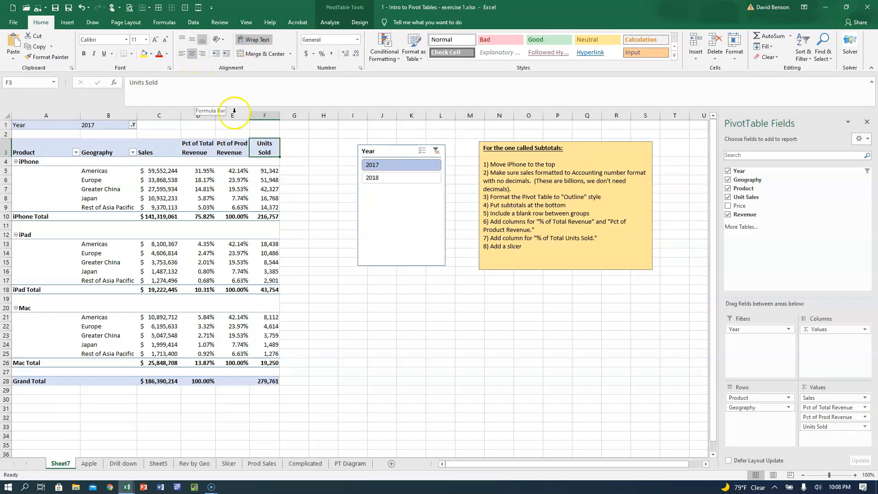
Step: Add the Unit Sales field to the pivot table's values two more times, after Units Sold
left_click(263, 382)
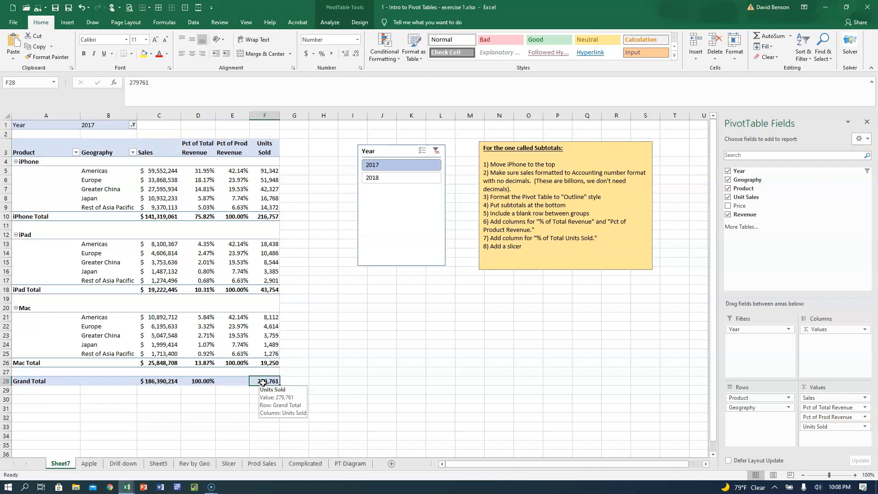
left_click(264, 223)
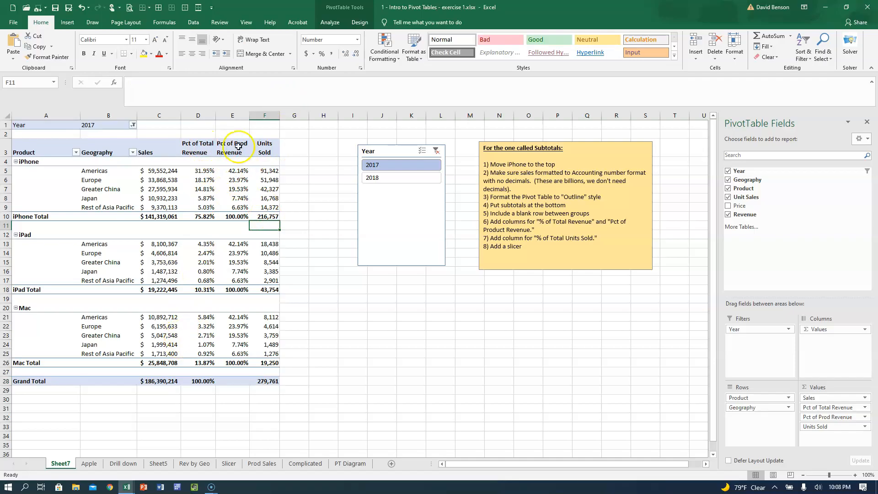
left_click(266, 146)
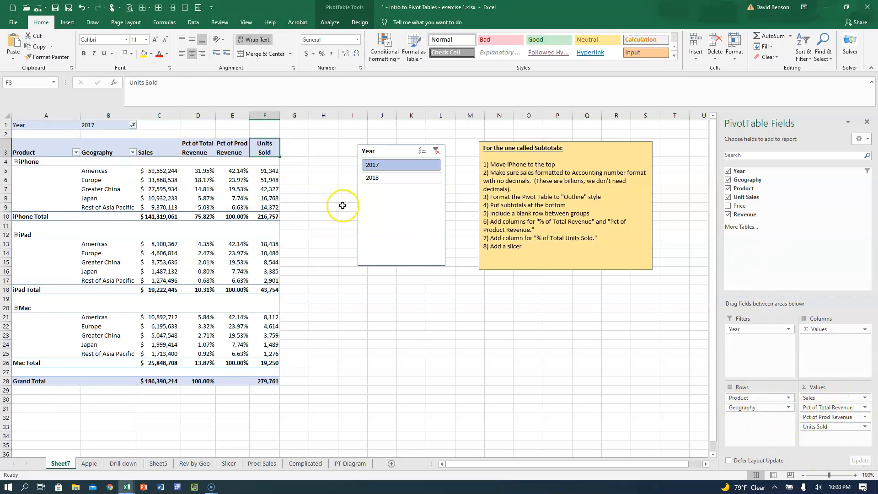
left_click_drag(761, 196, 841, 433)
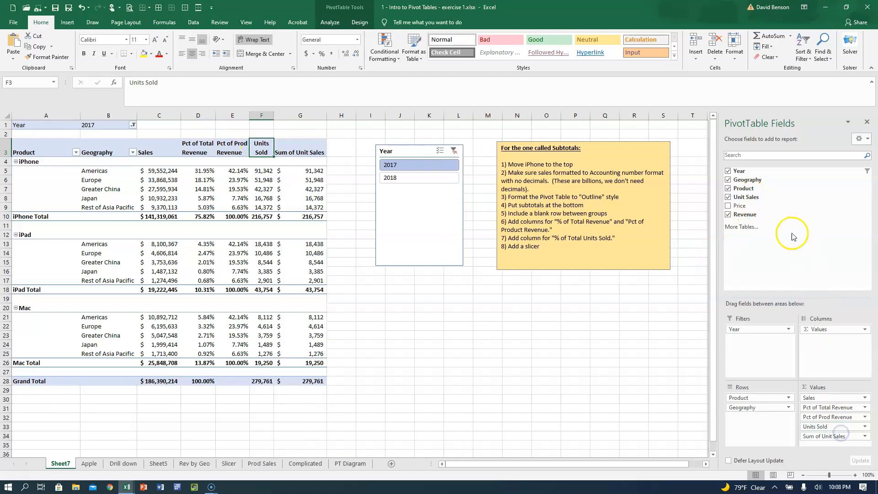
left_click_drag(773, 197, 839, 446)
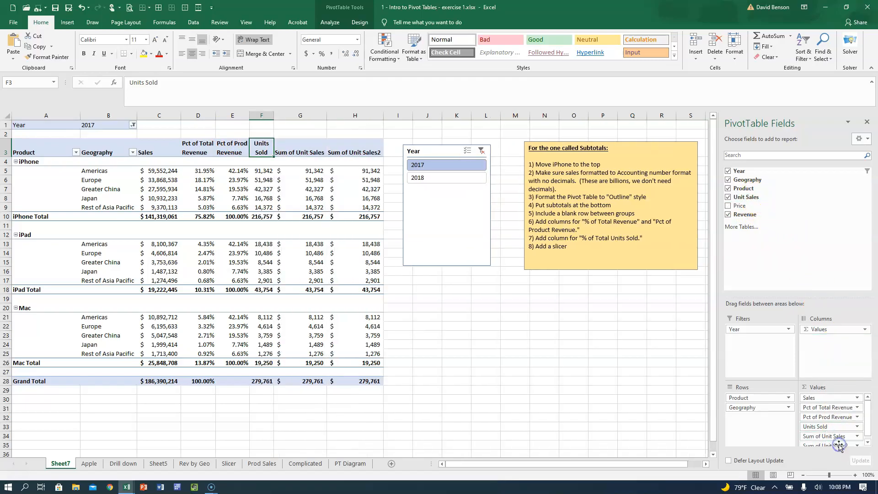
left_click(304, 170)
left_click_drag(304, 170, 361, 170)
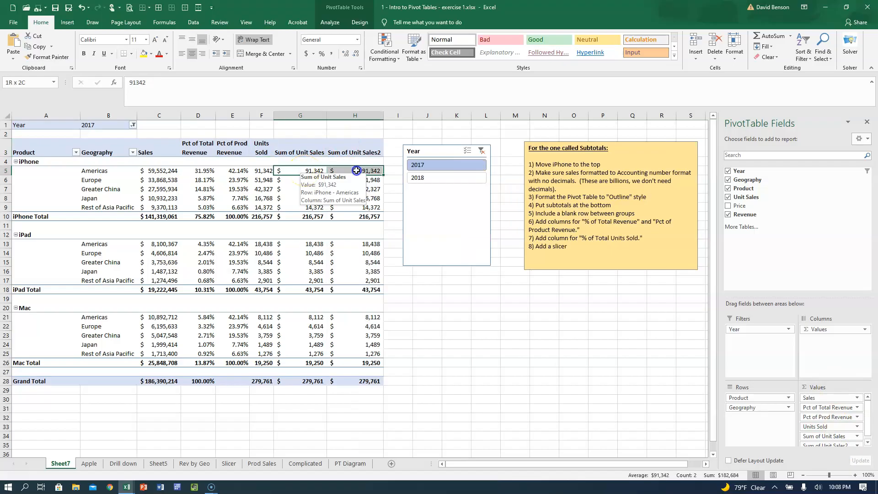
right_click(359, 171)
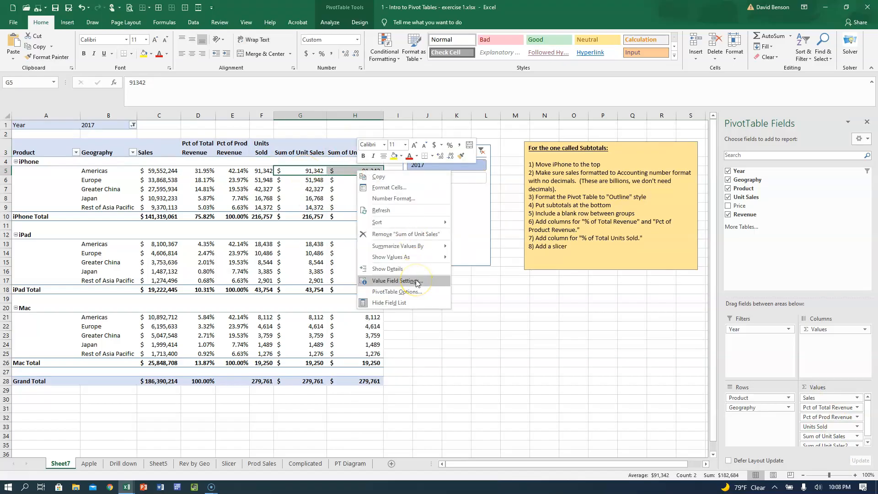
left_click(302, 172)
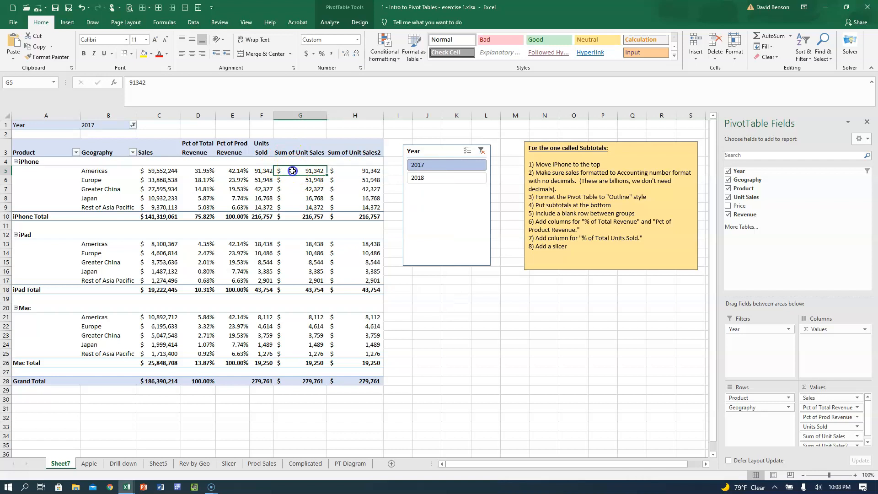
Step: Rename the Sum of Unit Sales column as Pct of Total Units and show its values as % of Grand Total
left_click(292, 156)
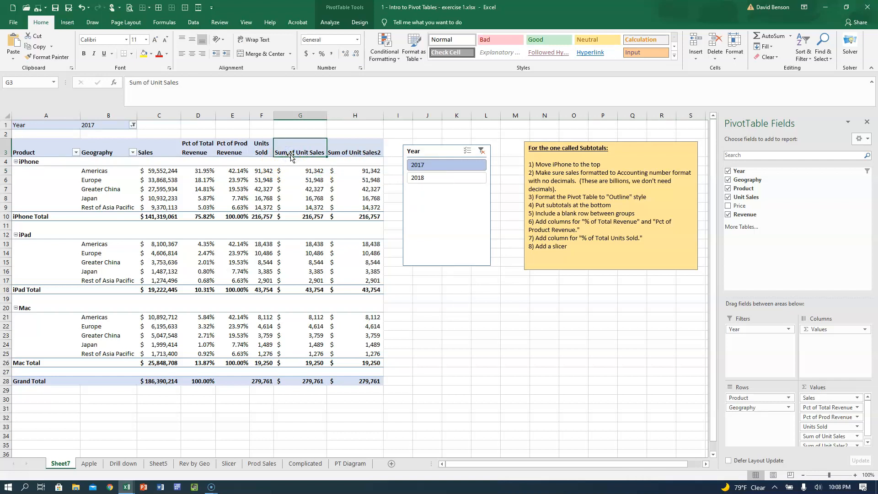
type("Pct of T")
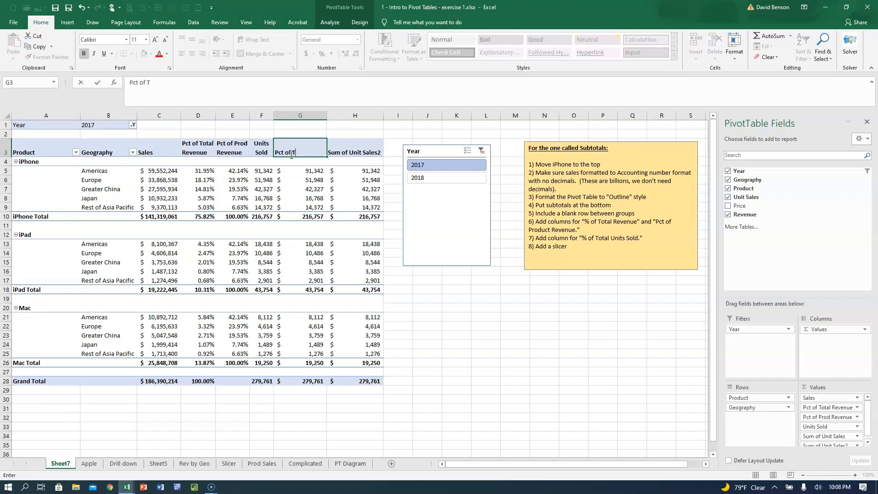
type("otal Units")
key("Return")
left_click(291, 155)
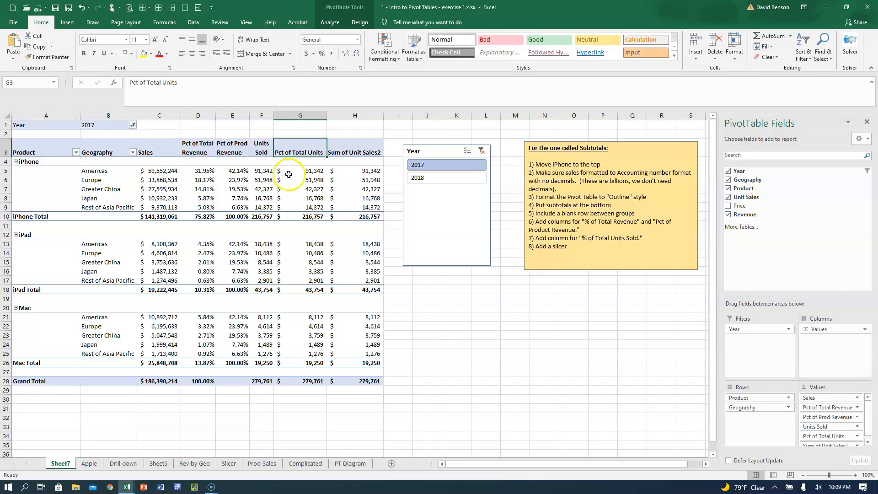
right_click(290, 171)
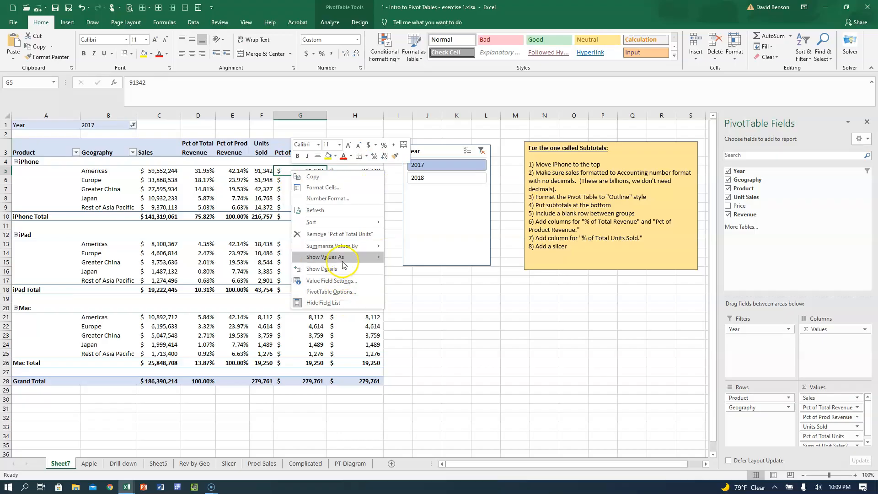
mouse_move(344, 265)
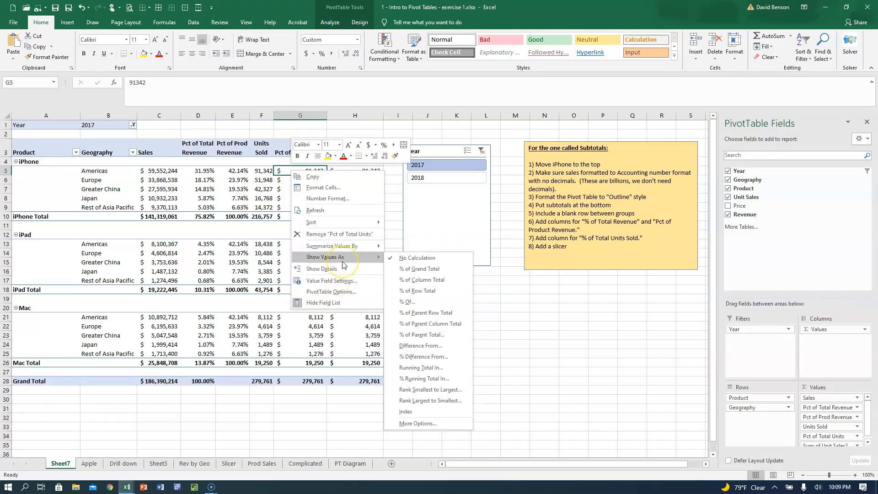
left_click(402, 267)
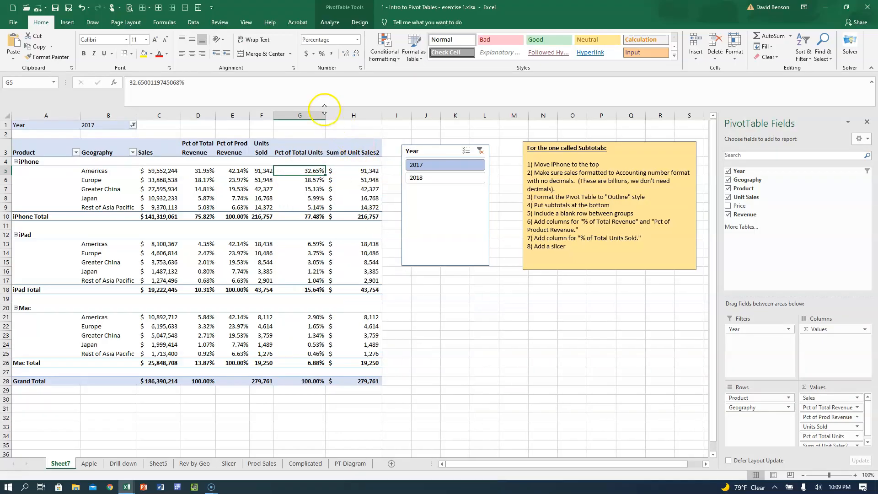
Step: Narrow the Pct of Total Units column and wrap its header onto two lines
left_click_drag(325, 115, 307, 115)
left_click(292, 152)
left_click(255, 39)
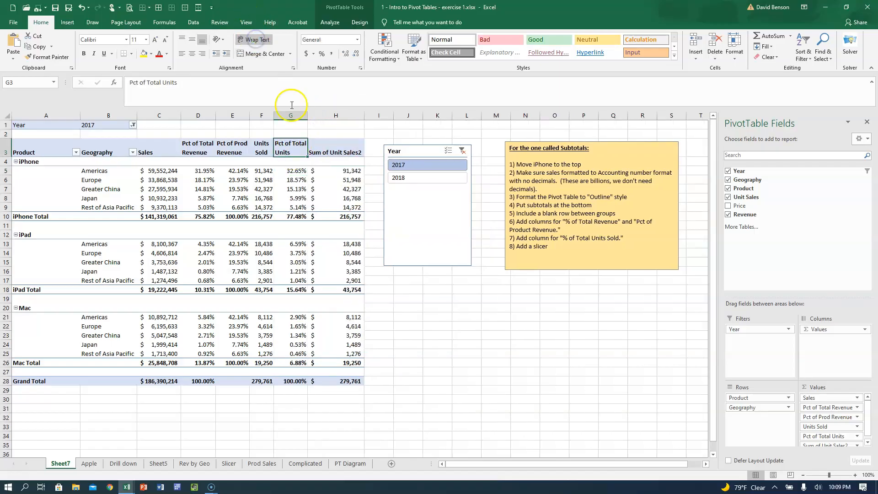
Step: Compare the revenue and unit percentages of total in the iPad Total and Mac Total rows
left_click(291, 291)
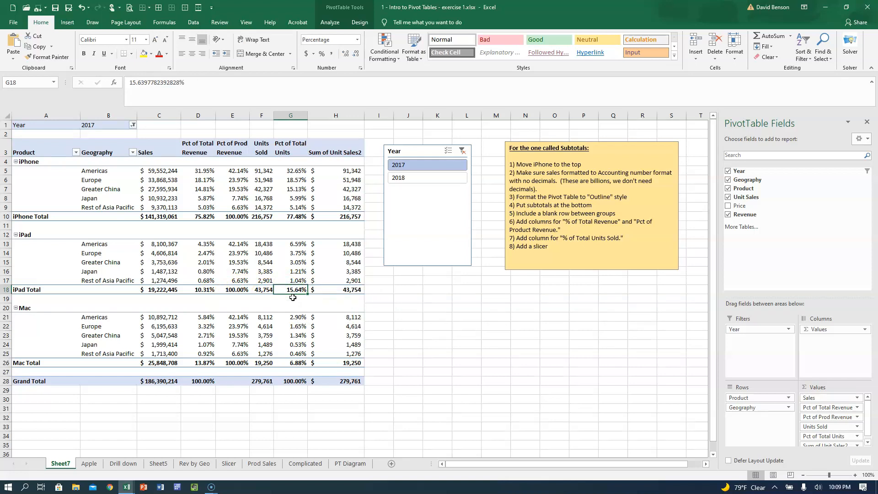
left_click(192, 292)
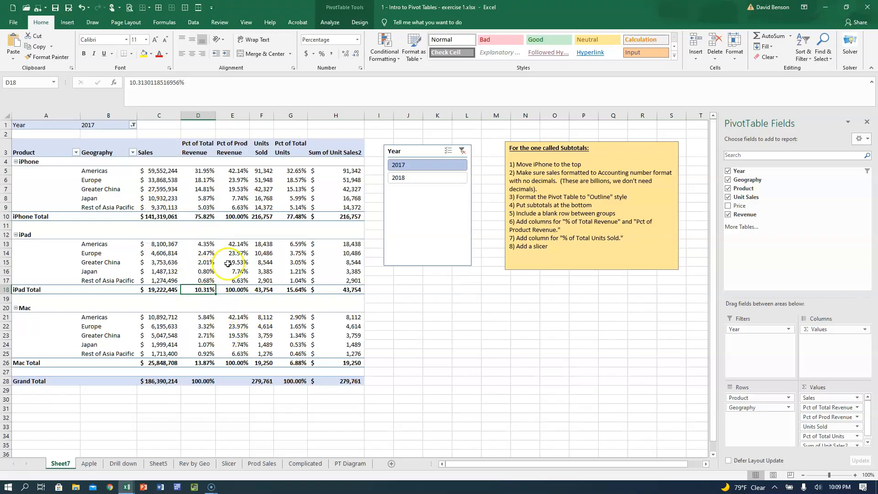
left_click(196, 363)
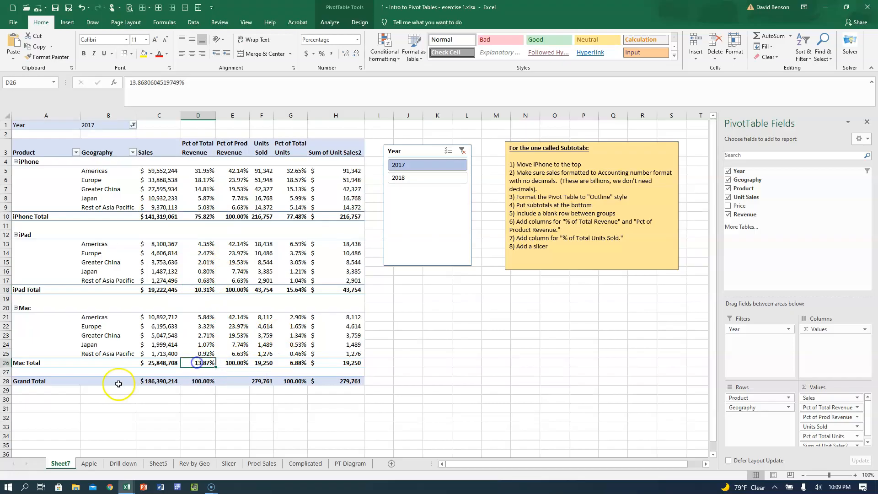
left_click(298, 363)
left_click(200, 363)
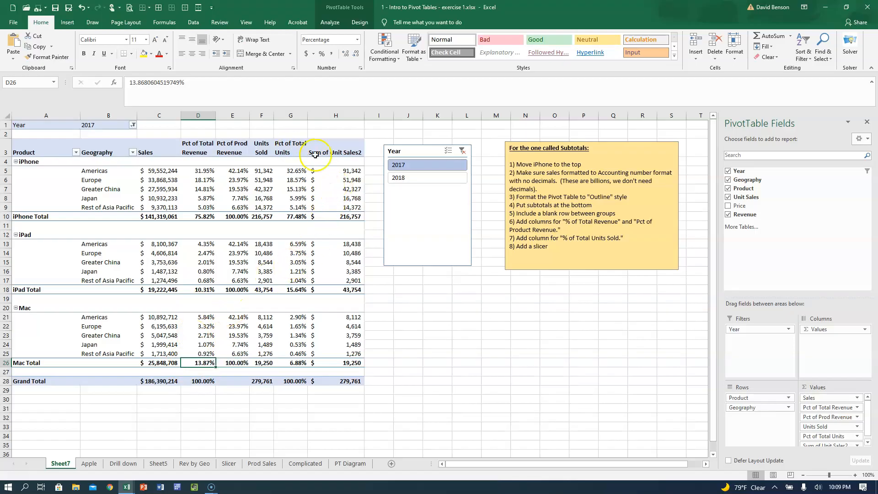
Step: Show the Sum of Unit Sales2 values as % of Parent Total, so each geography is a share of its product
right_click(326, 181)
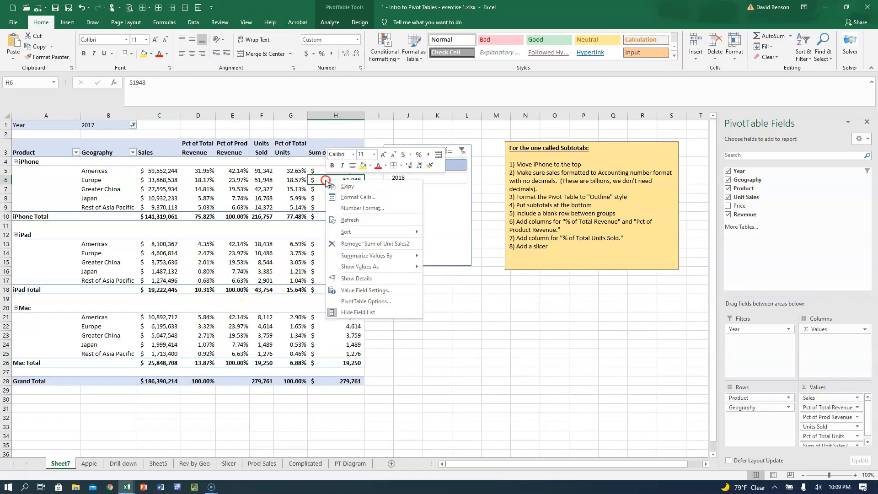
mouse_move(402, 267)
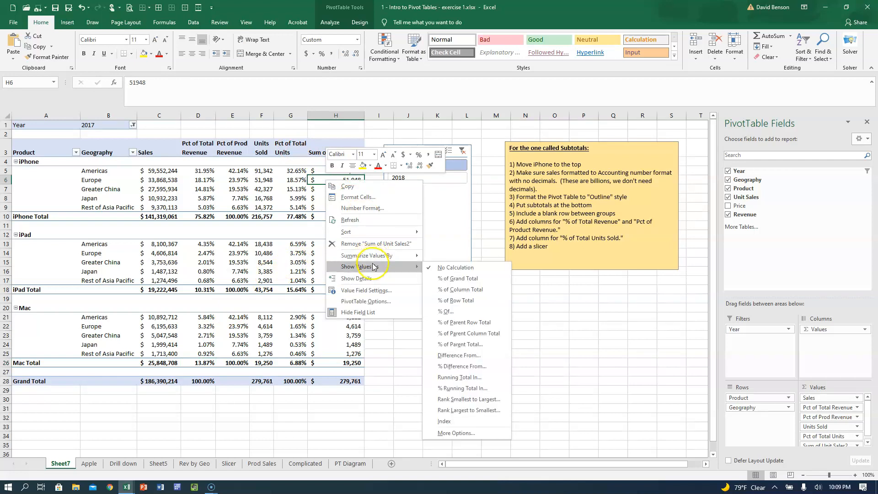
left_click(456, 346)
left_click(305, 220)
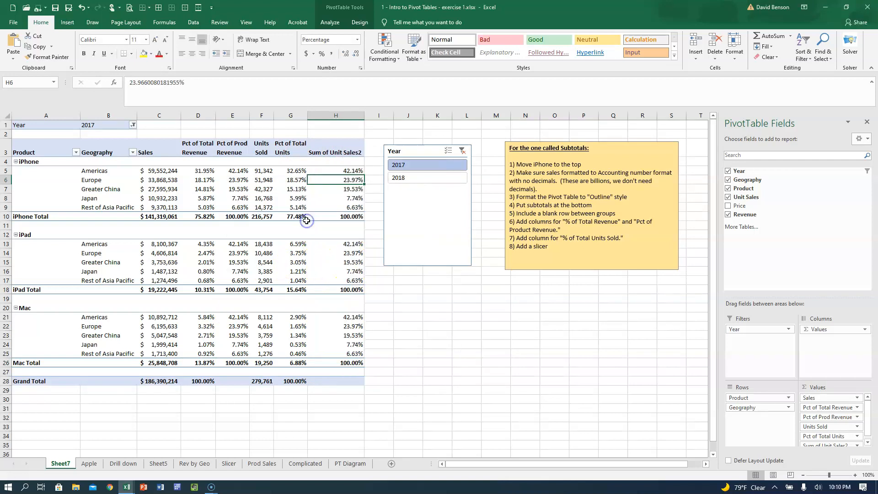
left_click(322, 146)
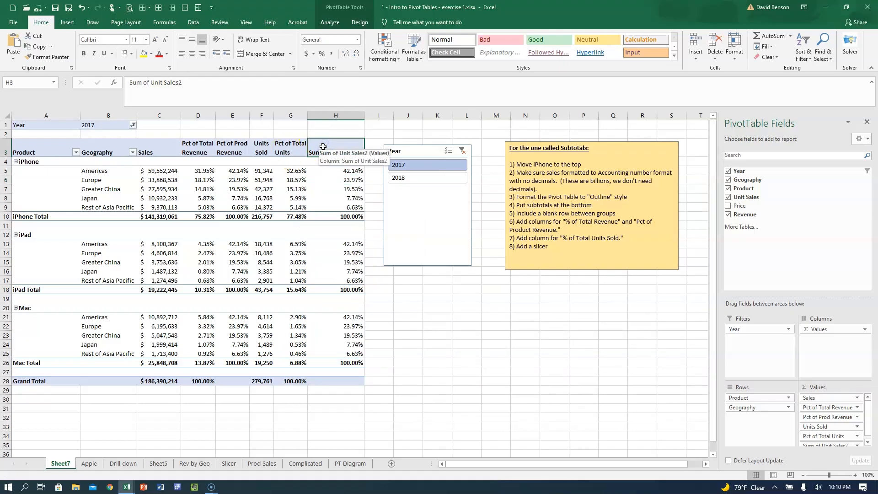
Step: Rename the Sum of Unit Sales2 column as % of Prod Units Sold
type("% of Prod Uni")
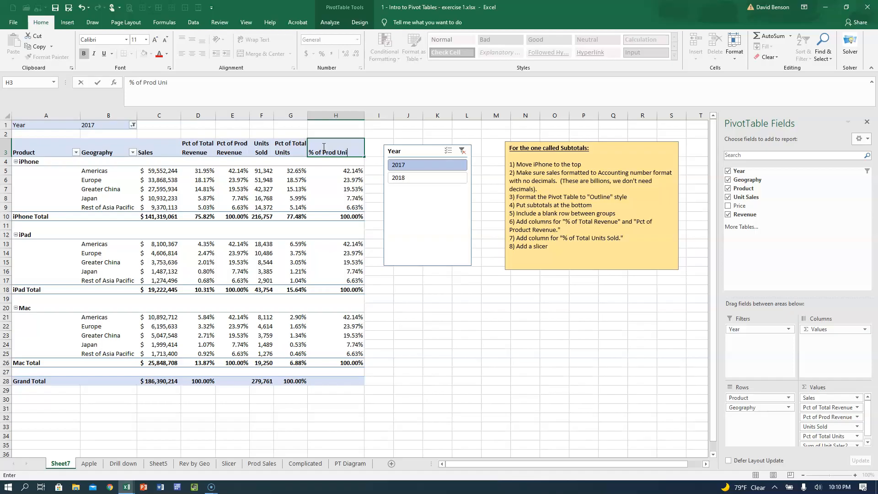
type("Sold")
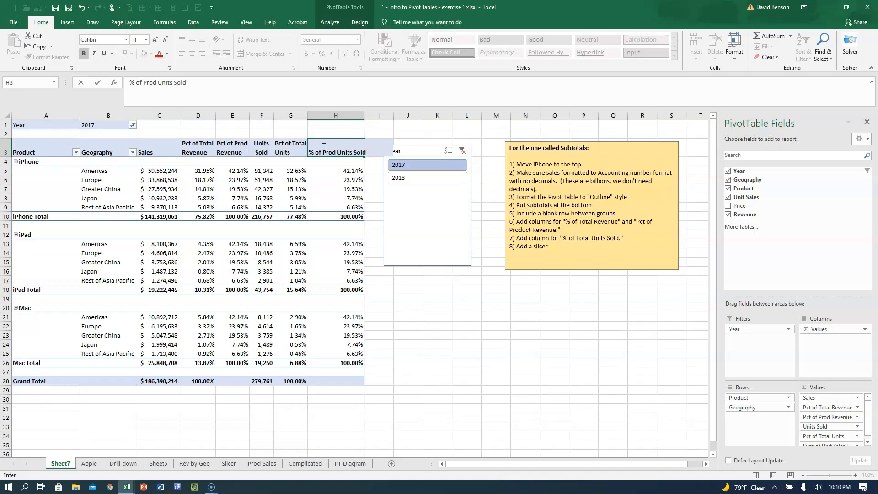
key("Return")
Step: Wrap and center the % of Prod Units Sold header and narrow its column to fit the two-line heading
left_click(323, 147)
left_click(253, 40)
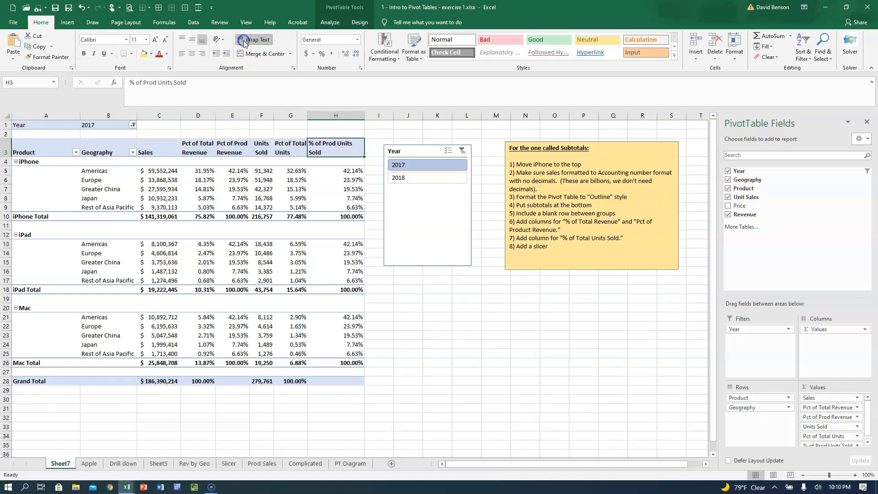
left_click_drag(364, 117, 347, 117)
left_click(191, 54)
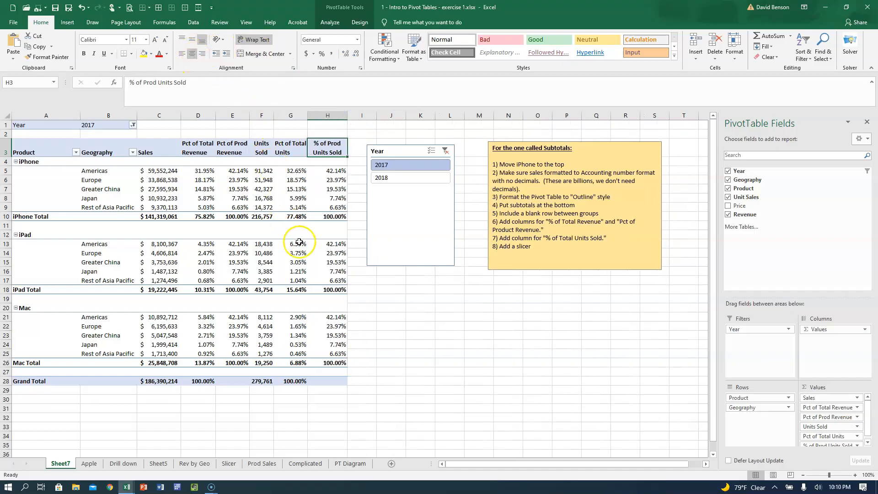
Step: Examine the iPhone unit shares for Americas, Europe and Greater China in the % of Prod Units Sold column
mouse_move(299, 241)
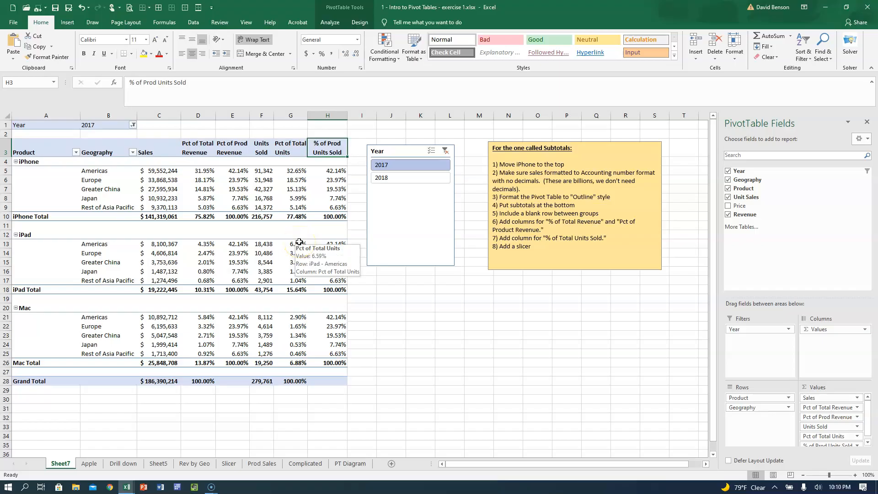
left_click(323, 173)
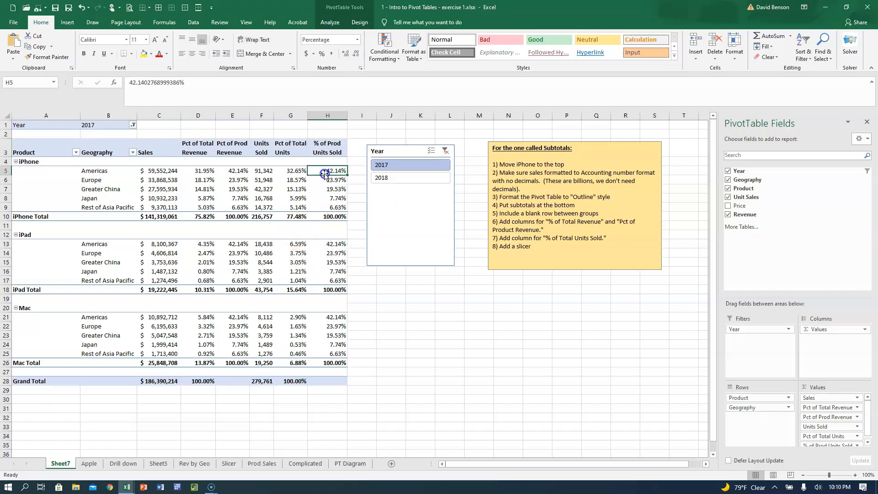
left_click(326, 182)
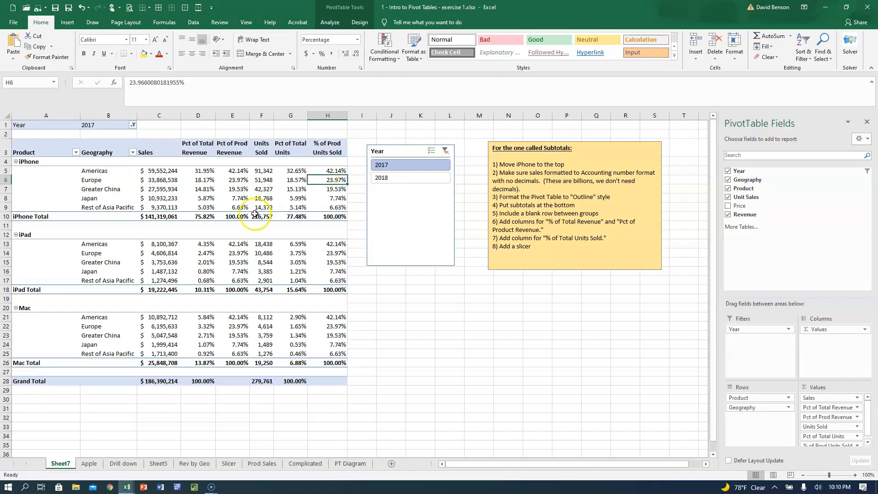
left_click(322, 170)
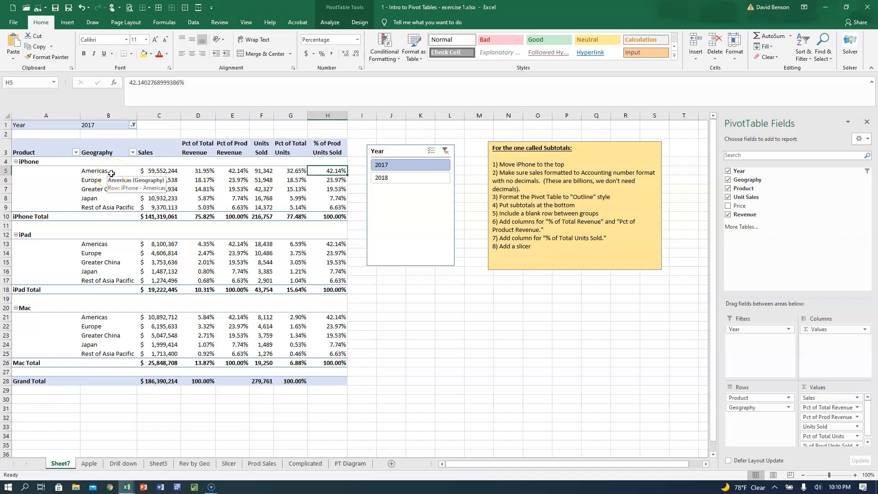
left_click(319, 180)
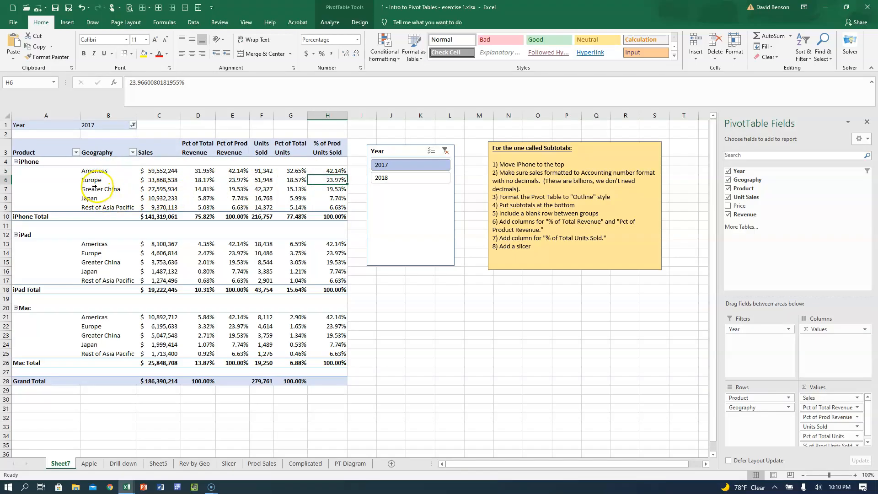
left_click(330, 190)
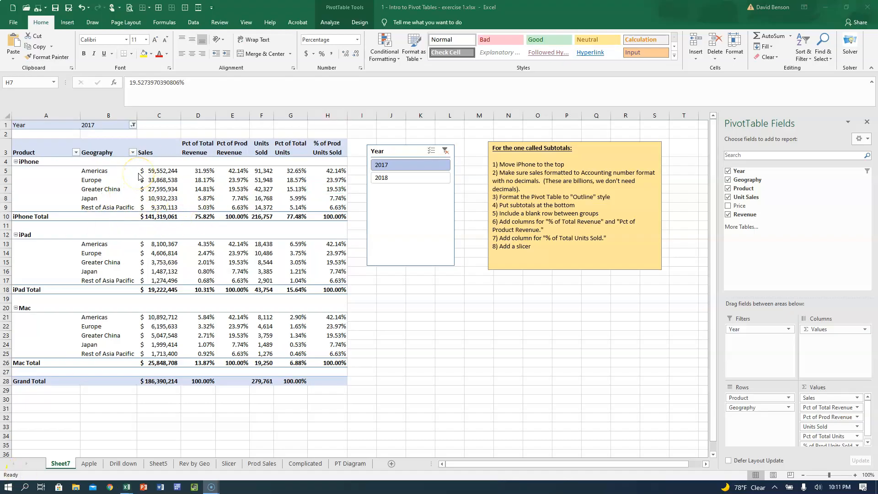
Step: Switch the Year slicer between 2017 and 2018 to compare the percentages, leaving the pivot table filtered to 2018
left_click(392, 177)
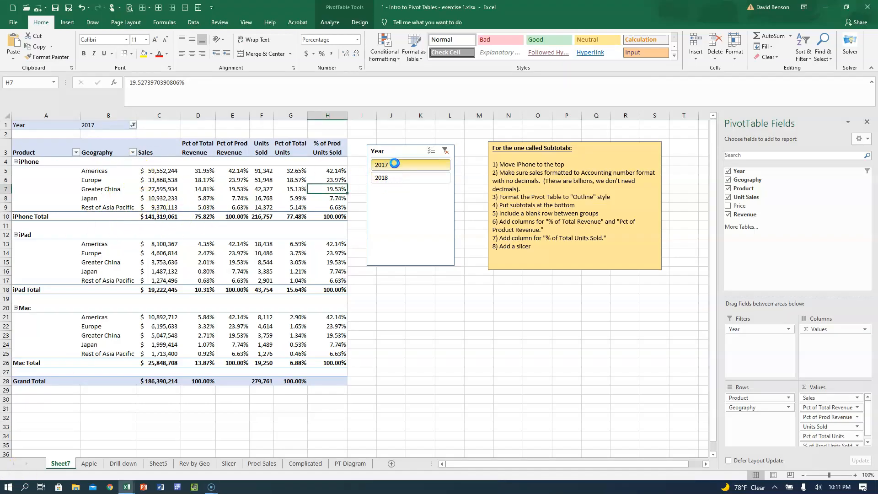
left_click(391, 166)
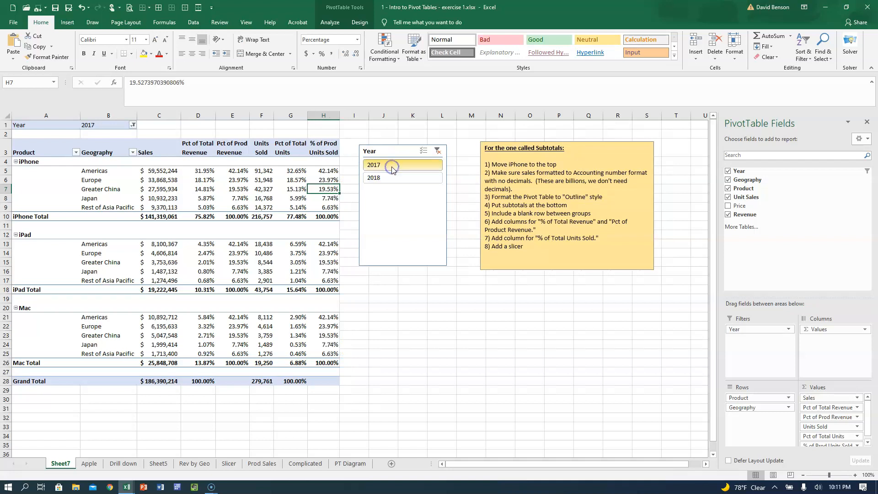
left_click(391, 177)
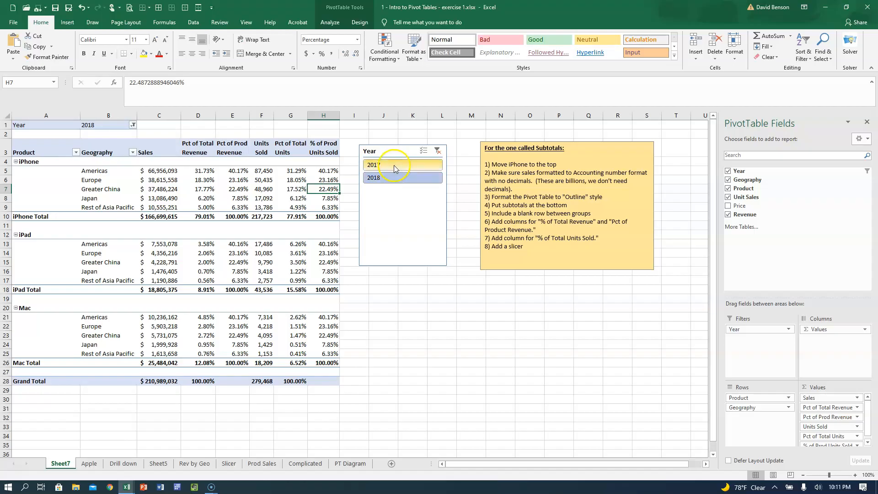
left_click(391, 177)
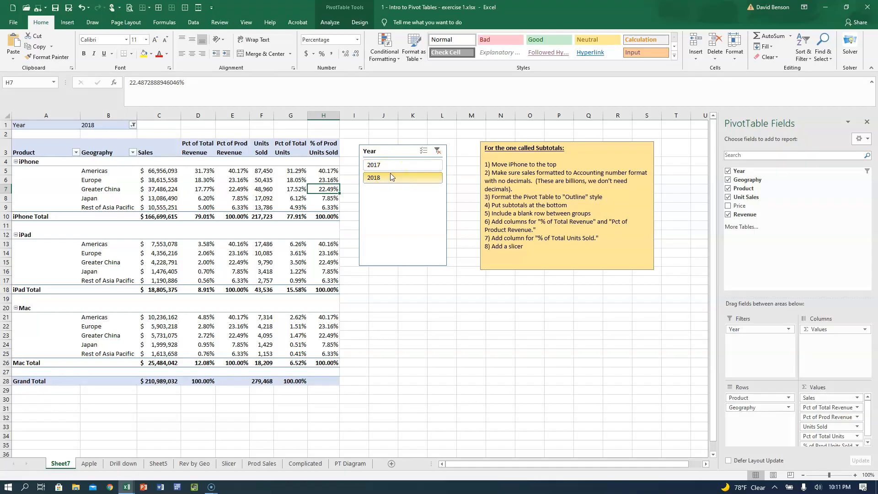
Step: Review the exercise instructions on the Apple sheet and rename Sheet7 as Subtotals
left_click(88, 463)
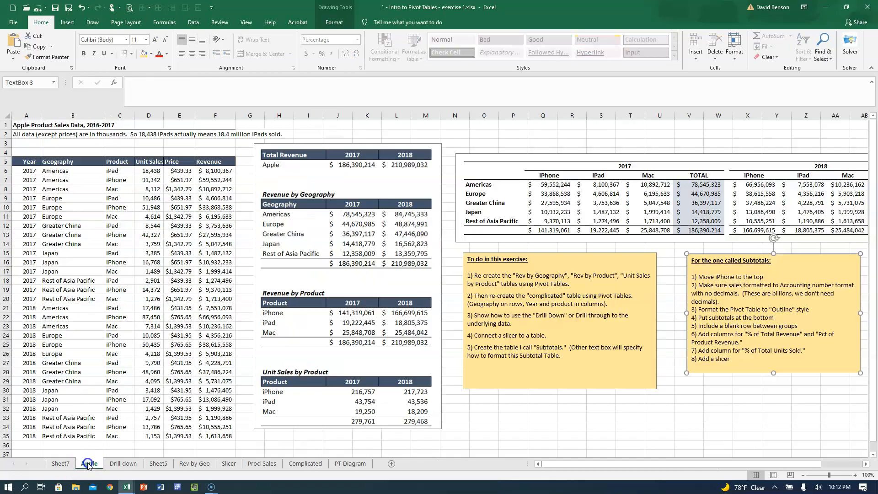
left_click(60, 463)
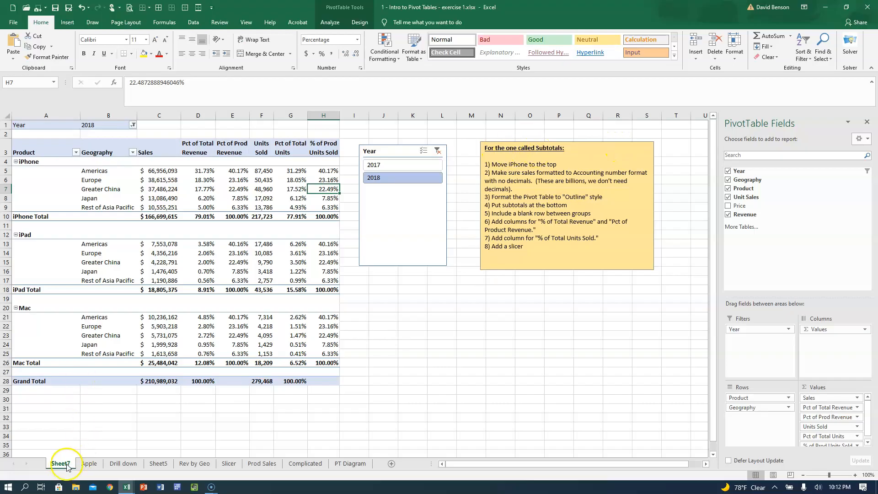
double_click(64, 463)
type("Subtotals")
key("Return")
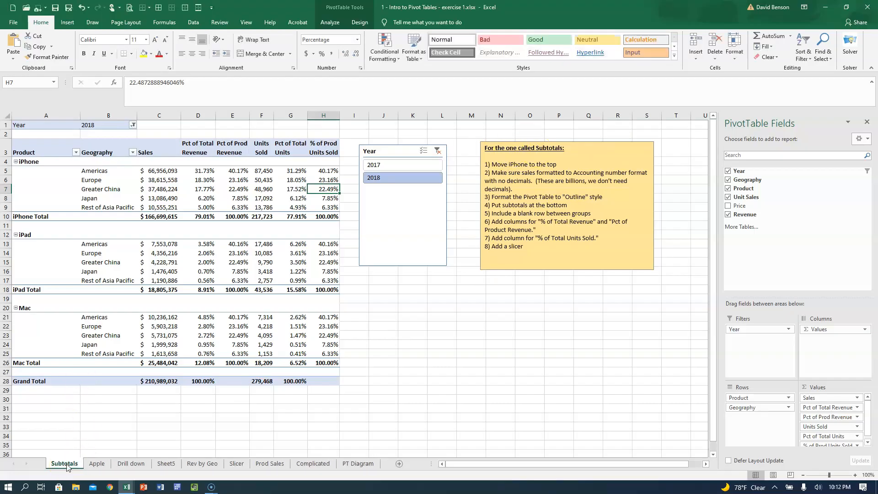
Step: Move the Apple sheet ahead of the Subtotals sheet and return to the Subtotals sheet
left_click(97, 463)
left_click_drag(98, 465, 62, 465)
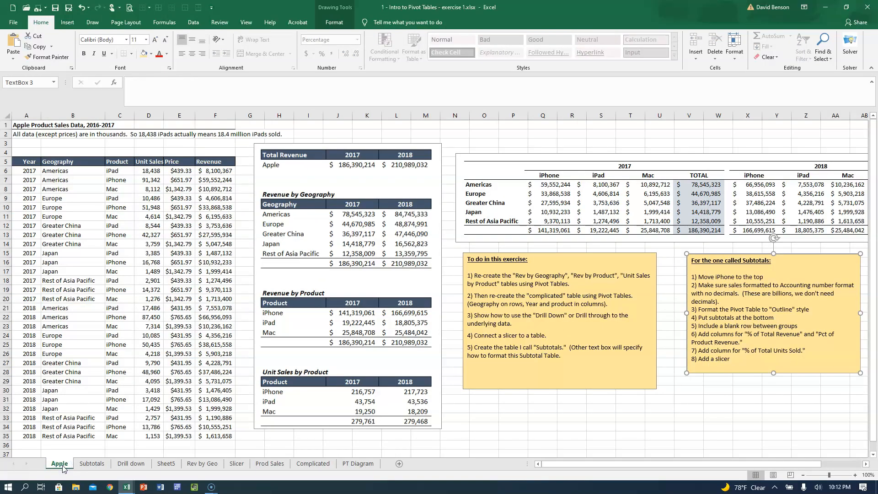
left_click(79, 464)
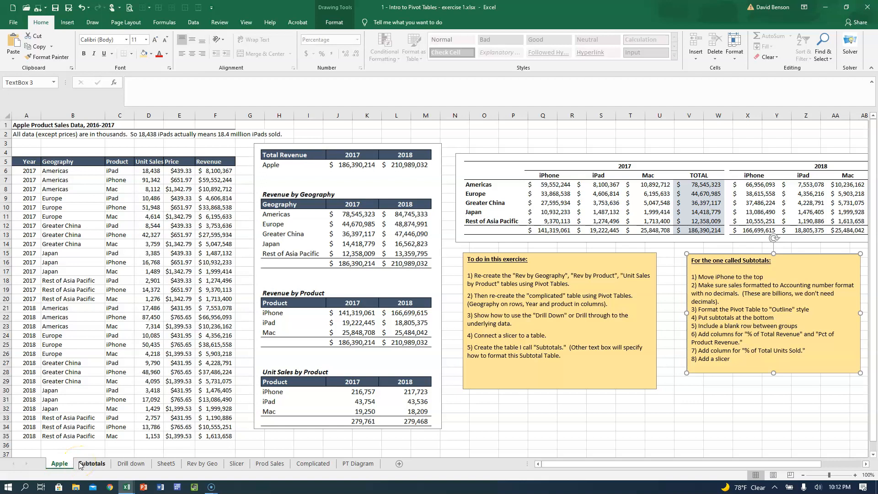